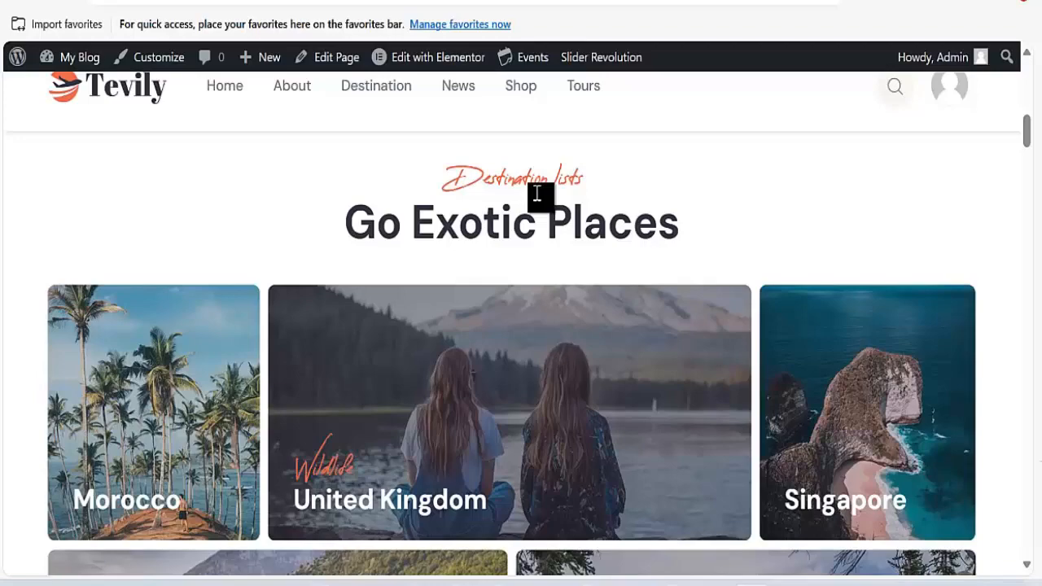
Scroll up and down the Tevily travel homepage to review its sections.
scroll(402, 325, "down", 3)
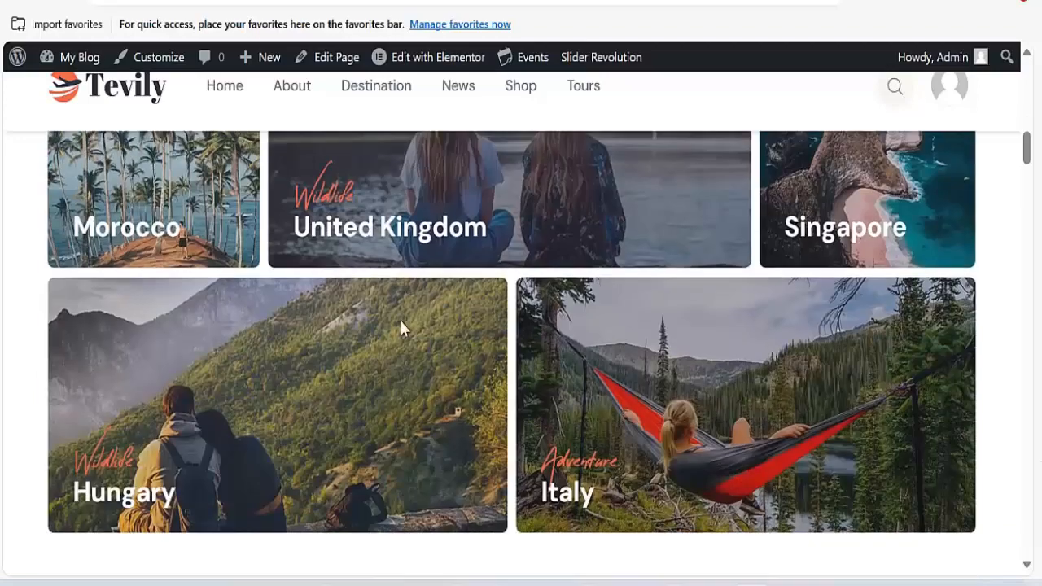
scroll(403, 323, "up", 3)
scroll(402, 321, "down", 10)
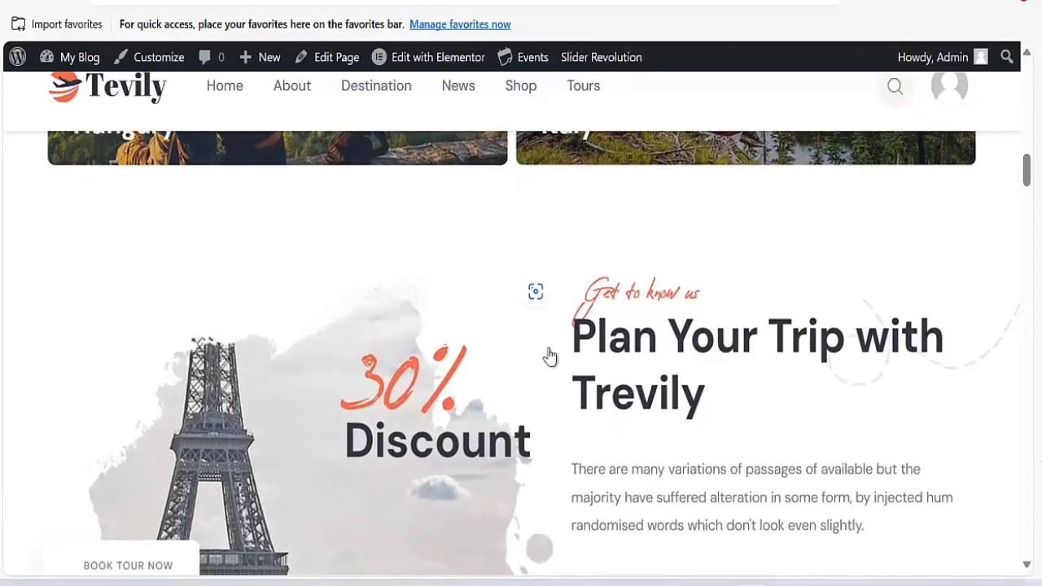
scroll(509, 350, "down", 5)
scroll(449, 363, "down", 3)
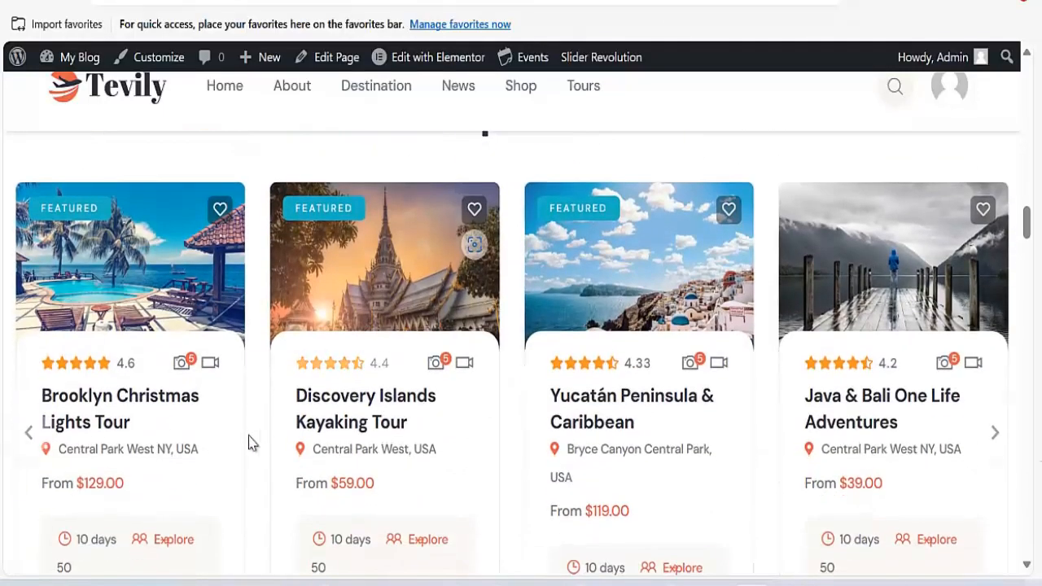
scroll(732, 432, "down", 2)
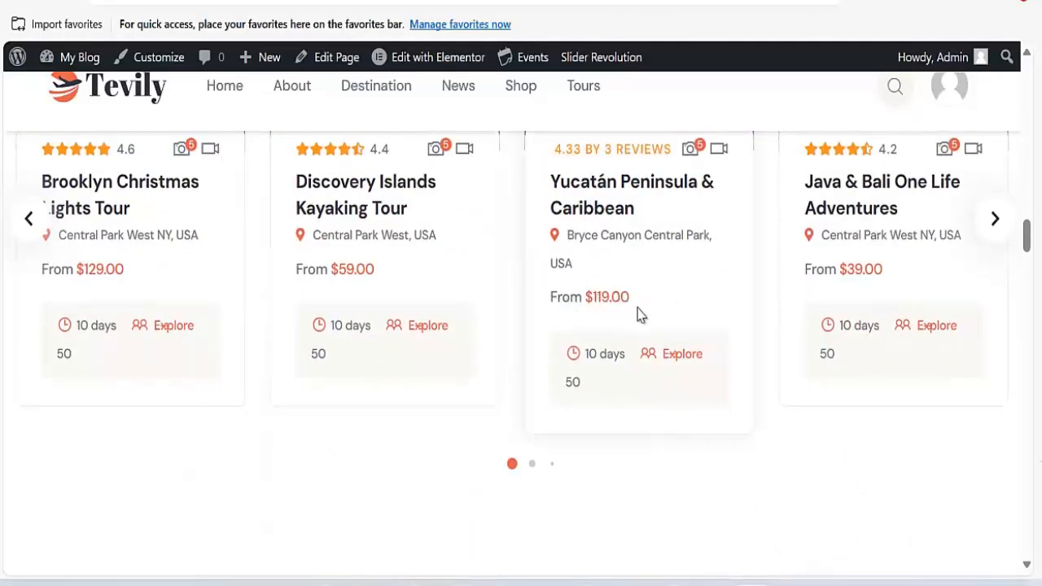
scroll(641, 314, "down", 2)
scroll(407, 252, "up", 1)
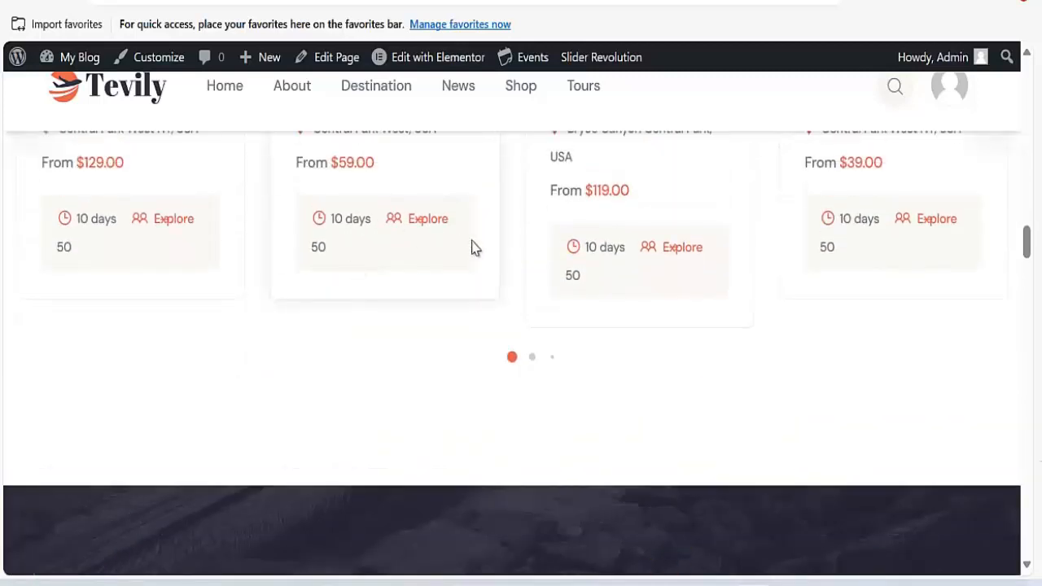
scroll(472, 247, "down", 3)
scroll(425, 370, "down", 3)
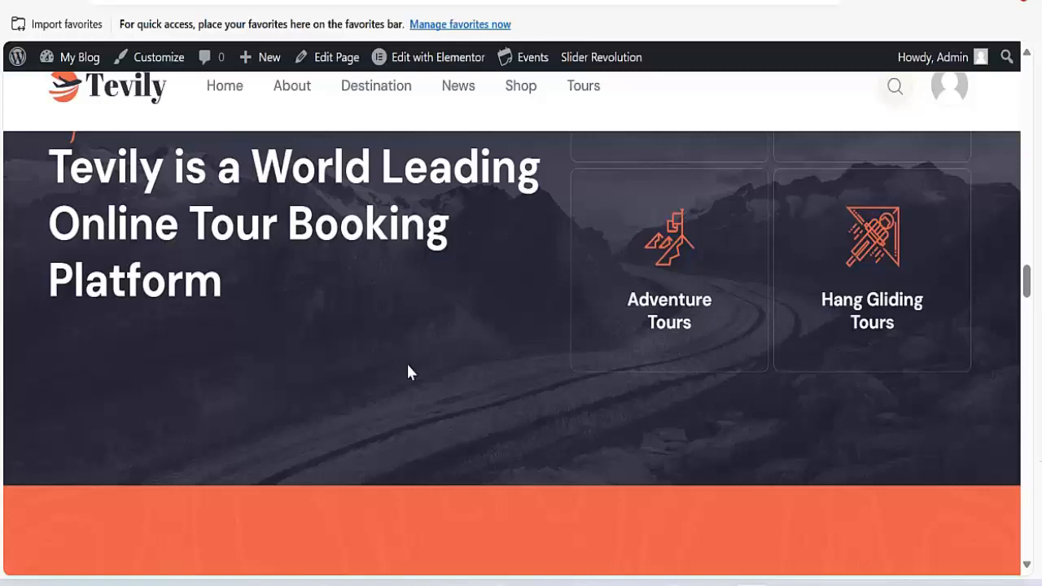
scroll(398, 377, "down", 6)
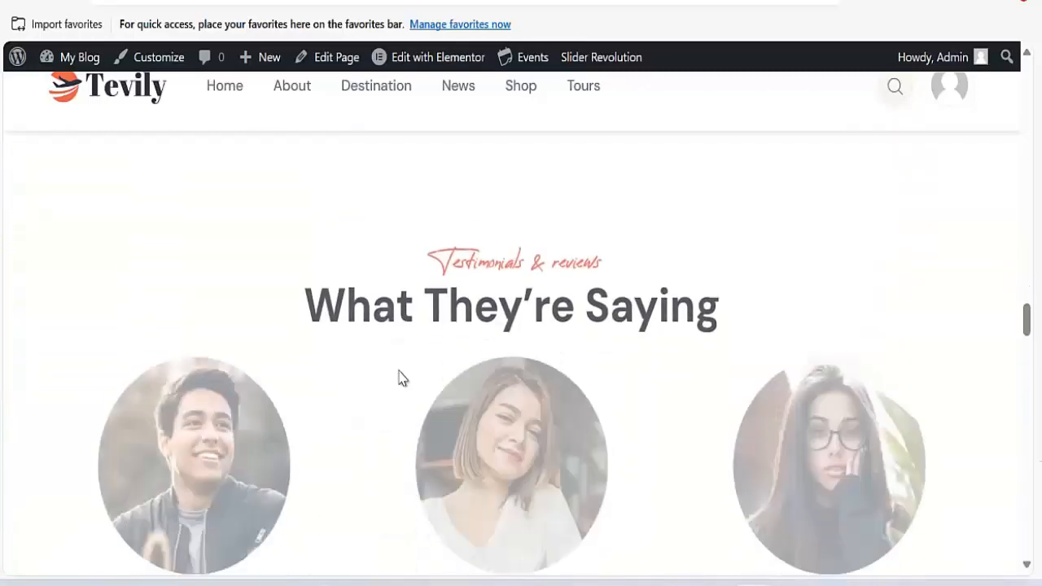
scroll(398, 377, "up", 8)
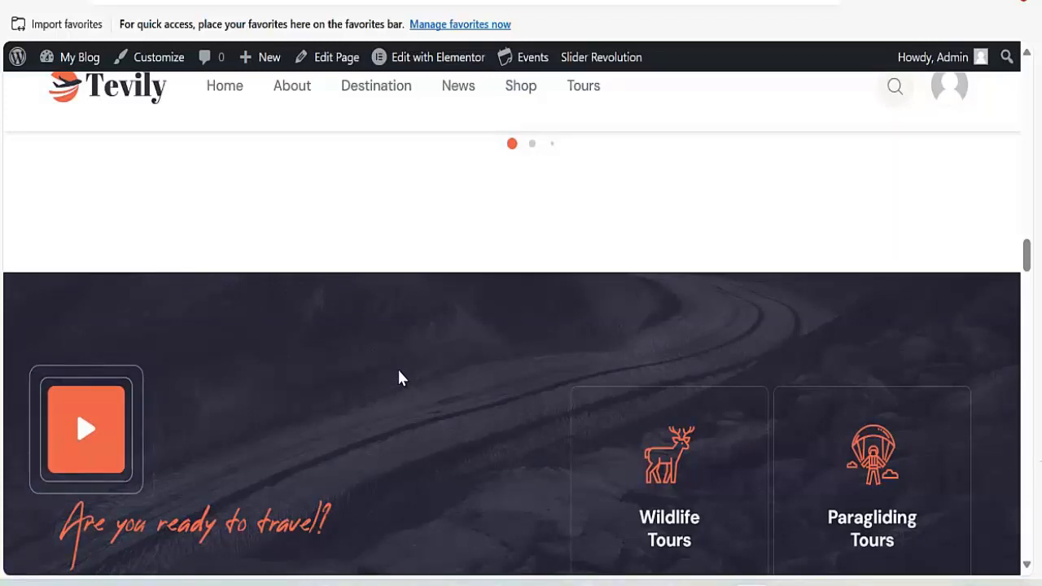
scroll(384, 443, "up", 8)
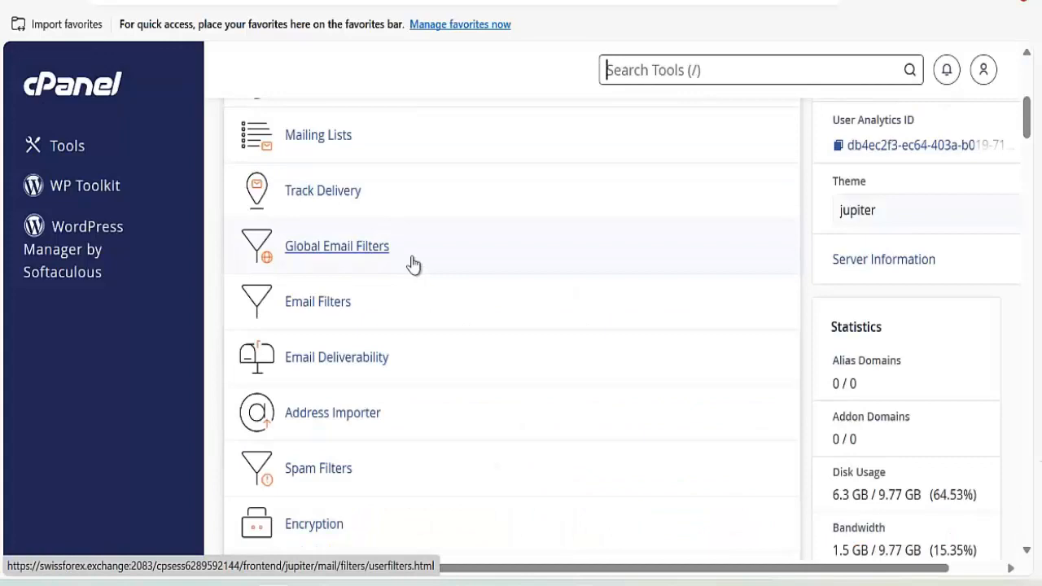
Scroll the cPanel Tools page to Softaculous Apps Installer and open its WordPress installer.
scroll(414, 267, "down", 15)
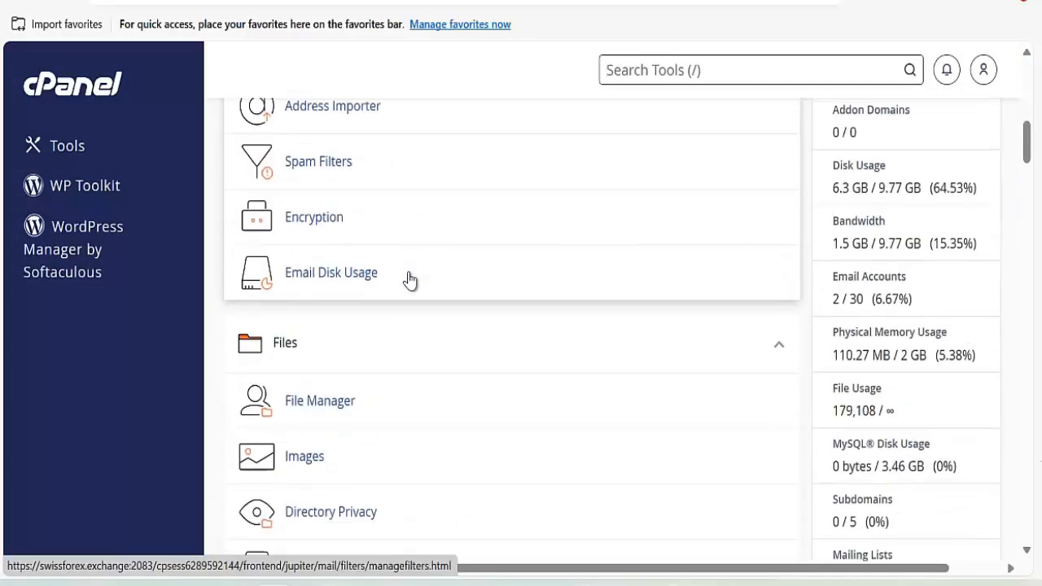
scroll(396, 293, "down", 15)
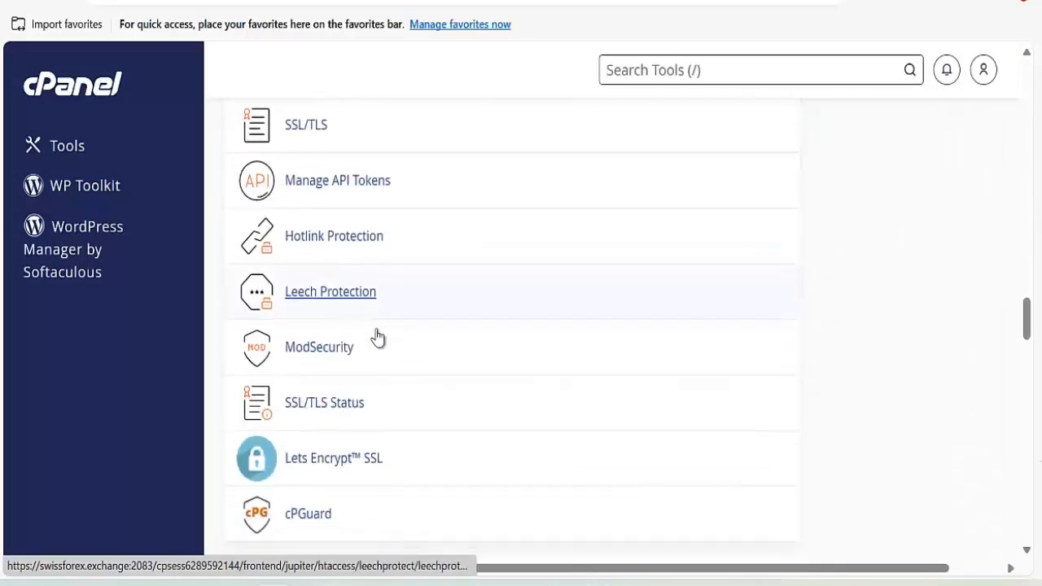
scroll(359, 365, "down", 10)
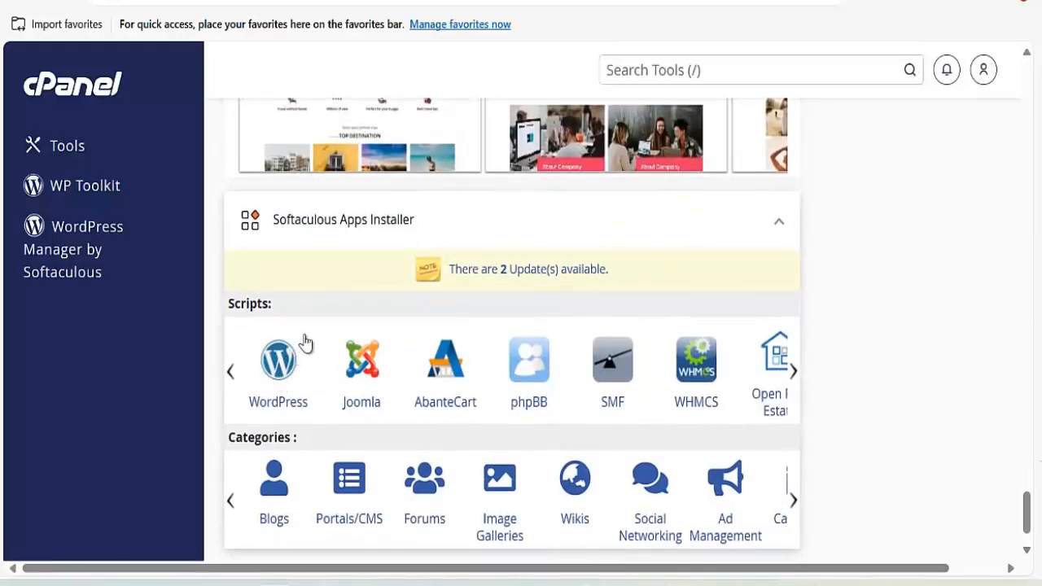
left_click(305, 342)
Start a new WordPress installation with the install directory set to 'location'.
scroll(343, 318, "down", 5)
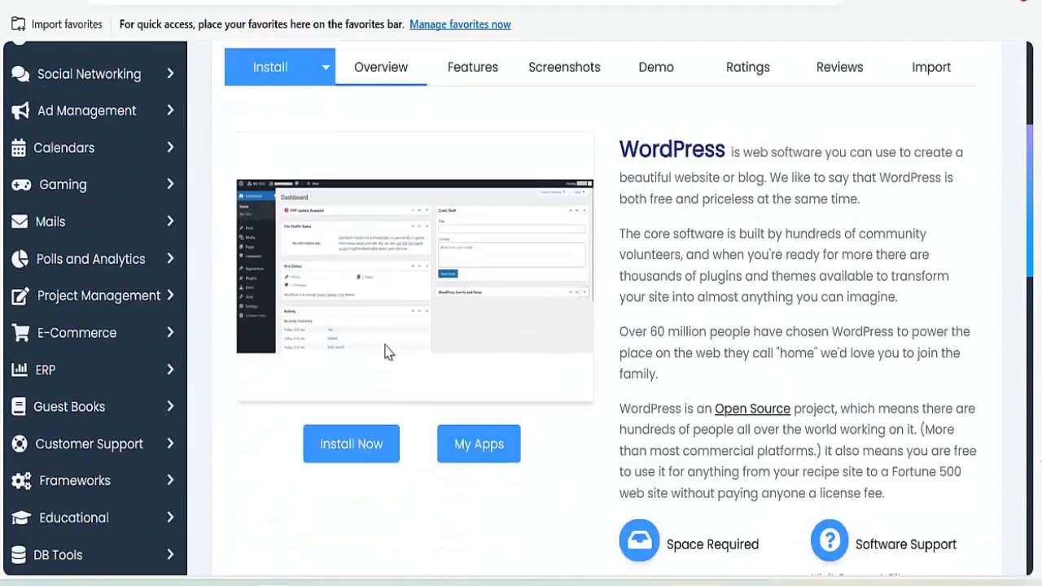
left_click(350, 420)
left_click(601, 245)
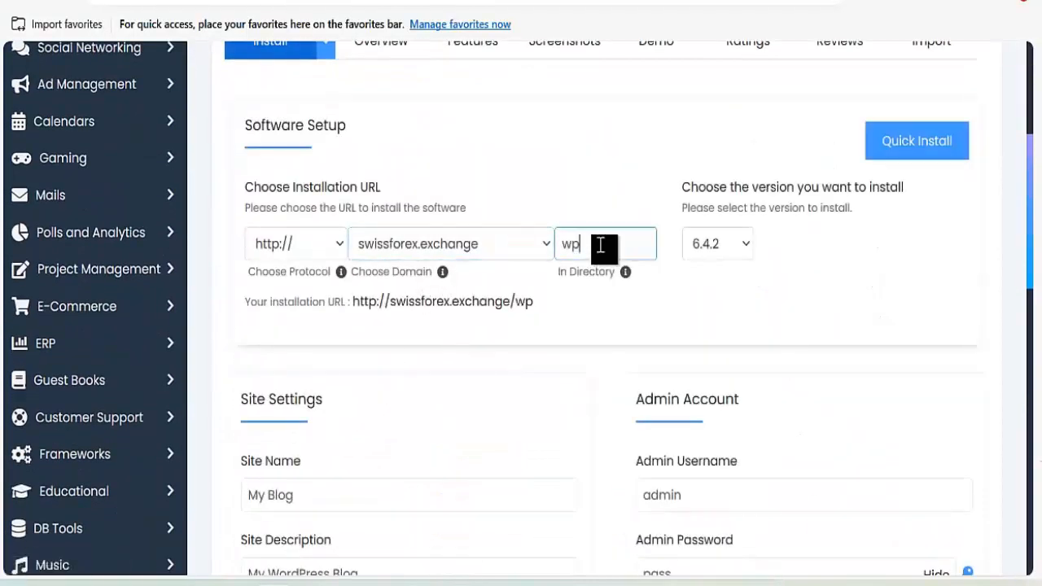
double_click(601, 245)
type("l")
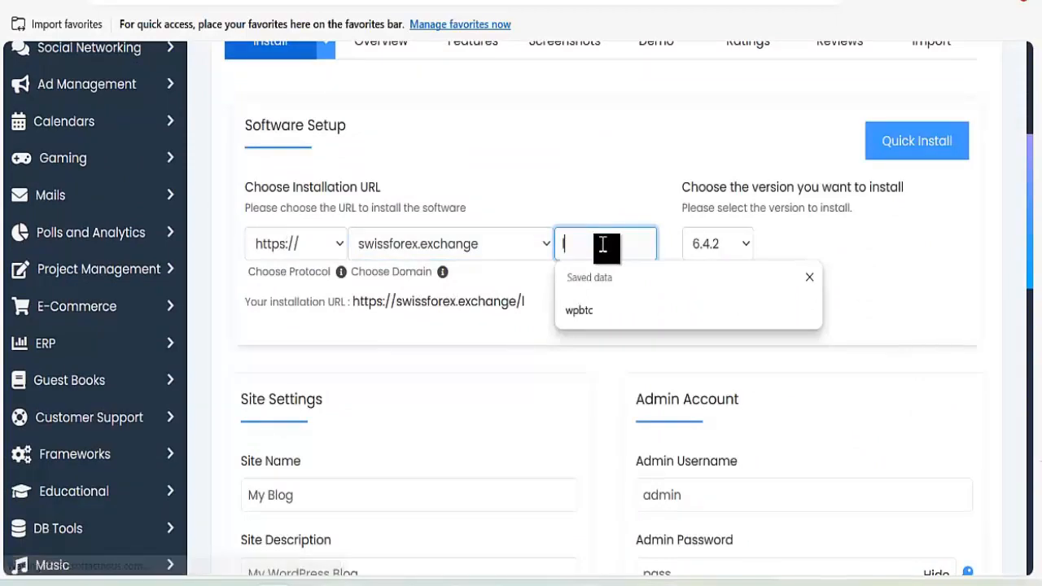
type("ocation")
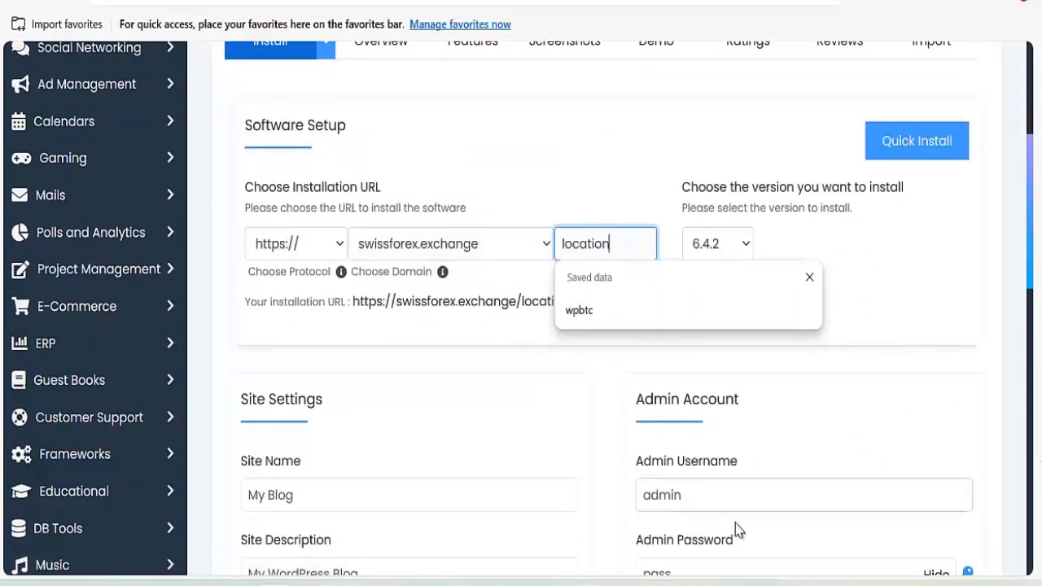
Adjust the admin email's domain and replace the default admin password with a strong one.
scroll(737, 521, "down", 3)
left_click_drag(682, 472, 896, 475)
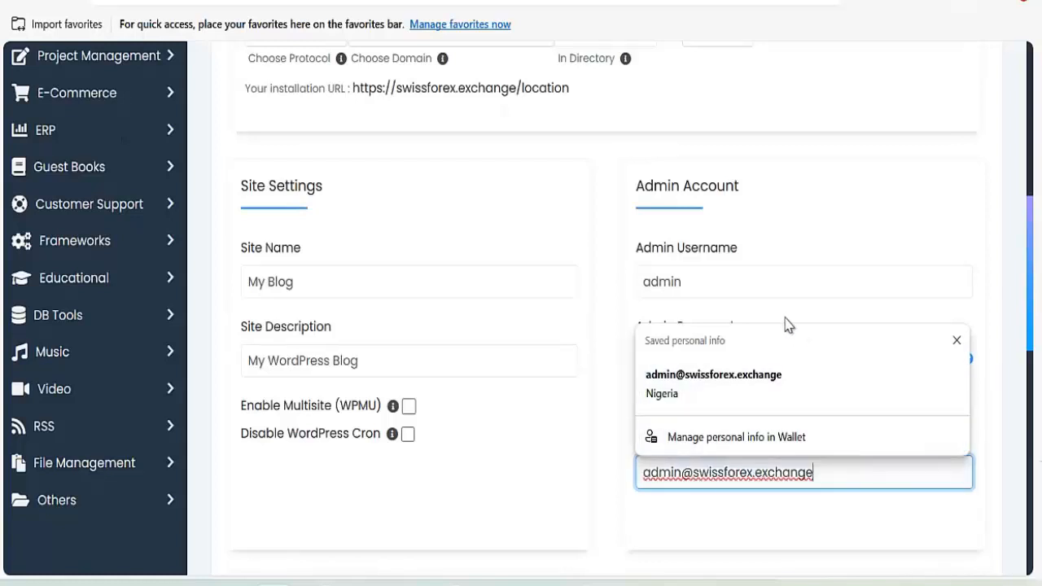
left_click(579, 511)
left_click(740, 361)
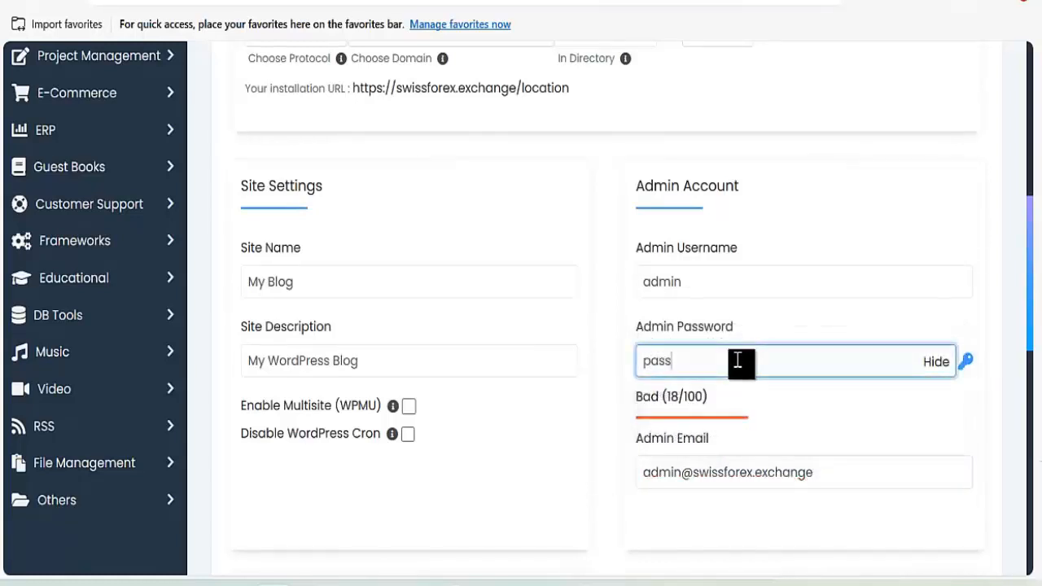
key("ctrl+a")
key("ctrl+v")
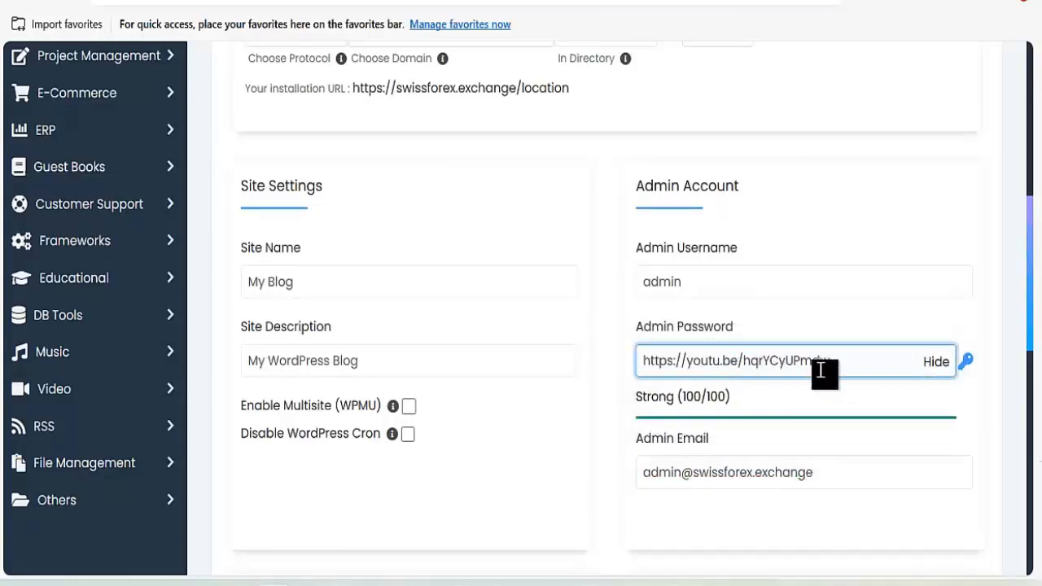
Correct the admin email domain again, recheck the admin password, and run the installation.
left_click_drag(682, 480, 876, 480)
key("ctrl+c")
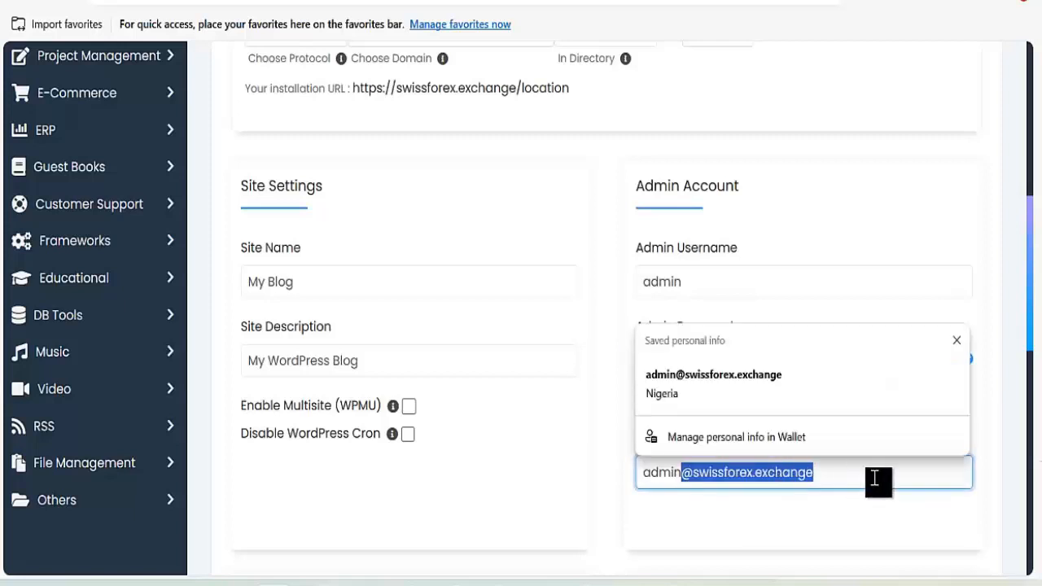
left_click(879, 478)
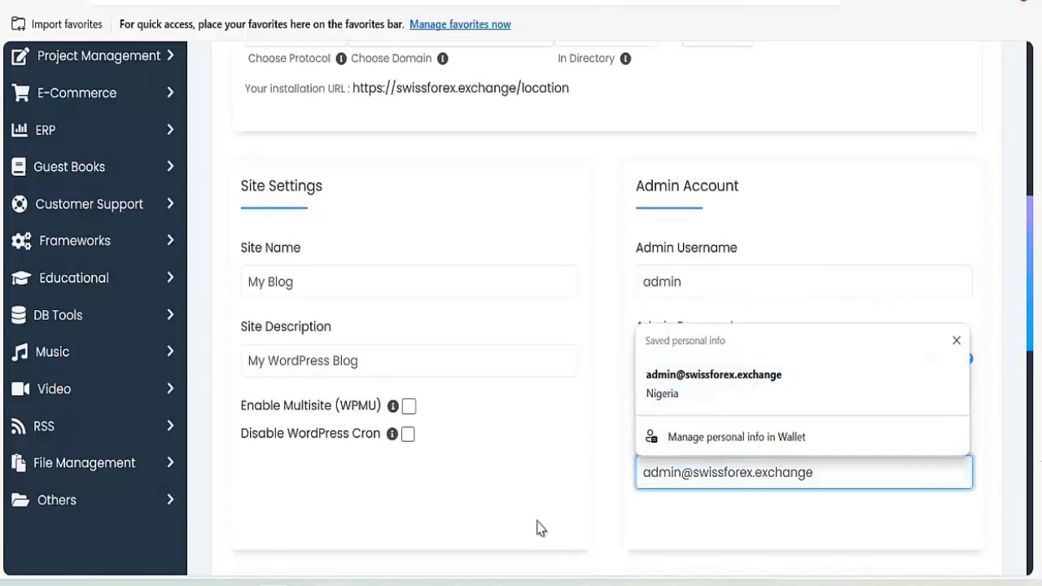
left_click(768, 359)
key("ctrl+a")
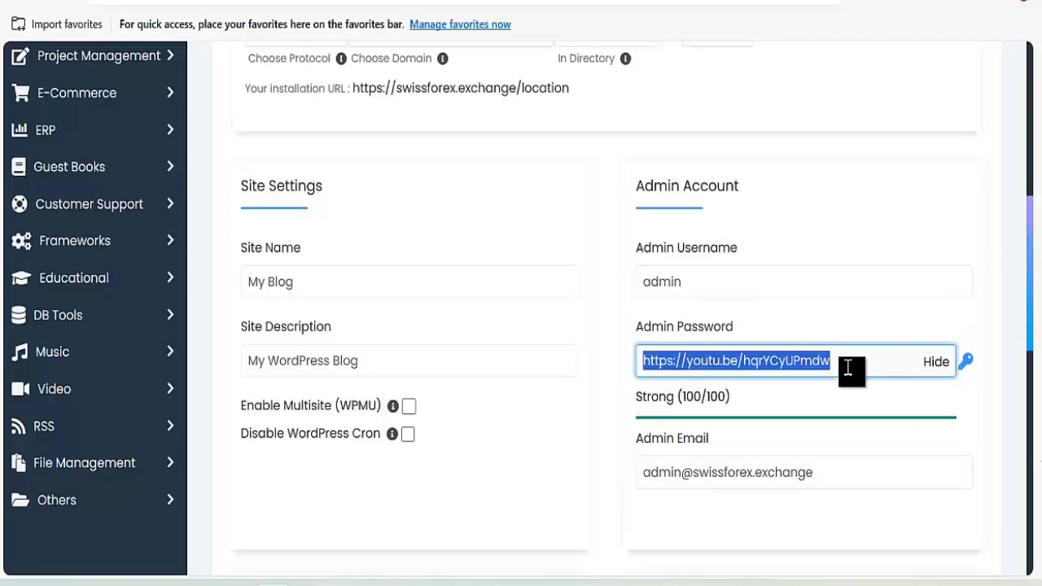
key("ctrl+v")
scroll(683, 431, "down", 9)
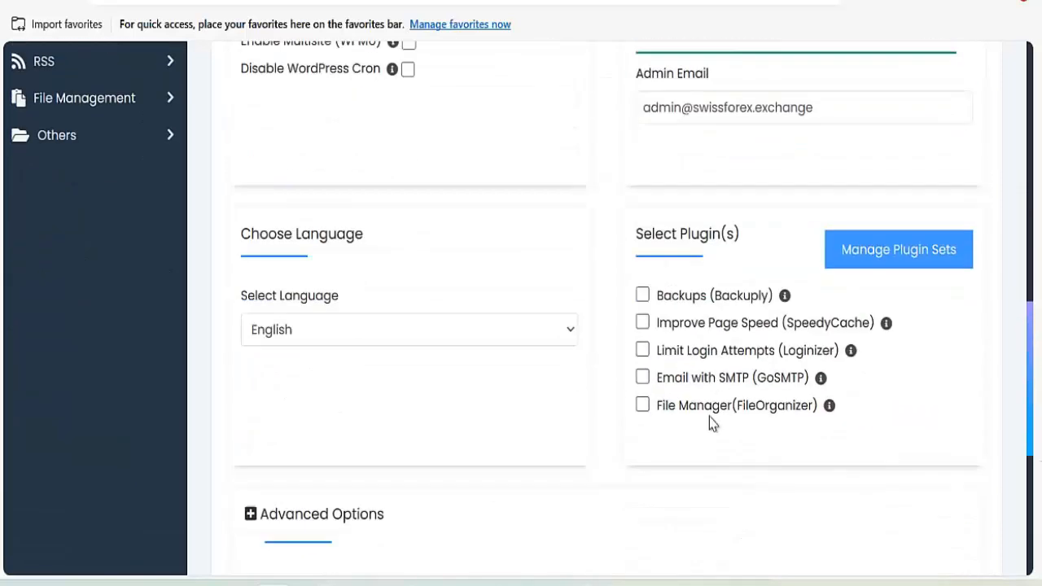
left_click(614, 452)
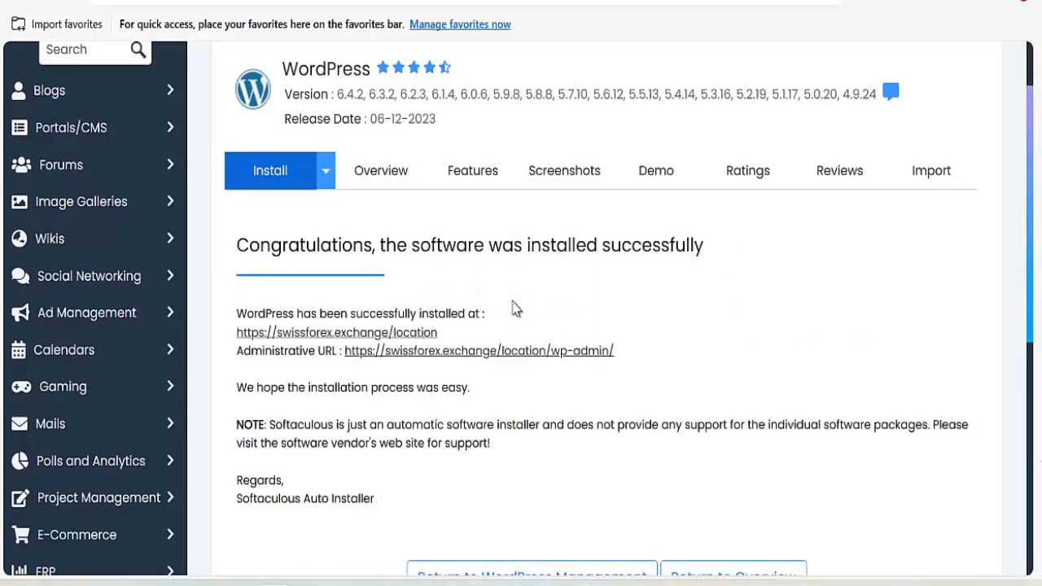
Open the new site's wp-admin, then install and activate Classic Editor from Add New Plugin.
left_click(468, 357)
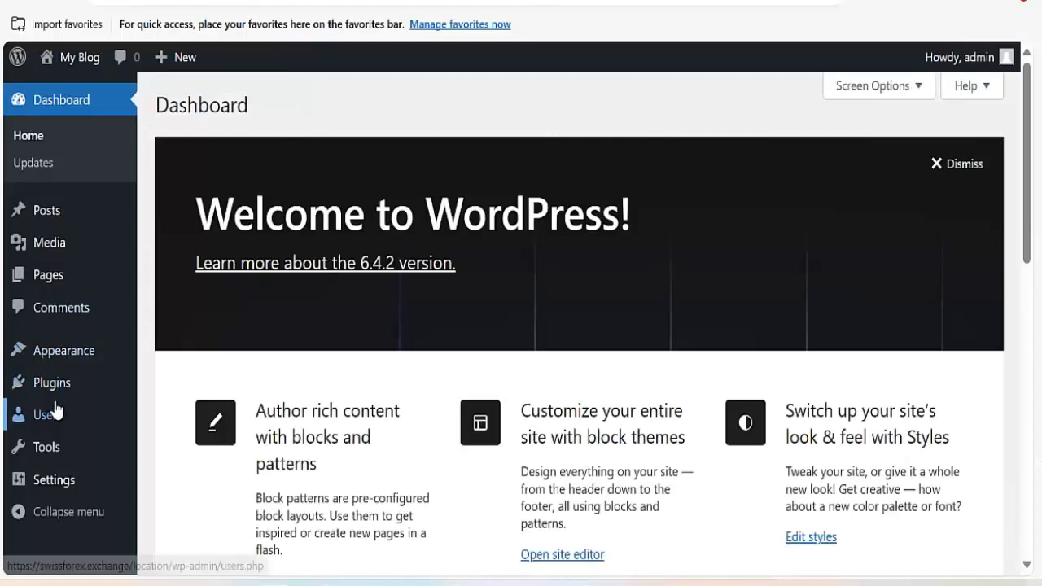
mouse_move(96, 391)
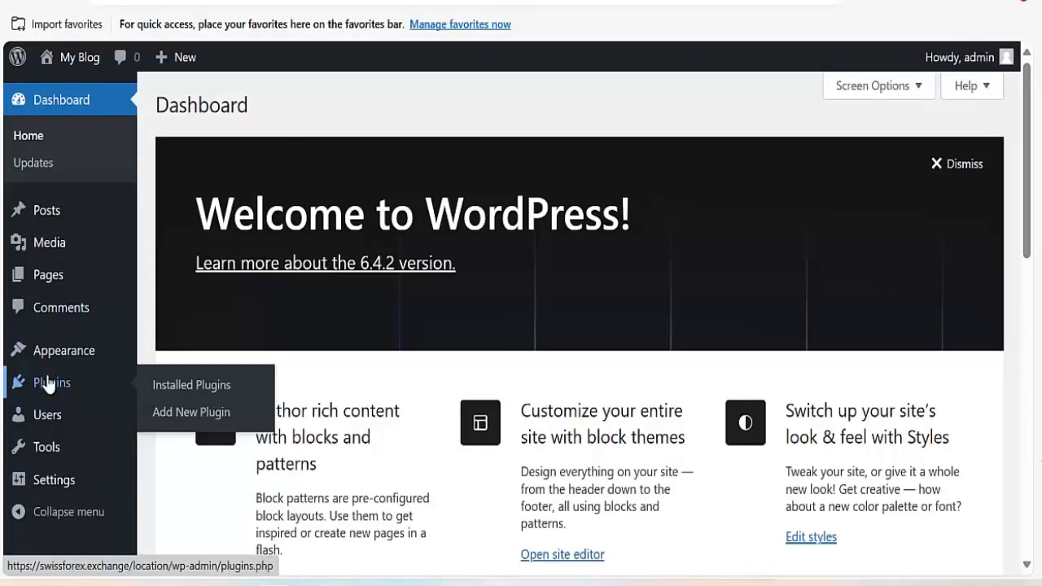
left_click(198, 415)
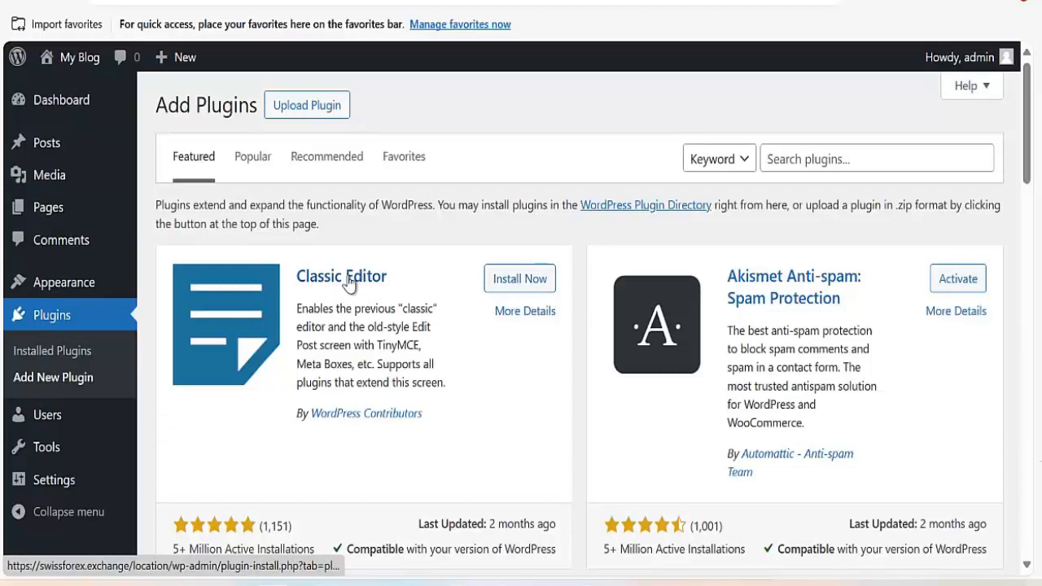
left_click(521, 283)
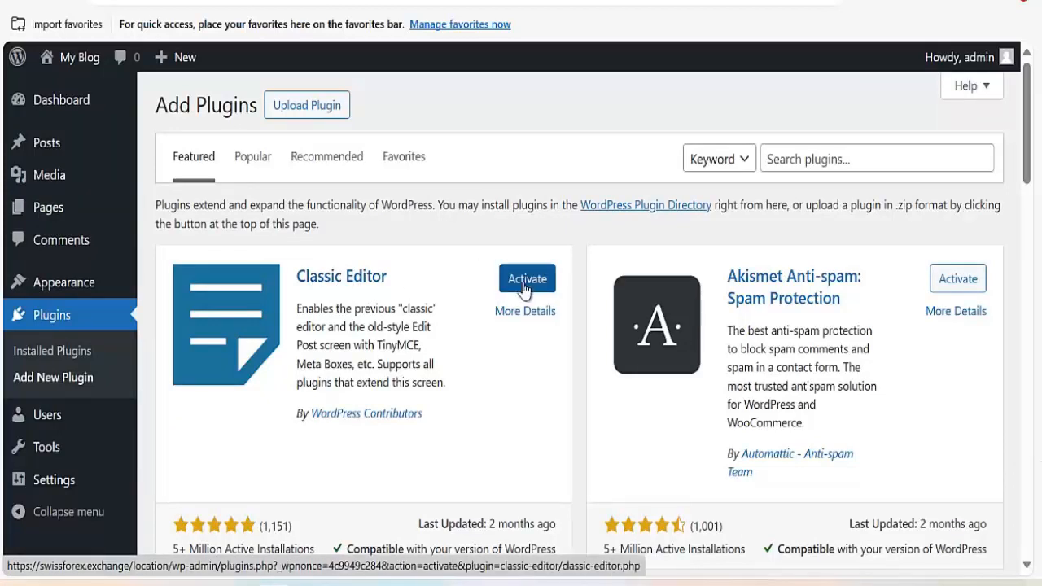
left_click(525, 285)
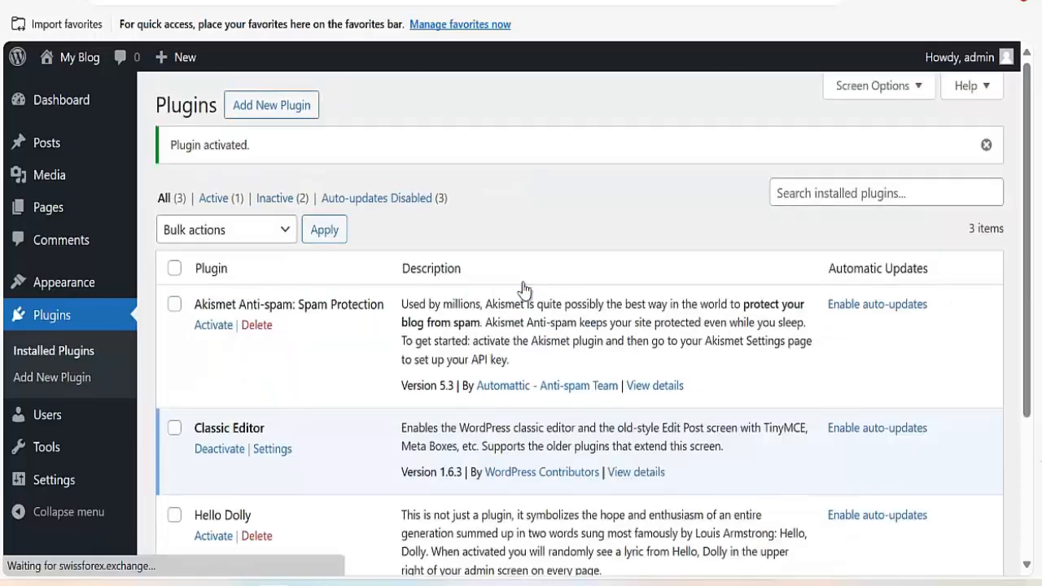
Search the plugin directory for 'all in one wp'.
left_click(280, 112)
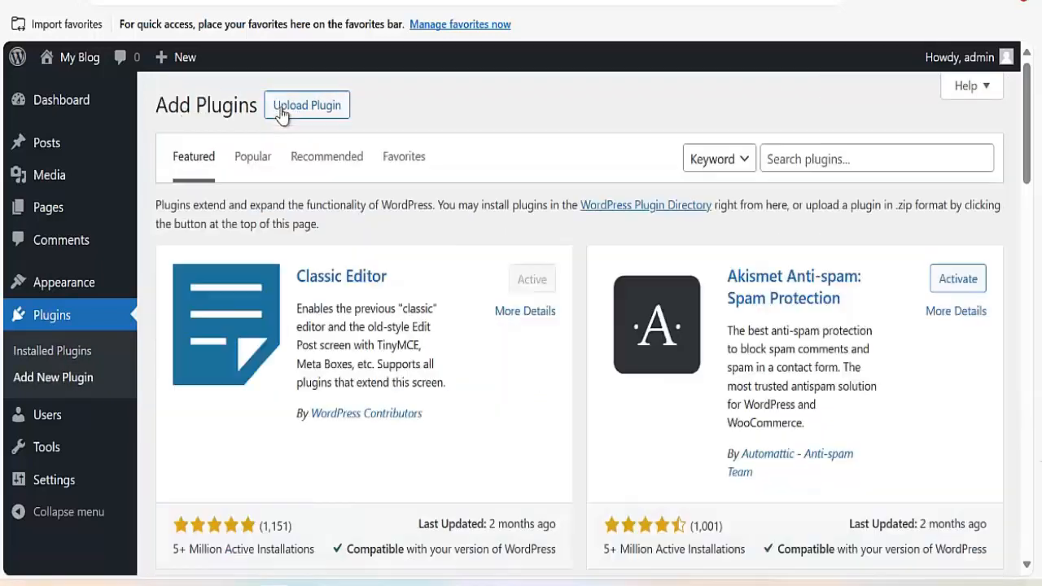
left_click(798, 159)
type("alll")
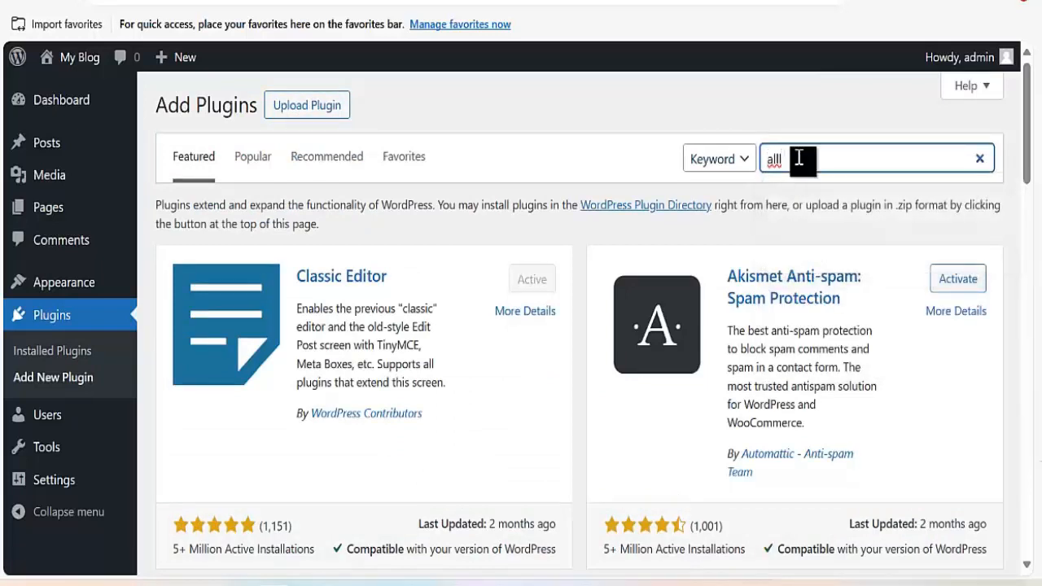
key("BackSpace")
type("in")
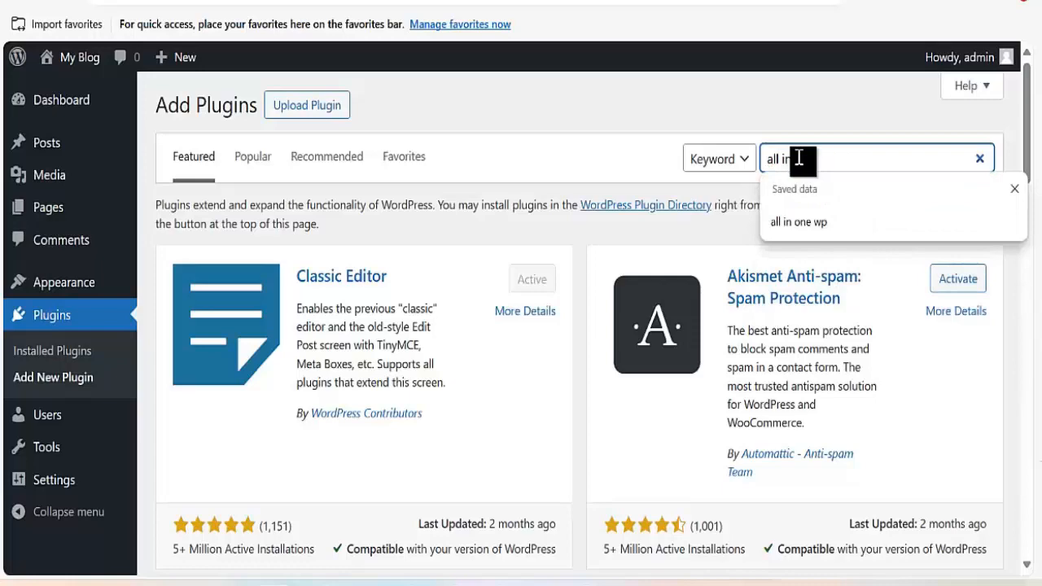
key("Tab")
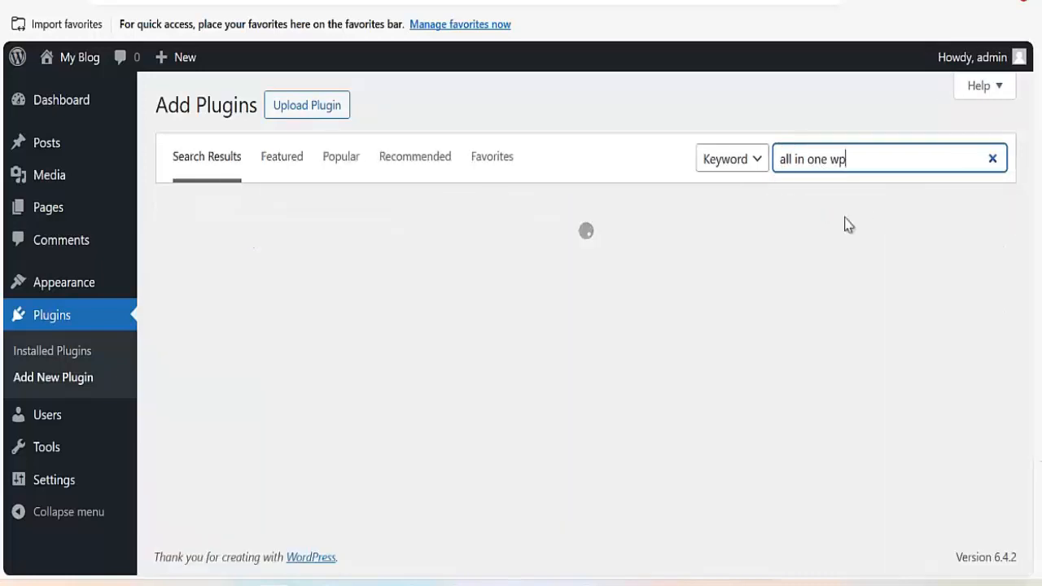
Install and activate the All-in-One WP Migration plugin.
scroll(428, 359, "down", 2)
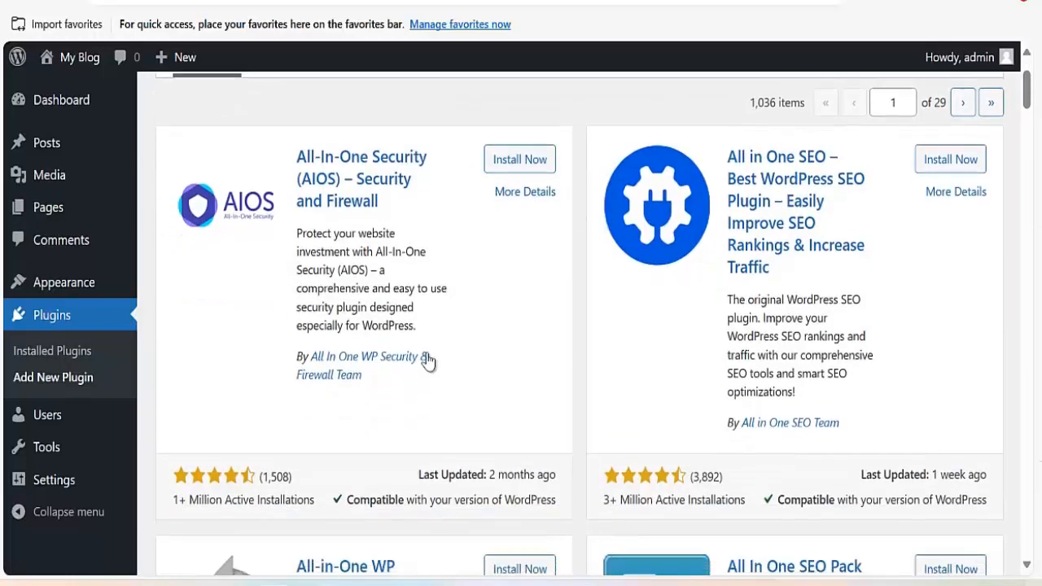
scroll(345, 449, "up", 2)
scroll(345, 456, "down", 3)
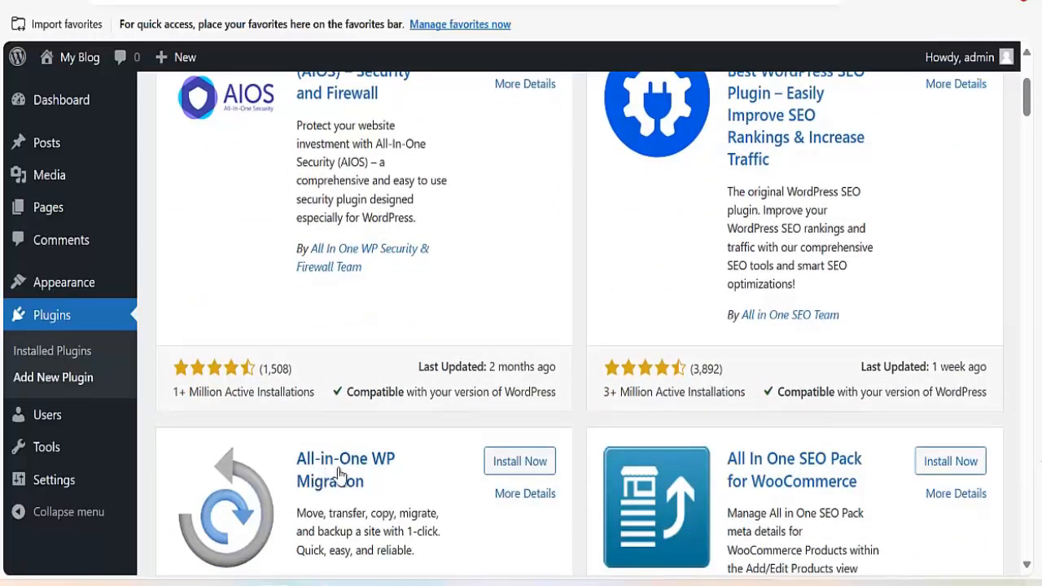
left_click(523, 464)
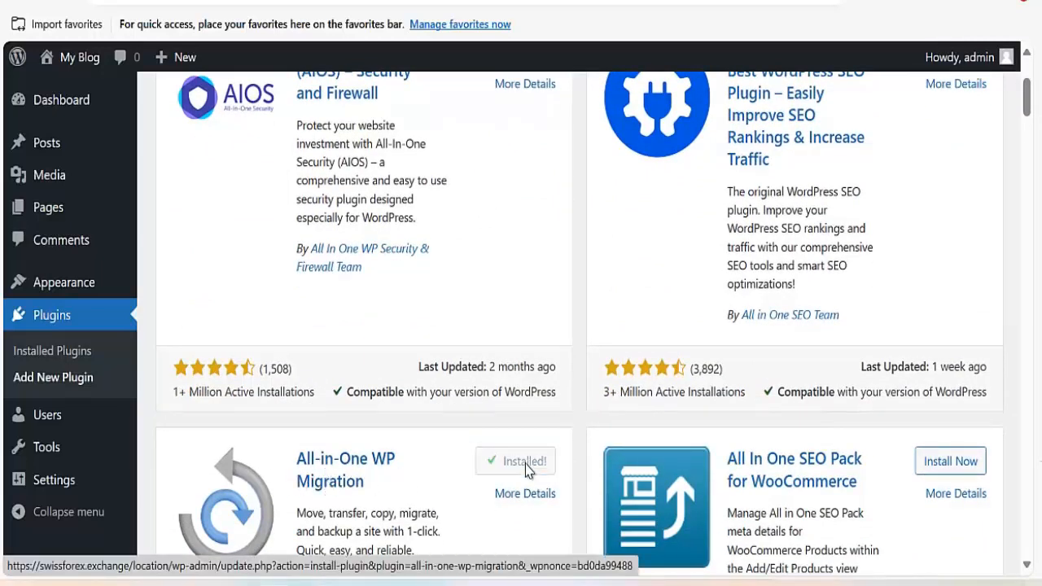
left_click(526, 463)
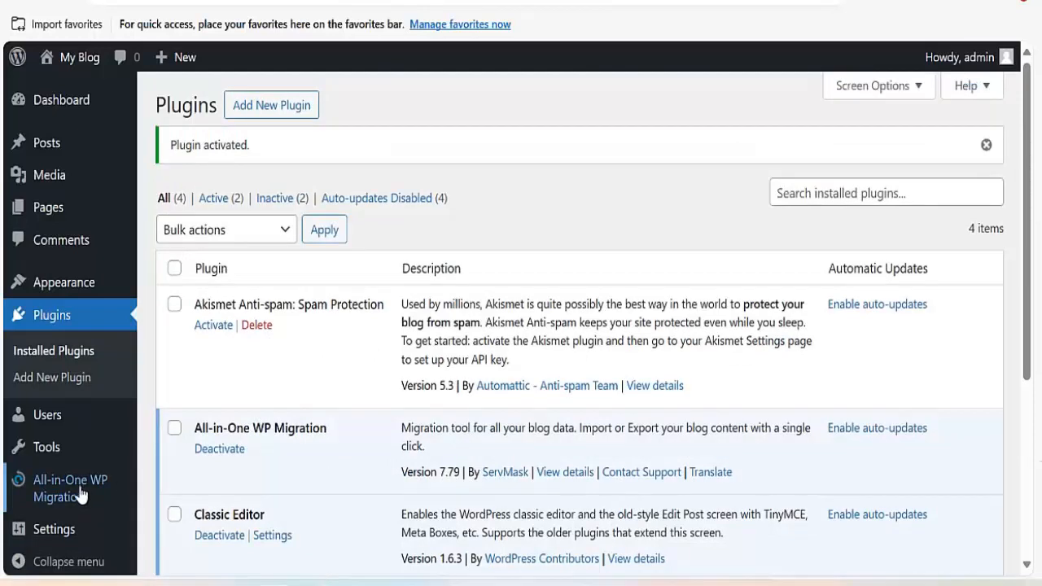
Go to Add New Plugin > Upload Plugin and open the zip file picker.
mouse_move(82, 489)
mouse_move(491, 576)
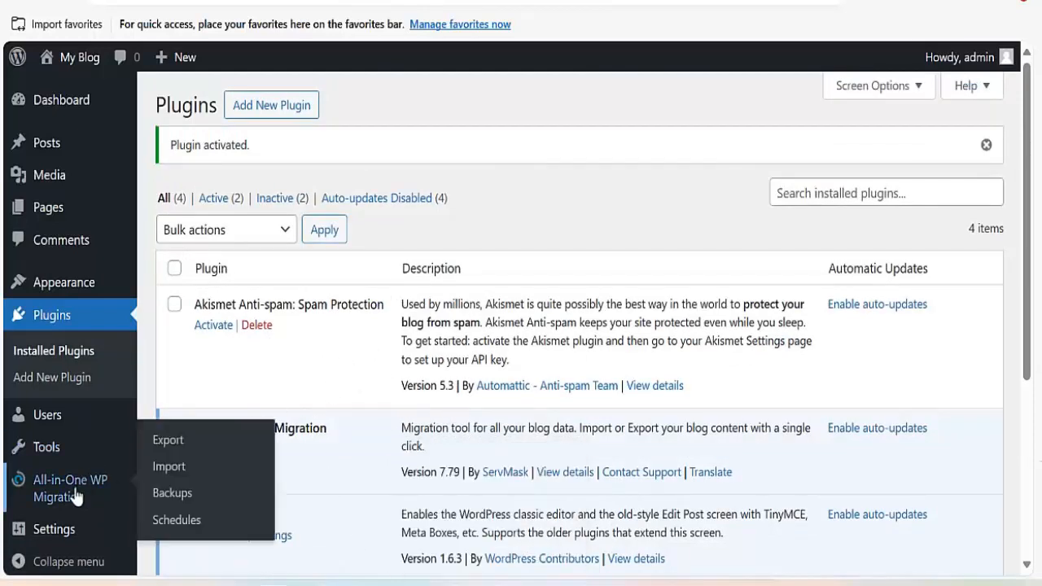
left_click(71, 381)
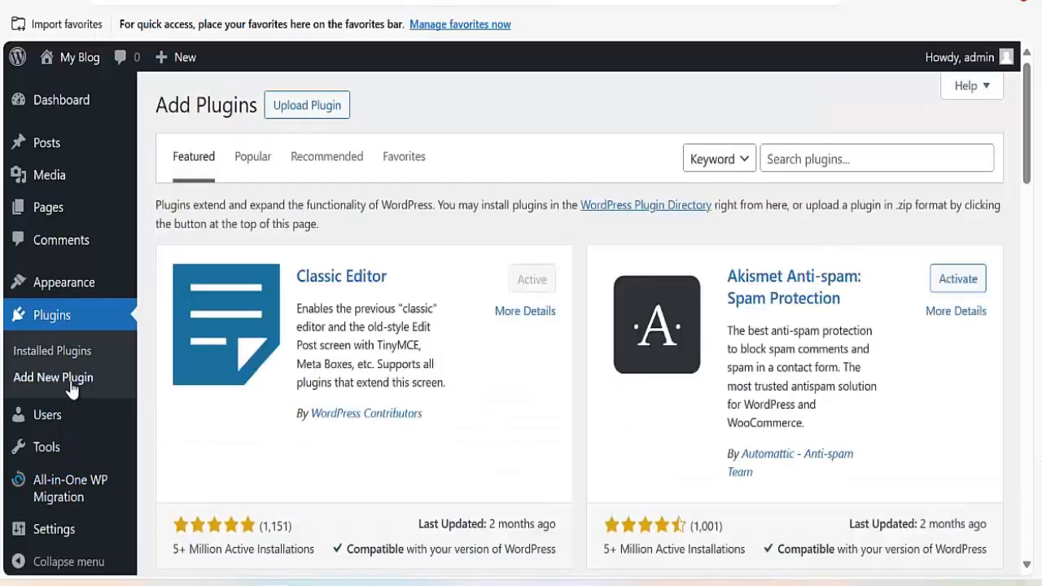
left_click(324, 105)
left_click(479, 281)
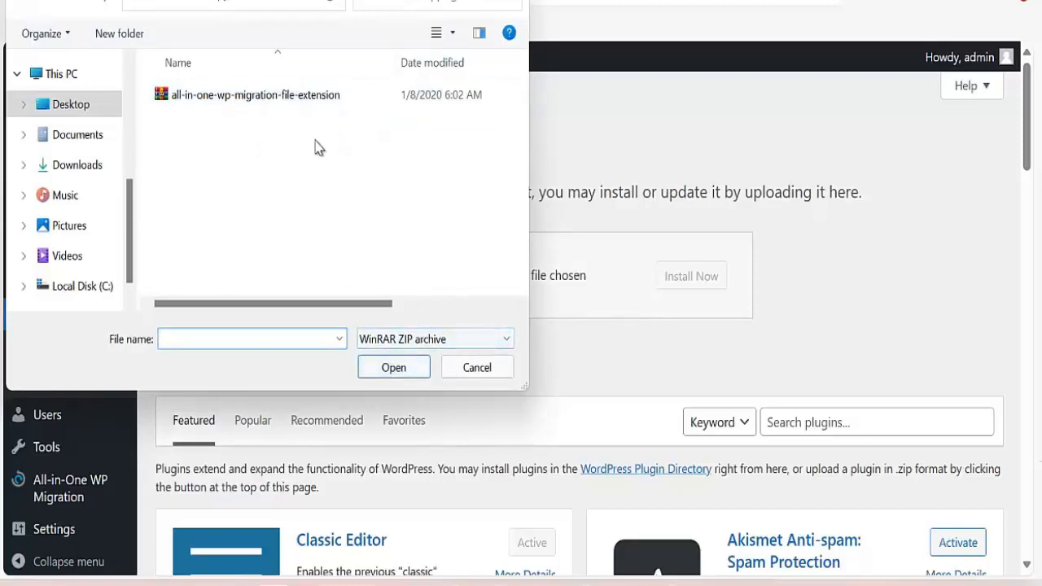
Upload all-in-one-wp-migration-file-extension.zip, install it, and activate the plugin.
left_click(319, 95)
left_click(387, 361)
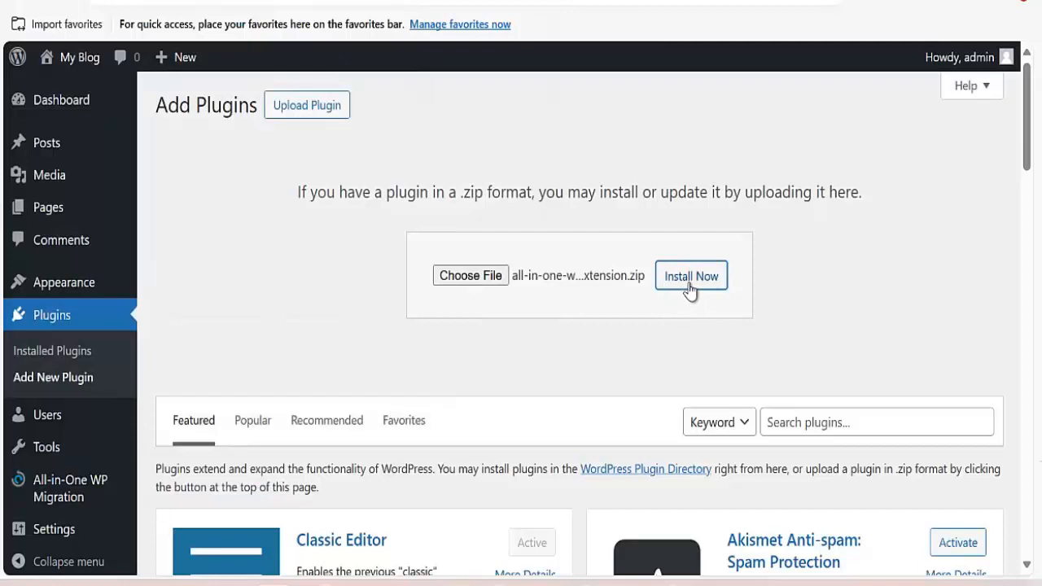
left_click(689, 285)
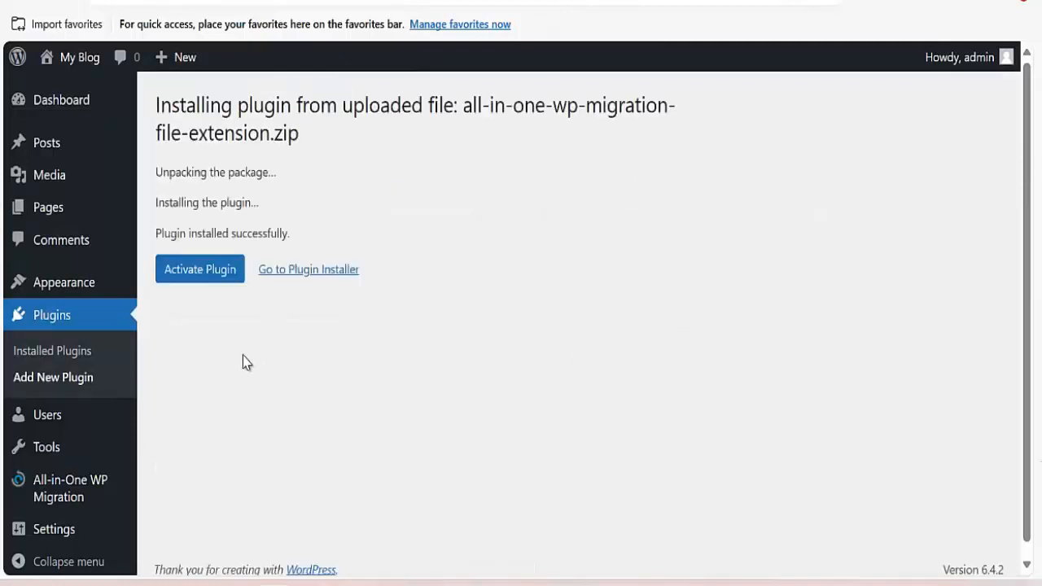
left_click(201, 277)
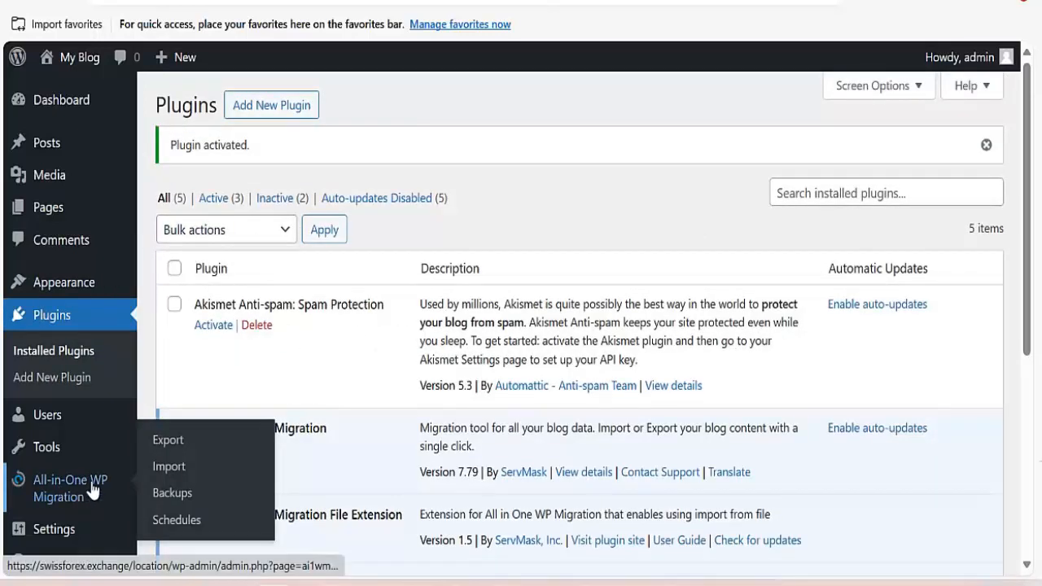
Import the travel site backup from Downloads via All-in-One WP Migration's Import From > File.
left_click(173, 472)
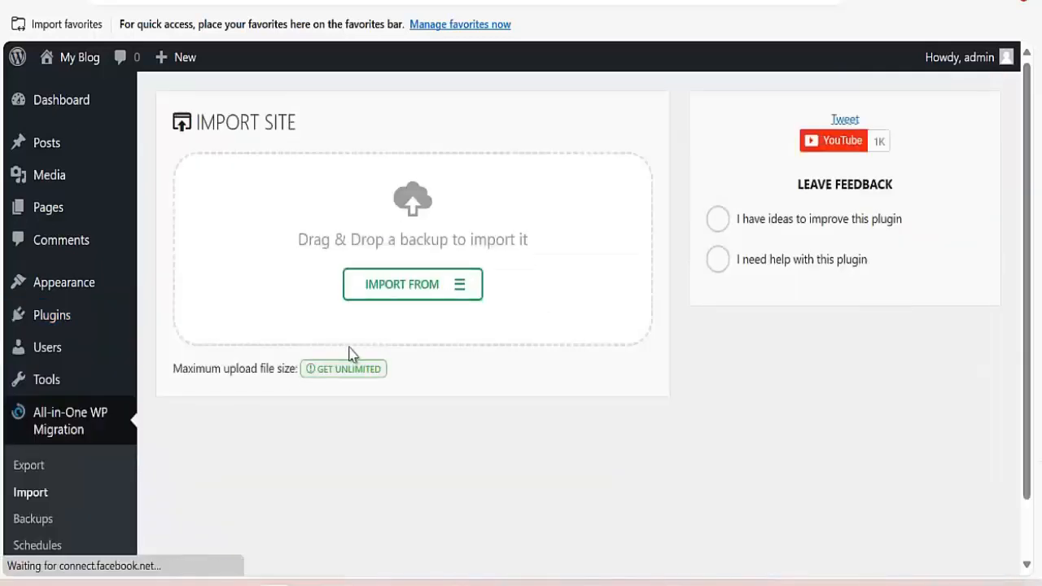
left_click(381, 299)
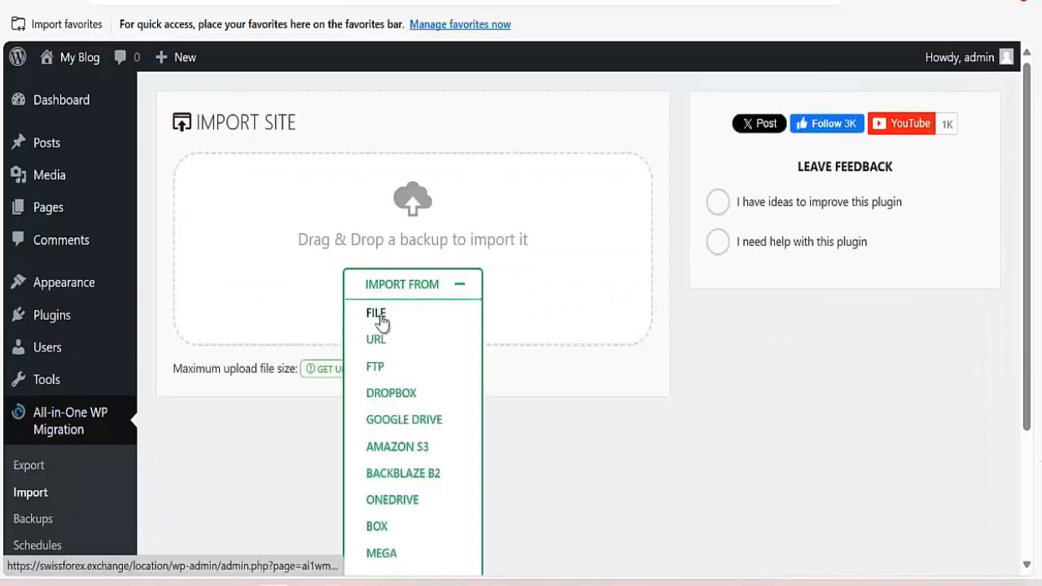
left_click(380, 316)
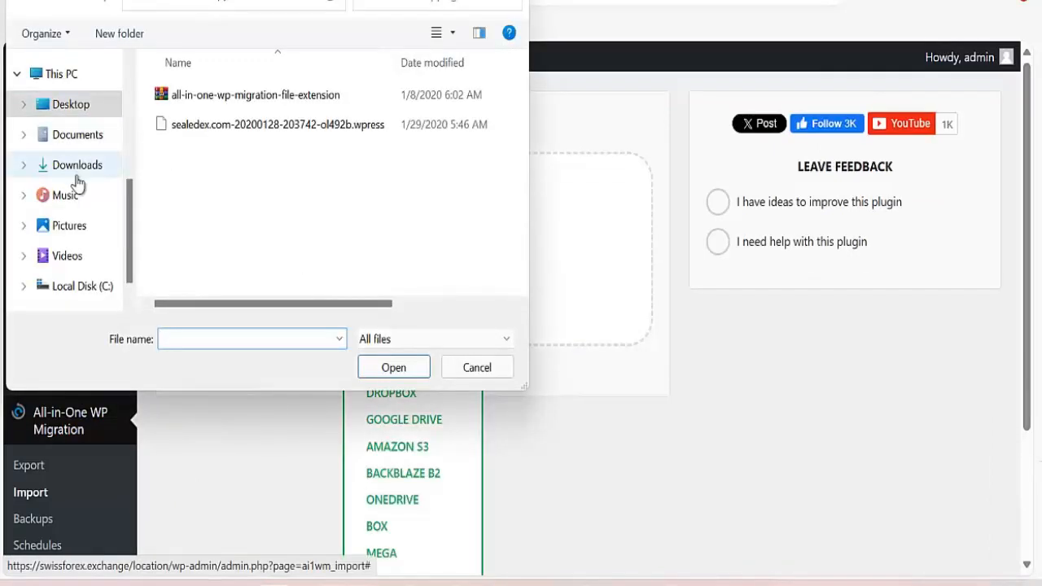
left_click(72, 171)
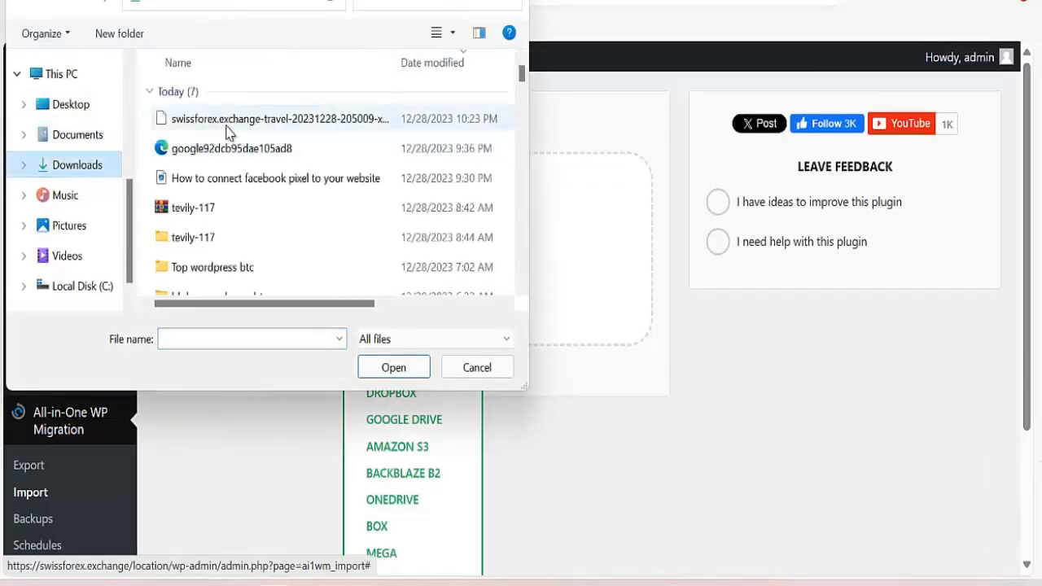
left_click(230, 122)
left_click(393, 366)
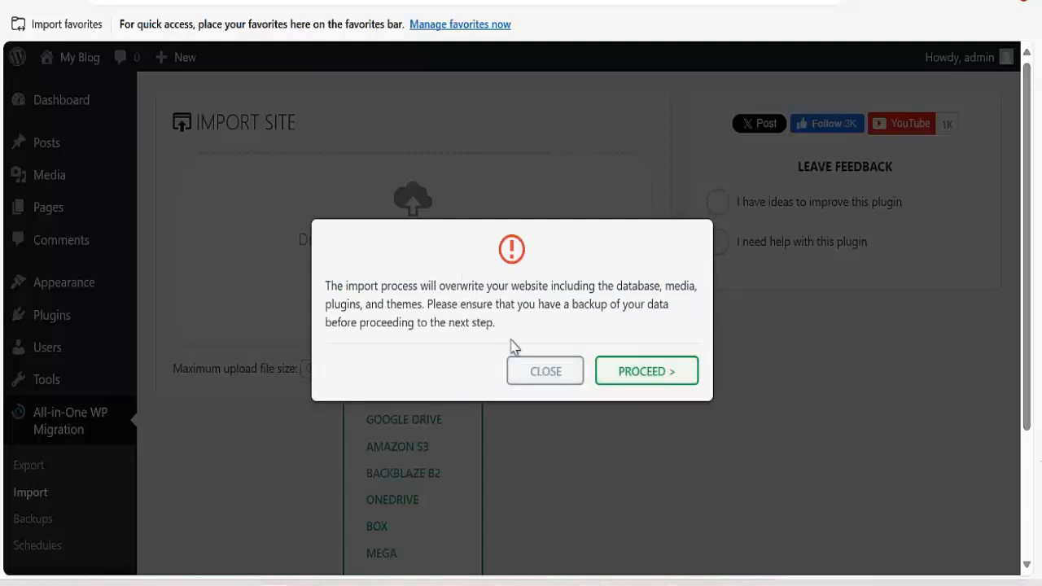
Approve overwriting the site with PROCEED, then click FINISH once the import succeeds.
left_click(645, 379)
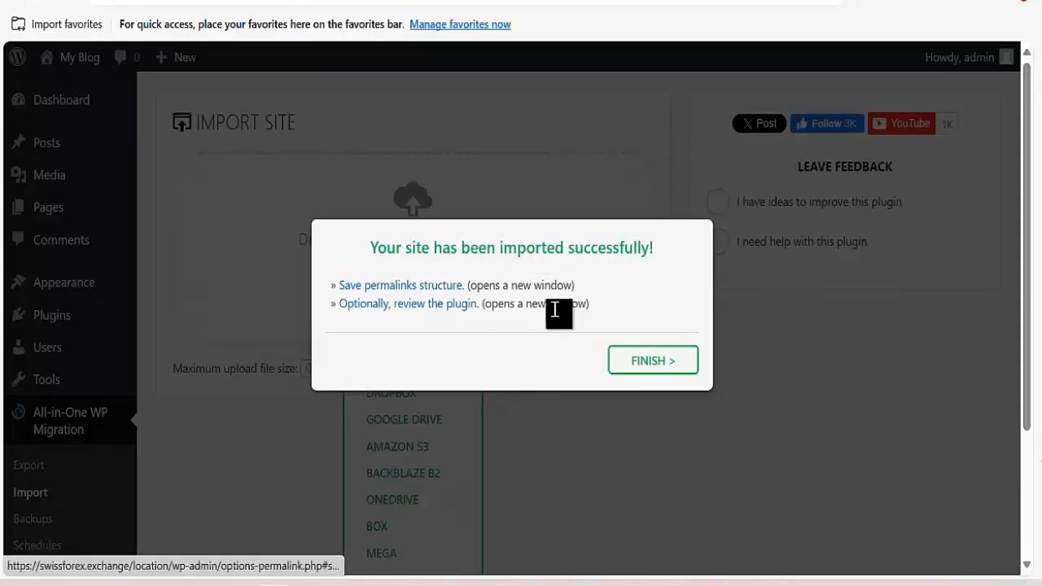
left_click(654, 363)
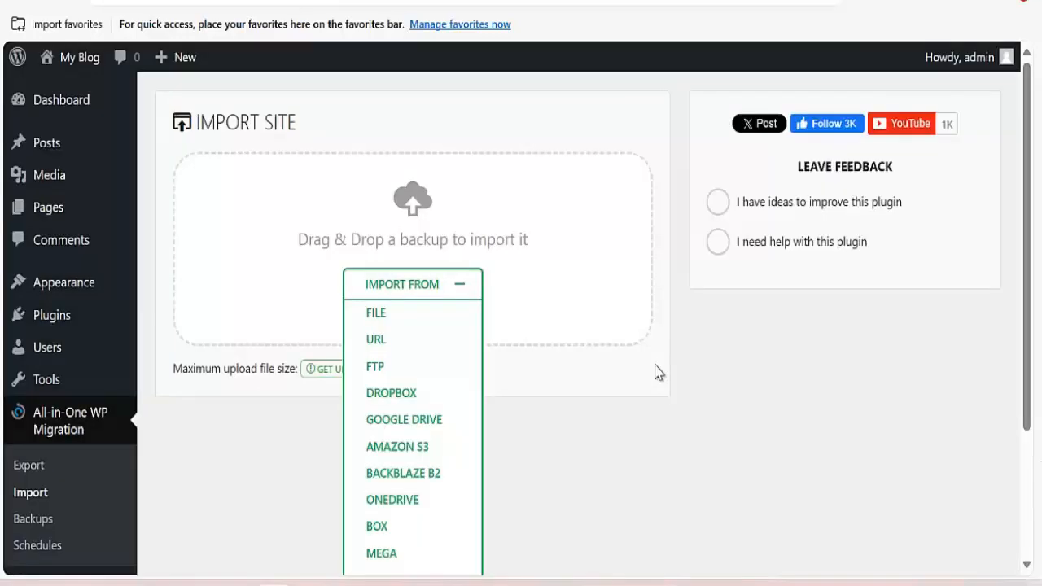
left_click(73, 112)
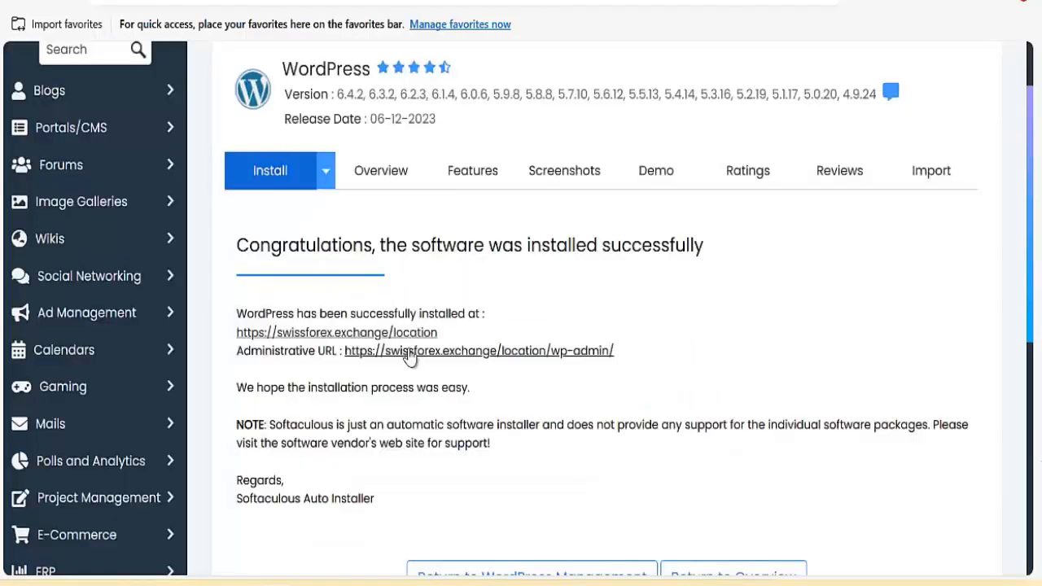
Open the imported site's wp-admin and load its front page in a new tab.
left_click(411, 352)
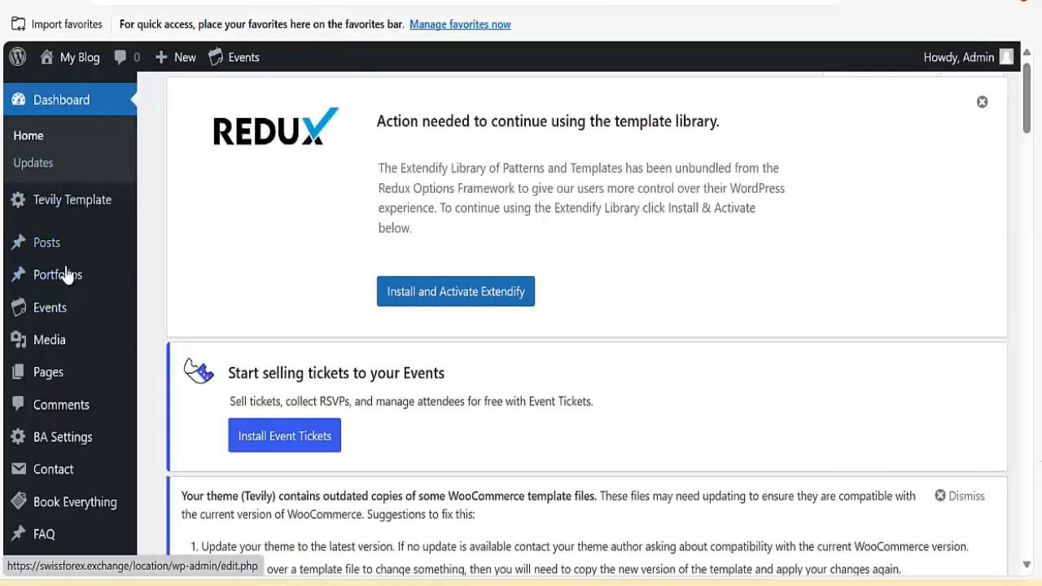
scroll(252, 157, "down", 3)
scroll(253, 158, "up", 3)
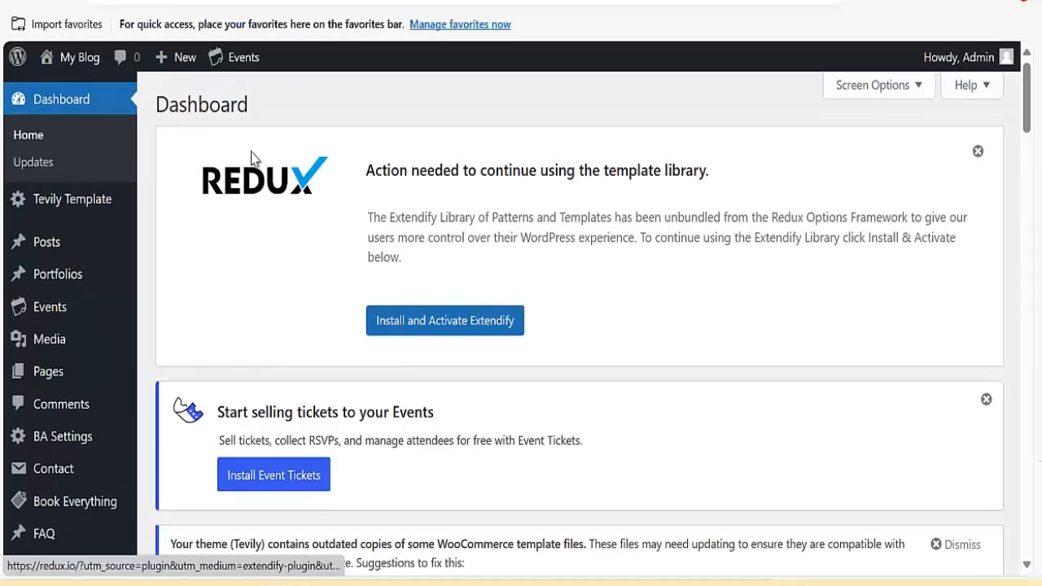
mouse_move(71, 57)
right_click(79, 88)
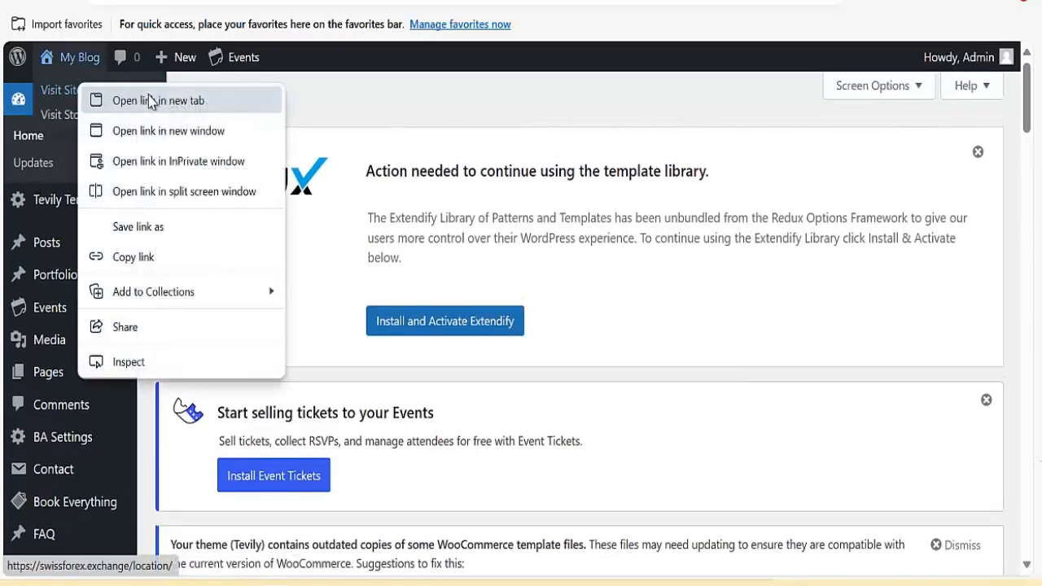
left_click(149, 101)
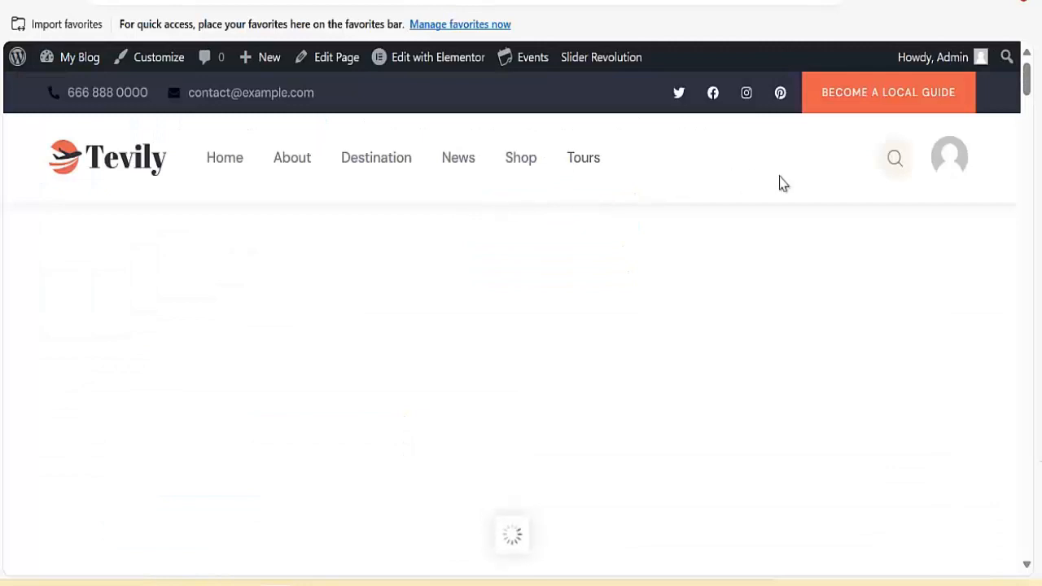
Scroll through the restored Tevily front page, then return to the WordPress dashboard.
scroll(300, 269, "down", 5)
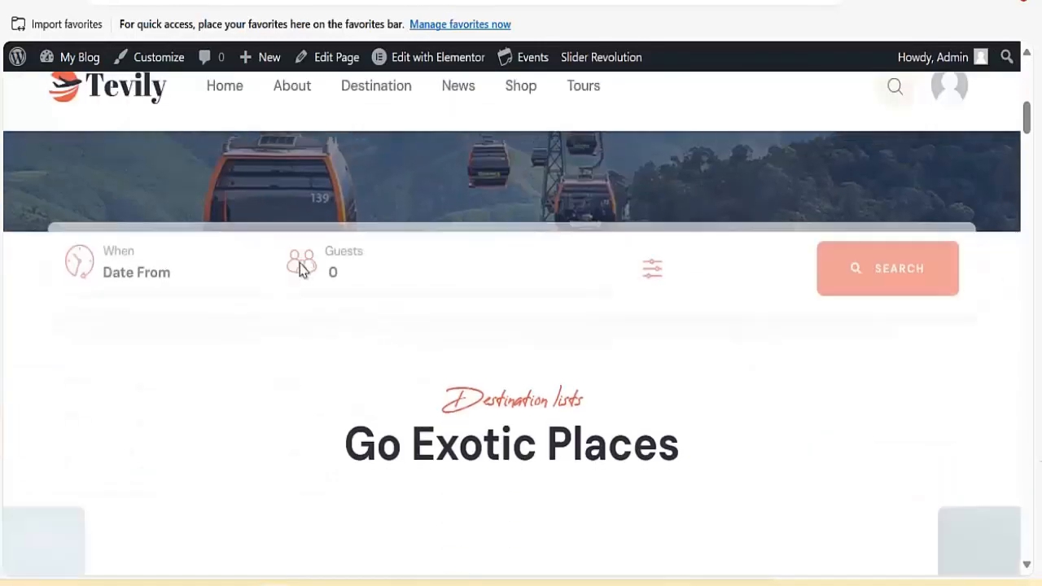
scroll(438, 272, "down", 5)
scroll(249, 167, "up", 4)
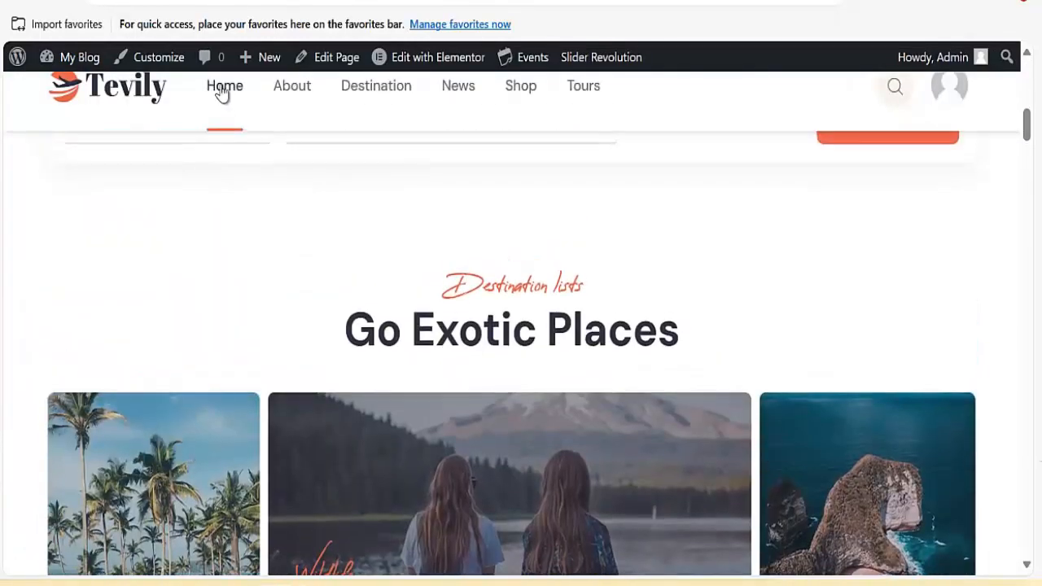
scroll(454, 285, "down", 5)
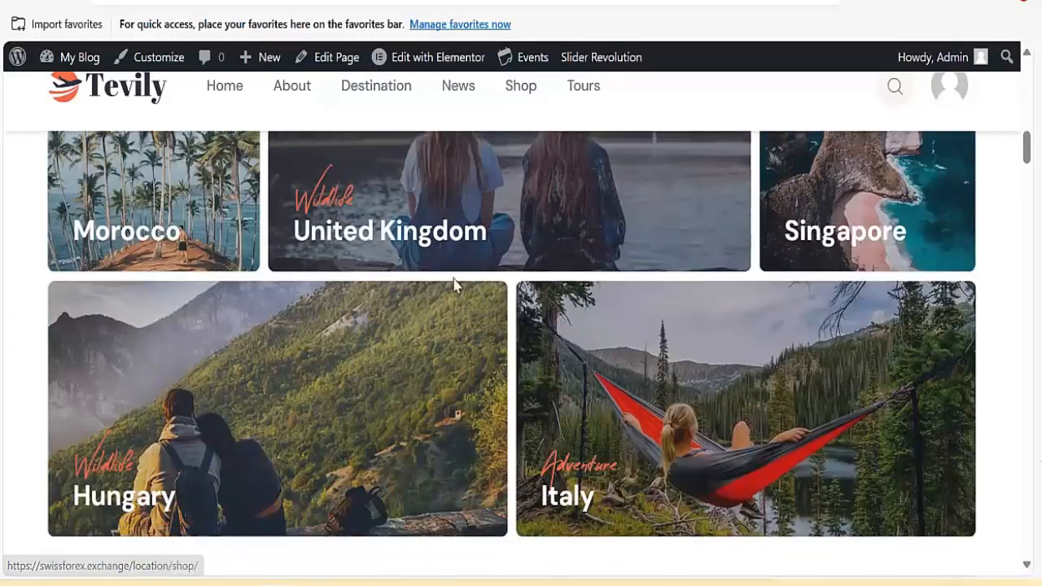
scroll(454, 285, "down", 10)
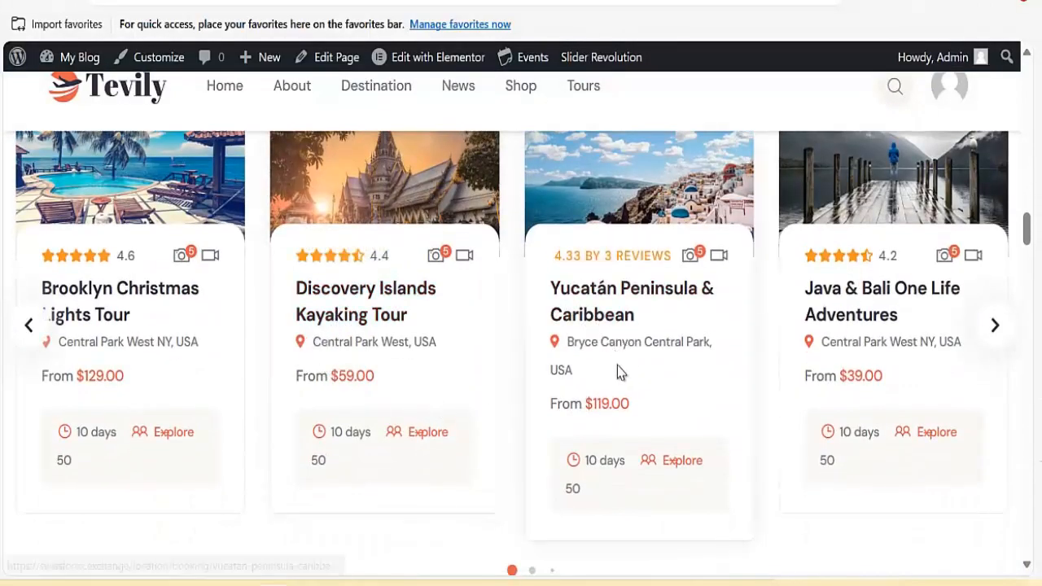
scroll(599, 342, "down", 3)
scroll(488, 269, "up", 5)
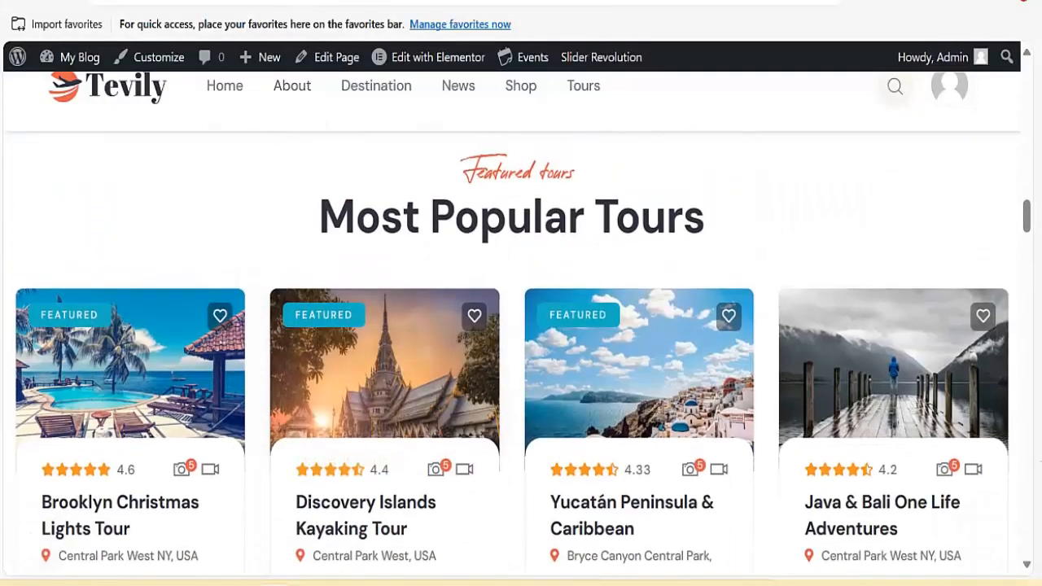
scroll(394, 212, "up", 7)
left_click(312, 3)
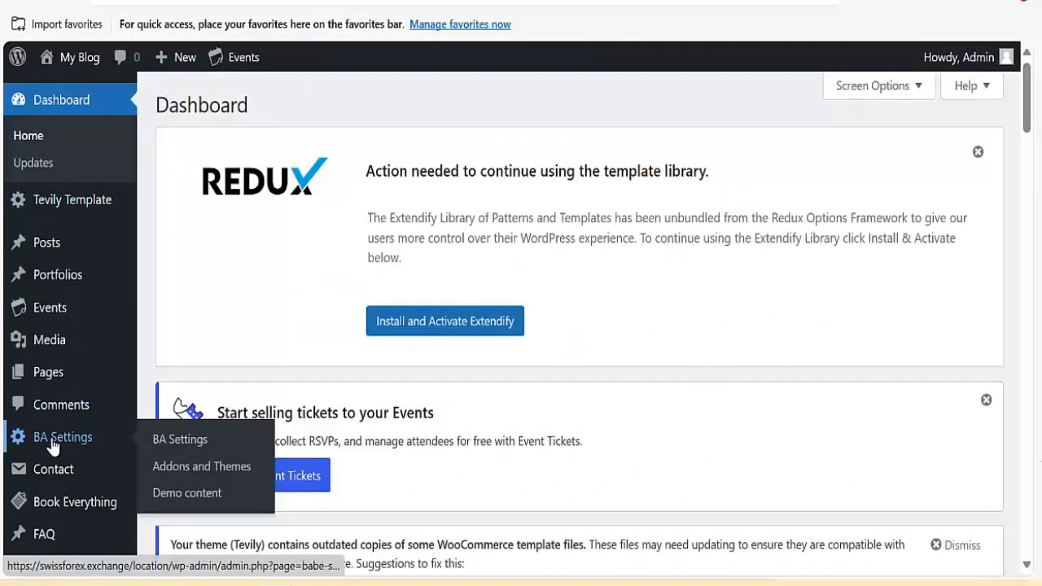
Launch Appearance > Customize from the admin sidebar to edit the Tevily theme.
left_click(84, 214)
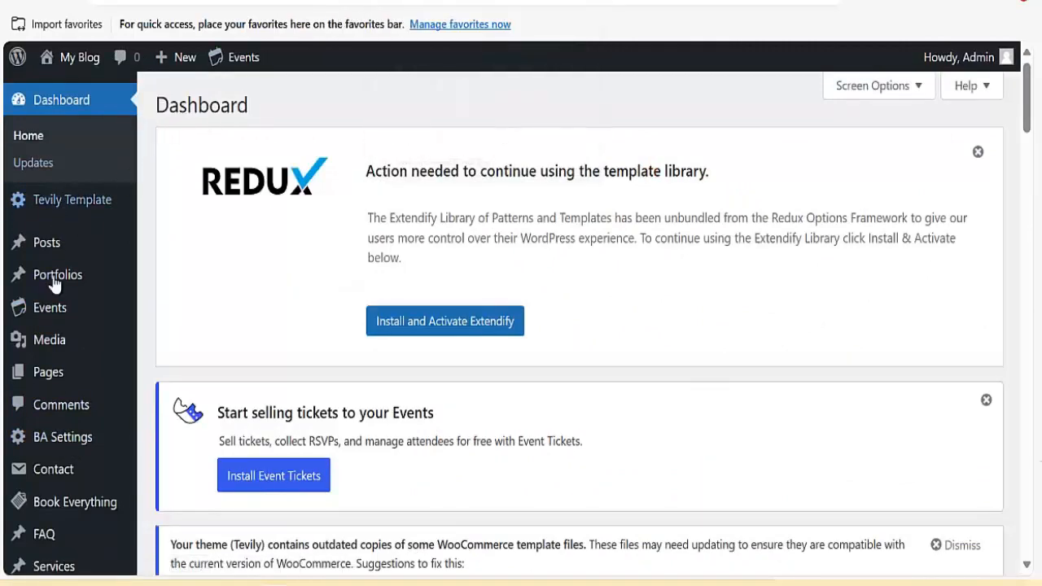
scroll(49, 277, "down", 5)
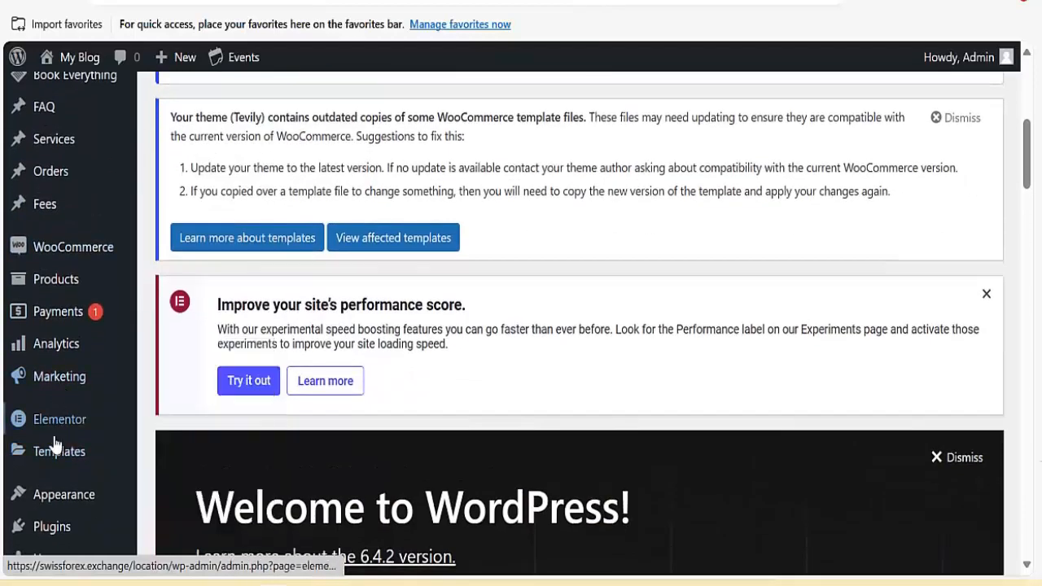
scroll(55, 382, "down", 3)
mouse_move(73, 291)
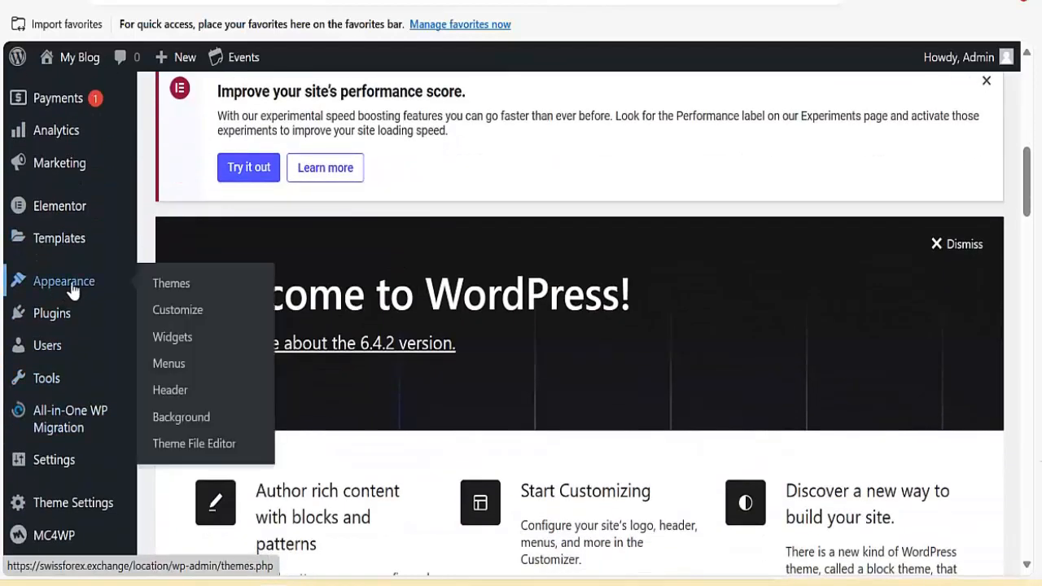
right_click(171, 313)
left_click(254, 37)
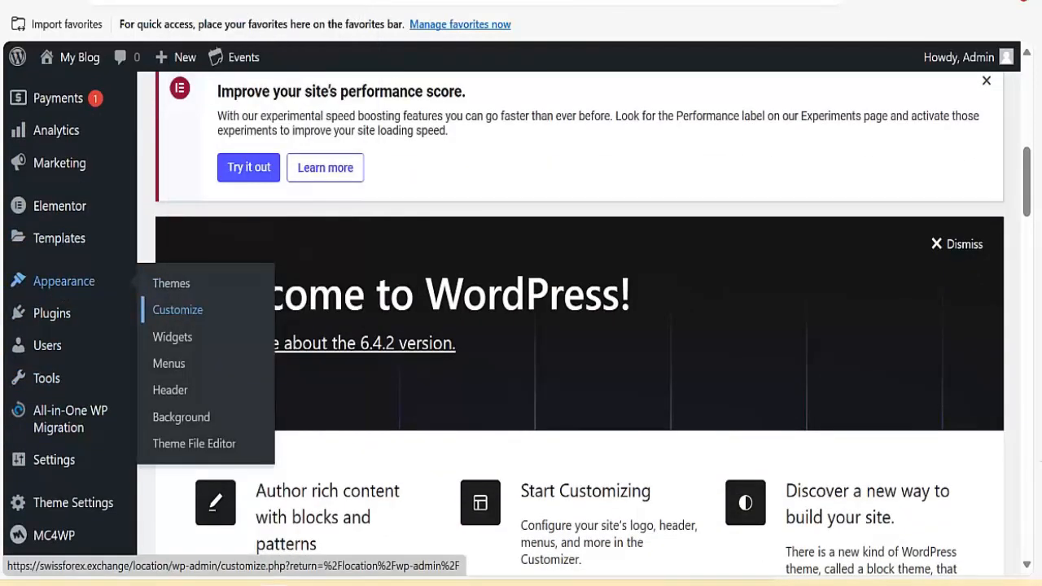
left_click(177, 309)
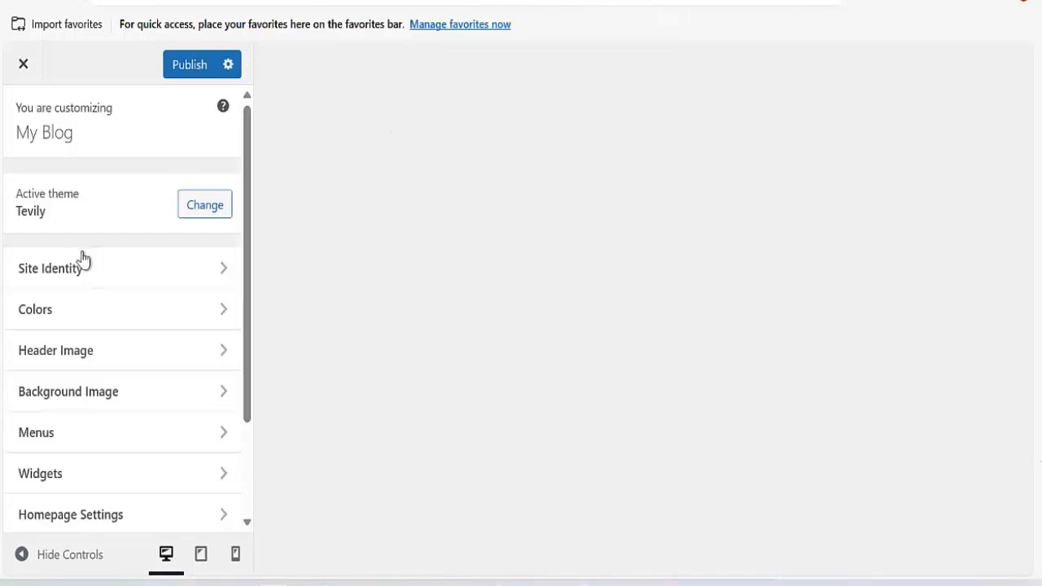
In Site Identity, replace the site title 'My Blog' with 'Tevily Tour'.
left_click(83, 283)
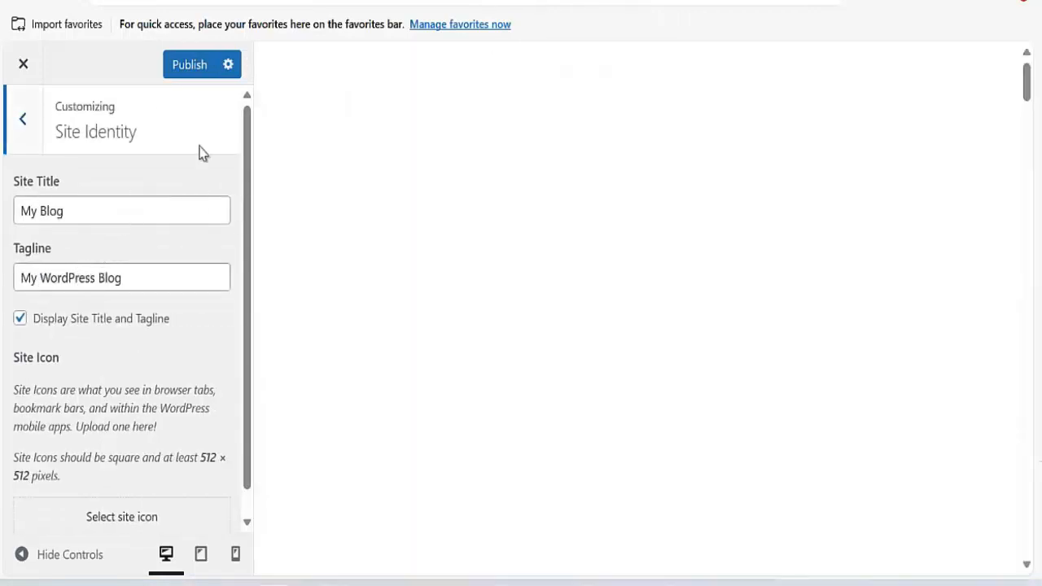
left_click(106, 215)
key("ctrl+a")
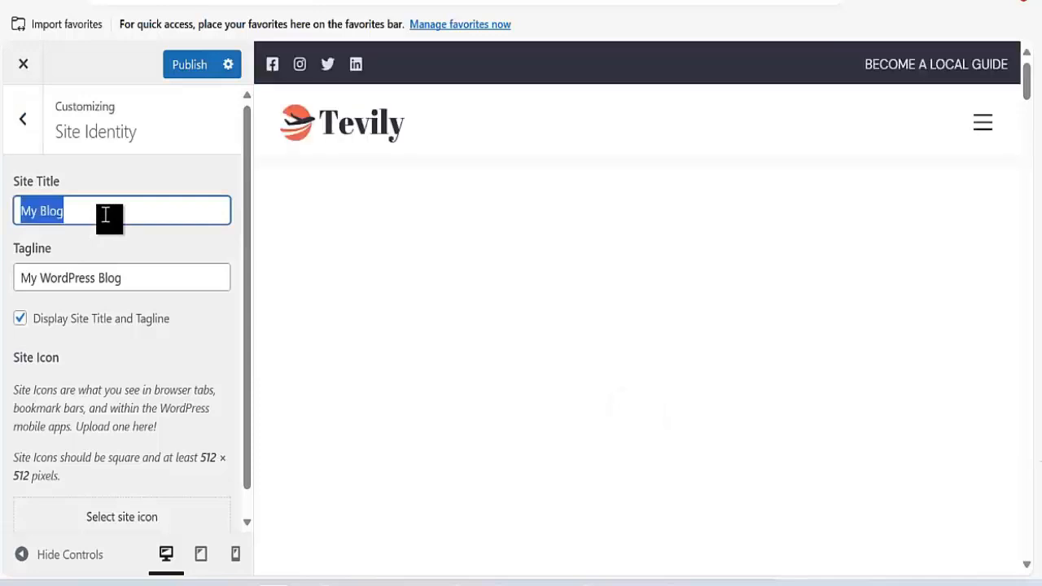
key("BackSpace")
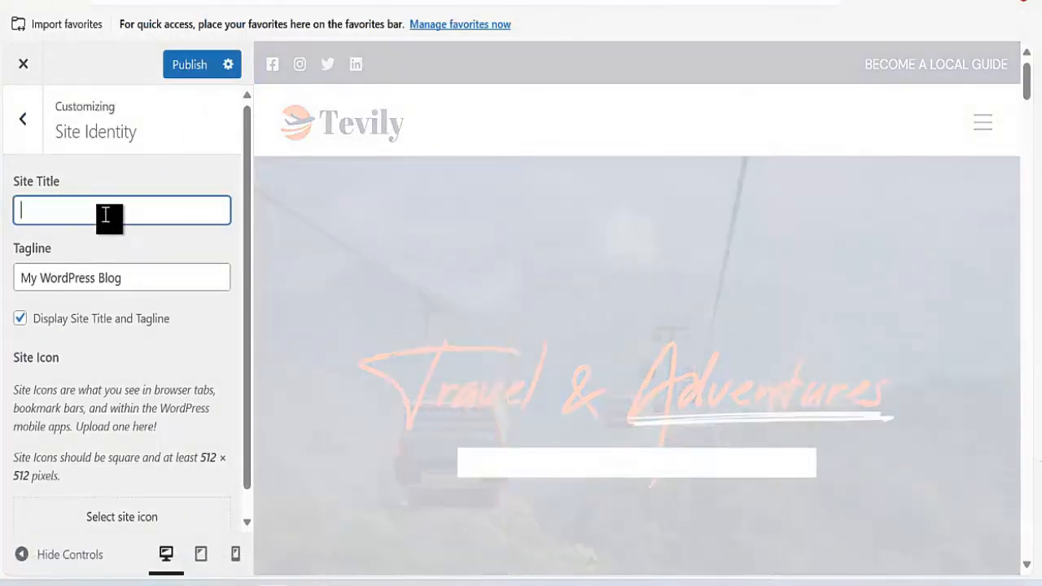
type("Trv")
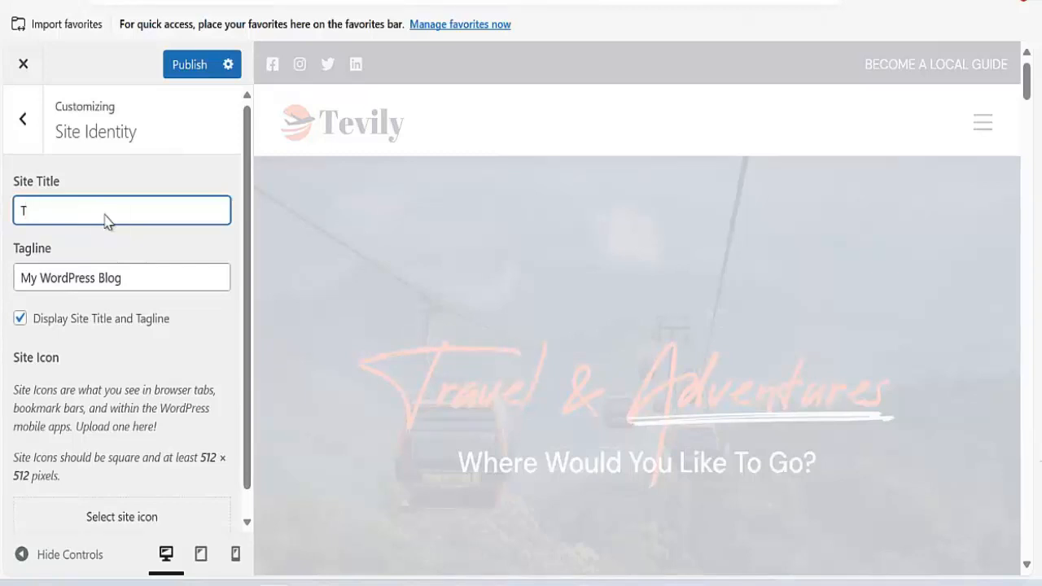
key("BackSpace")
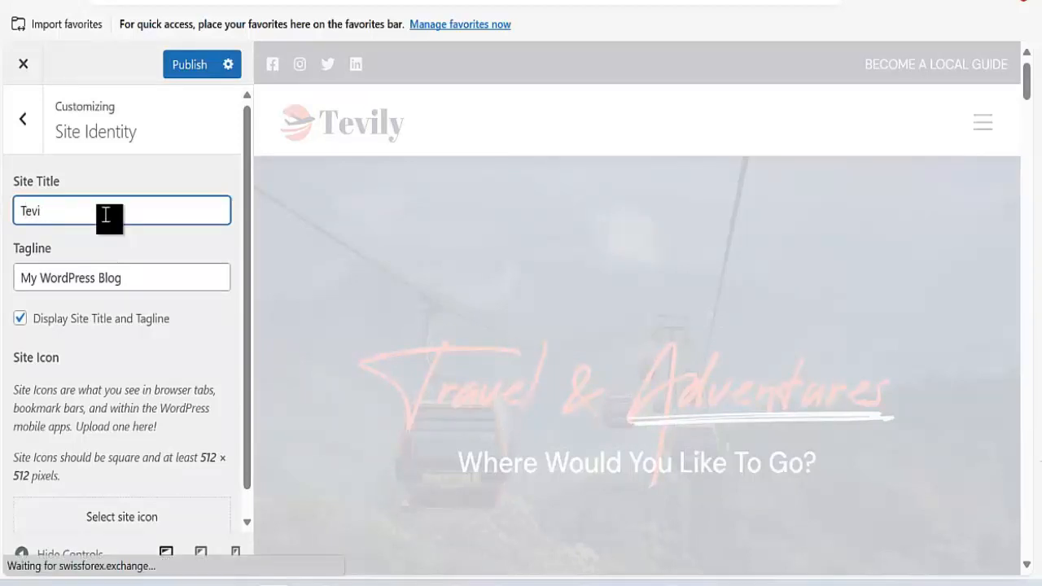
type("ly ")
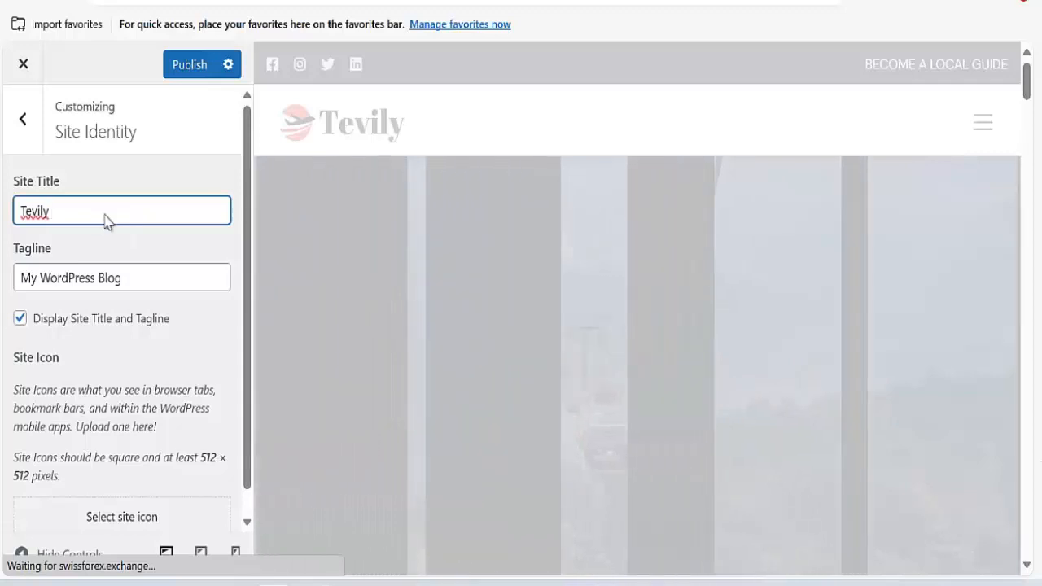
type("Trou")
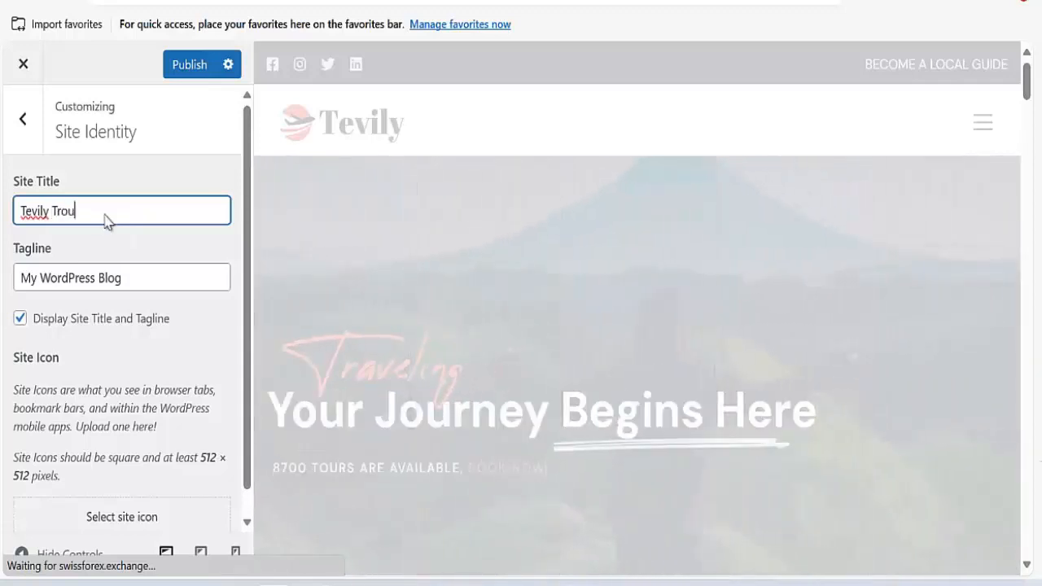
key("BackSpace")
key("BackSpace")
key("BackSpace")
type("our")
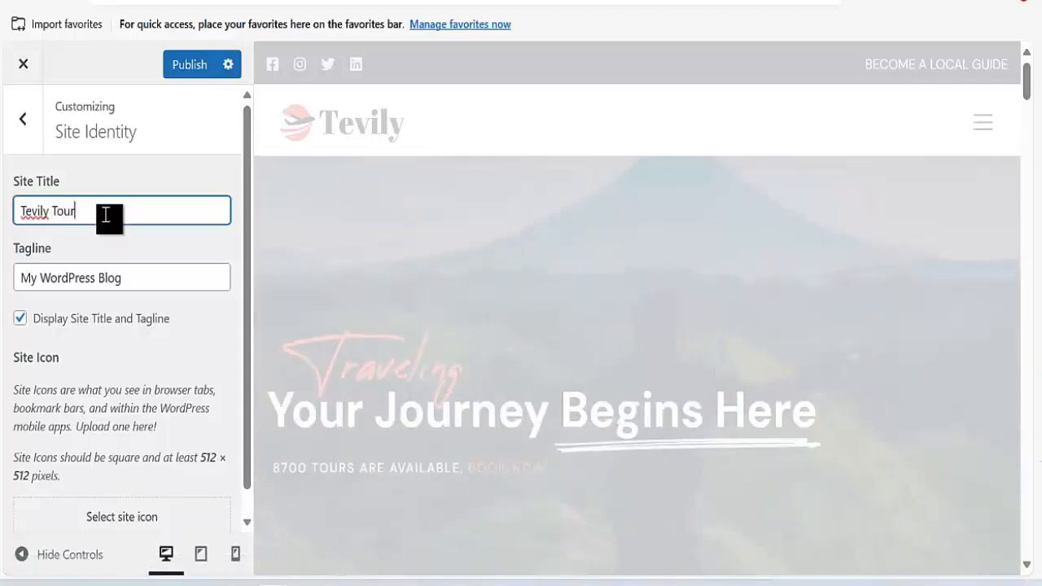
Replace the tagline with 'Best Location Detector'.
left_click(133, 279)
key("ctrl+a")
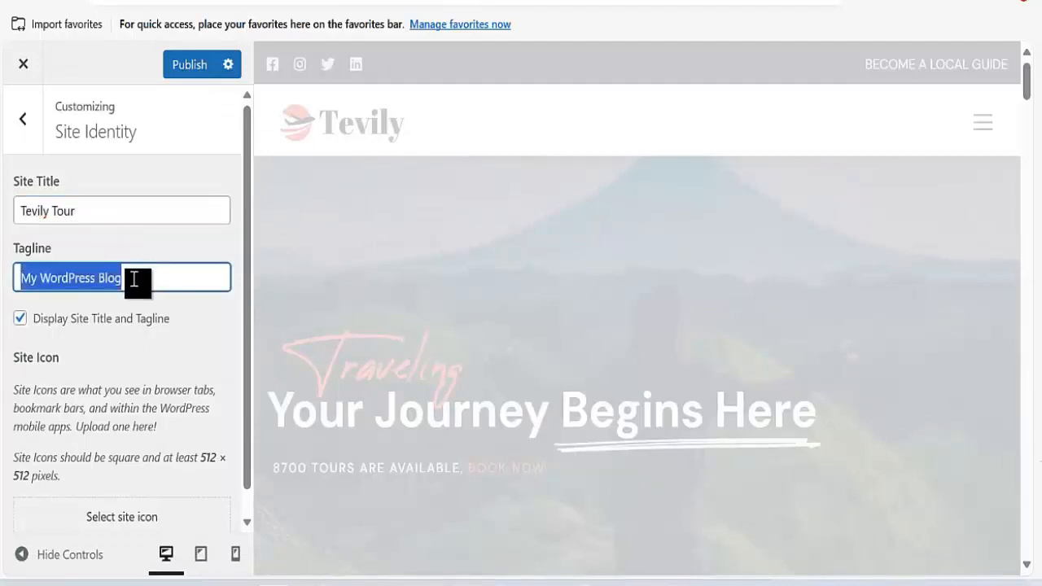
key("BackSpace")
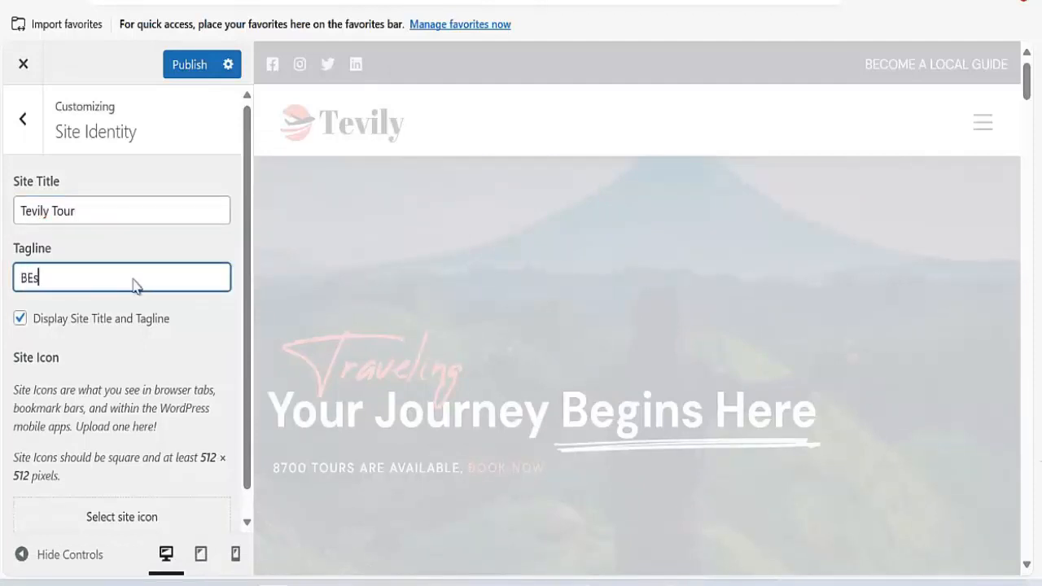
type("BE")
key("BackSpace")
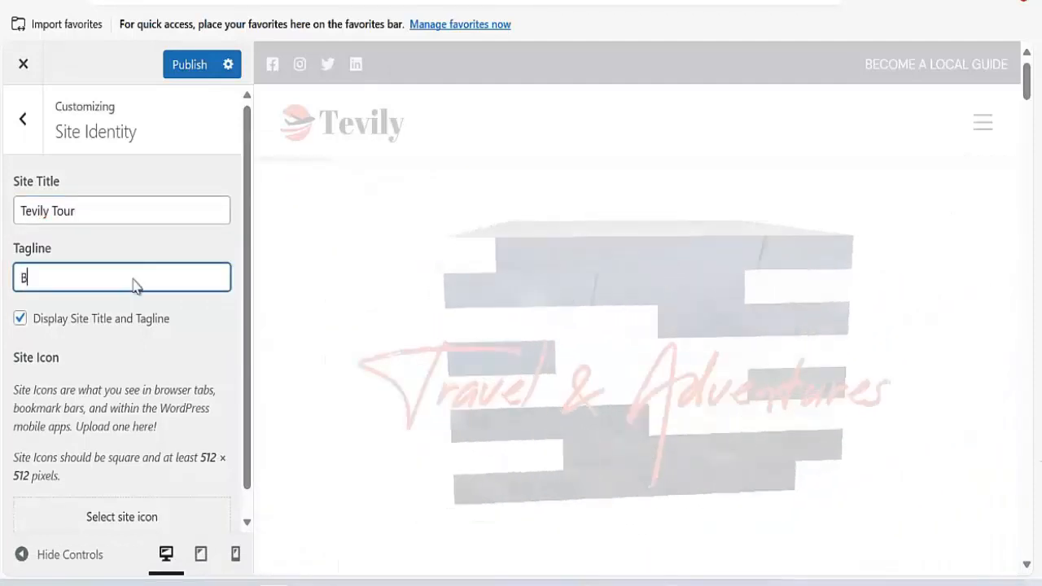
type("est Pl")
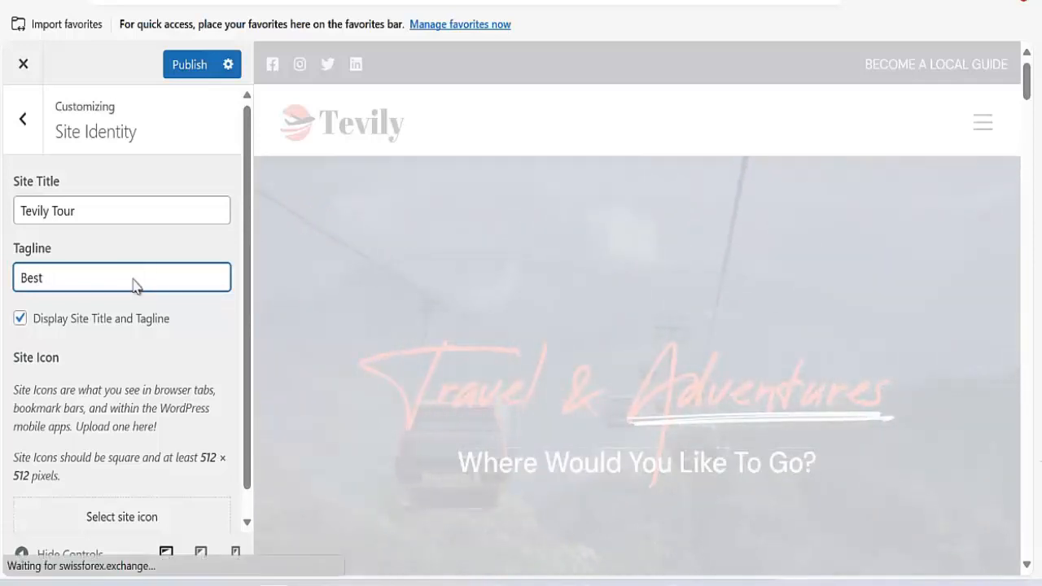
type("Location ")
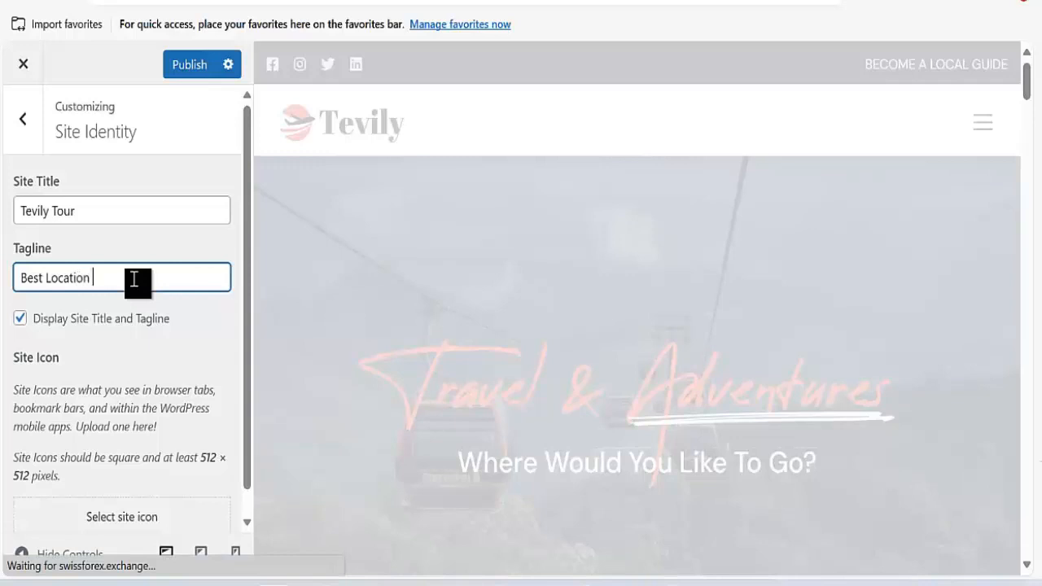
type("Detector")
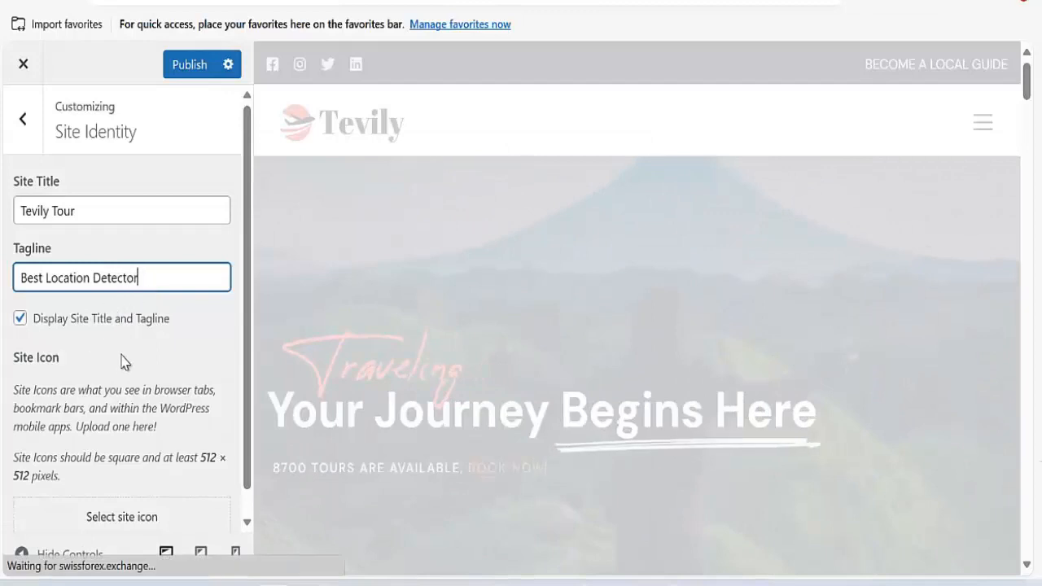
scroll(88, 362, "down", 1)
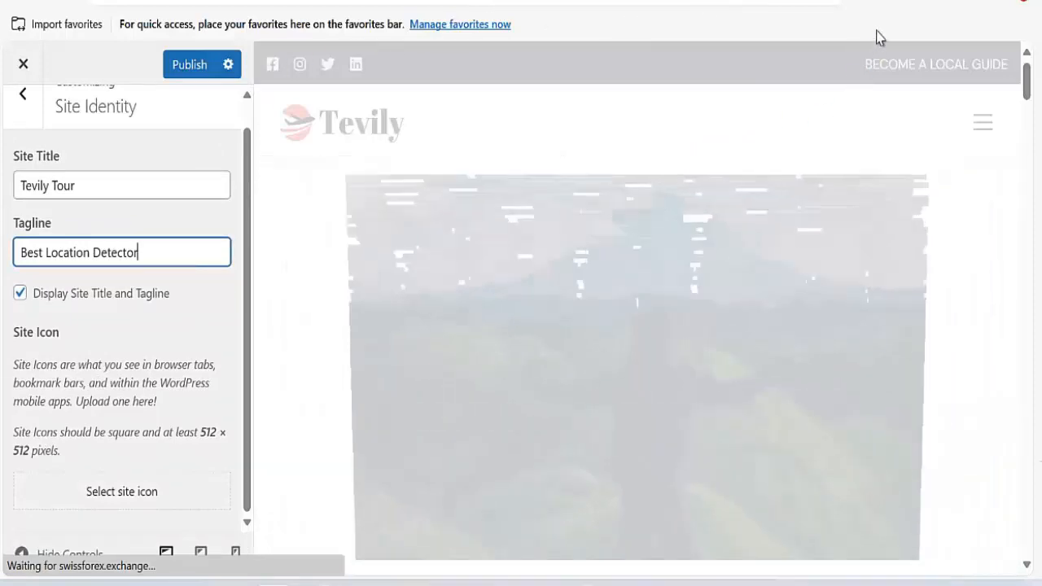
Open a Google tab, dismiss its settings notice, then publish the new title and tagline.
left_click(689, 0)
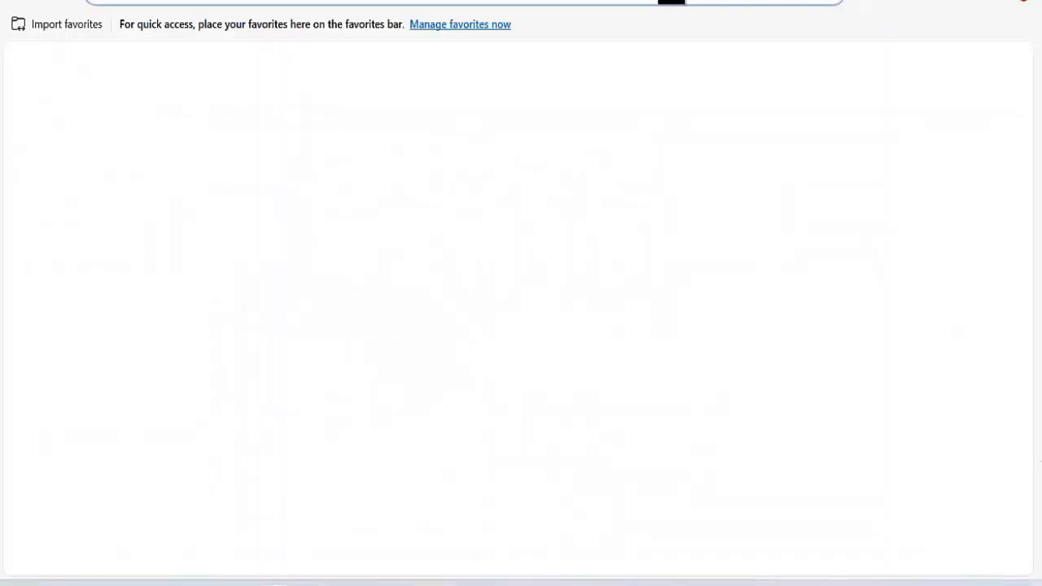
type("goo")
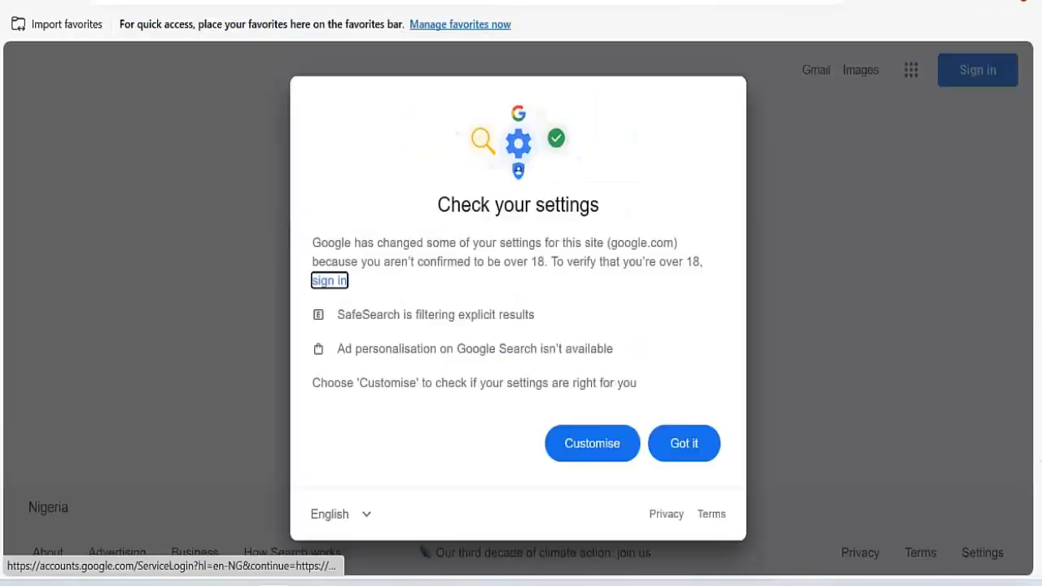
left_click(688, 429)
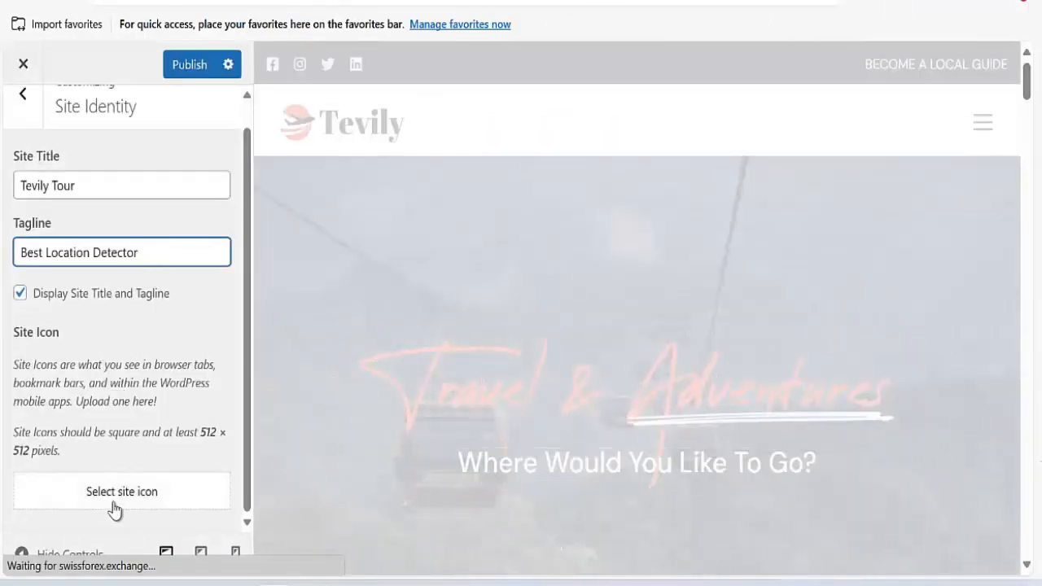
left_click(182, 69)
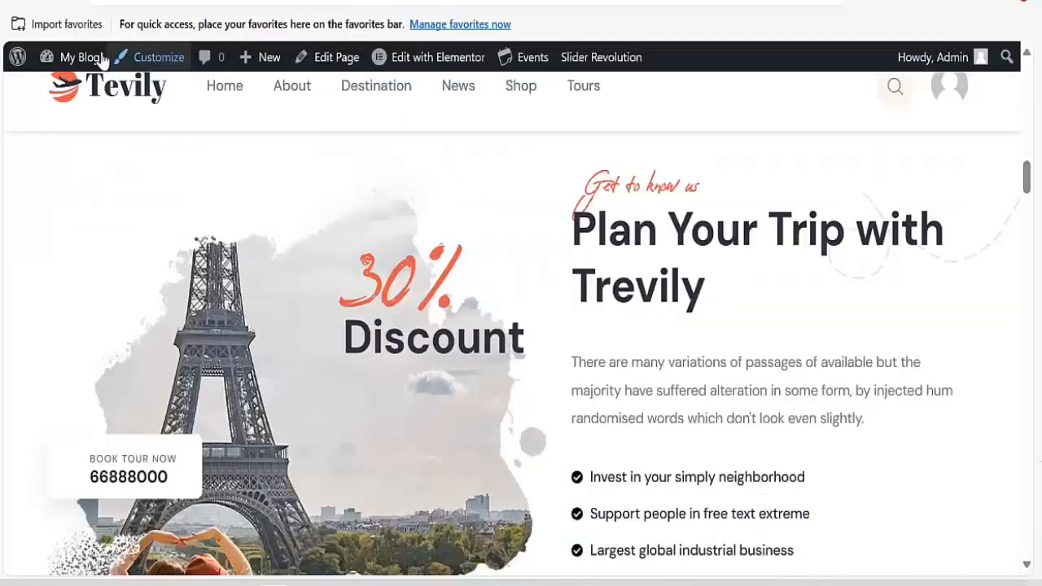
Go to the admin dashboard and open Tevily Template in a new tab.
mouse_move(98, 58)
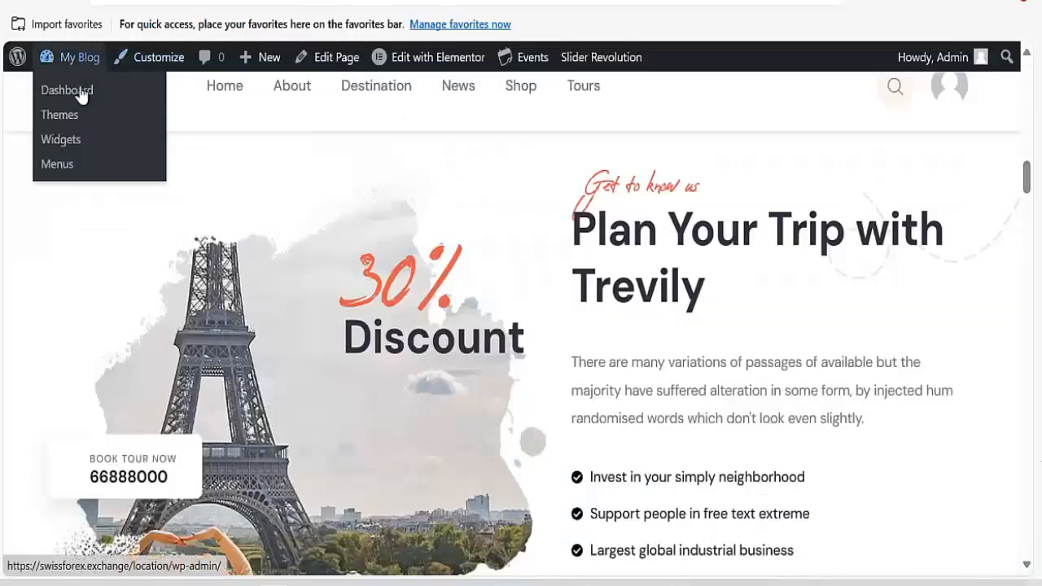
left_click(81, 93)
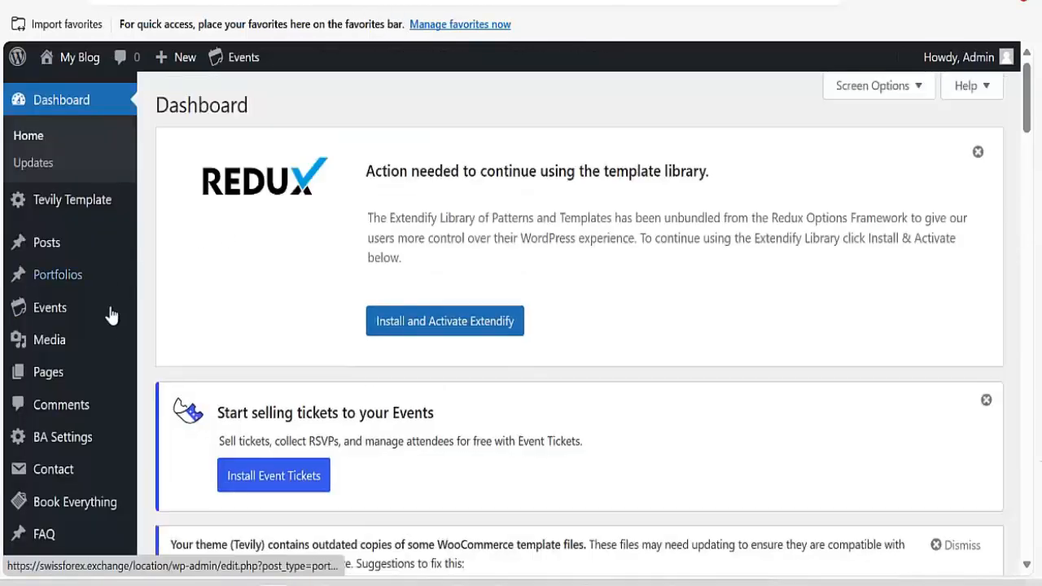
scroll(112, 316, "down", 2)
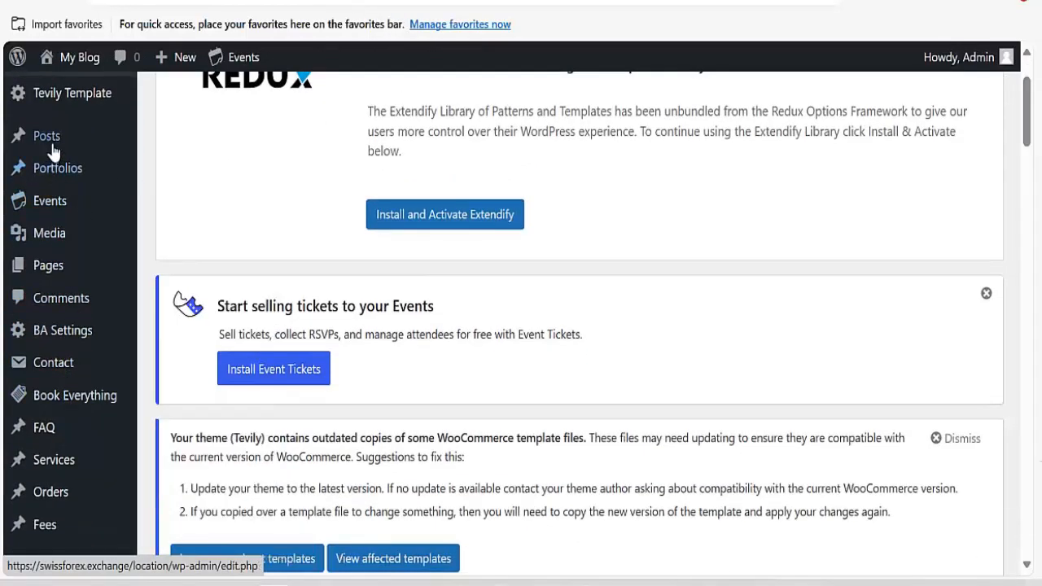
scroll(53, 152, "up", 2)
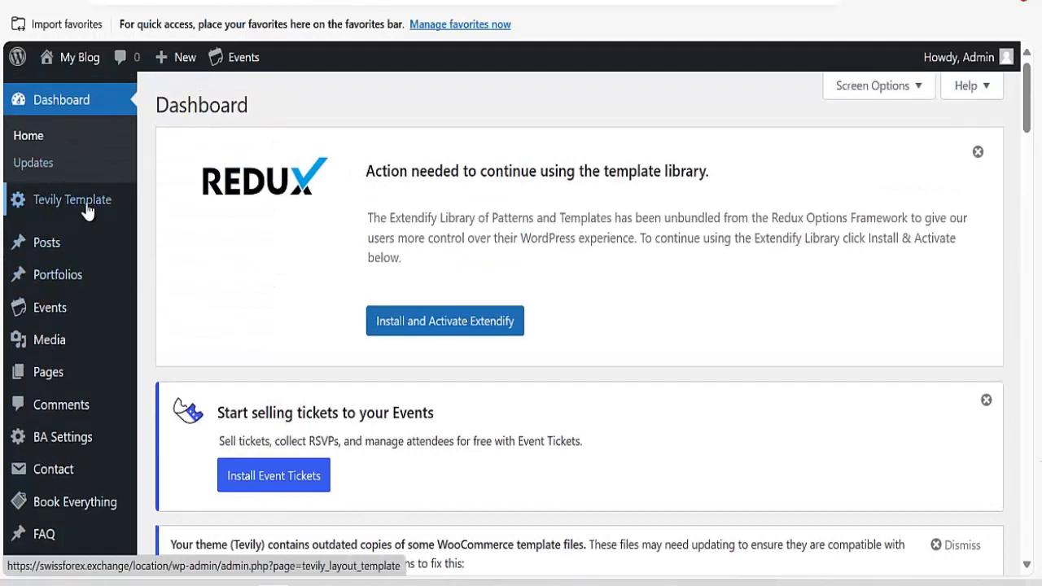
right_click(85, 201)
left_click(158, 220)
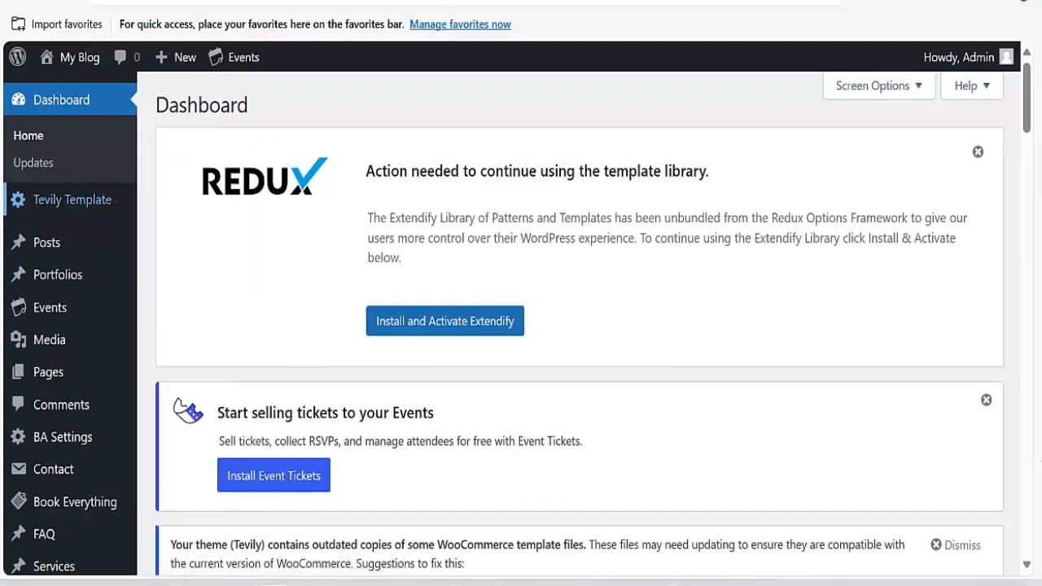
Bring up the link options for Book Everything's All Booking submenu entry.
scroll(140, 316, "down", 2)
mouse_move(24, 344)
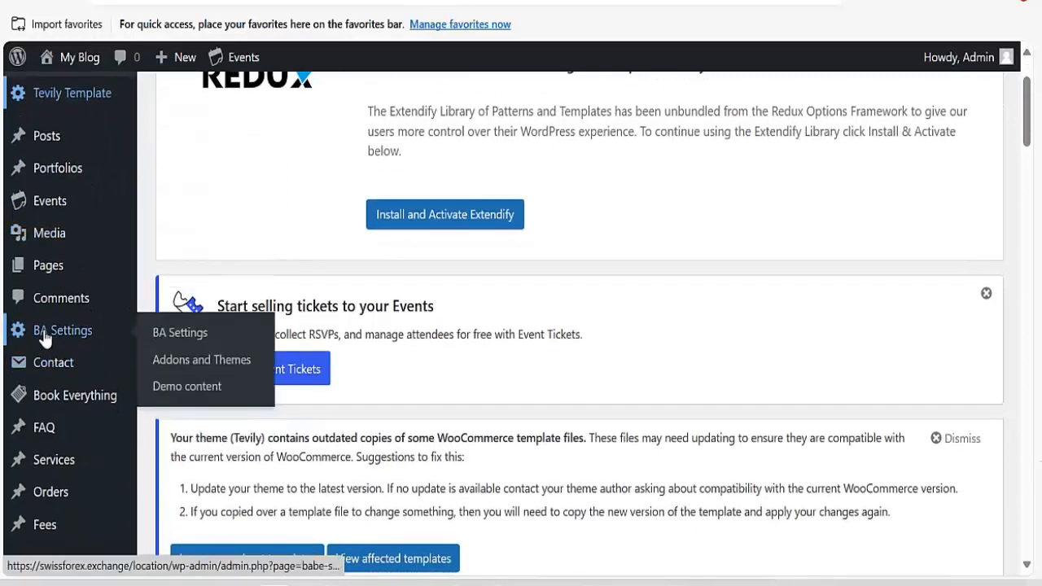
mouse_move(78, 405)
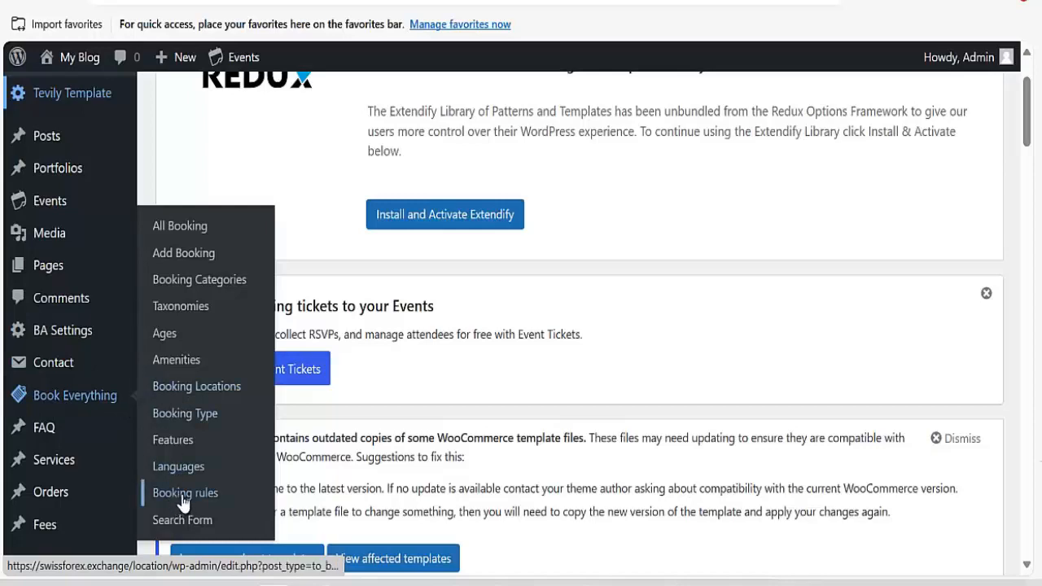
scroll(82, 464, "down", 2)
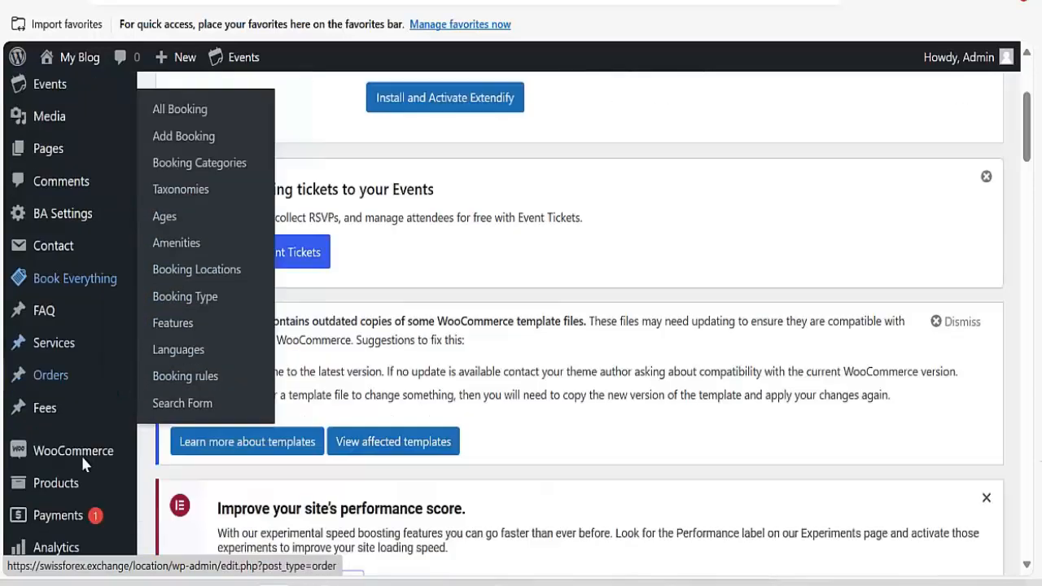
scroll(82, 463, "down", 3)
mouse_move(60, 253)
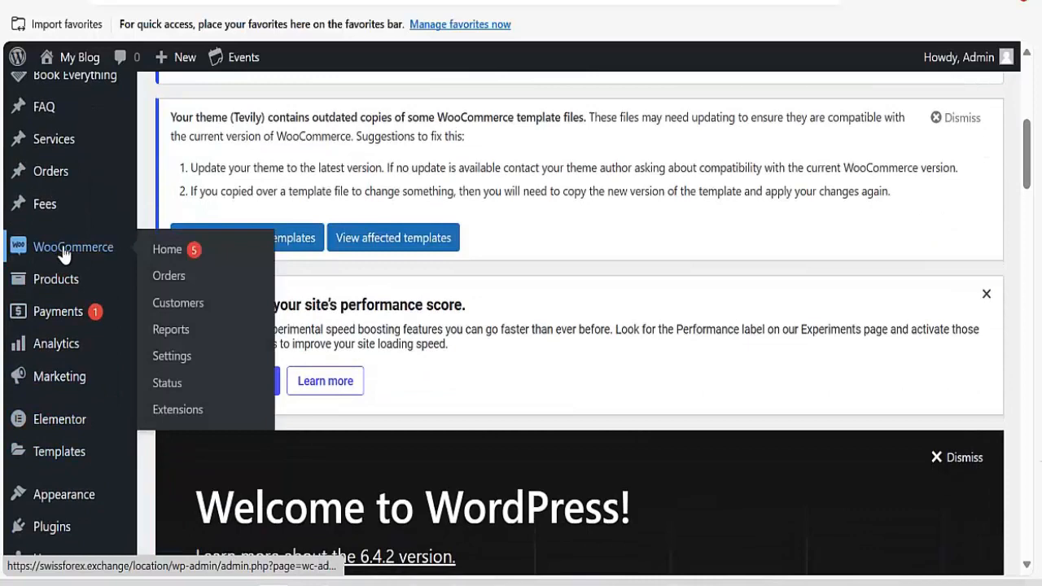
scroll(106, 259, "up", 5)
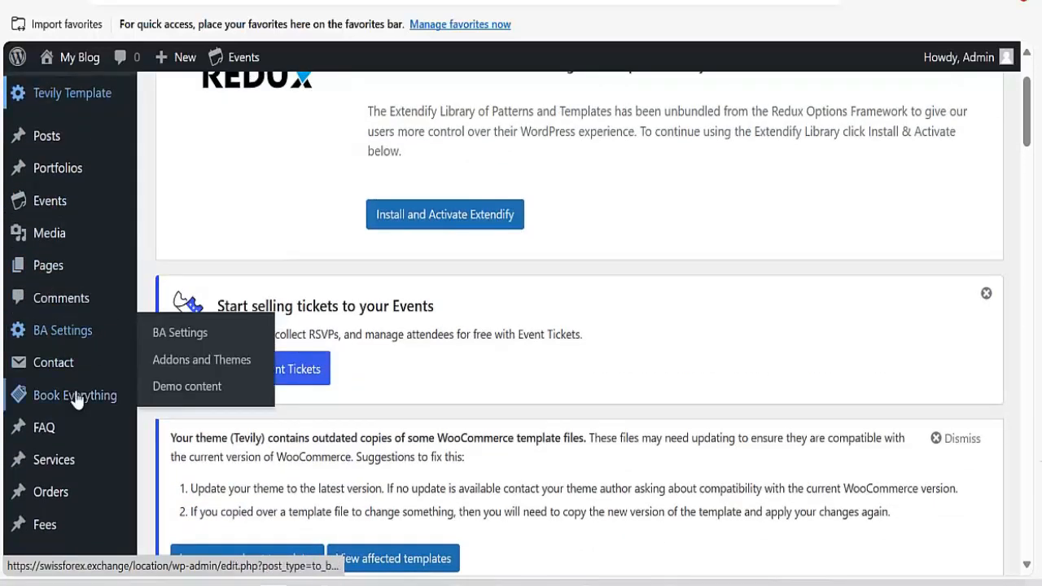
mouse_move(134, 392)
right_click(167, 226)
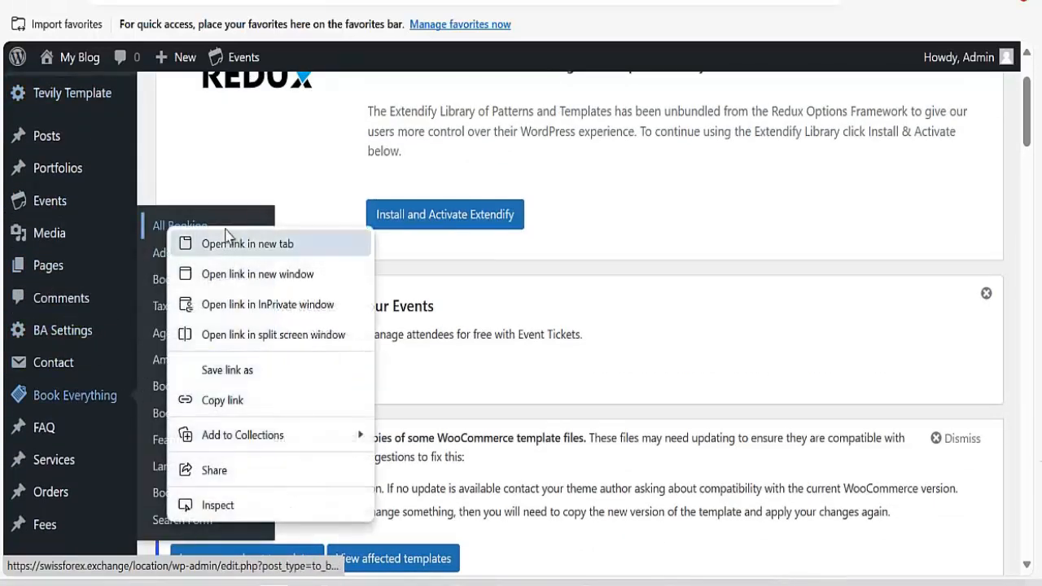
Open the All Booking list in a new tab.
left_click(230, 244)
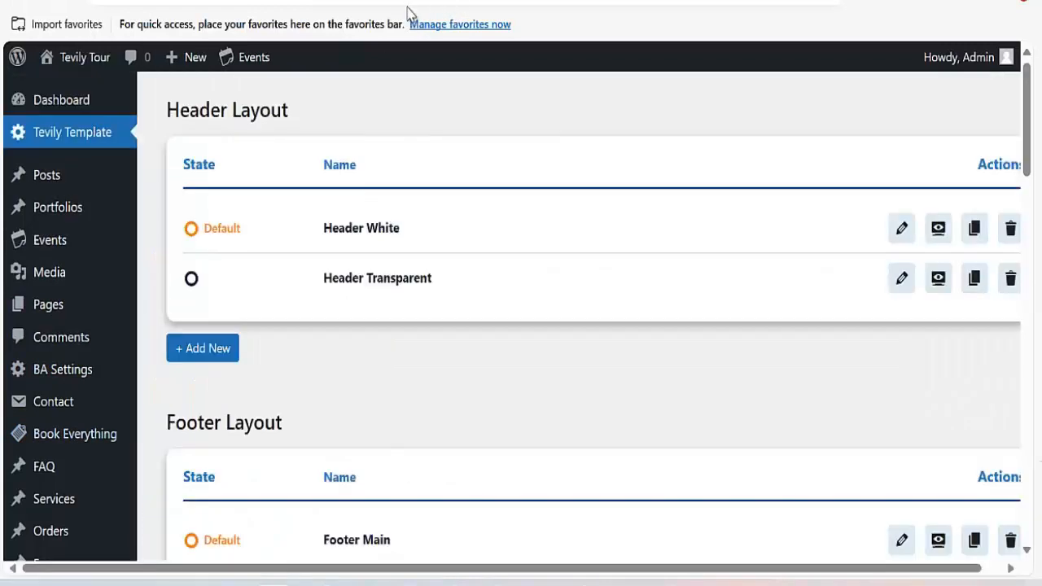
scroll(363, 282, "down", 2)
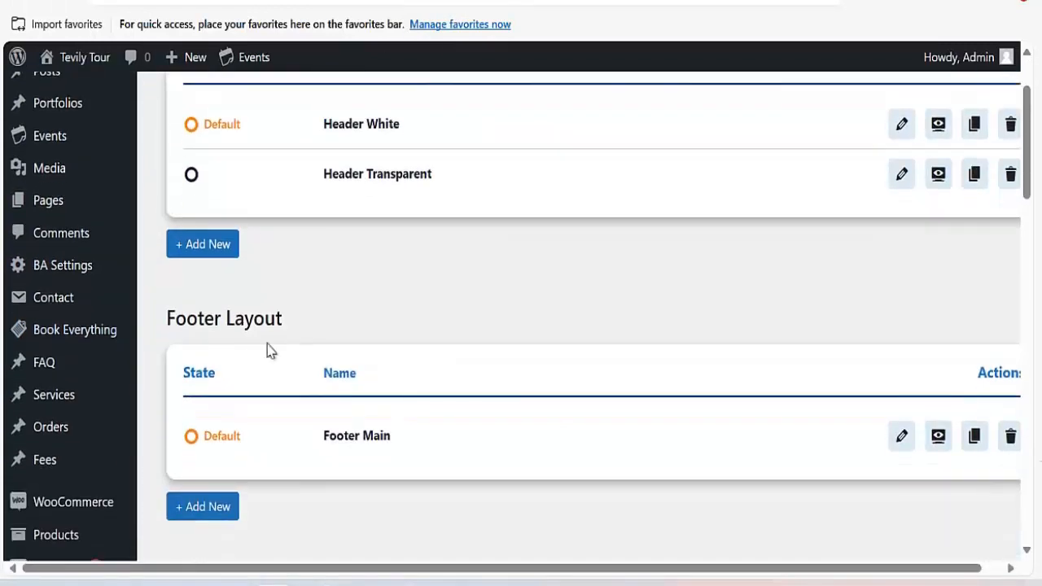
scroll(268, 349, "up", 2)
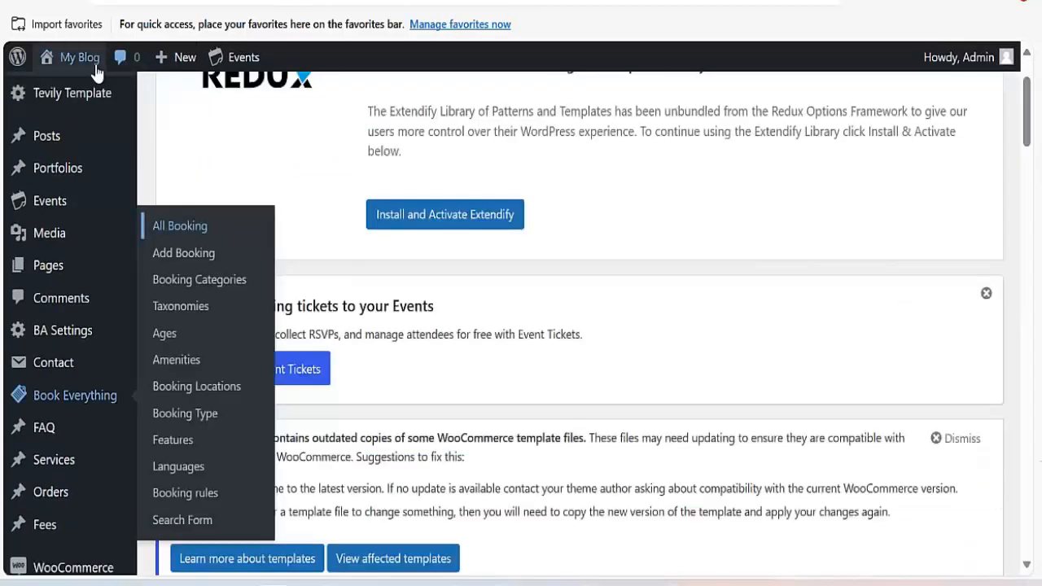
Open the live site from My Blog > Visit Site in a new tab.
mouse_move(79, 57)
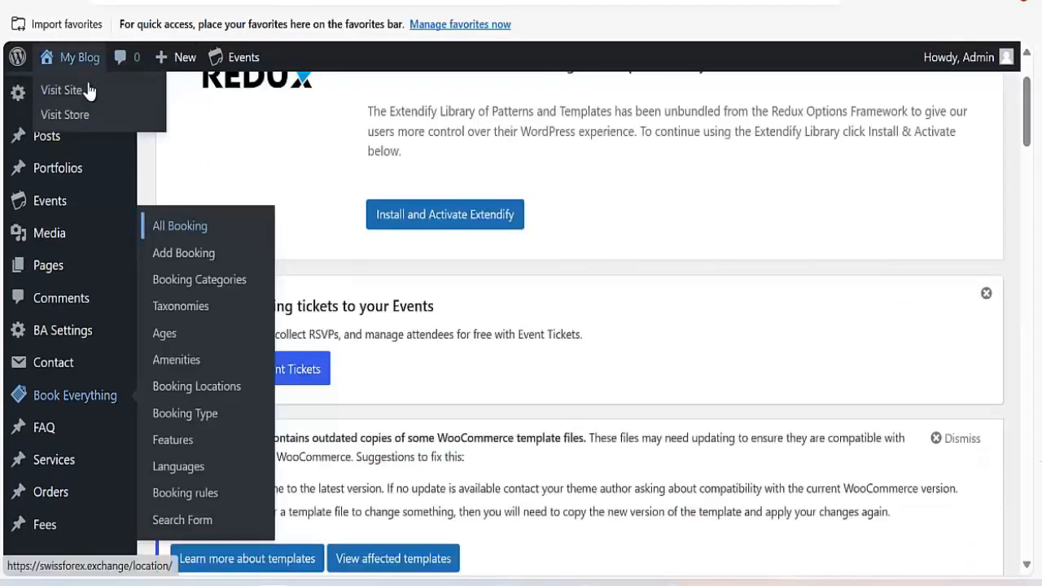
right_click(84, 91)
left_click(175, 109)
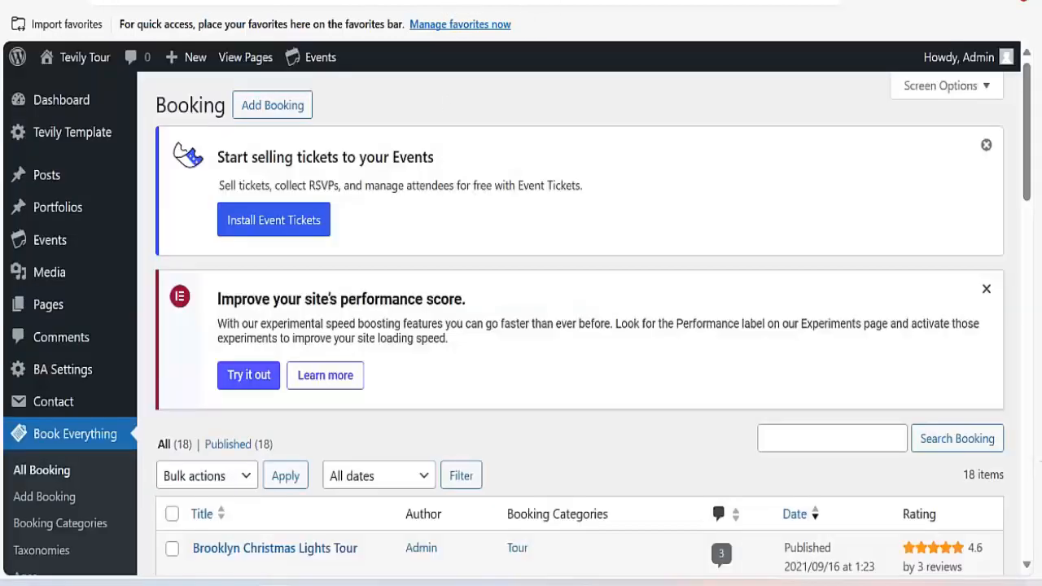
scroll(418, 360, "down", 5)
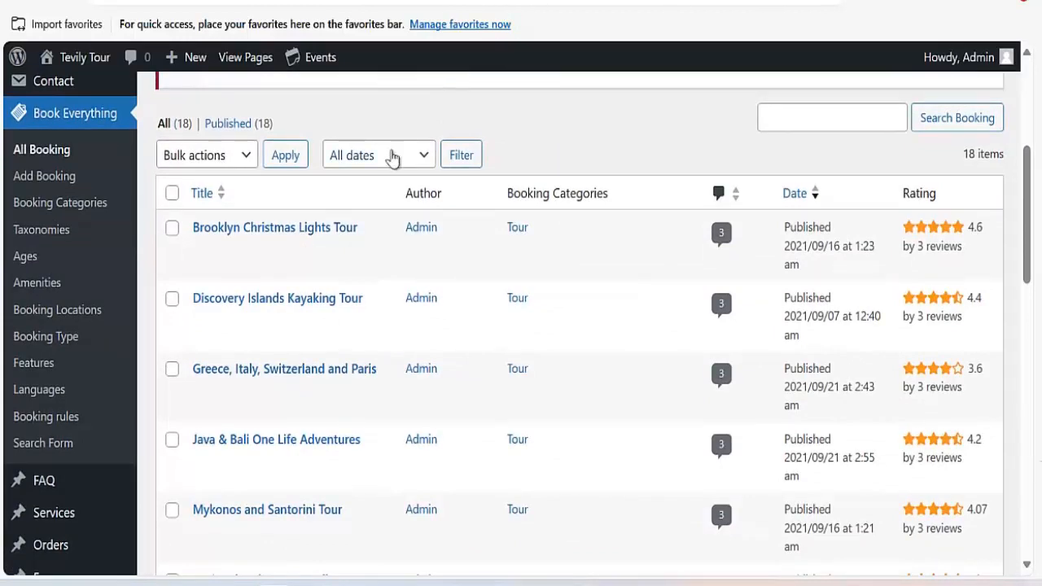
Open Header White, then Footer Main, in Elementor via their Edit pencils on Tevily Template.
left_click(562, 2)
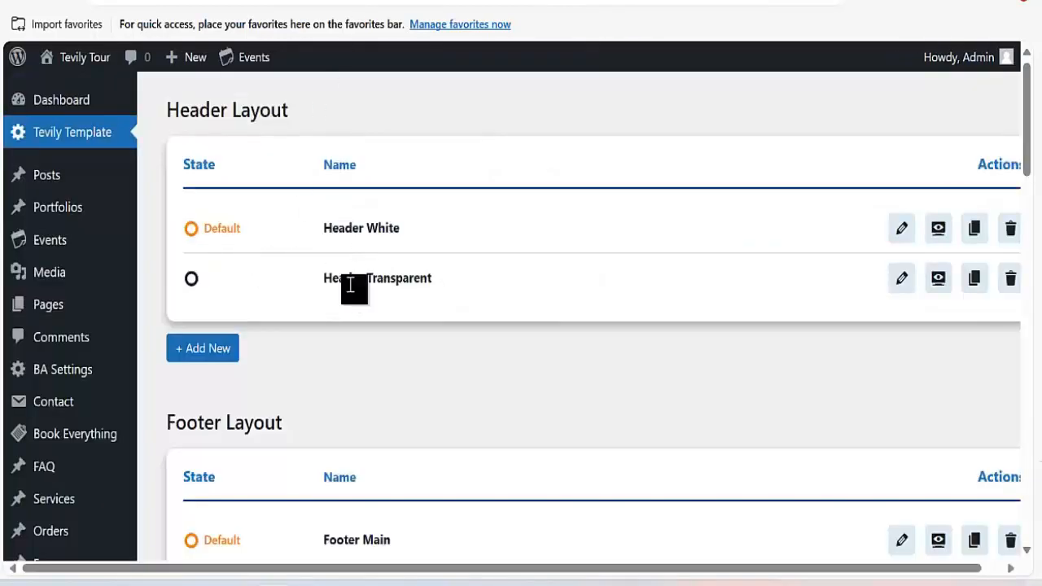
left_click(902, 235)
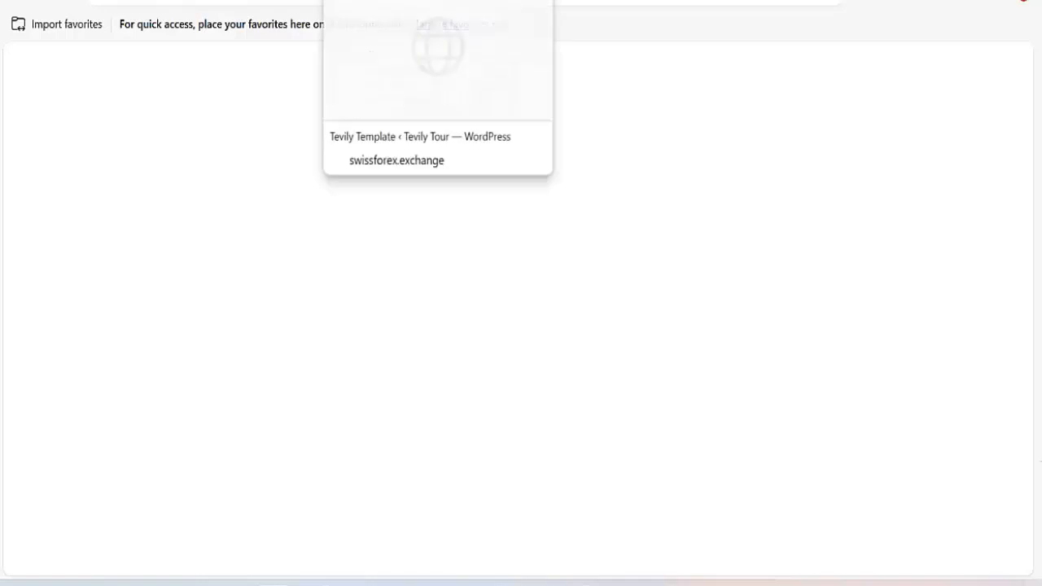
left_click(408, 0)
scroll(358, 257, "down", 5)
scroll(305, 250, "up", 3)
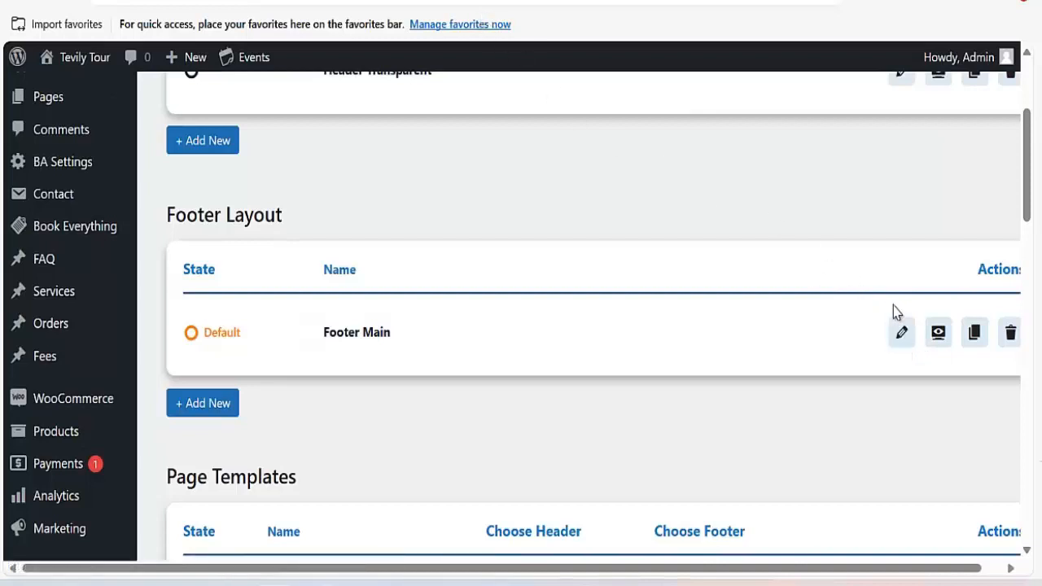
left_click(903, 333)
scroll(409, 105, "up", 3)
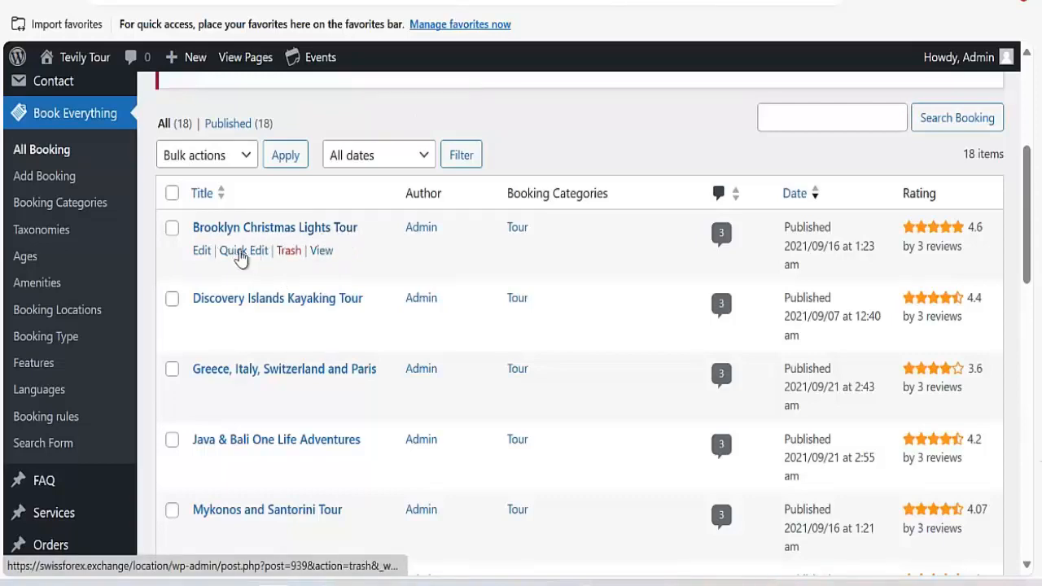
Open the Brooklyn Christmas Lights Tour booking and review its booking settings and prices.
left_click(200, 251)
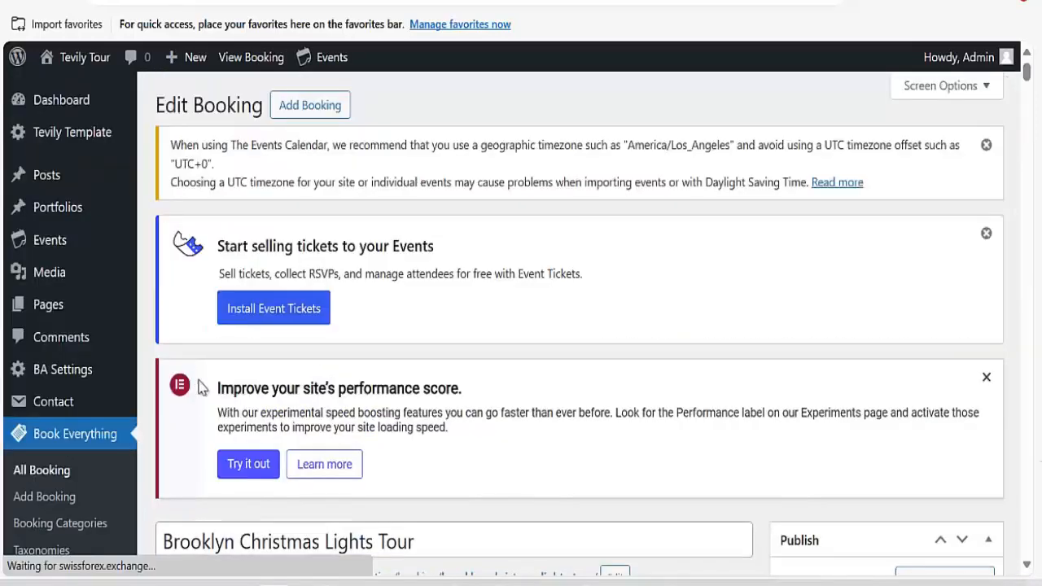
scroll(438, 340, "down", 10)
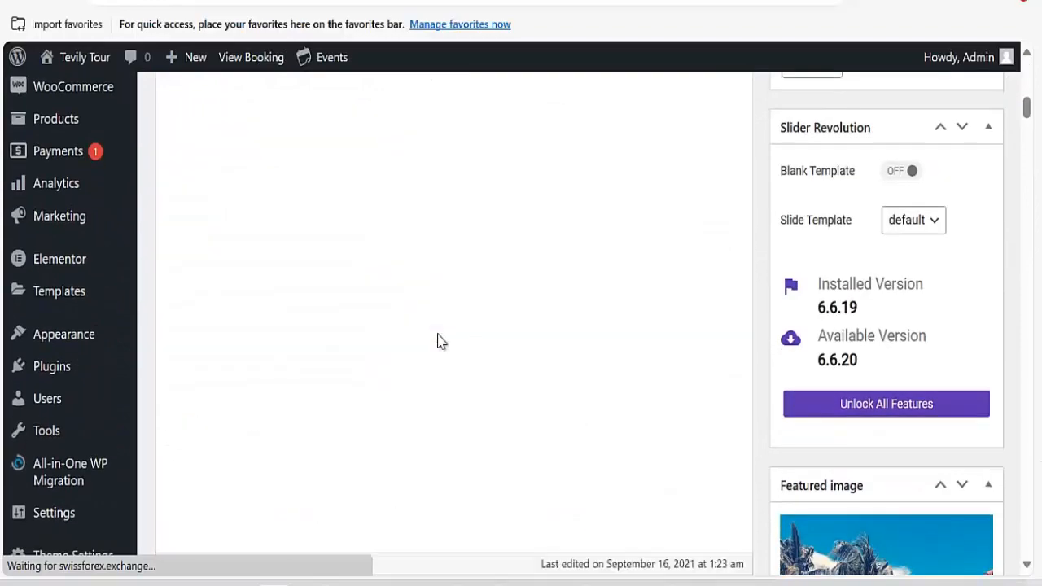
scroll(458, 342, "down", 13)
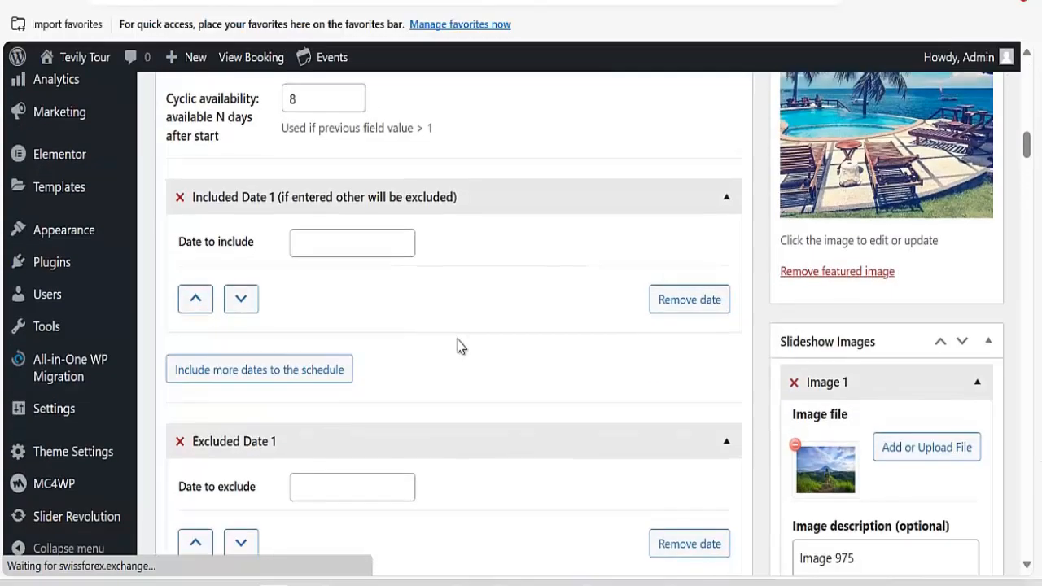
scroll(458, 342, "down", 9)
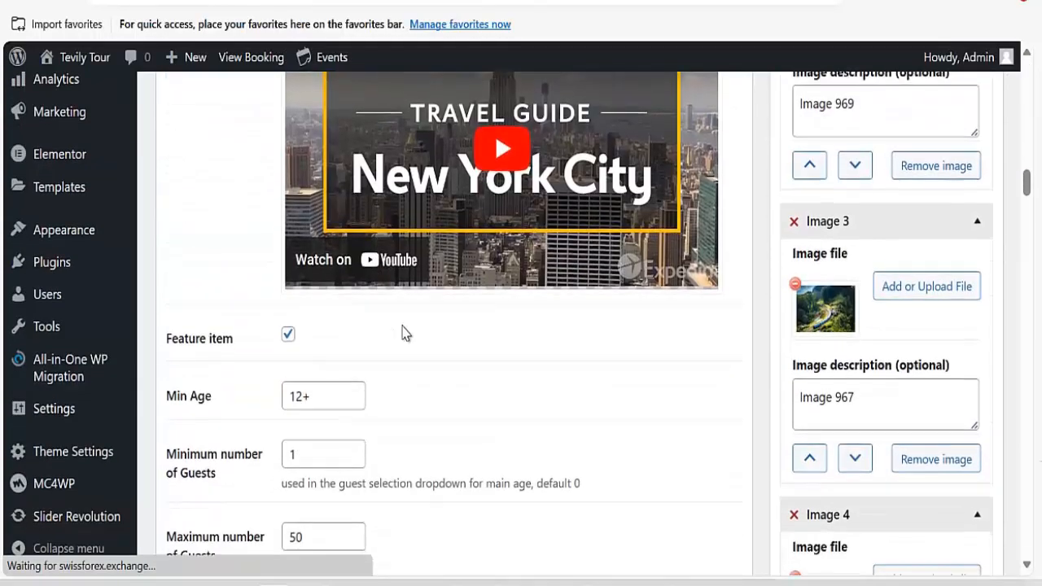
scroll(408, 340, "down", 8)
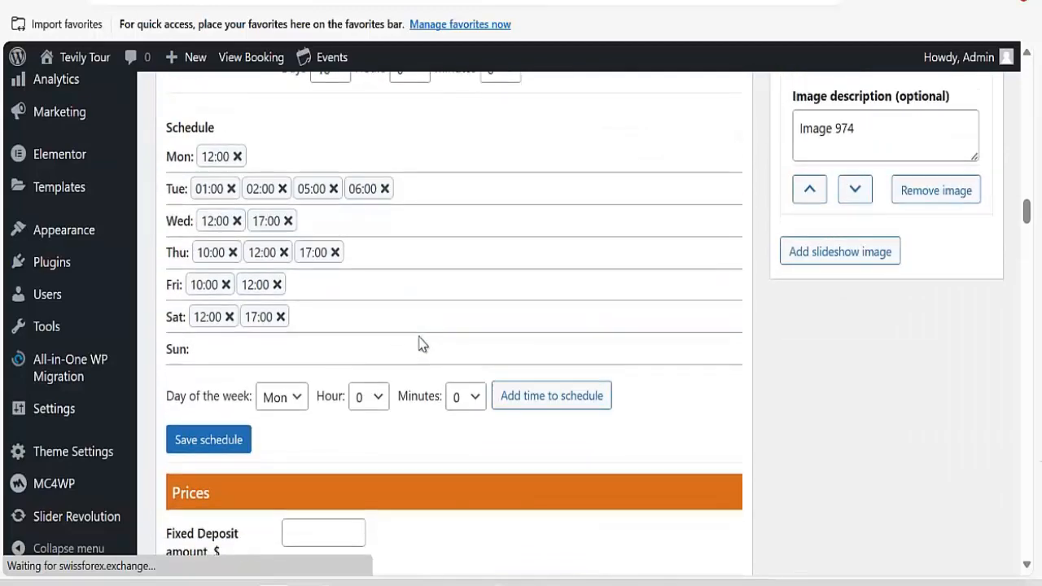
scroll(346, 330, "down", 8)
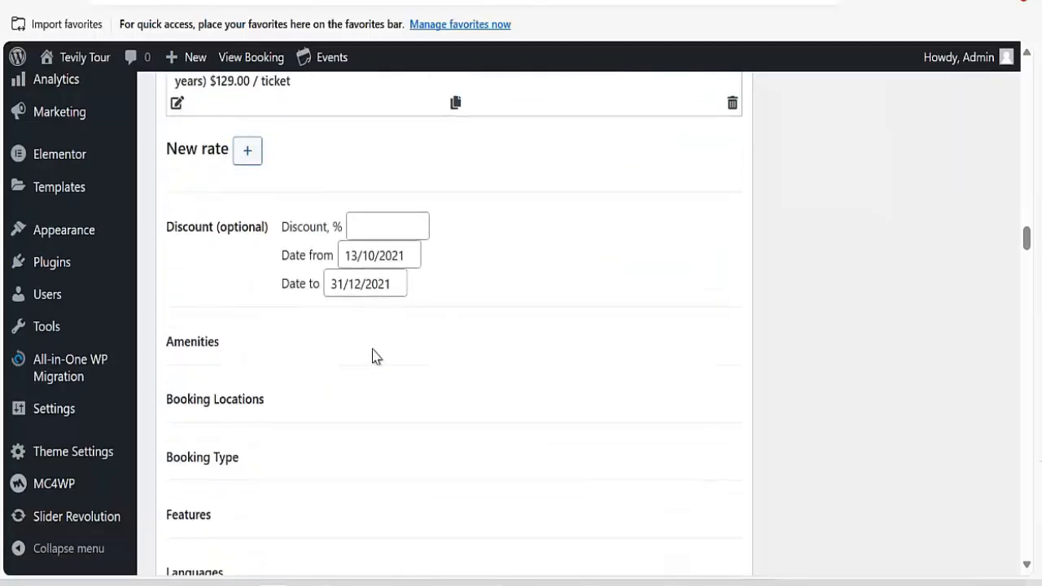
scroll(373, 356, "down", 10)
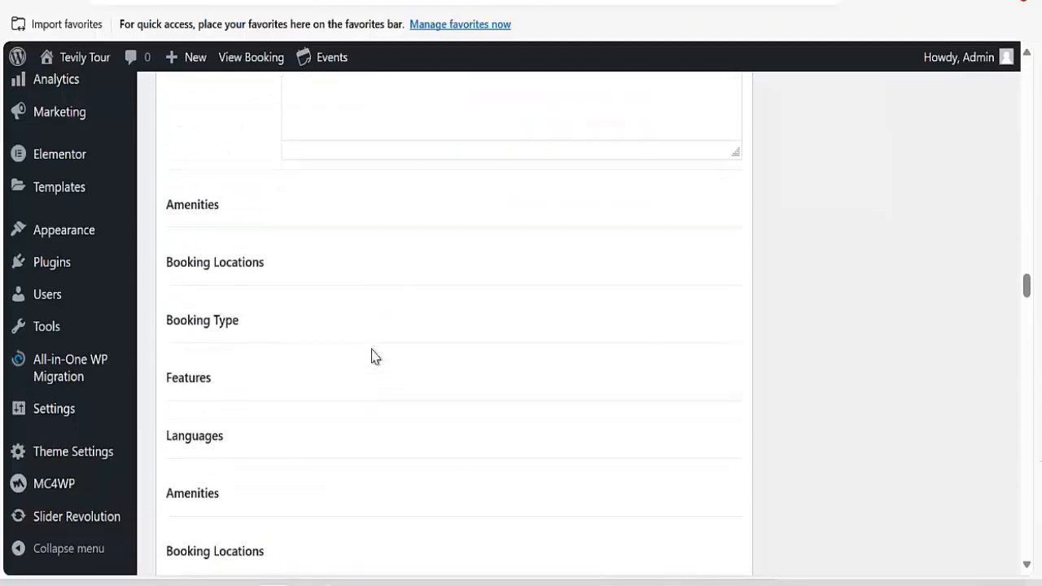
scroll(300, 360, "down", 13)
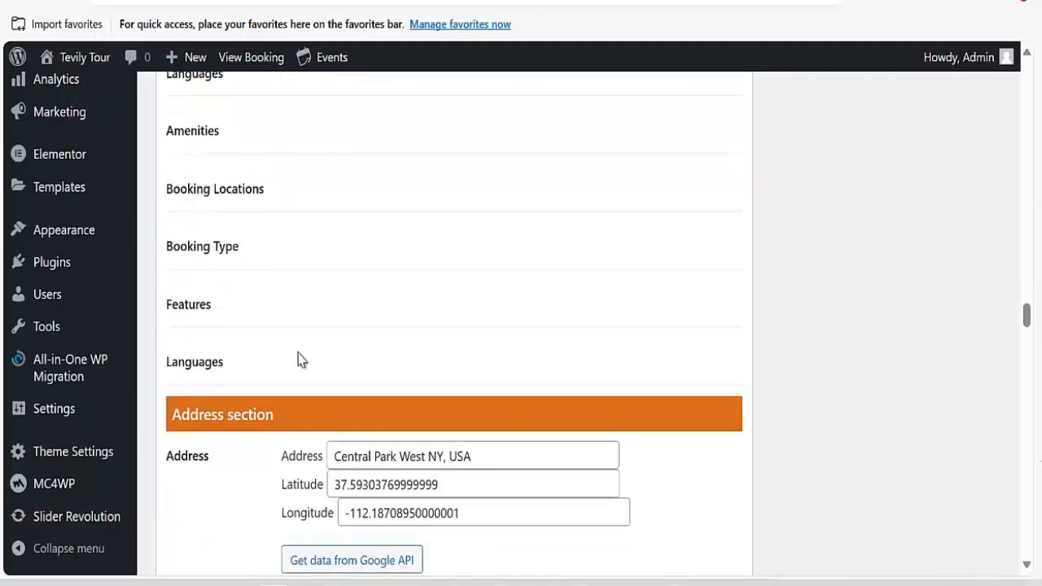
scroll(300, 360, "down", 16)
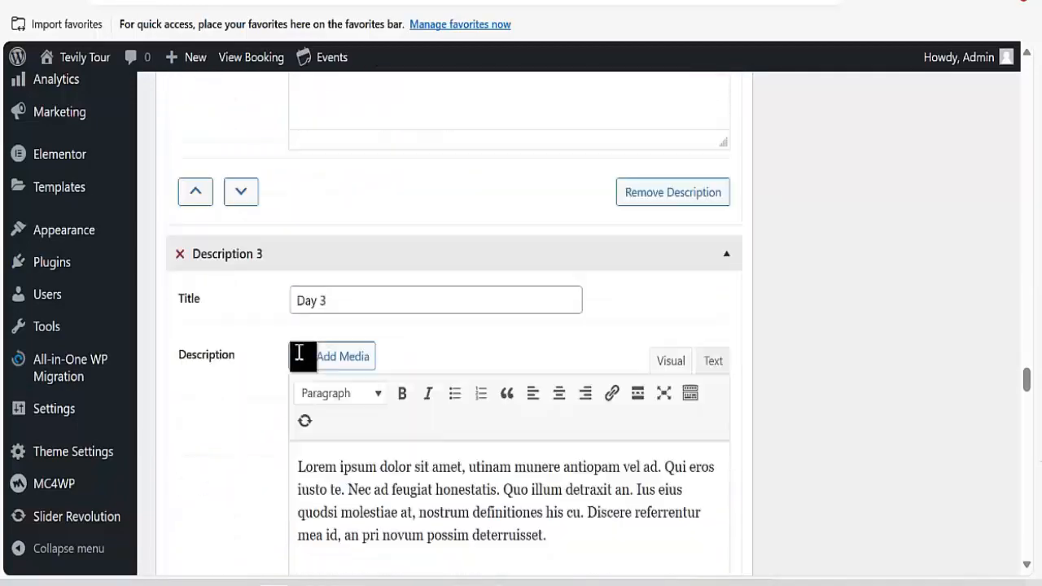
scroll(304, 353, "up", 16)
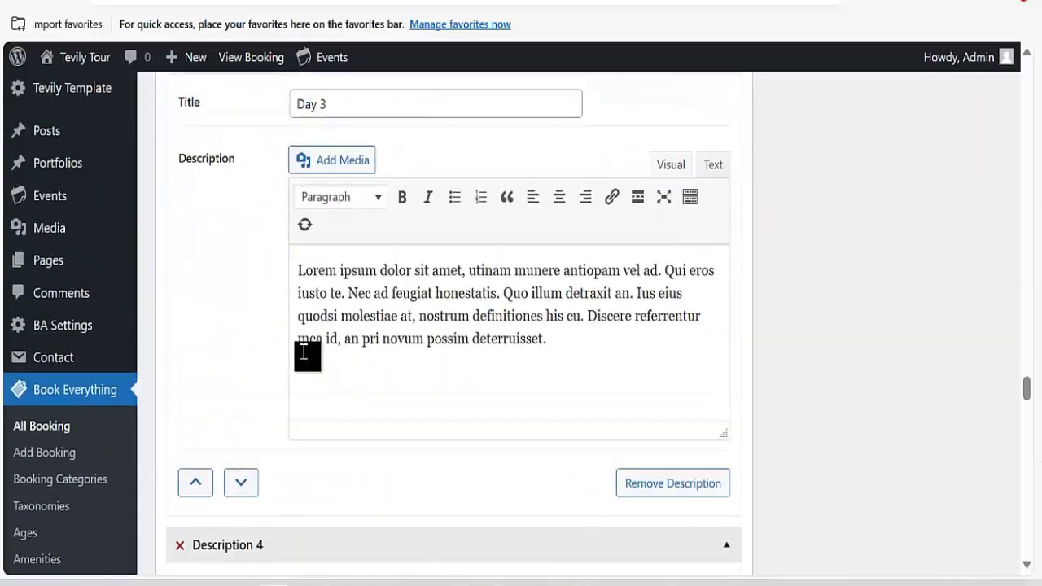
scroll(333, 284, "up", 20)
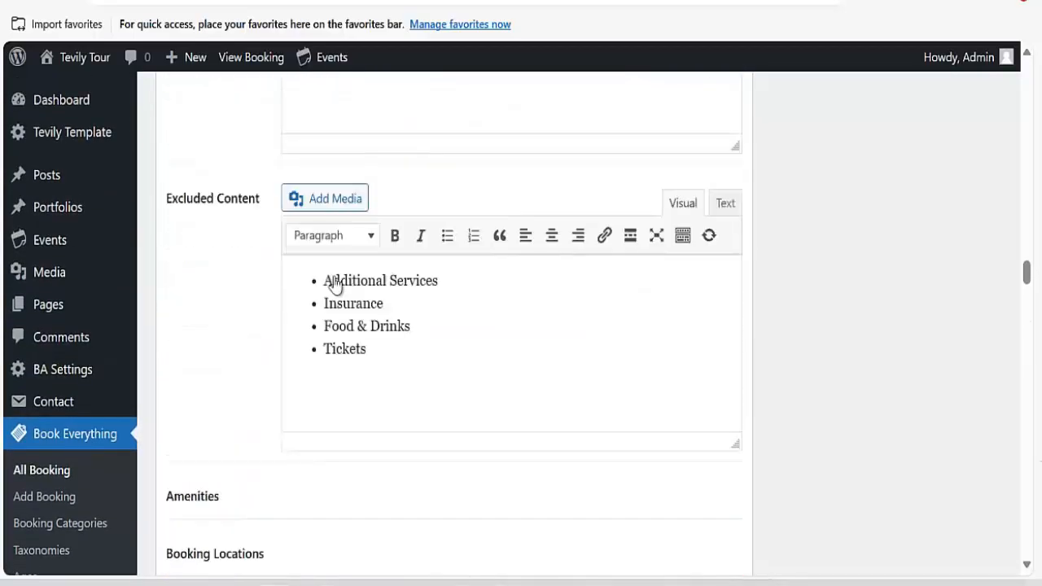
scroll(336, 280, "up", 20)
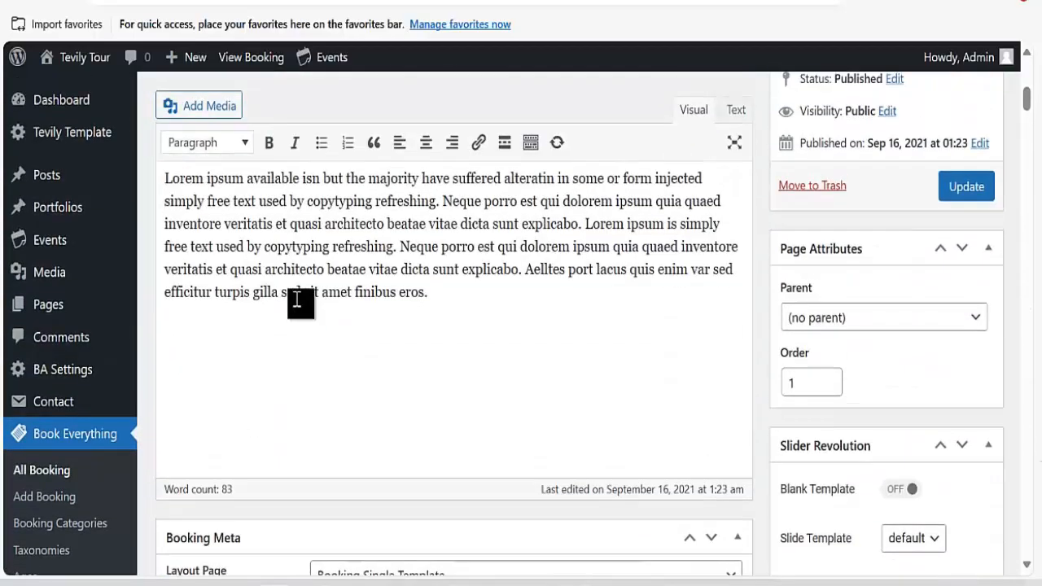
scroll(274, 361, "down", 1)
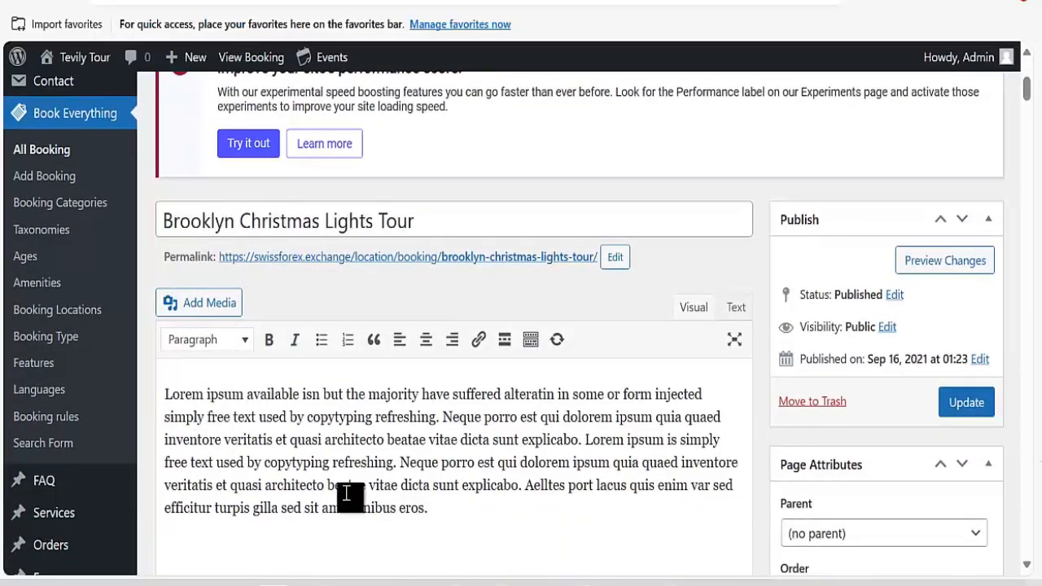
scroll(365, 432, "down", 3)
scroll(364, 420, "down", 3)
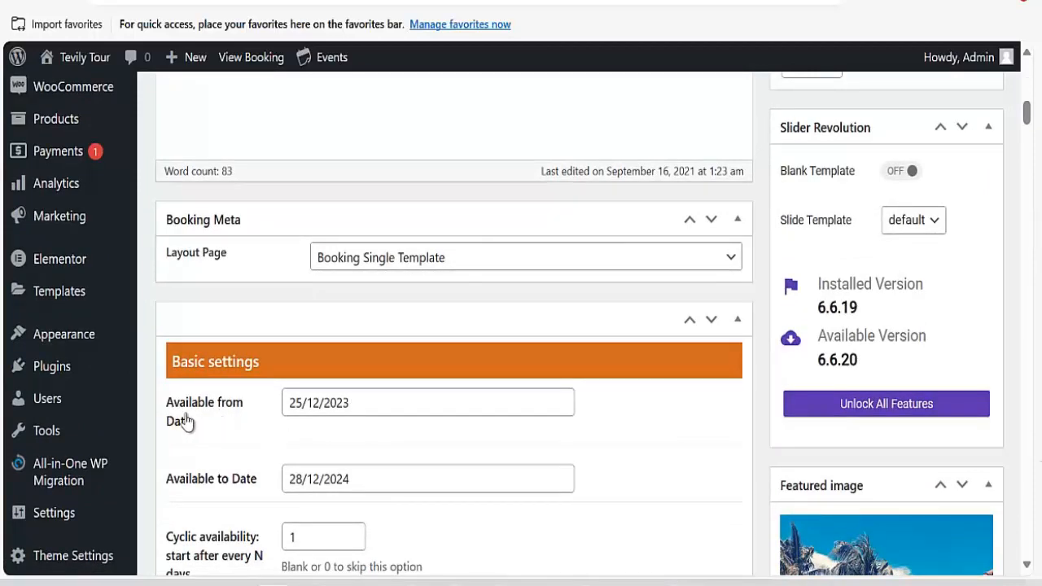
scroll(246, 396, "down", 4)
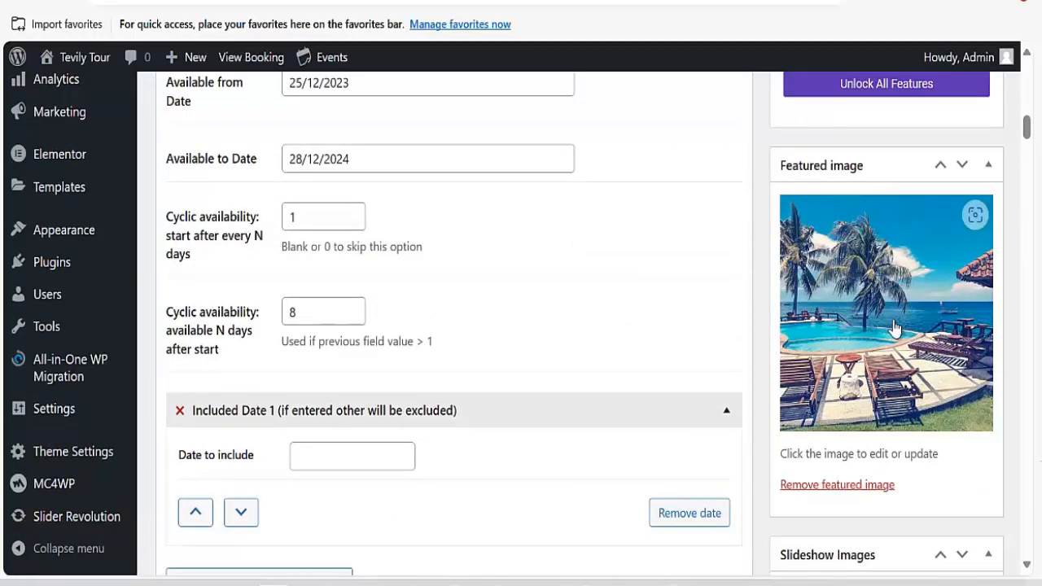
scroll(402, 361, "down", 3)
scroll(362, 355, "down", 4)
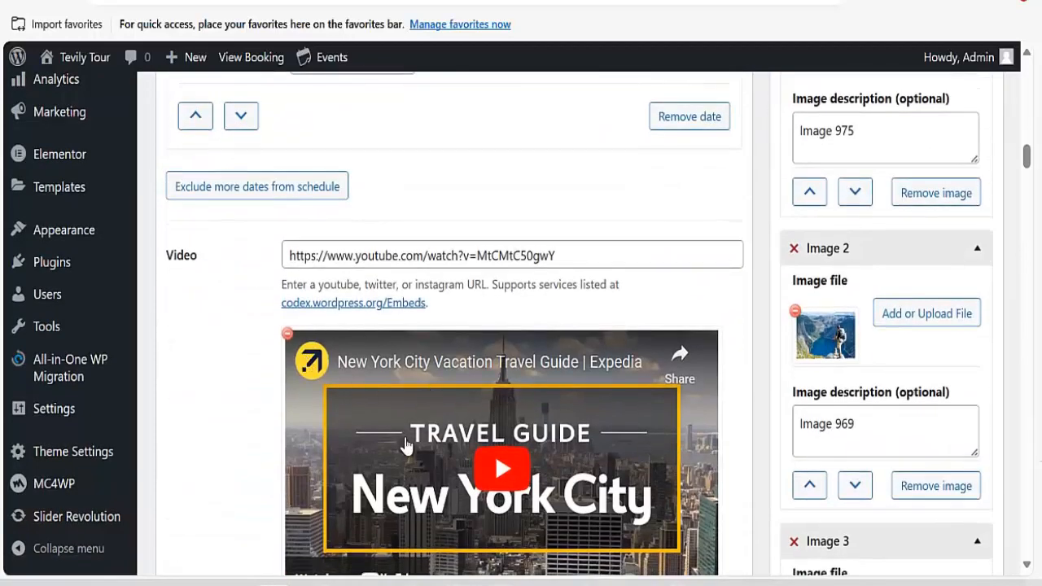
scroll(461, 405, "down", 4)
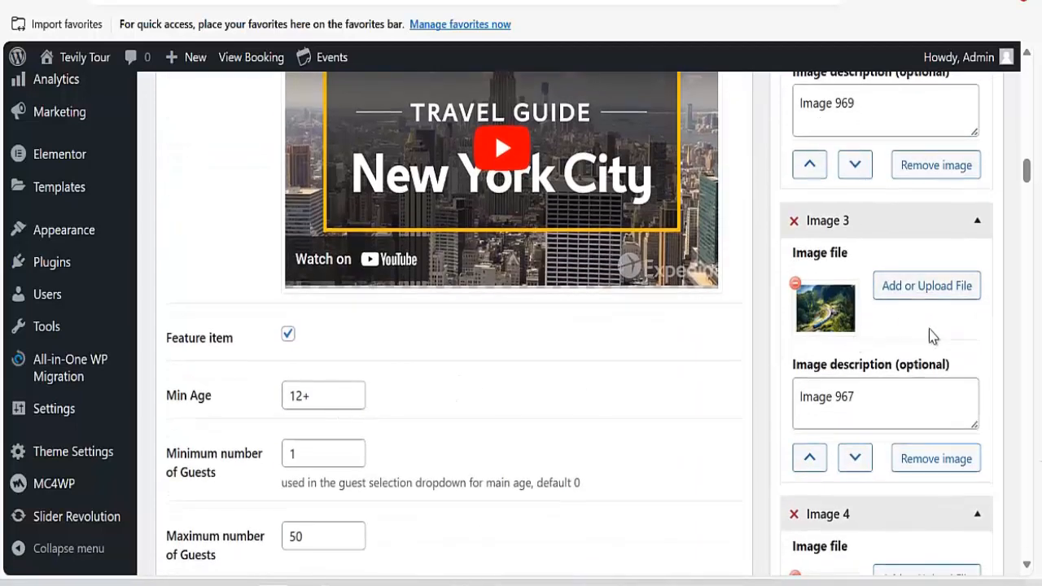
scroll(676, 416, "down", 3)
scroll(448, 433, "down", 4)
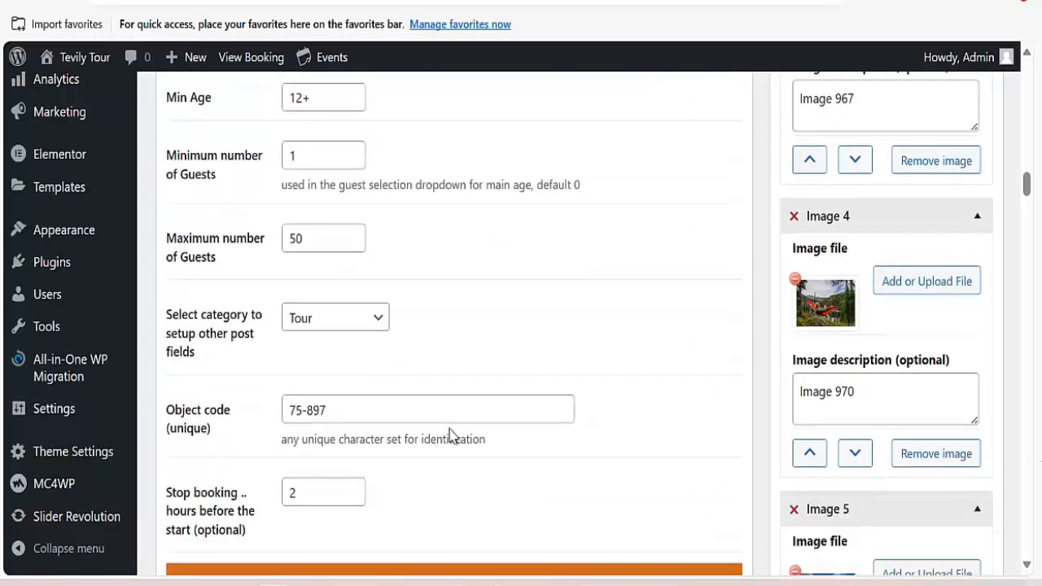
scroll(272, 388, "down", 4)
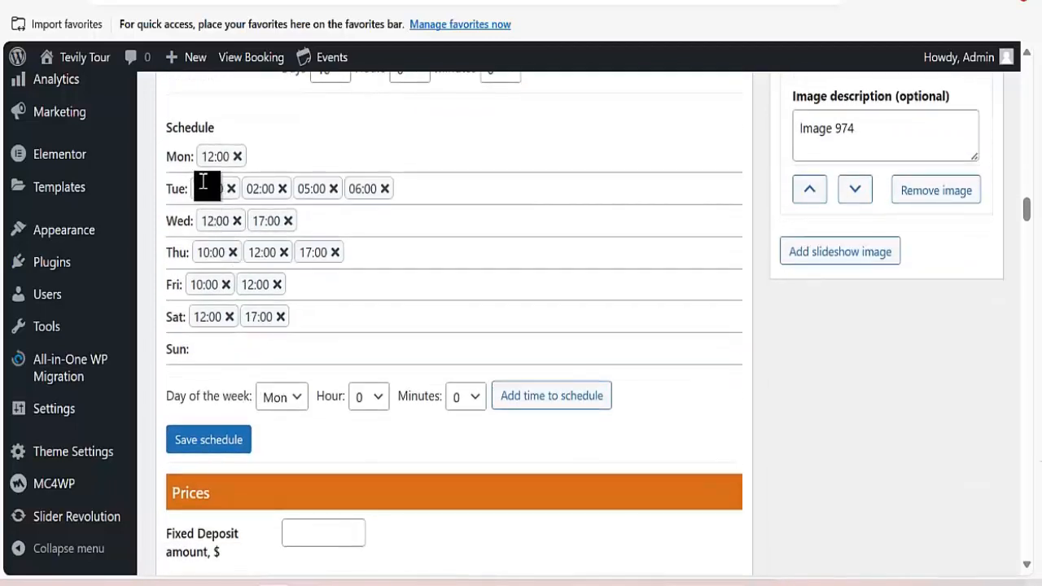
scroll(248, 392, "down", 2)
scroll(244, 399, "down", 2)
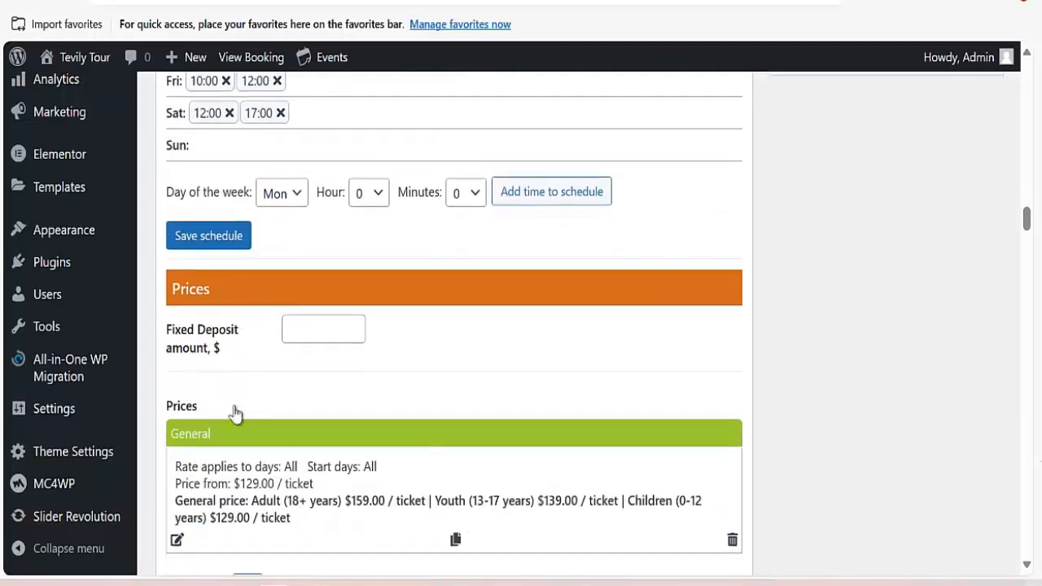
Check the Fixed Deposit field and Central Park West NY address, then go to Book Everything > Amenities.
left_click(334, 322)
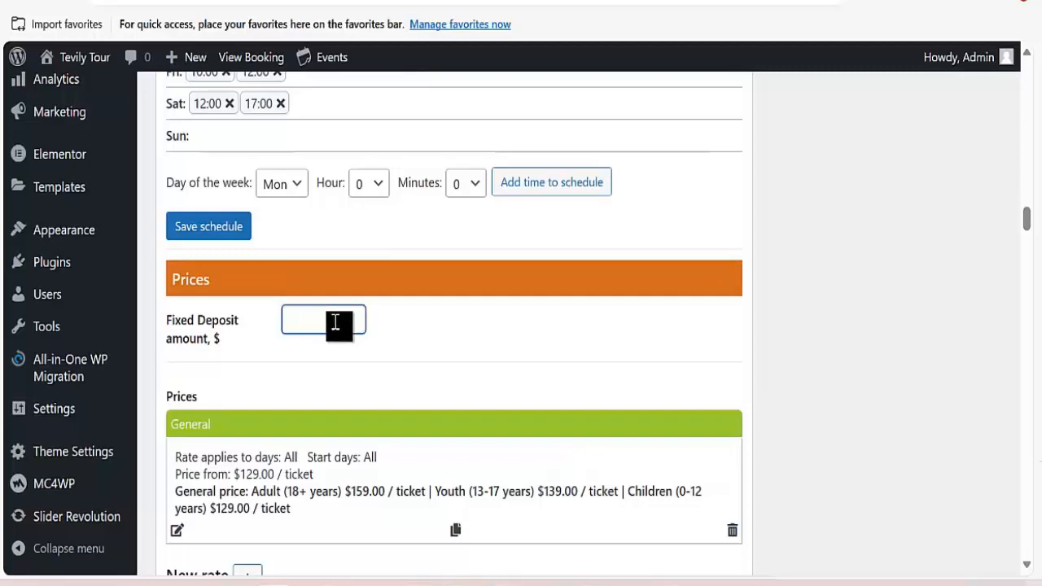
scroll(336, 323, "down", 6)
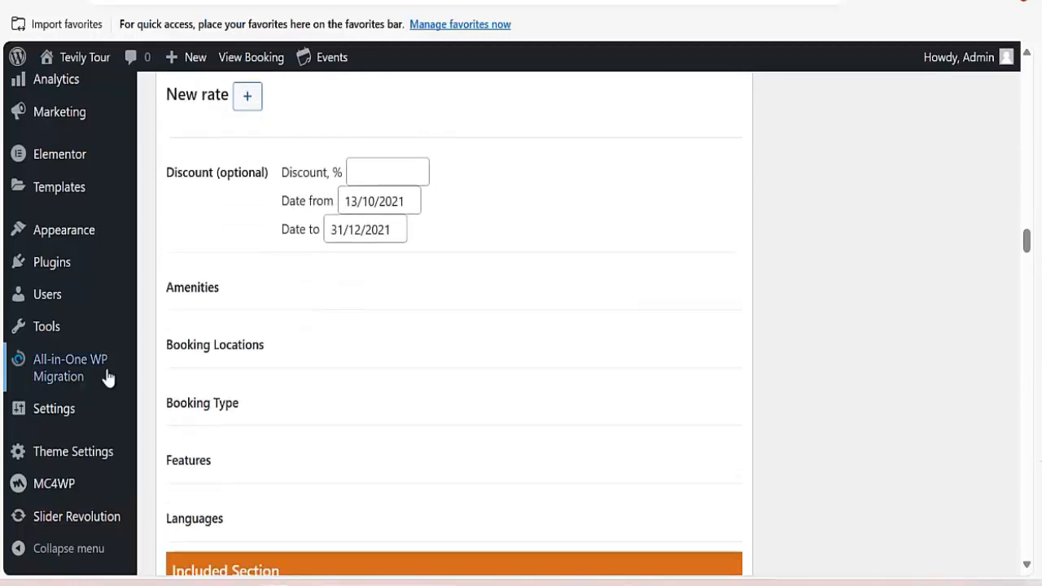
mouse_move(81, 469)
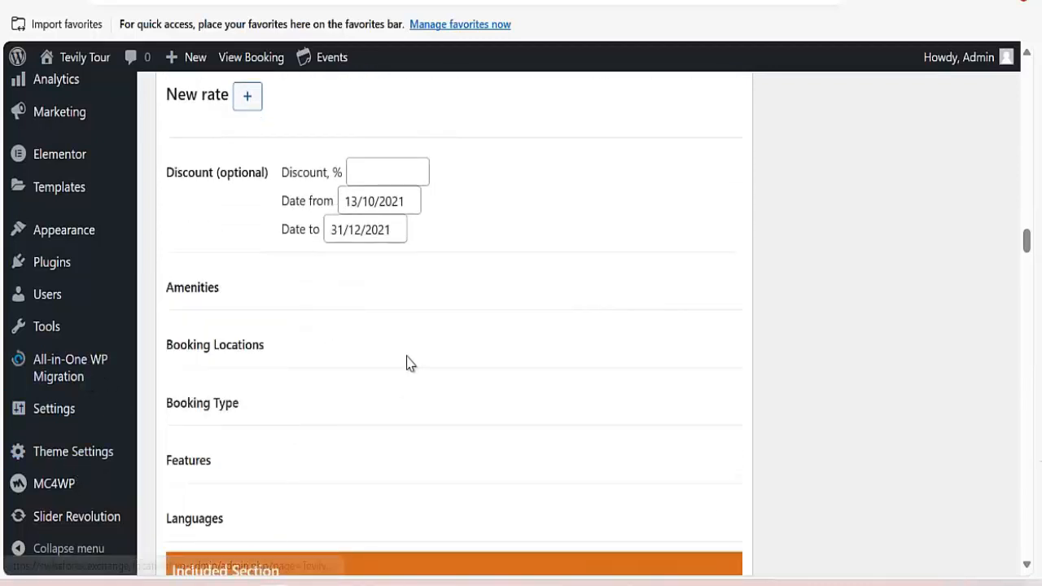
scroll(298, 359, "down", 4)
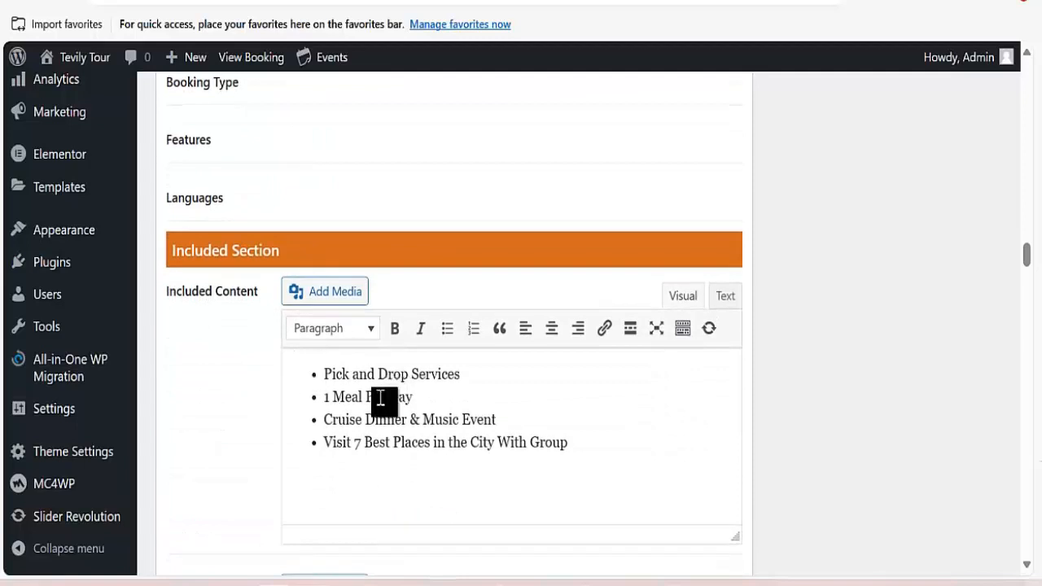
scroll(383, 376, "down", 4)
scroll(387, 376, "down", 5)
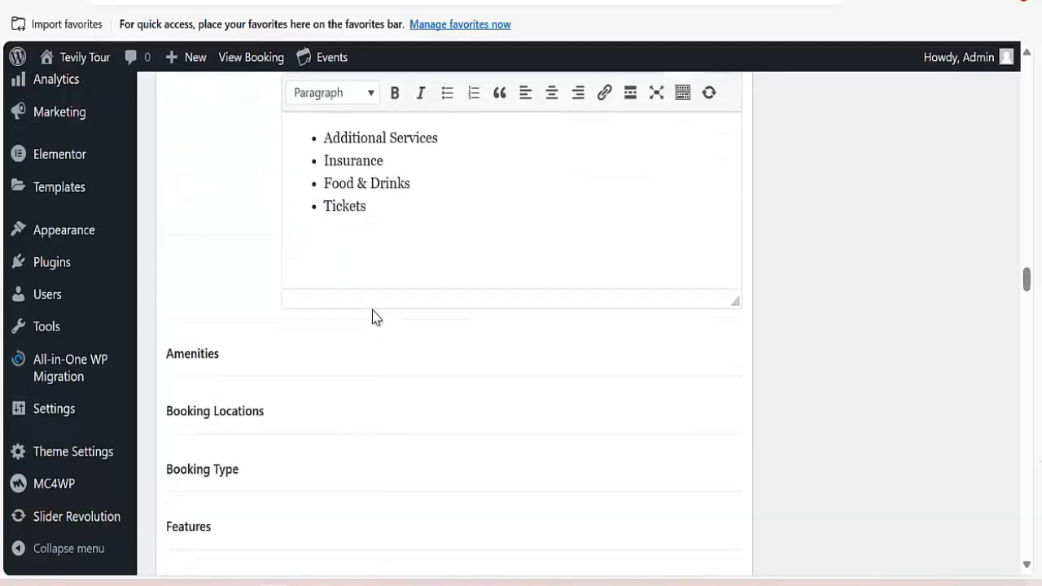
scroll(281, 342, "down", 1)
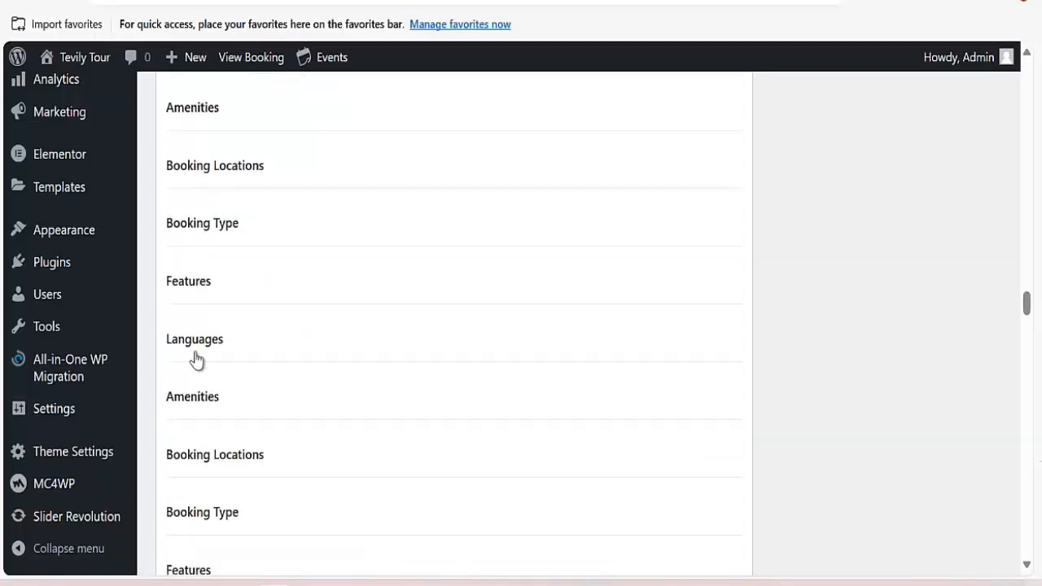
scroll(203, 326, "up", 4)
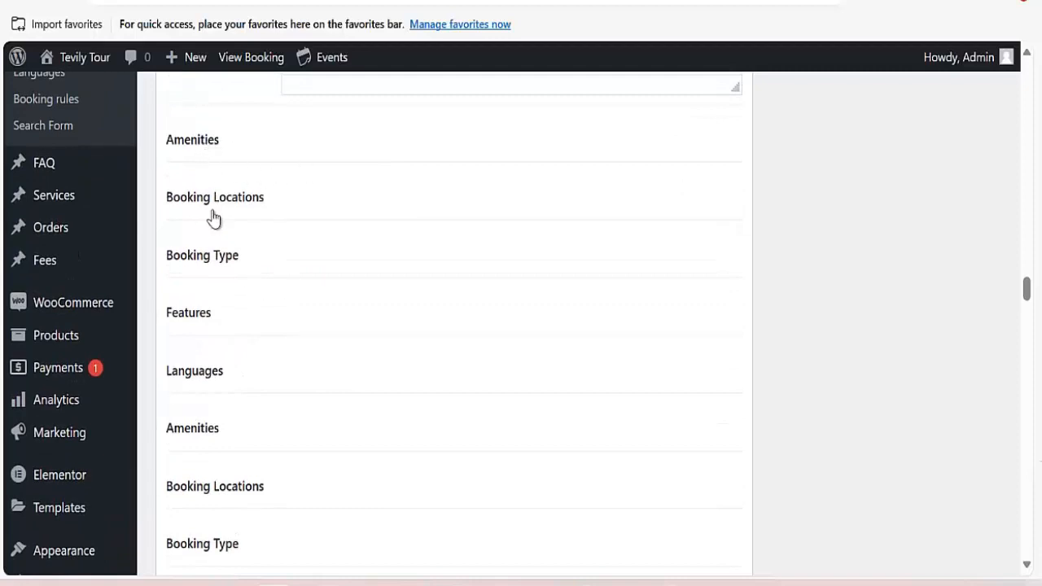
scroll(218, 253, "down", 6)
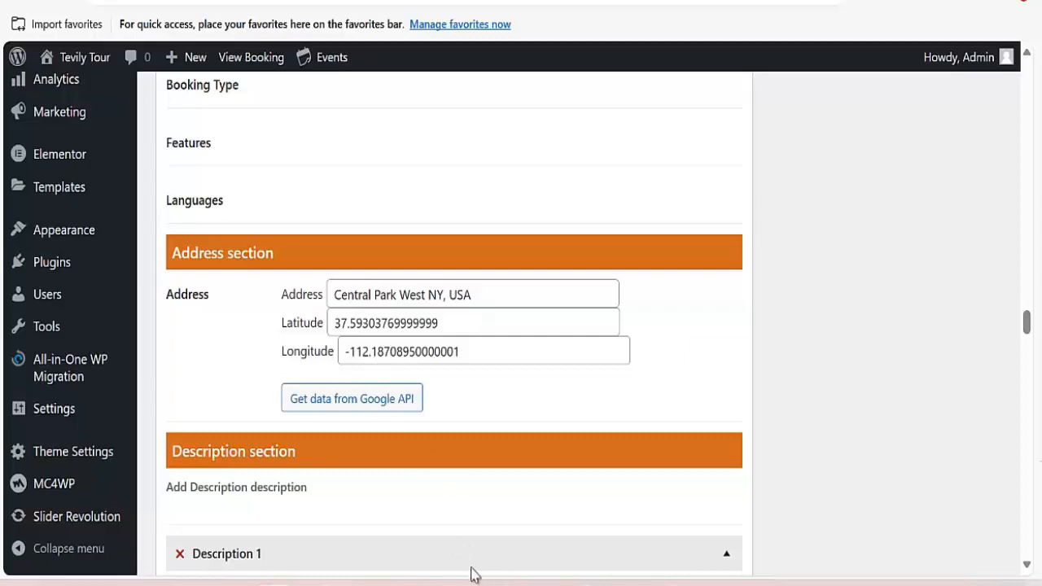
scroll(392, 308, "up", 3)
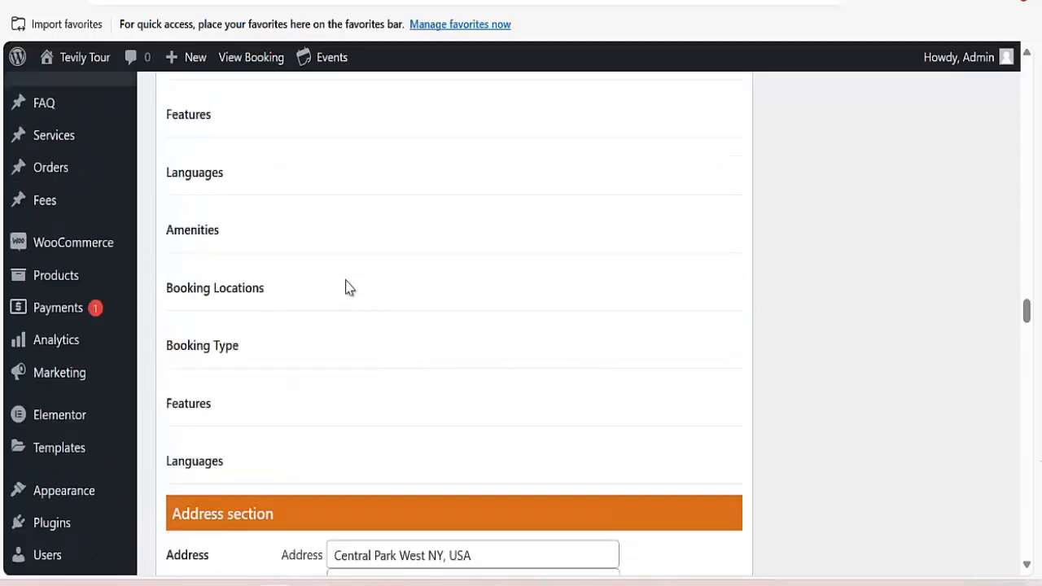
scroll(340, 268, "up", 2)
scroll(309, 297, "down", 3)
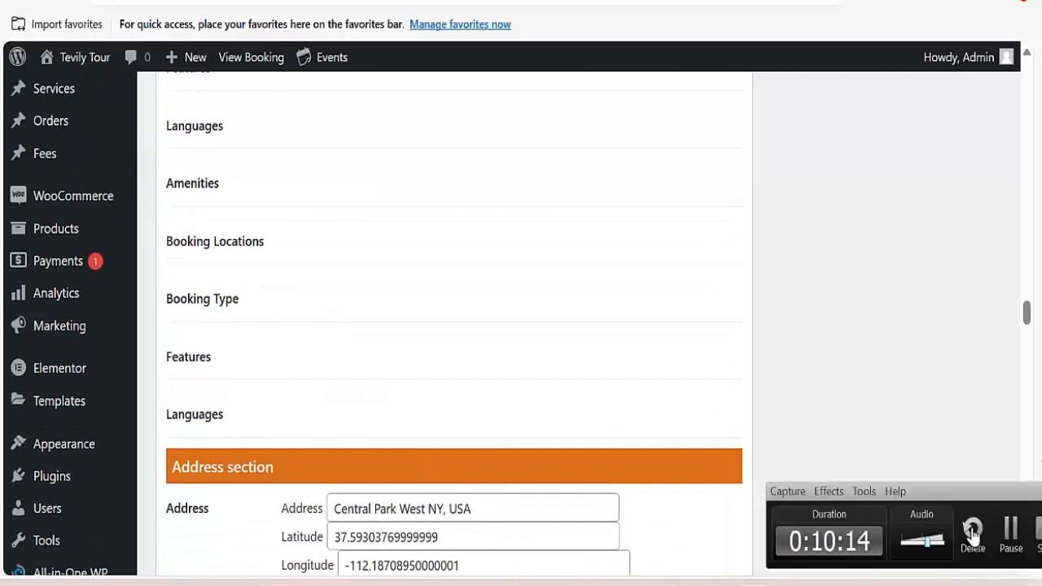
scroll(256, 198, "up", 2)
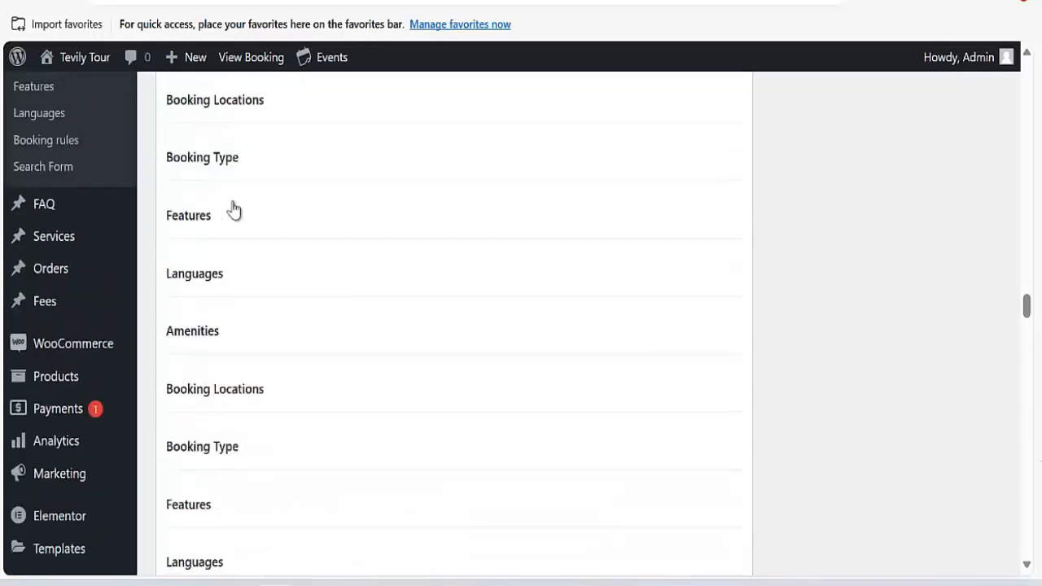
scroll(239, 304, "down", 2)
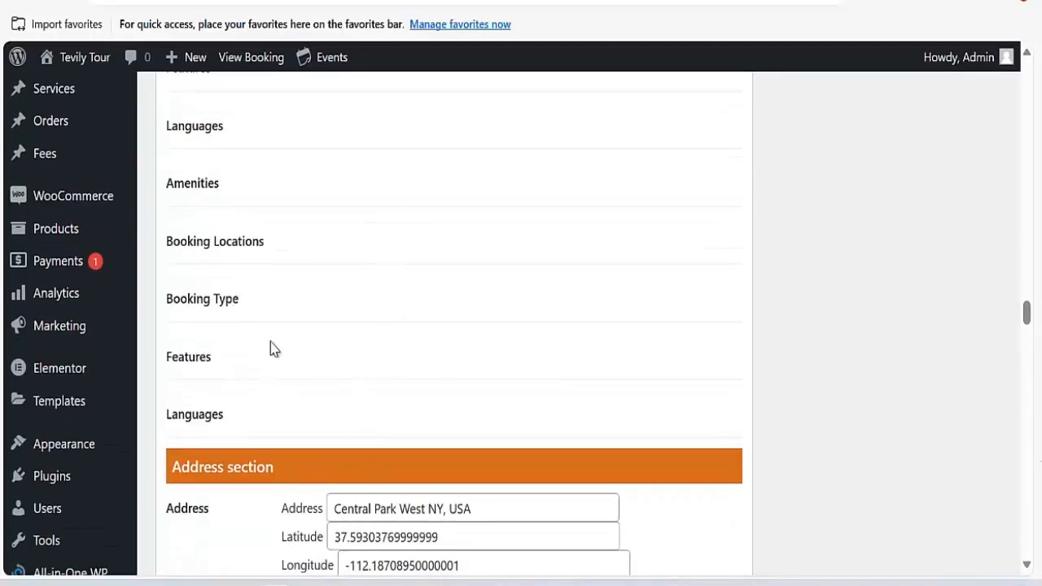
scroll(275, 348, "up", 3)
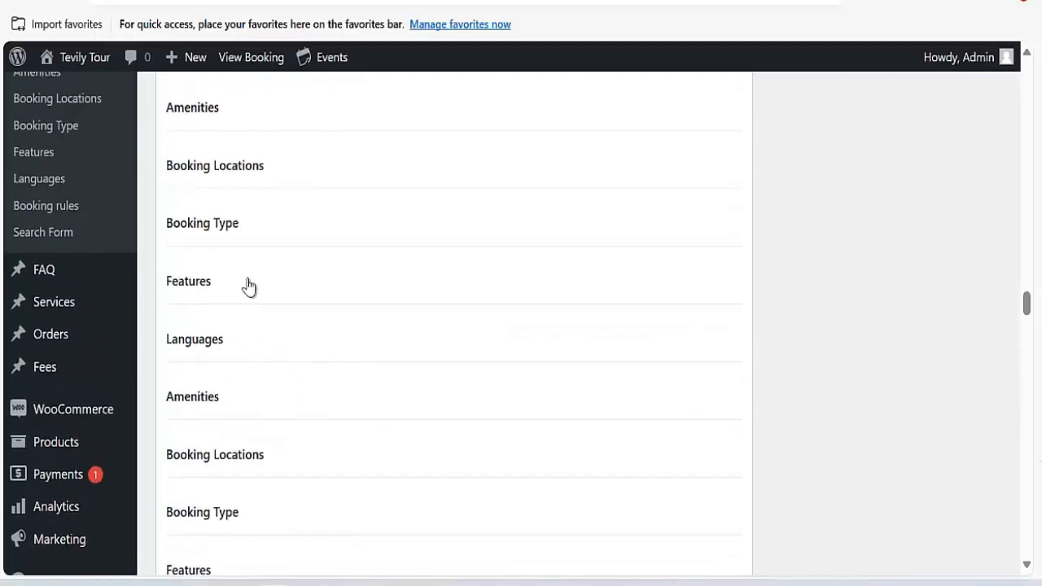
scroll(162, 294, "up", 2)
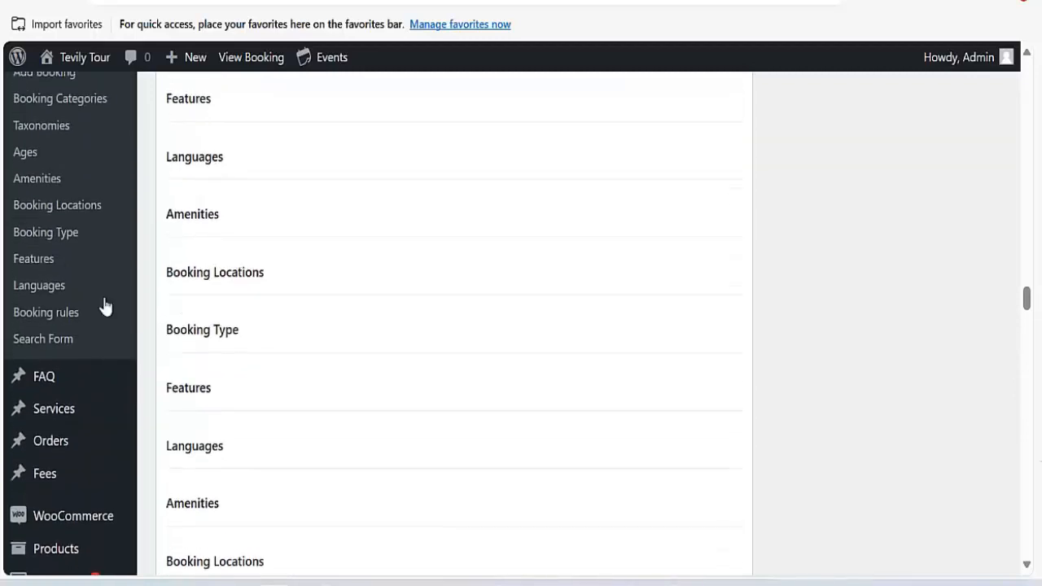
left_click(32, 183)
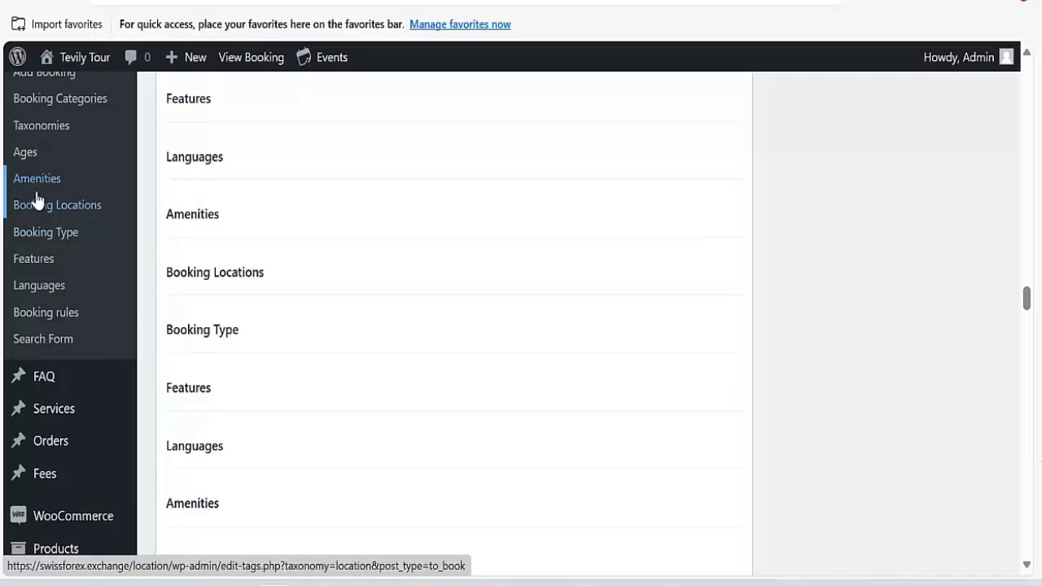
Enter wifi as the new amenity's name and slug, dismissing browser autofill suggestions.
scroll(309, 263, "down", 3)
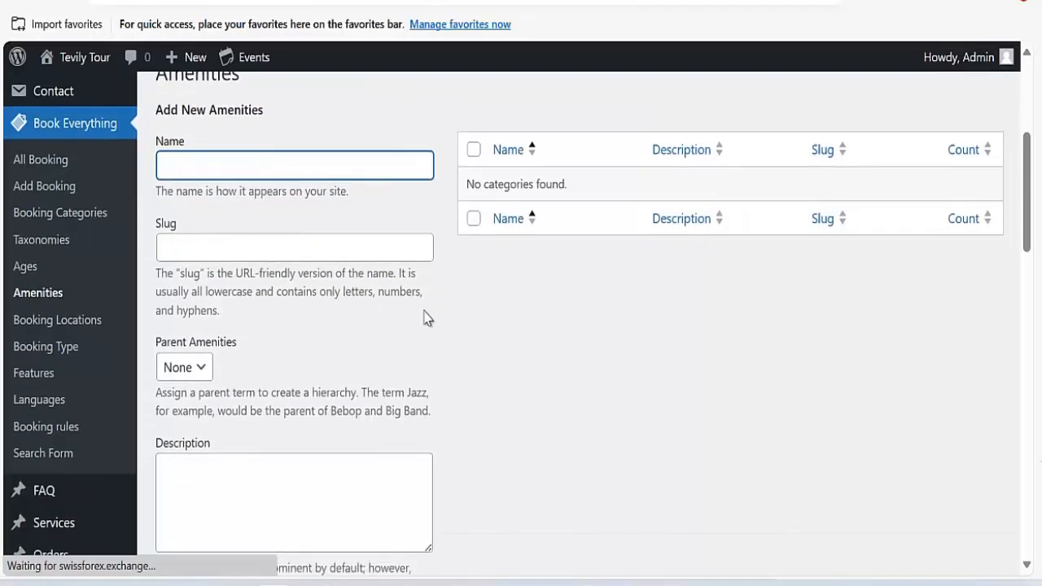
left_click(238, 191)
left_click(558, 386)
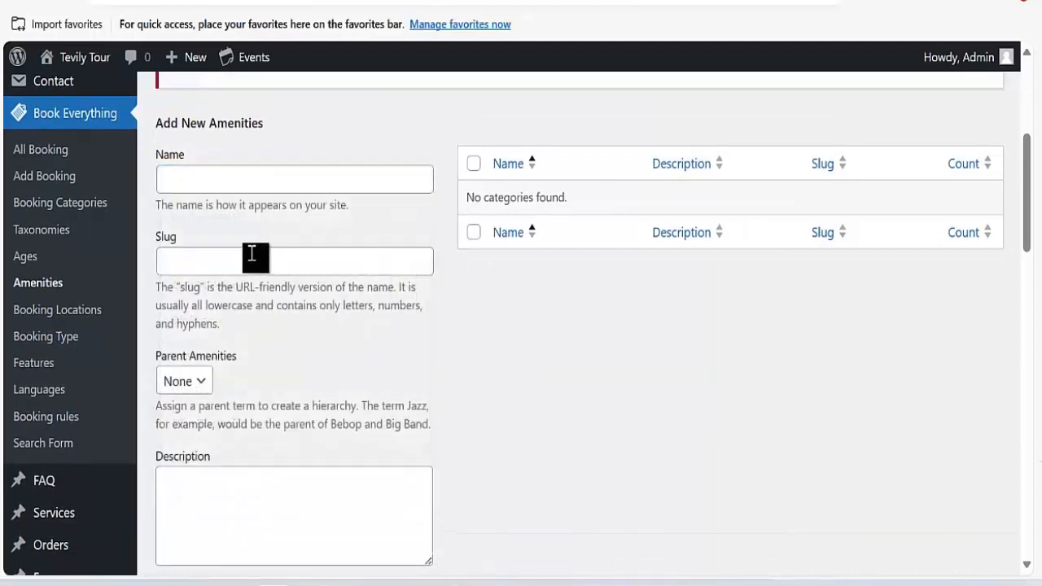
left_click(247, 185)
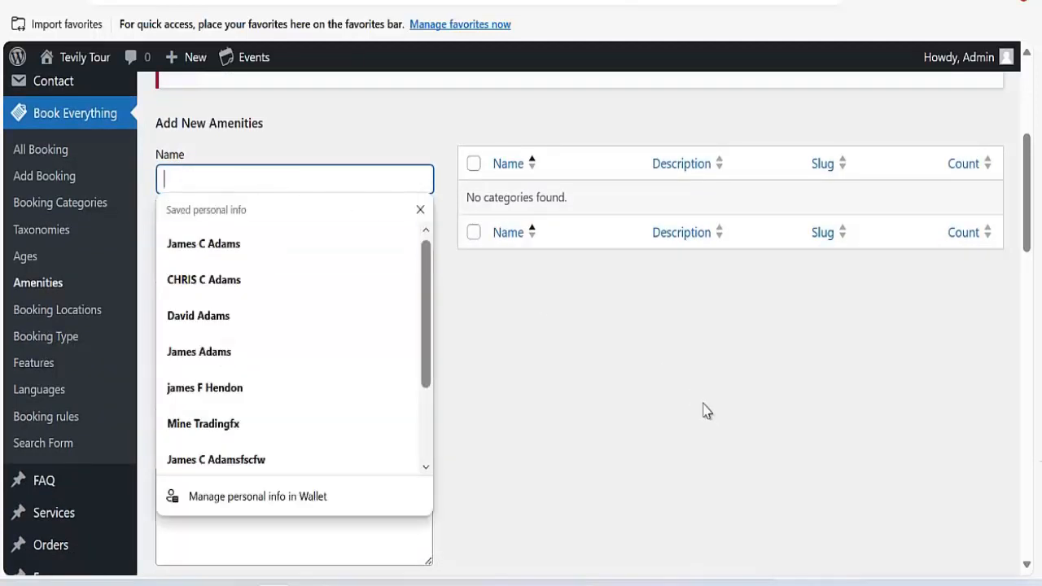
left_click(547, 392)
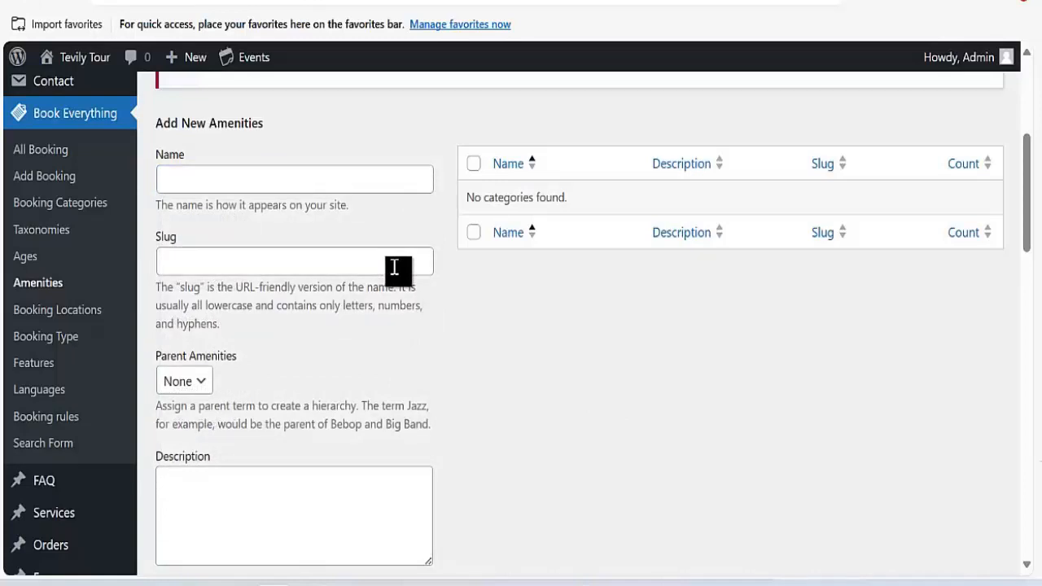
left_click(341, 180)
type("wifi")
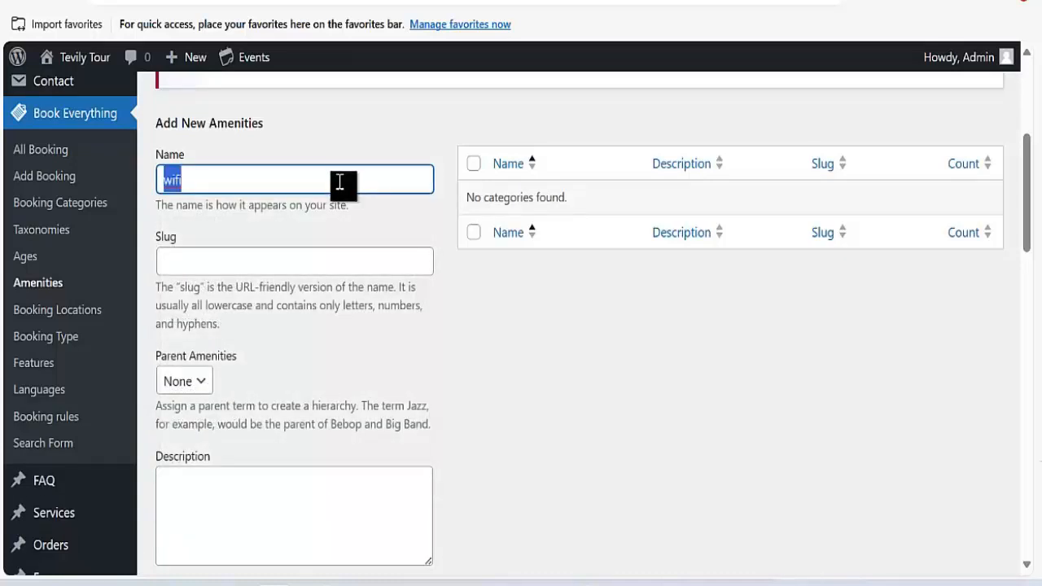
left_click(297, 261)
type("wifi")
Save the wifi amenity with Add New Amenities.
scroll(282, 349, "down", 5)
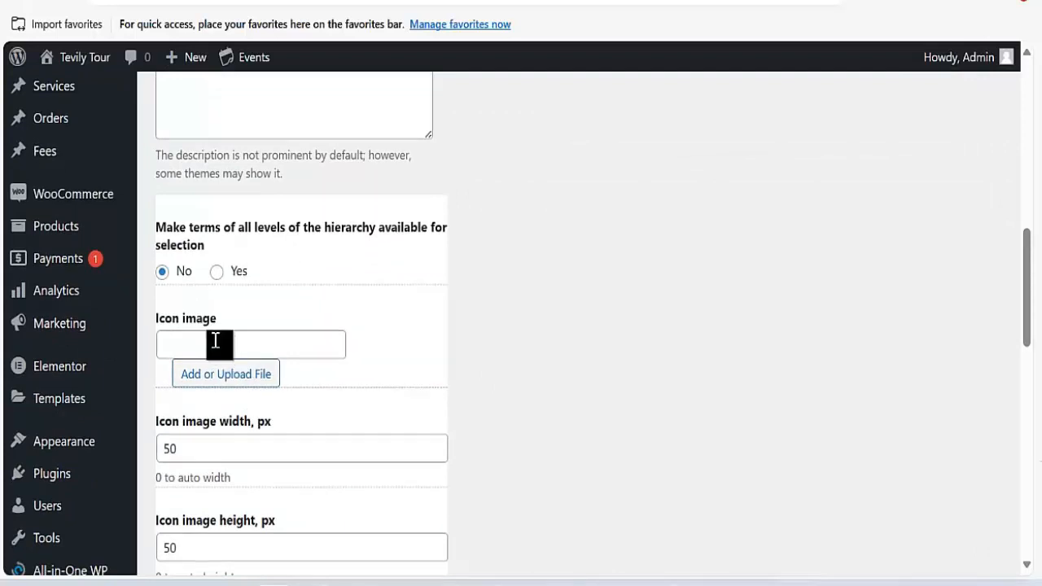
scroll(210, 344, "down", 8)
scroll(206, 430, "down", 4)
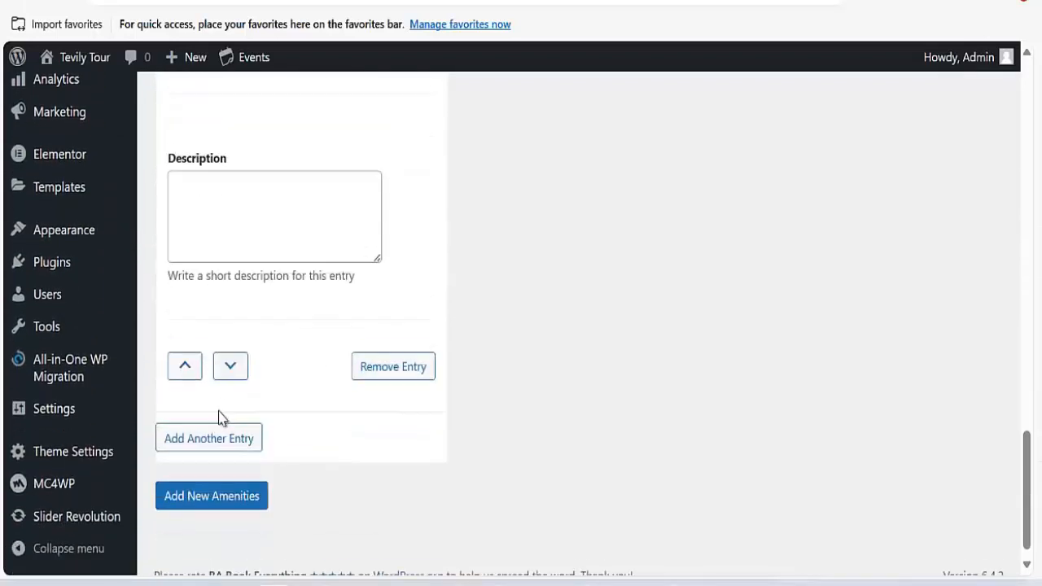
left_click(213, 479)
scroll(482, 372, "up", 1)
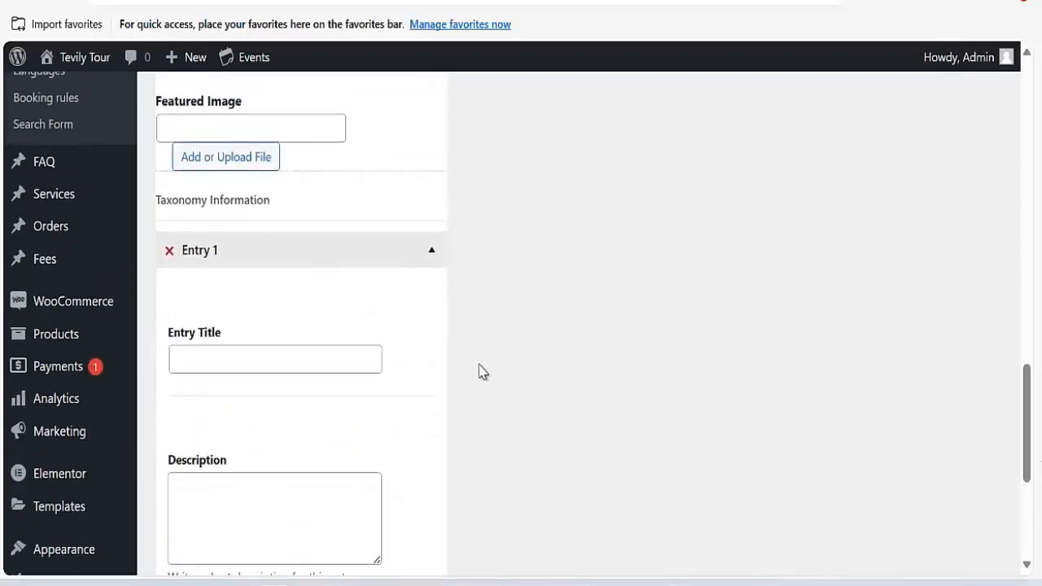
scroll(456, 305, "up", 10)
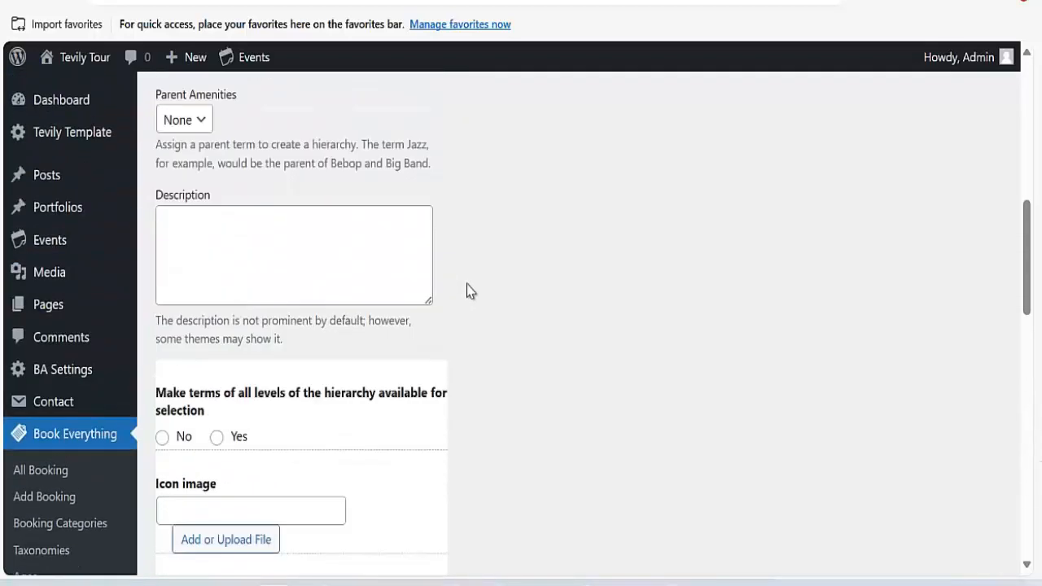
scroll(473, 314, "down", 4)
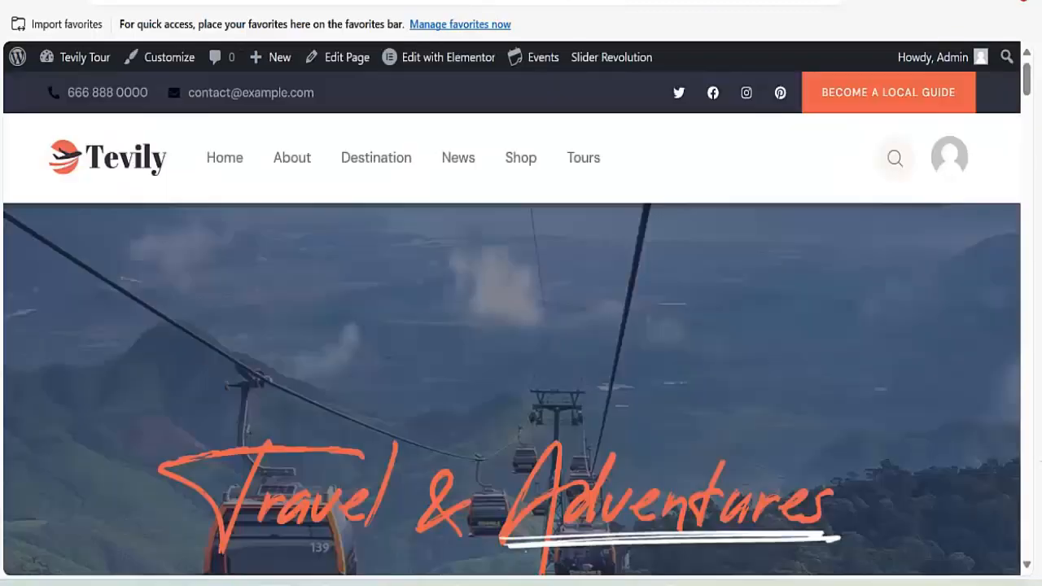
Scroll the live Tevily homepage past destinations and testimonials to the Company, Explore and Newsletter footer.
scroll(412, 324, "down", 1)
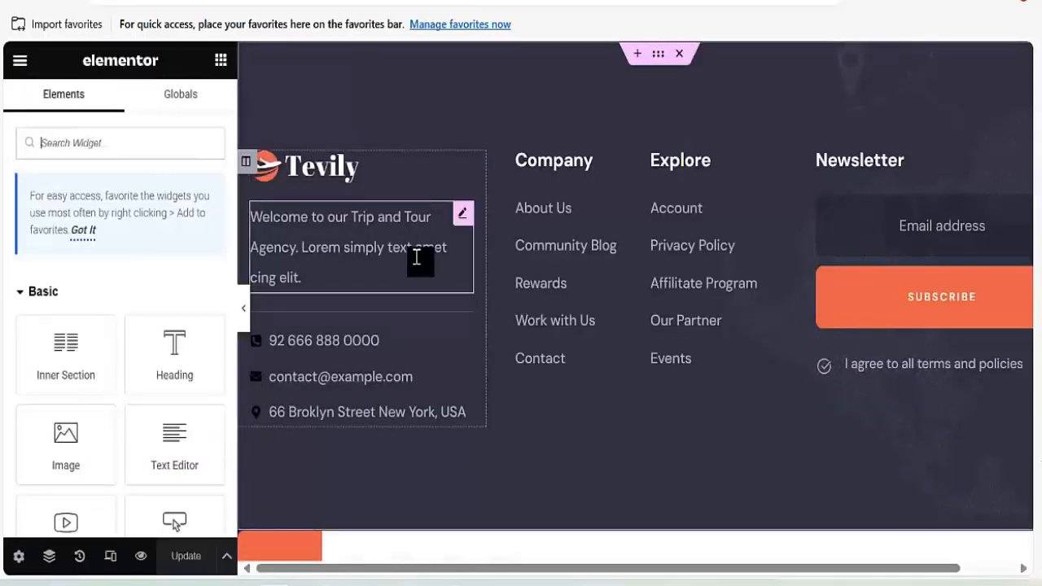
scroll(499, 250, "down", 2)
scroll(499, 250, "down", 1)
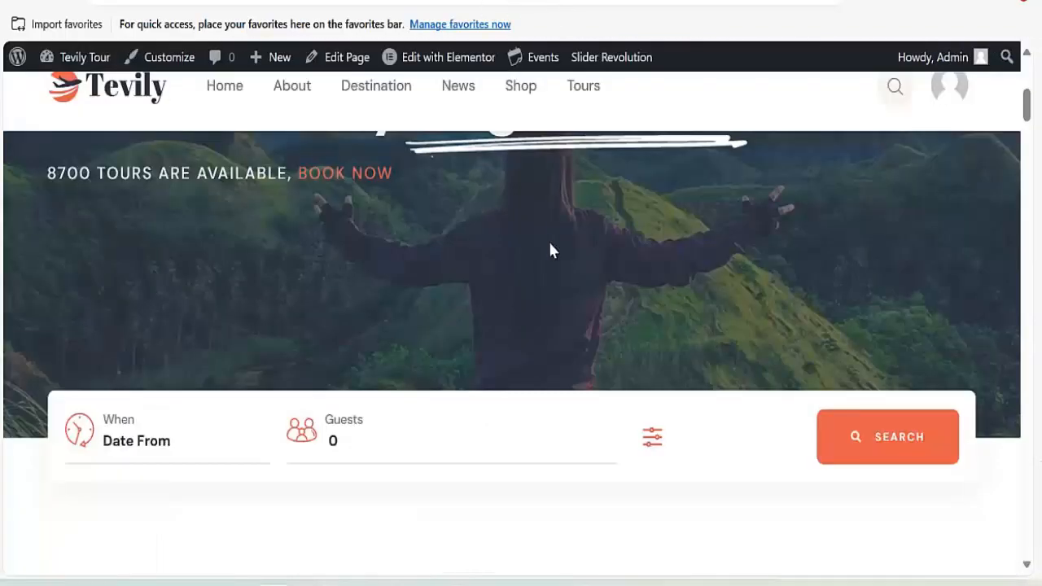
scroll(551, 249, "down", 10)
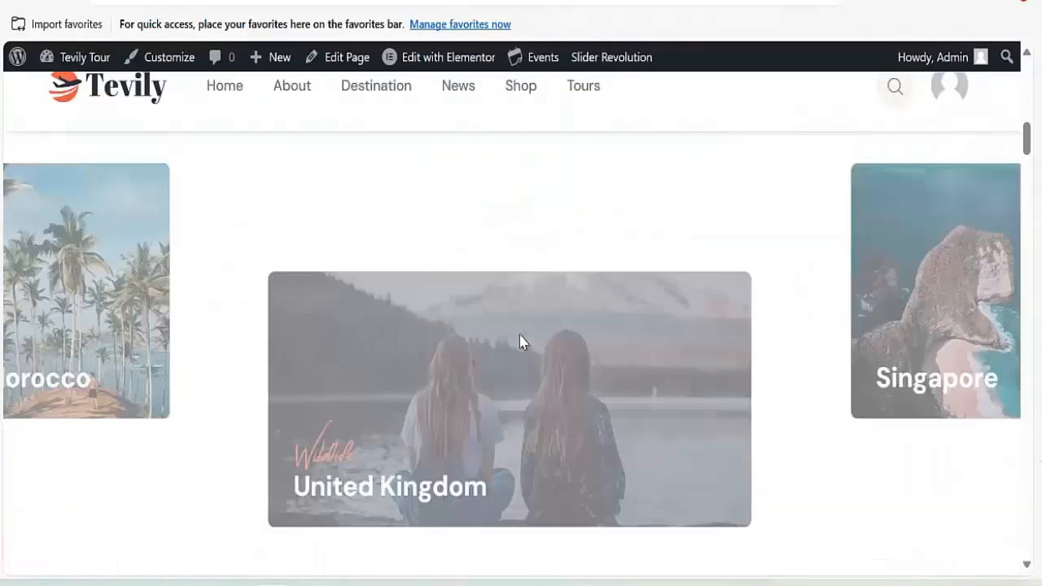
scroll(522, 338, "down", 10)
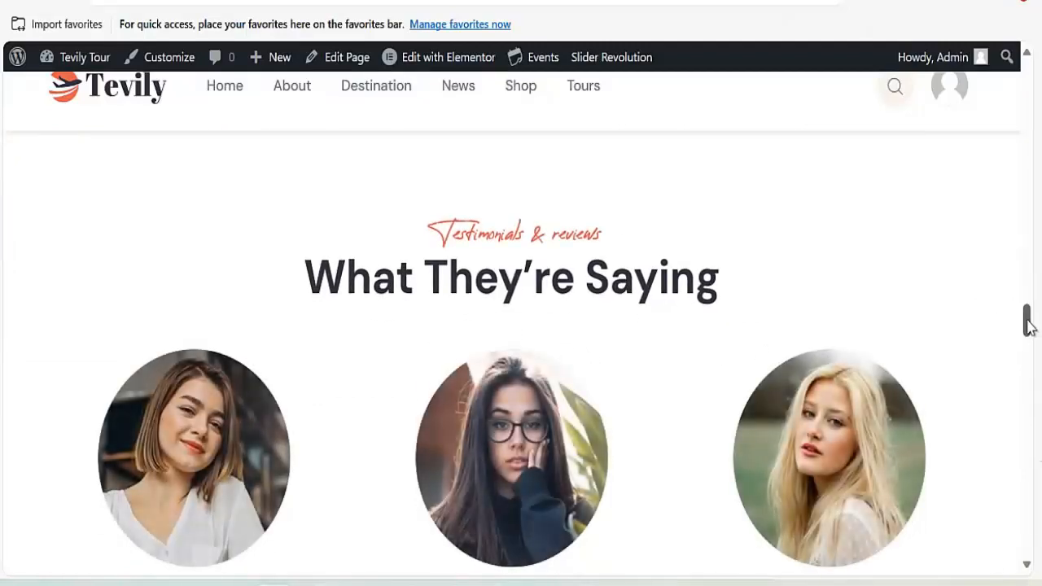
left_click_drag(1028, 326, 1024, 564)
scroll(101, 276, "up", 1)
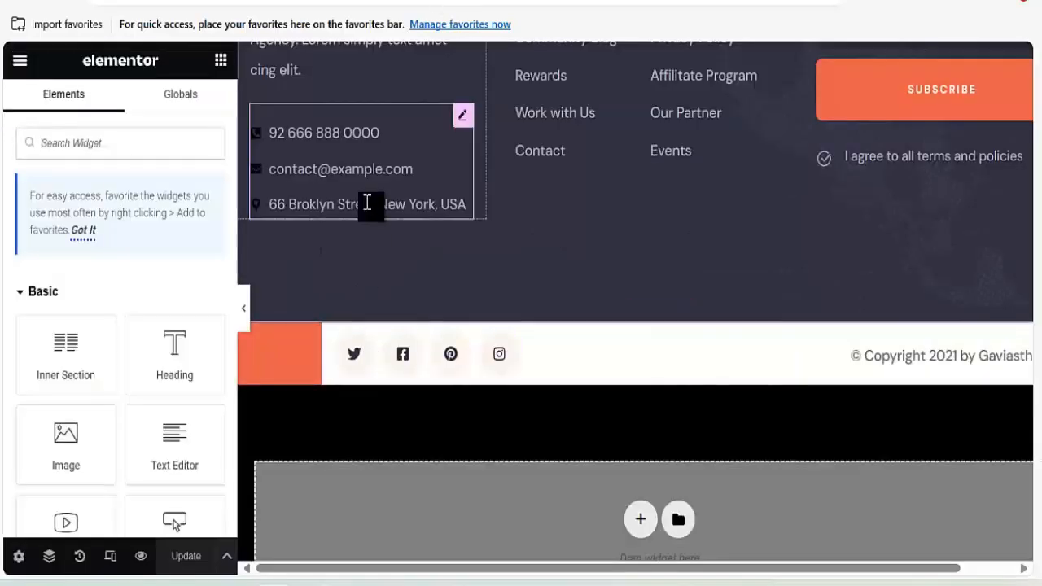
Inspect the footer's welcome Text Editor, Company Icon List and copyright widgets in Elementor.
scroll(399, 367, "up", 3)
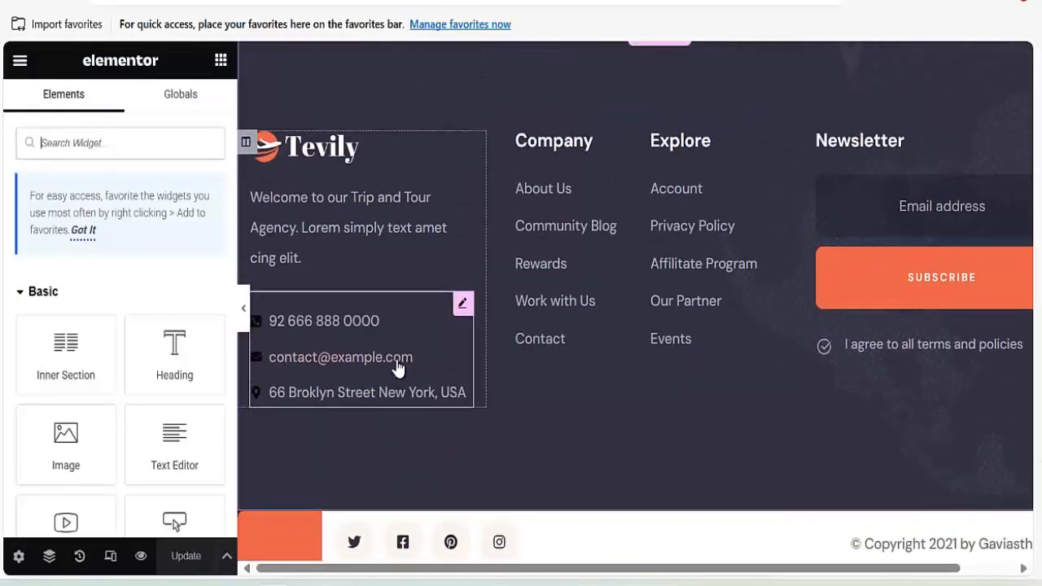
scroll(412, 373, "down", 5)
scroll(367, 233, "up", 2)
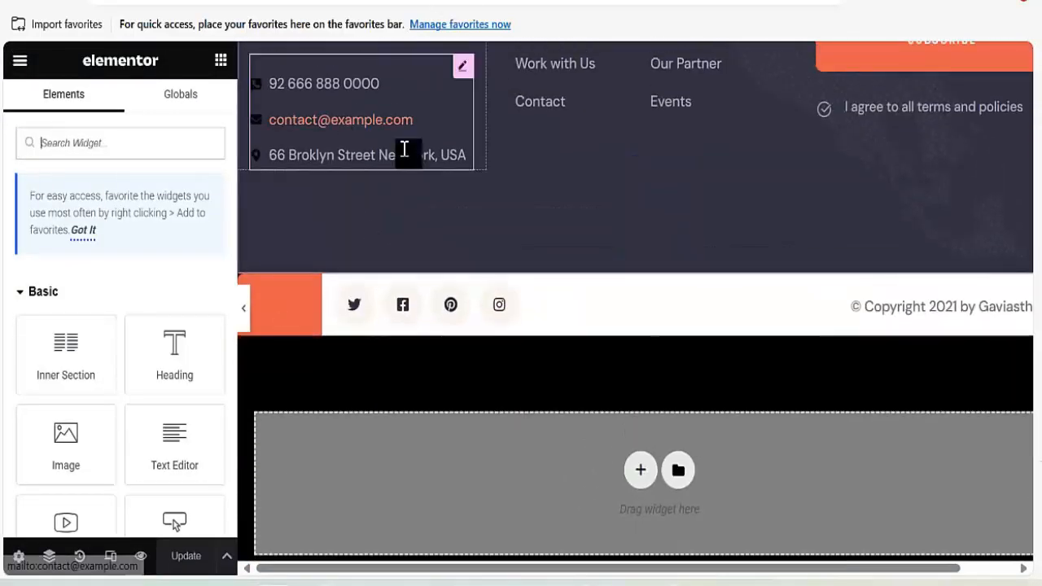
scroll(421, 171, "up", 3)
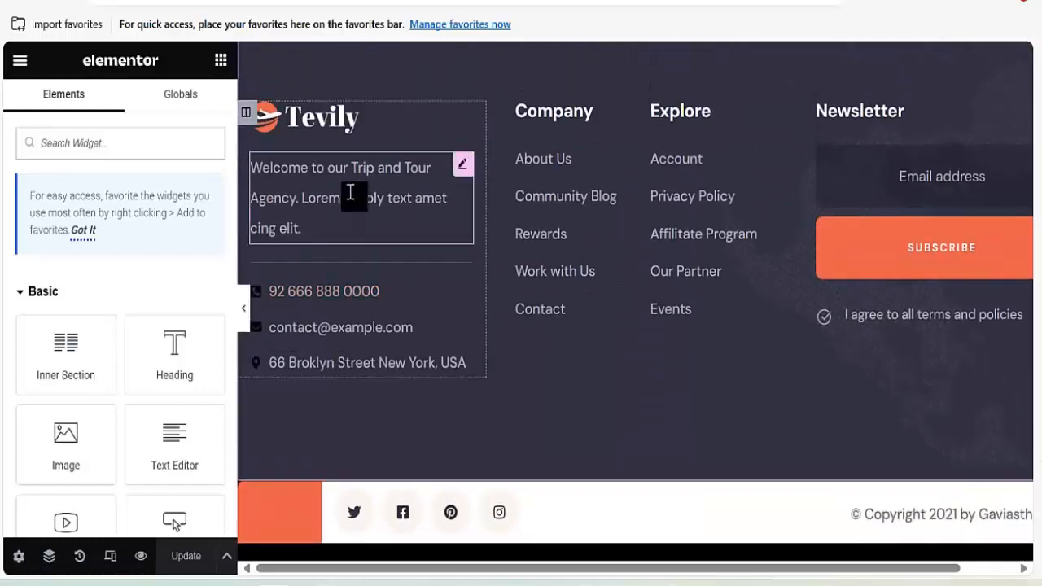
left_click(349, 193)
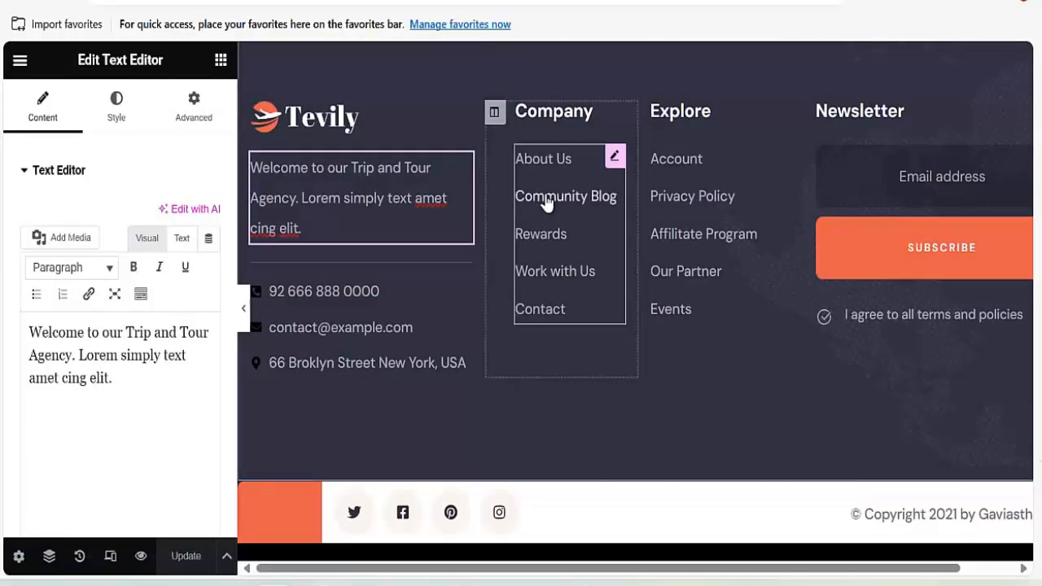
left_click(583, 215)
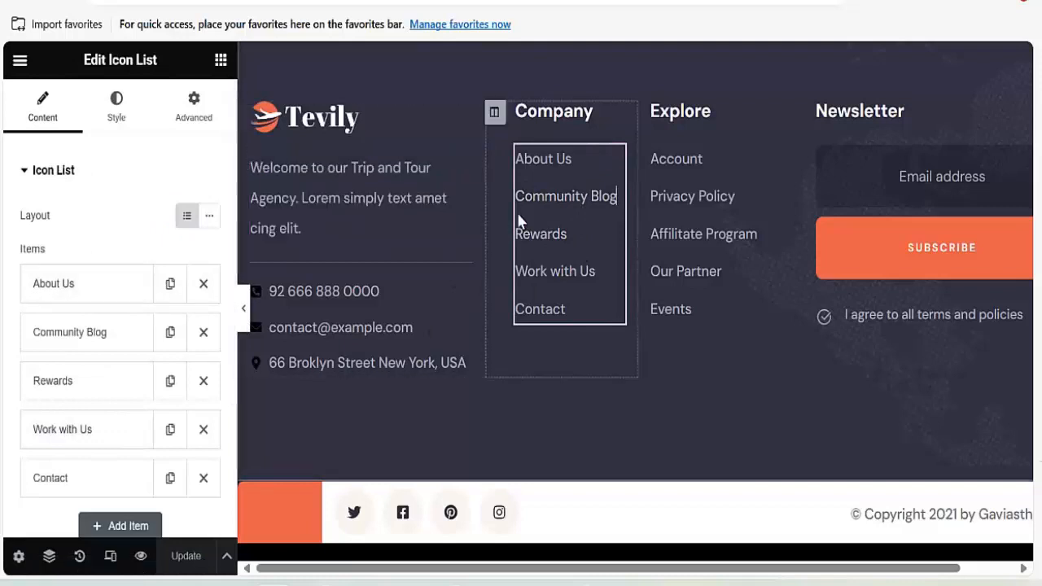
scroll(382, 412, "down", 1)
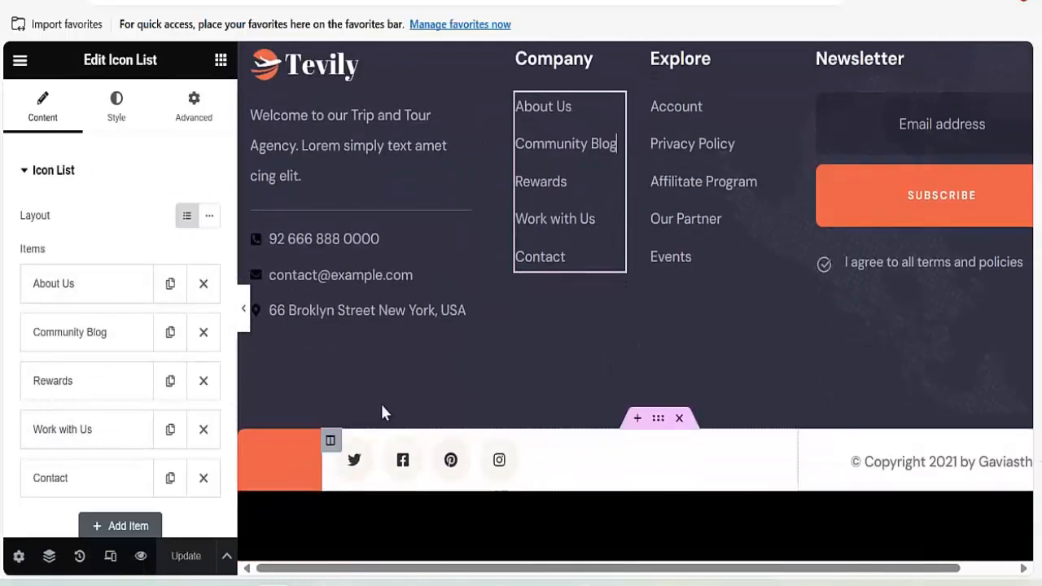
scroll(387, 396, "up", 2)
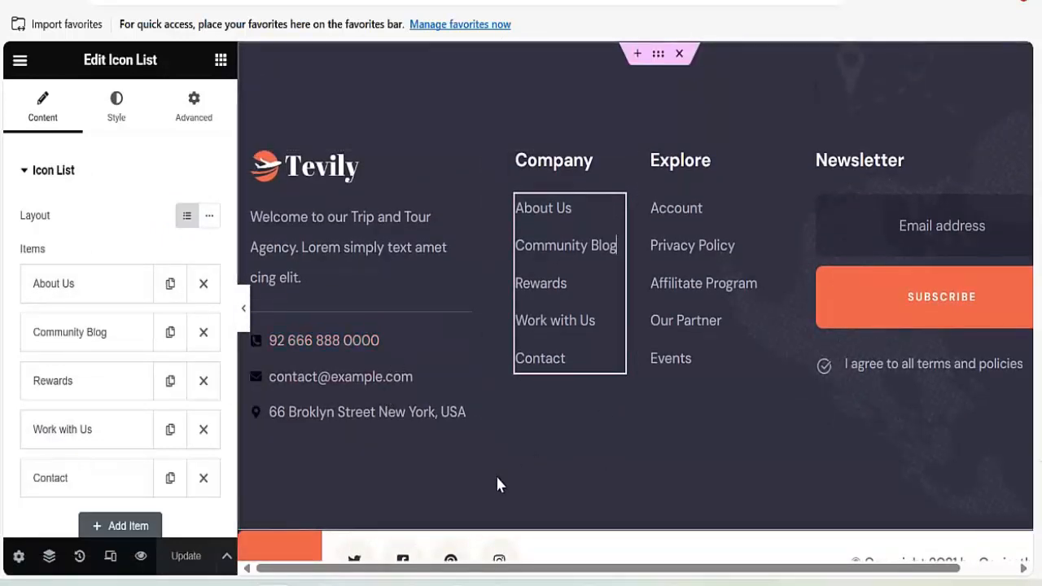
scroll(730, 380, "down", 3)
left_click(906, 361)
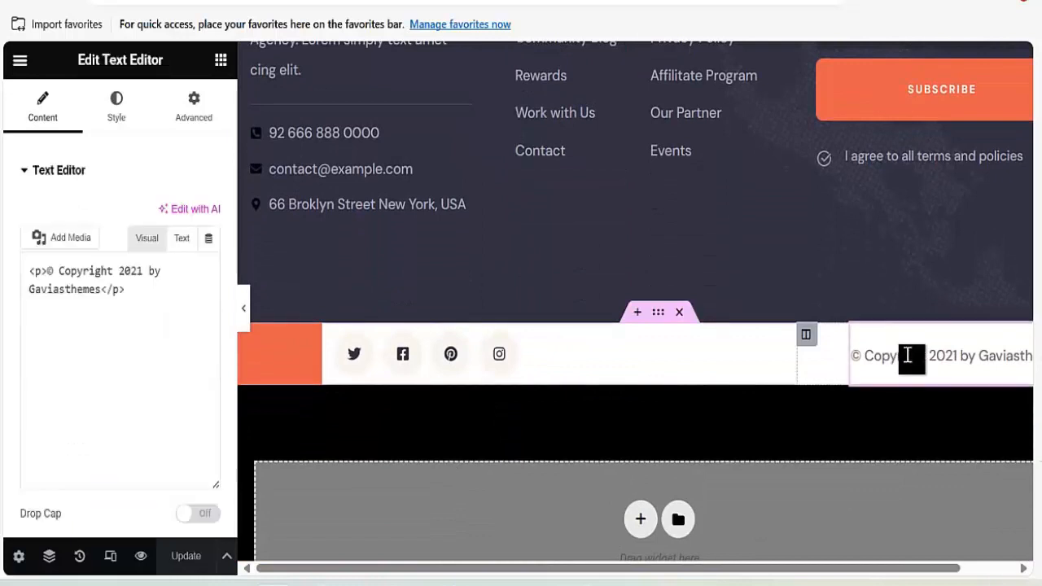
scroll(588, 342, "up", 3)
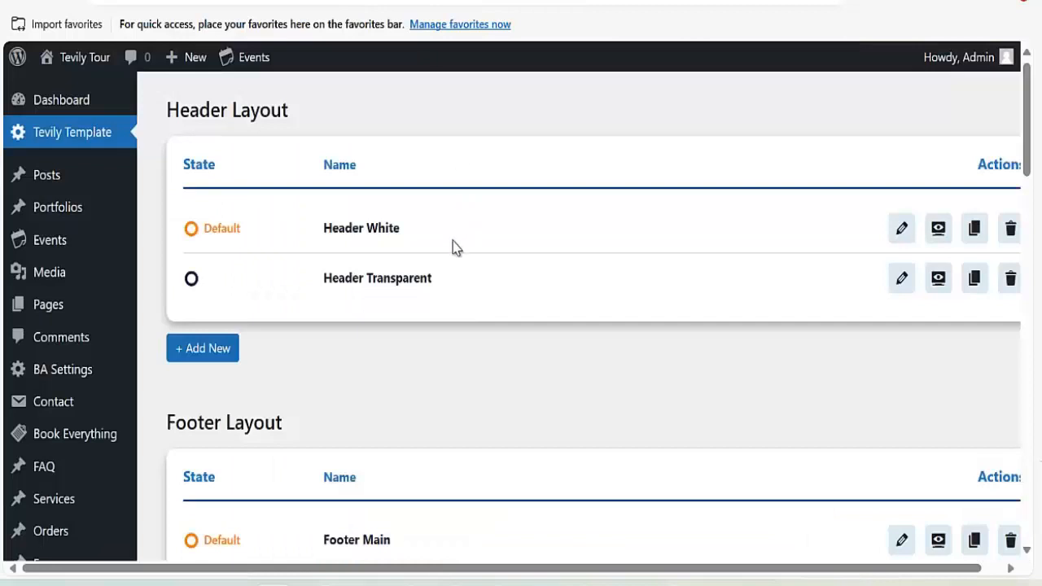
Open the Header White layout from Tevily Template in the Elementor editor.
left_click(902, 232)
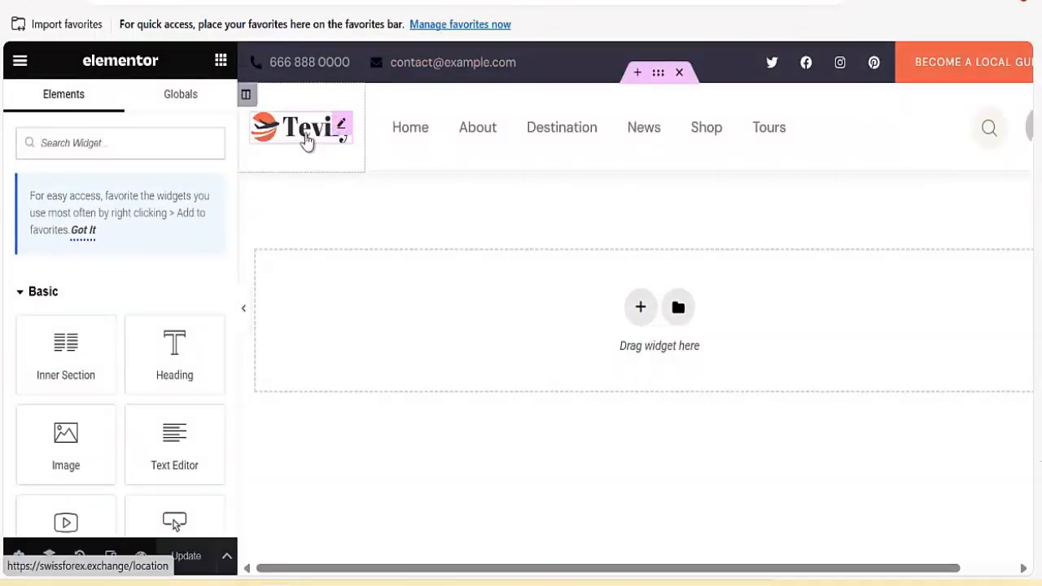
Upload 'geruis logo' from Pictures and select it as the header's logo image.
left_click(307, 142)
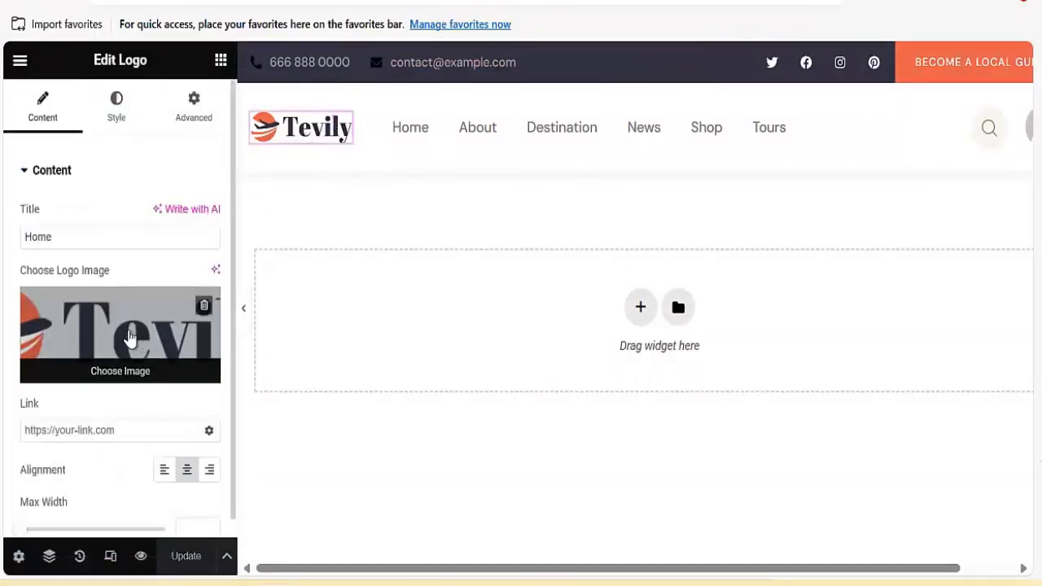
left_click(131, 338)
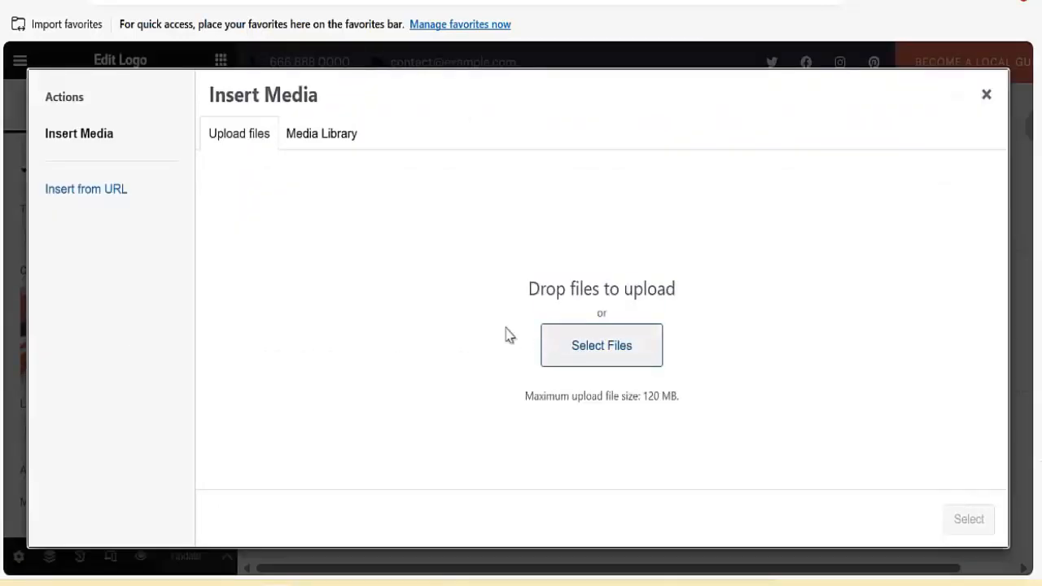
left_click(573, 353)
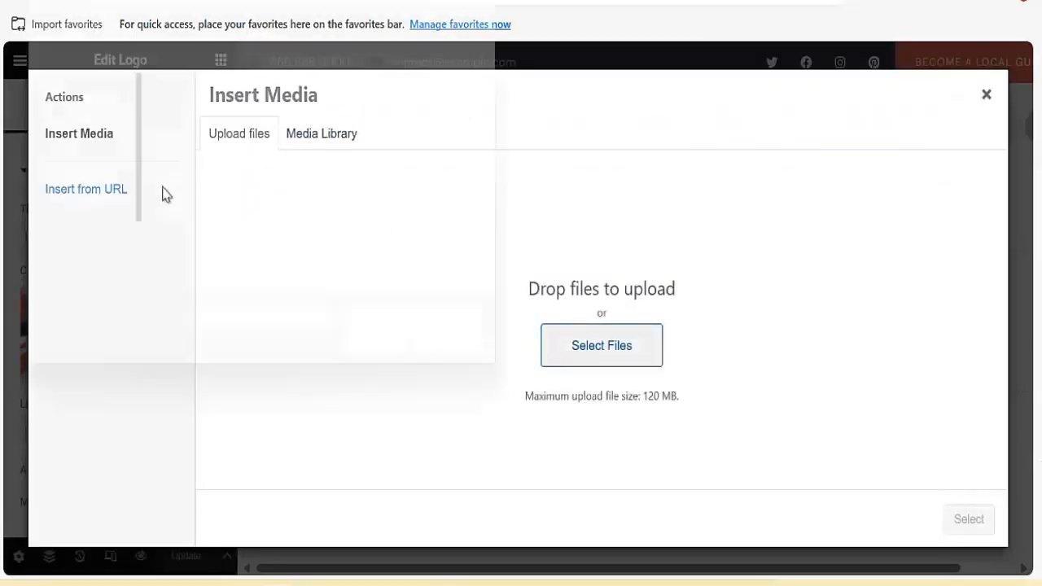
left_click(79, 226)
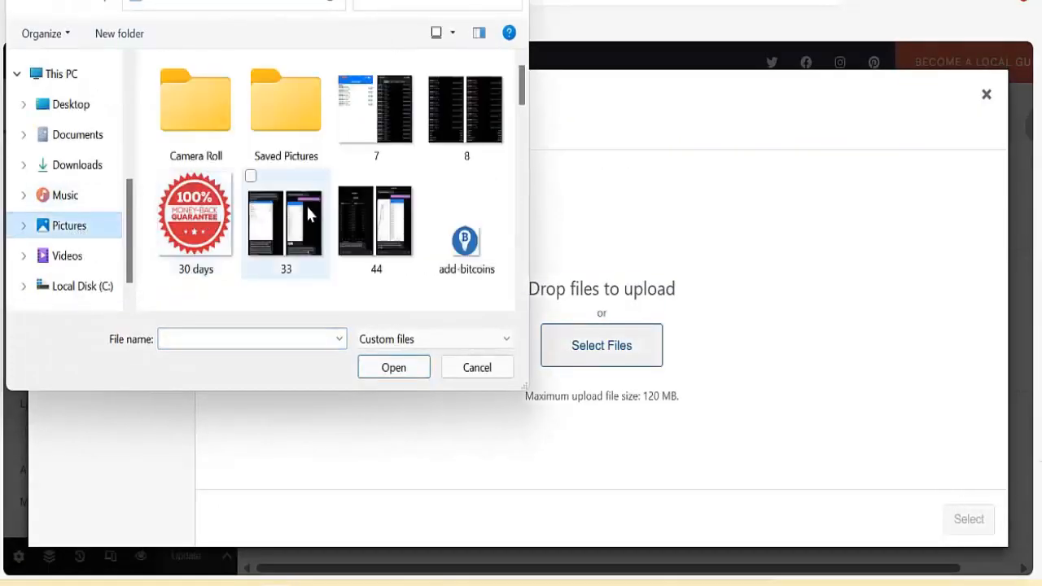
scroll(456, 248, "down", 5)
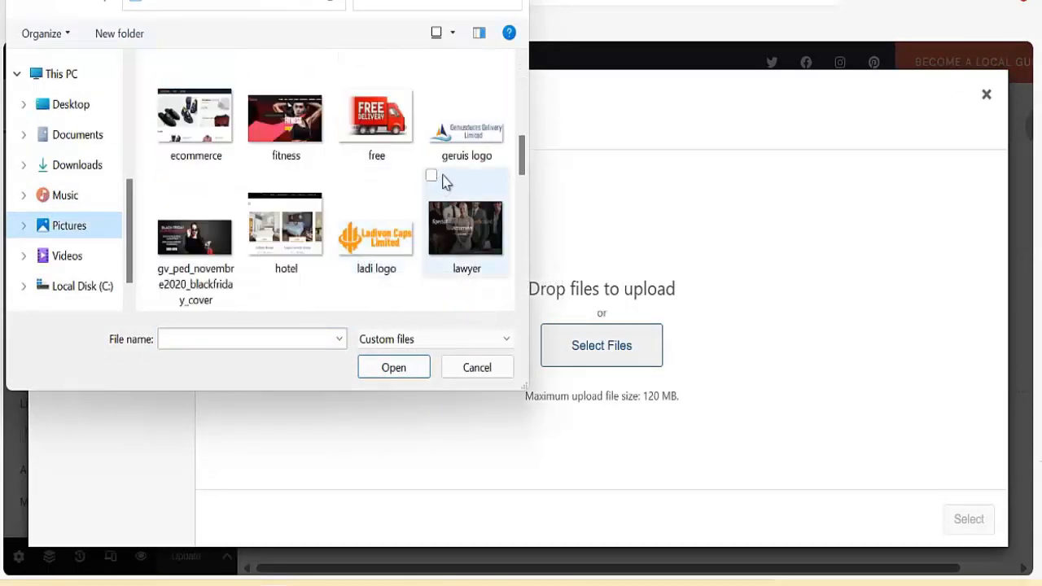
left_click(467, 155)
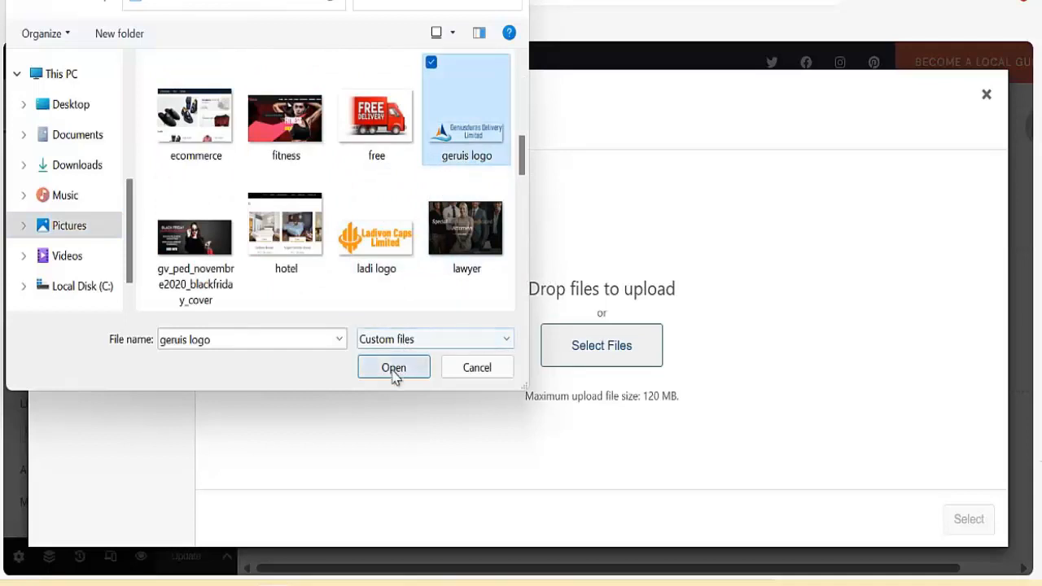
left_click(395, 370)
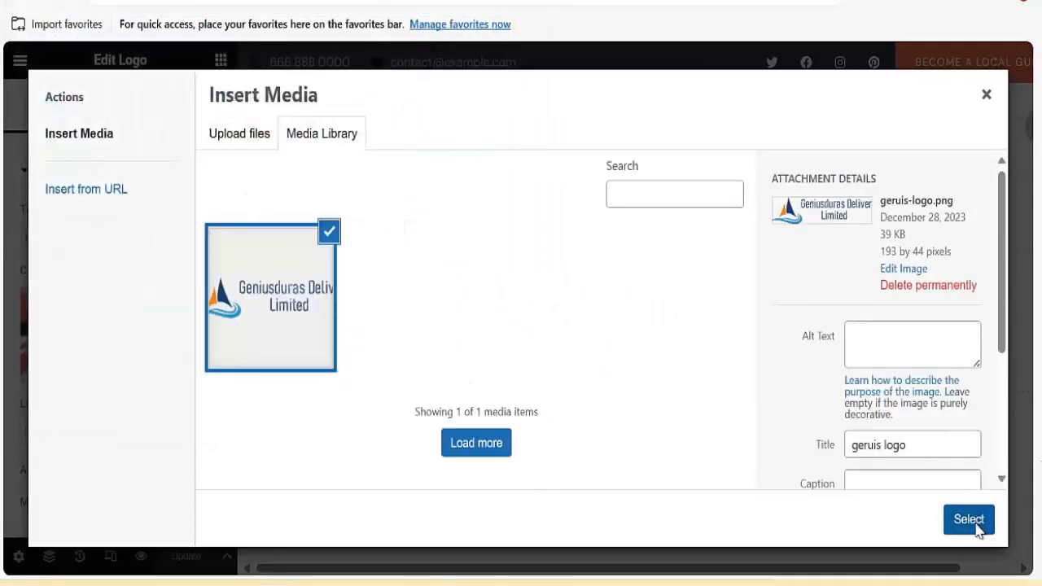
left_click(970, 521)
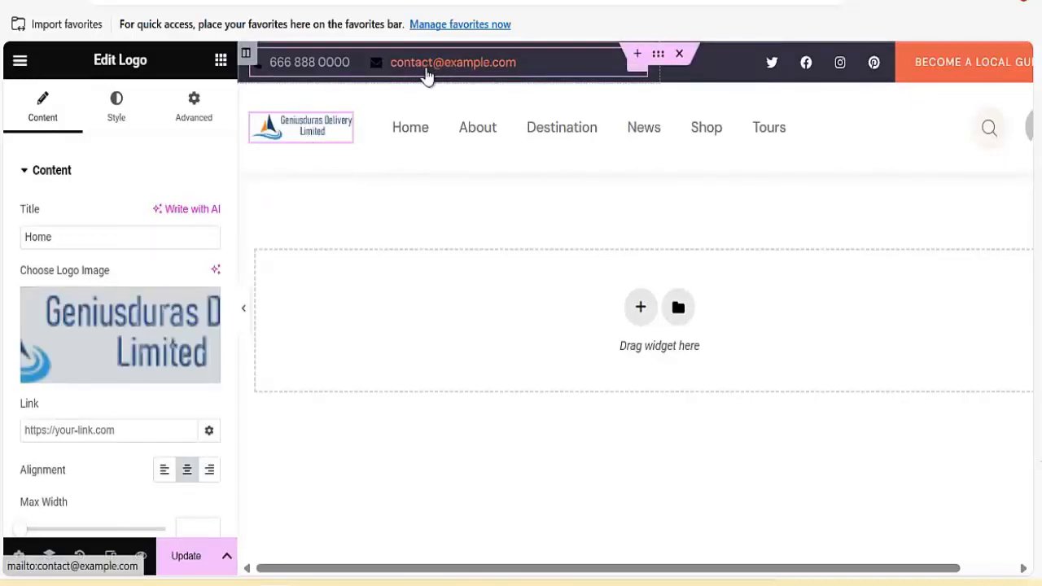
Change the top-bar contact email's domain to the site's own domain.
left_click(446, 76)
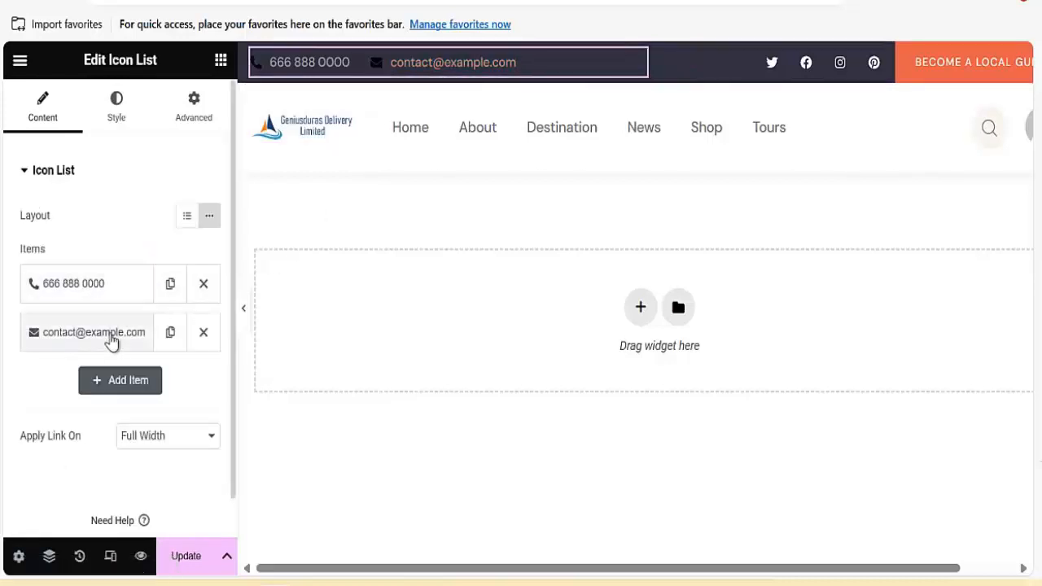
left_click(114, 346)
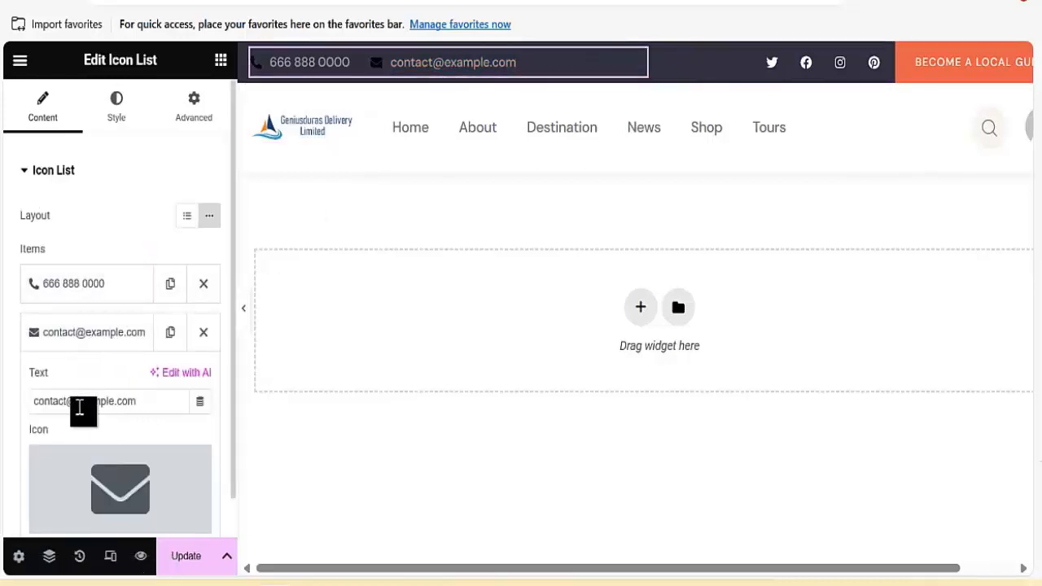
double_click(115, 402)
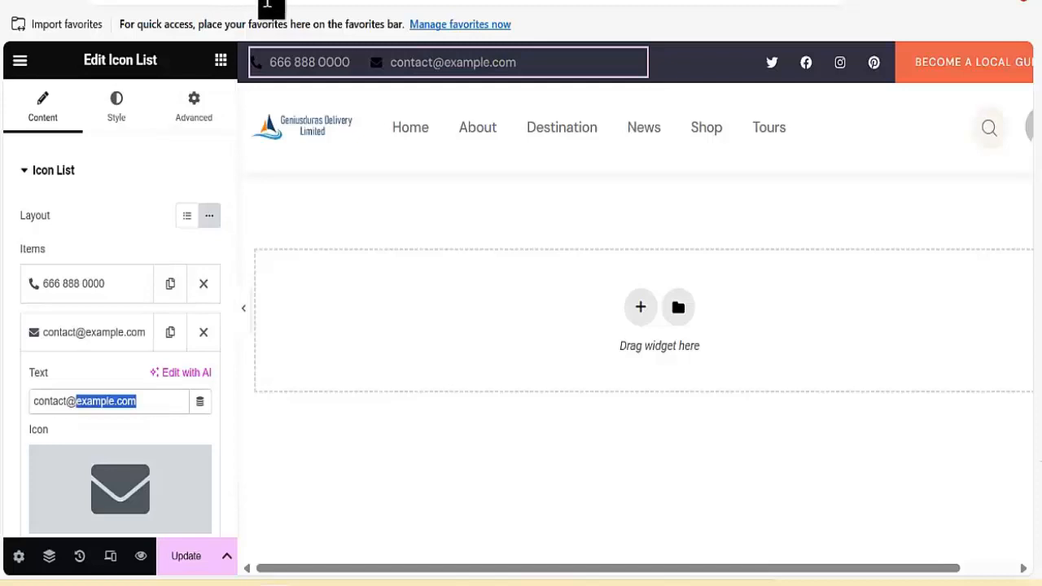
left_click(267, 5)
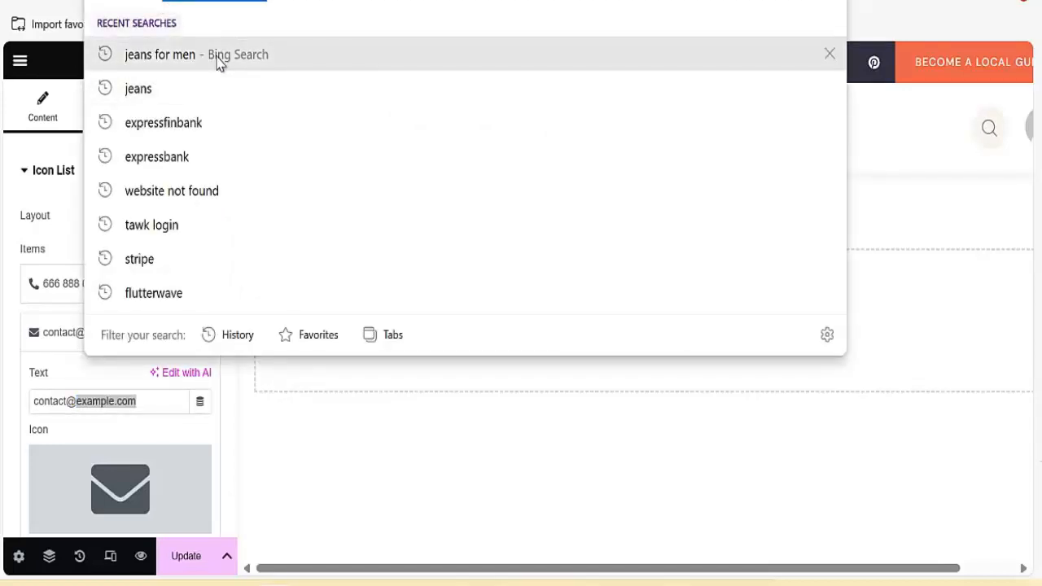
left_click(145, 401)
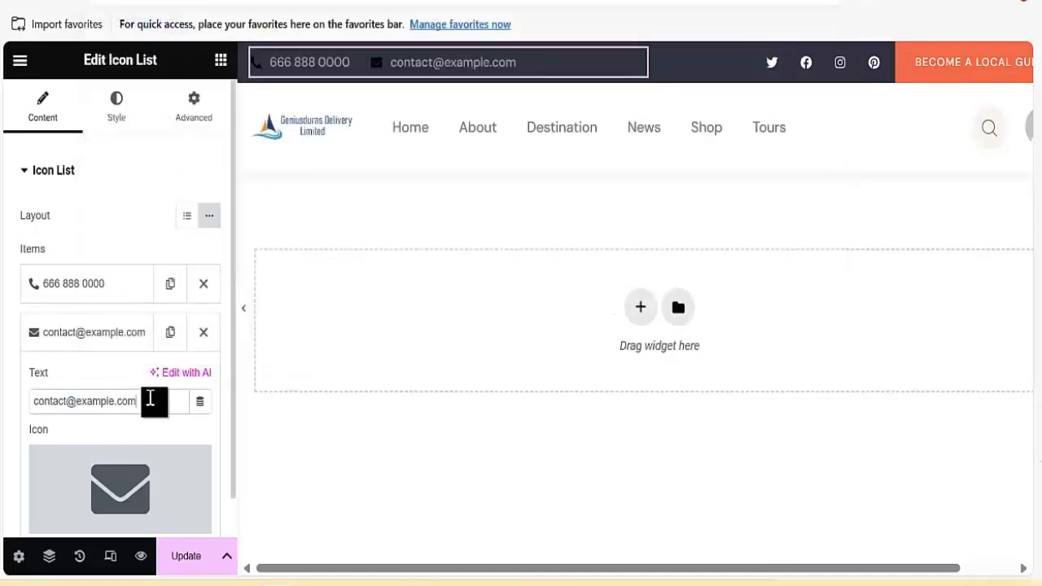
left_click_drag(77, 402, 176, 407)
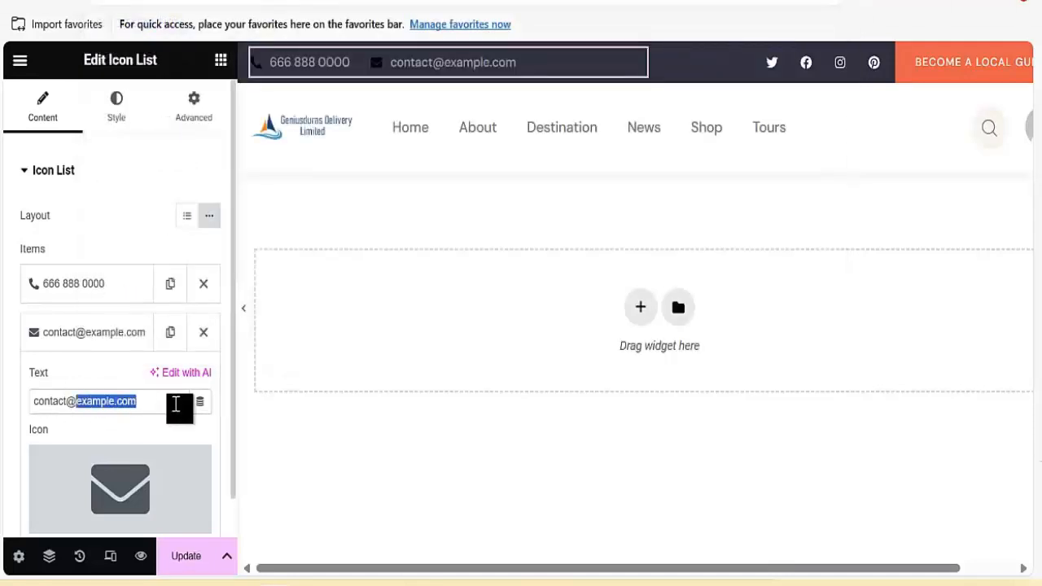
type("swissforex.exchange")
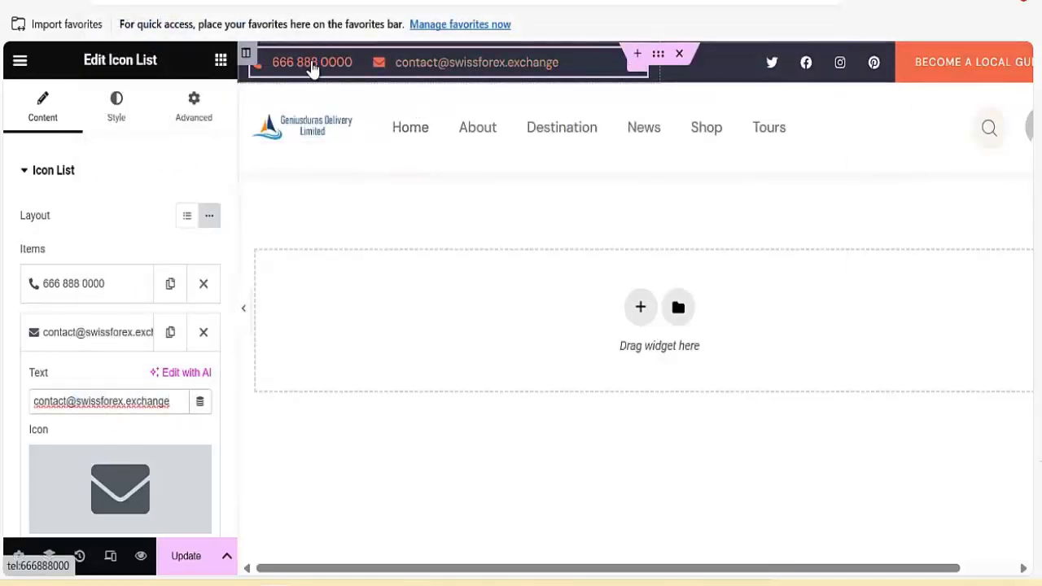
Replace the top bar's placeholder phone number with a new number.
left_click(92, 289)
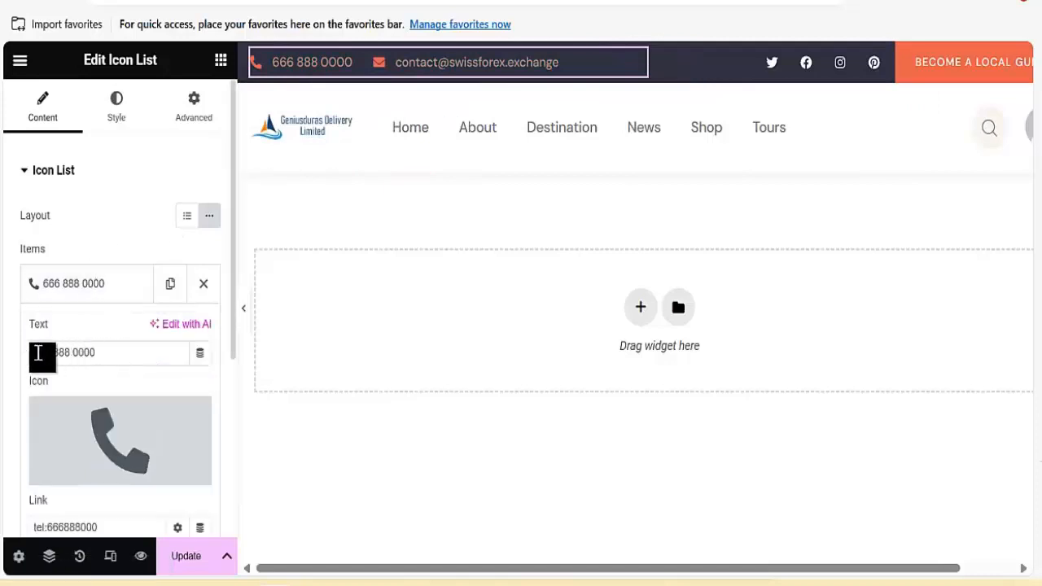
left_click_drag(38, 352, 137, 363)
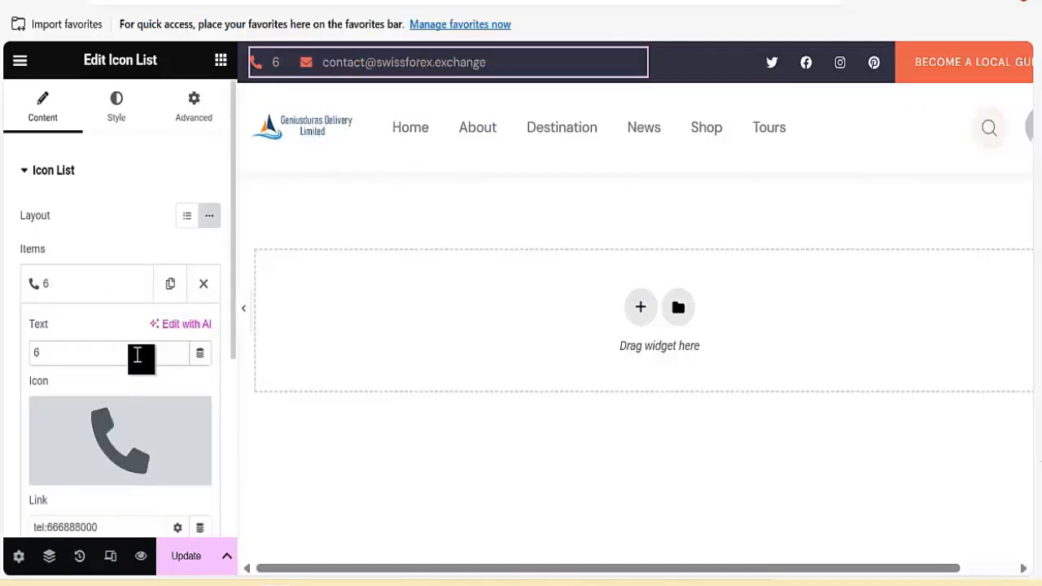
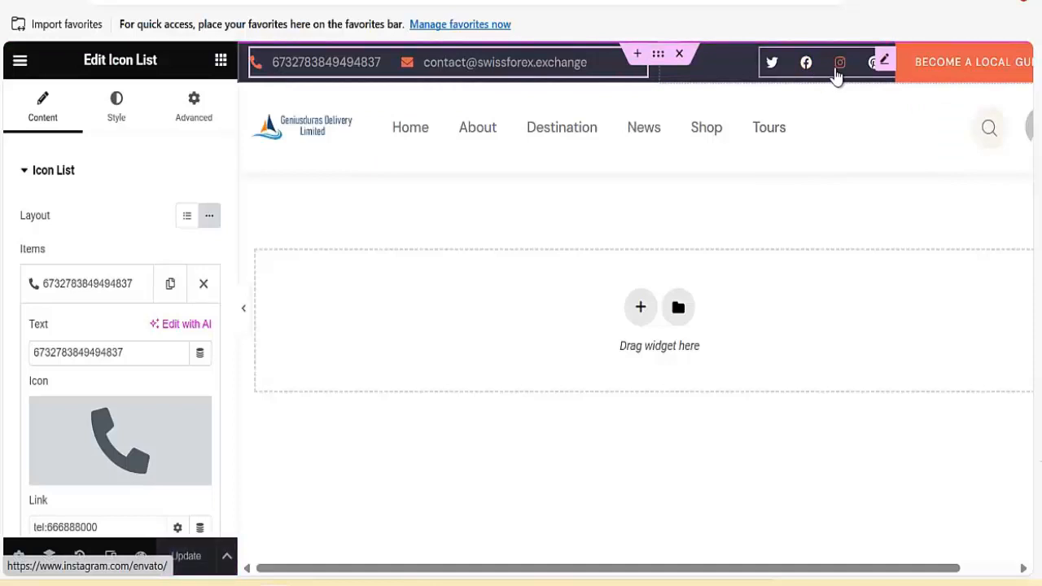
Set the Twitter and Facebook social icon links to #.
left_click(838, 73)
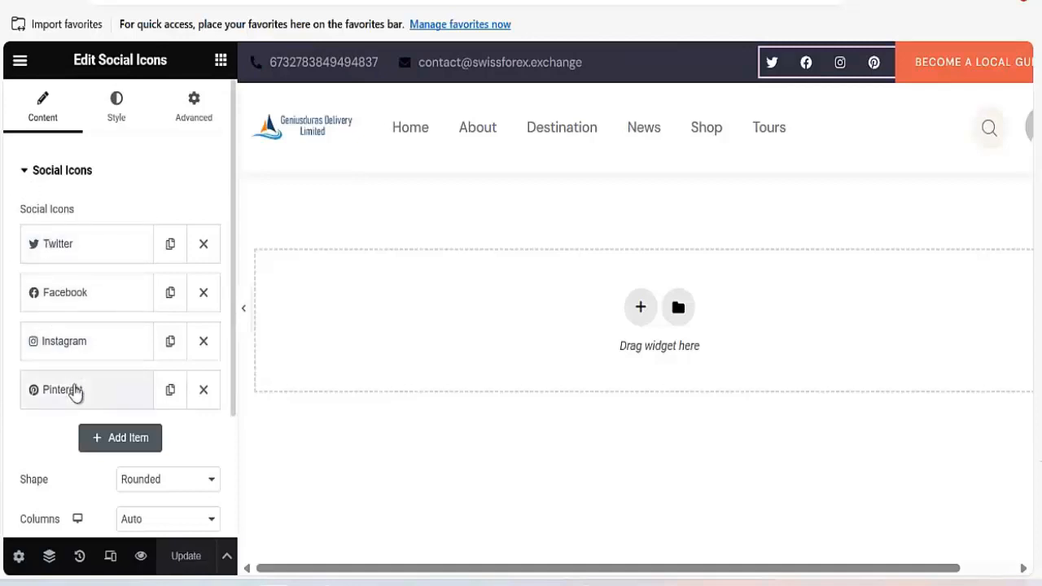
left_click(80, 259)
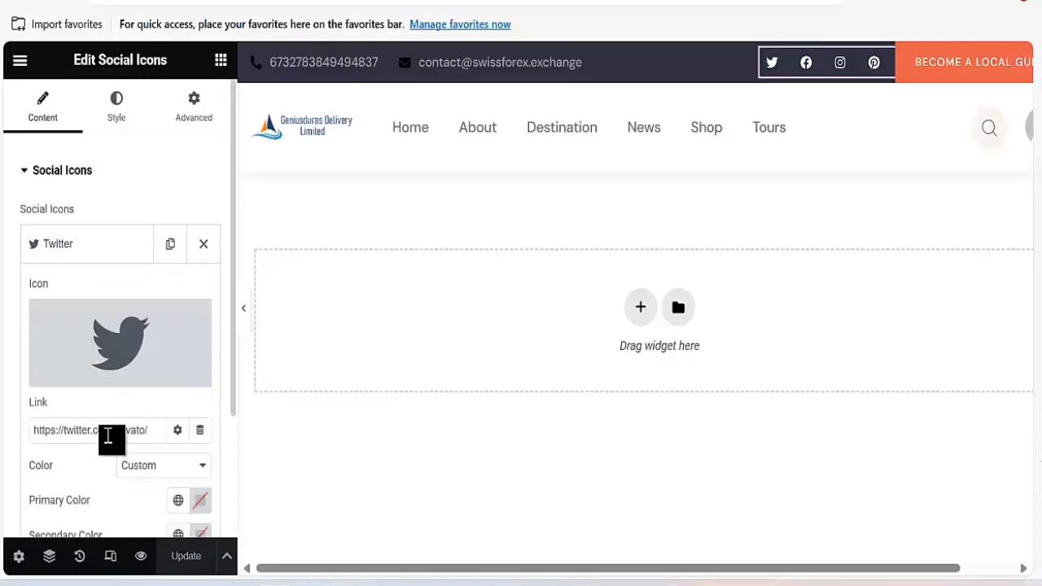
triple_click(110, 432)
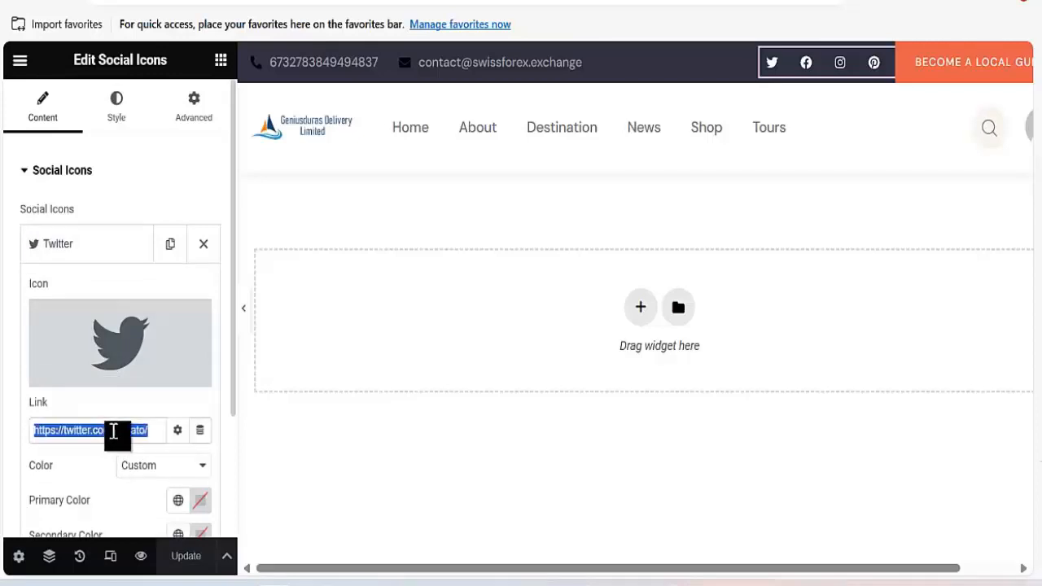
type("#")
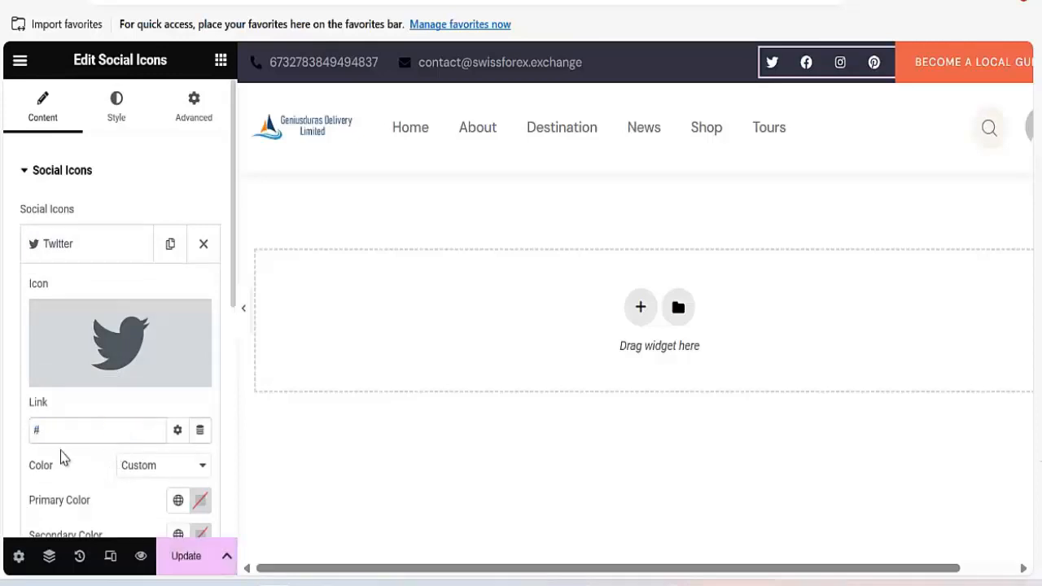
left_click(84, 261)
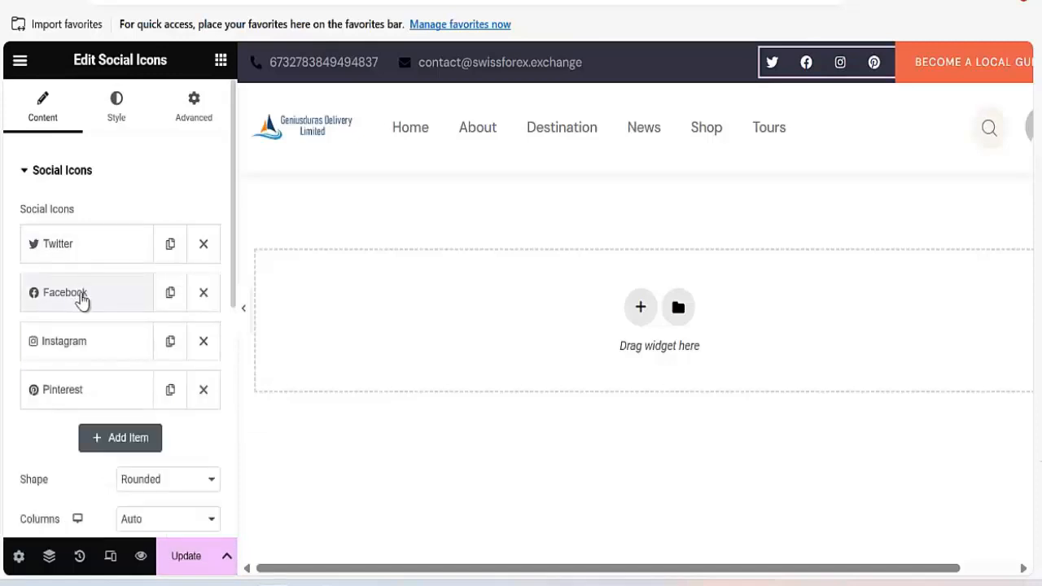
left_click(82, 295)
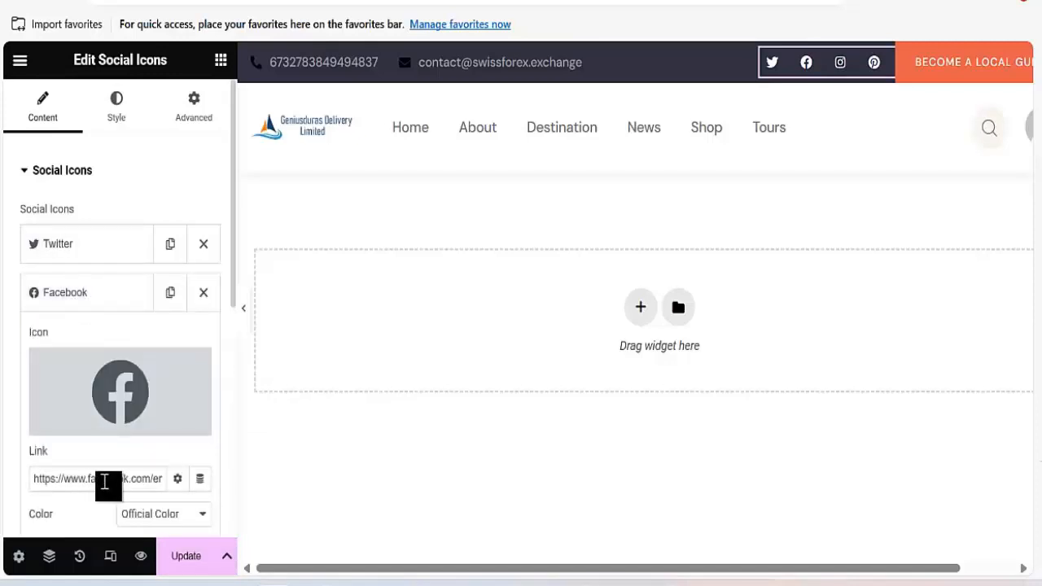
triple_click(108, 482)
type("#")
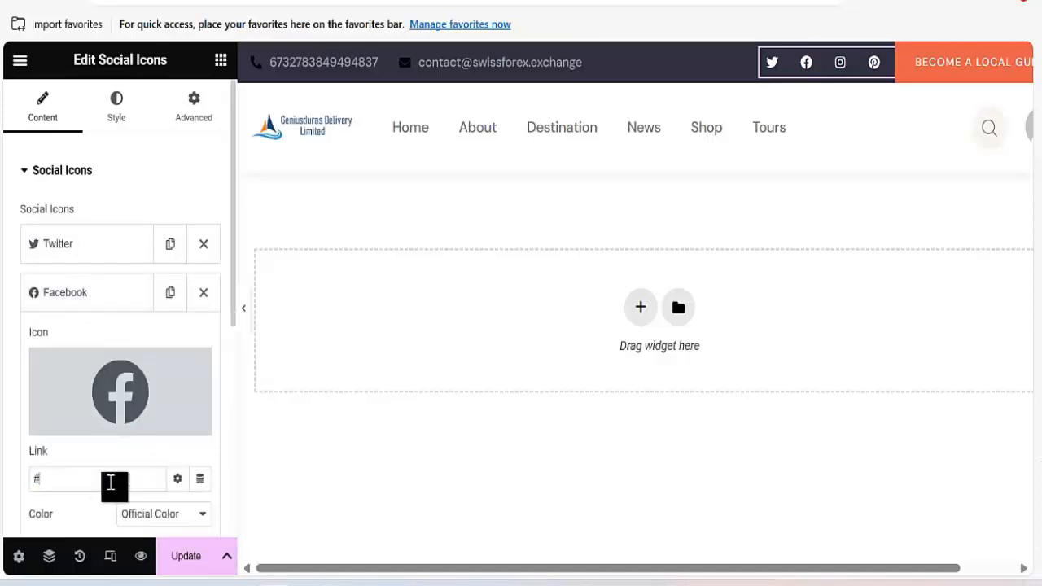
left_click(90, 298)
Set the Instagram icon link to # and save the header.
left_click(97, 346)
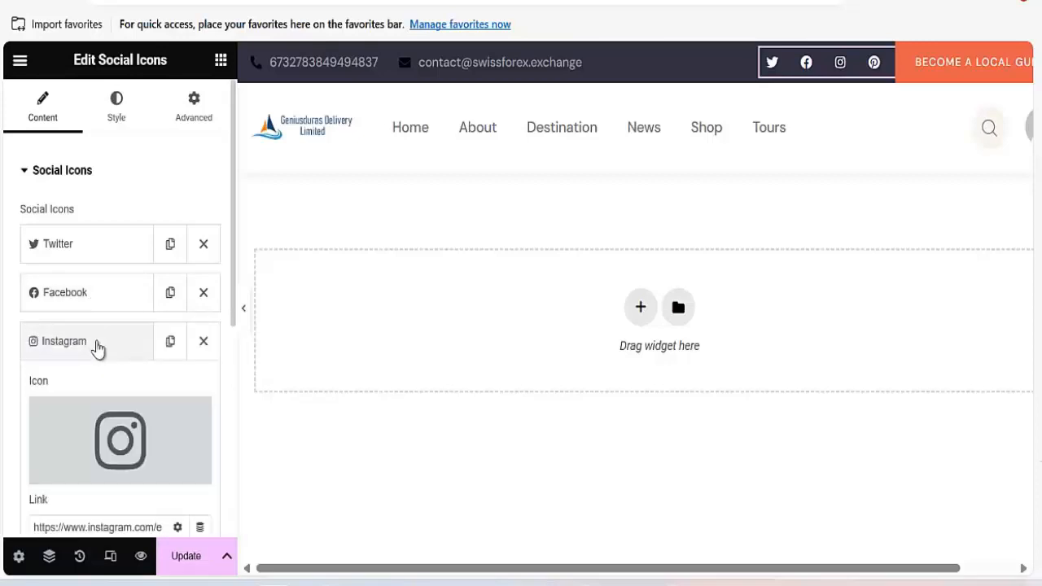
scroll(98, 391, "down", 4)
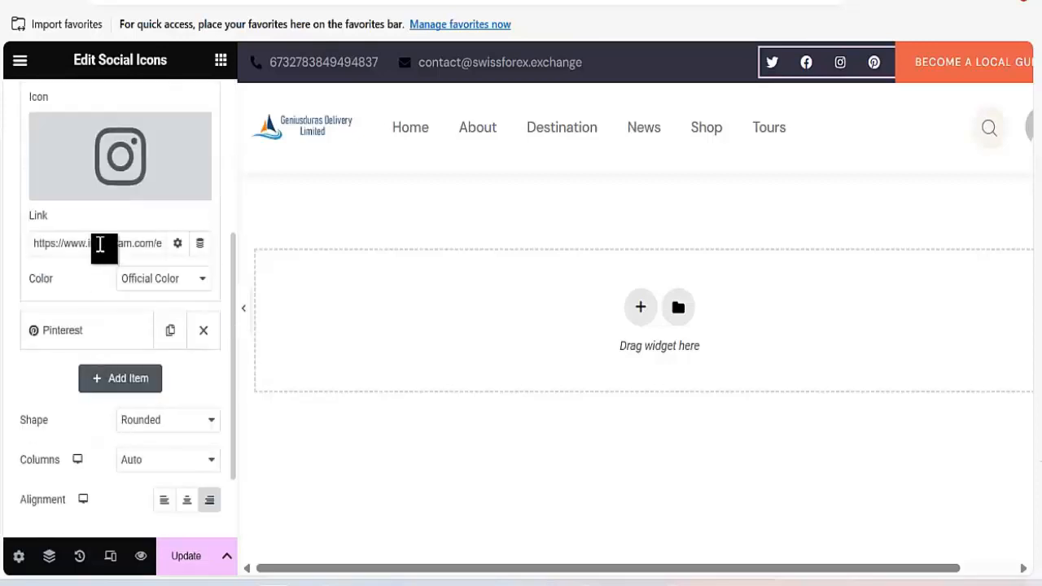
key("ctrl+a")
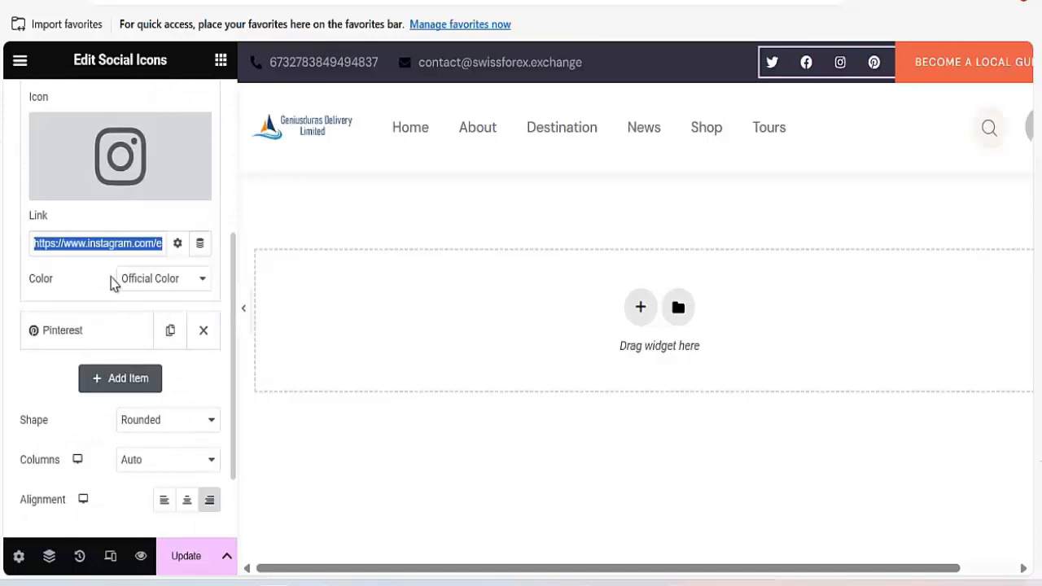
type("#")
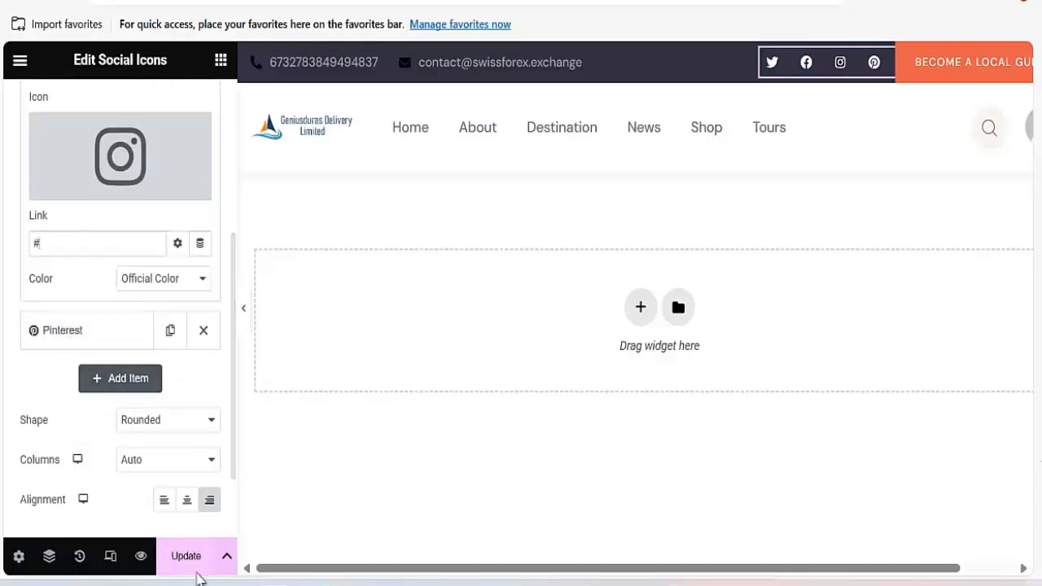
left_click(184, 563)
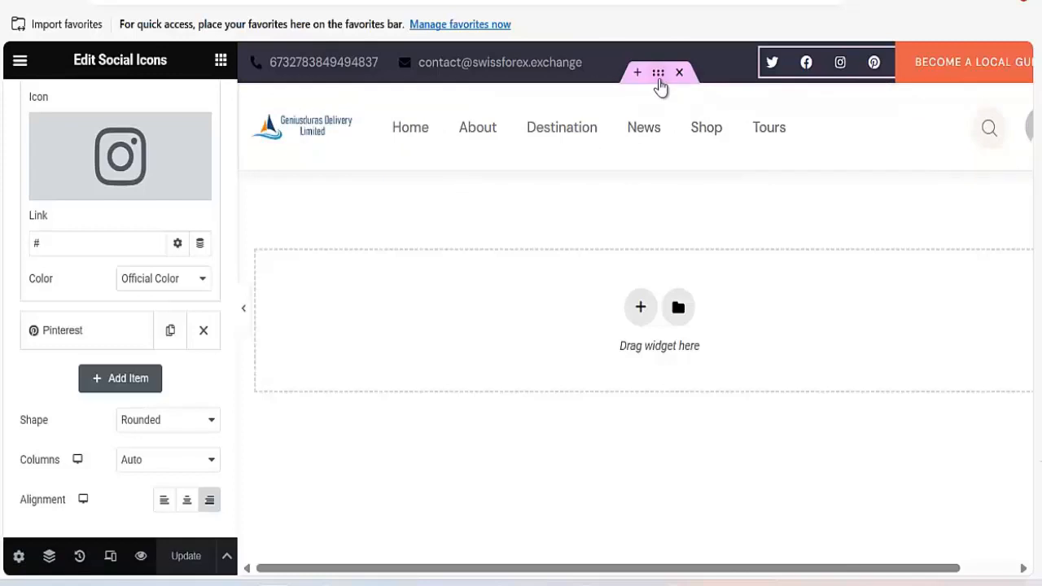
Give the logo-and-menu header section a pale green #ACC2AC background colour and save.
left_click(658, 73)
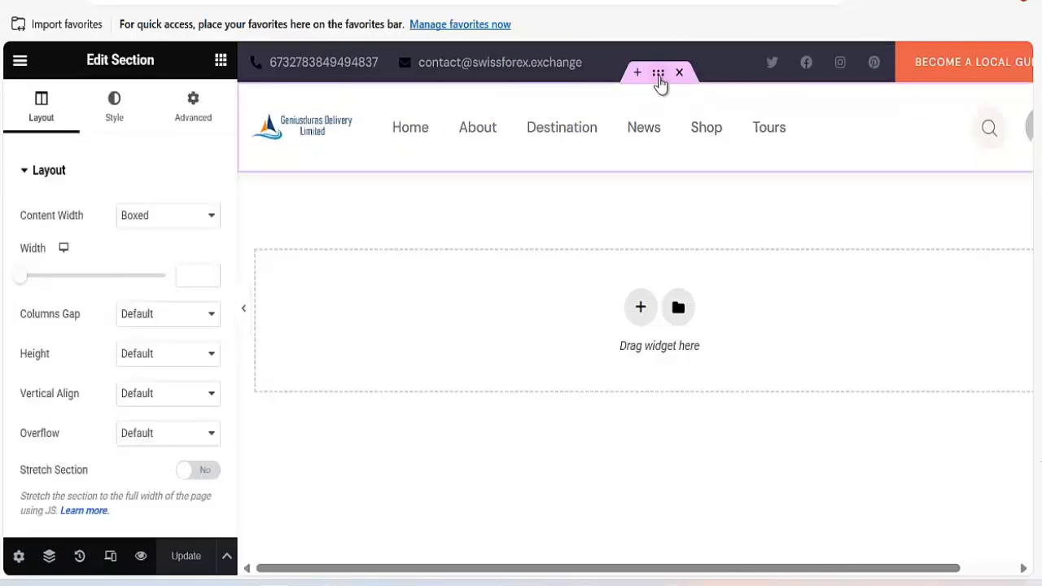
left_click(114, 114)
scroll(96, 310, "down", 3)
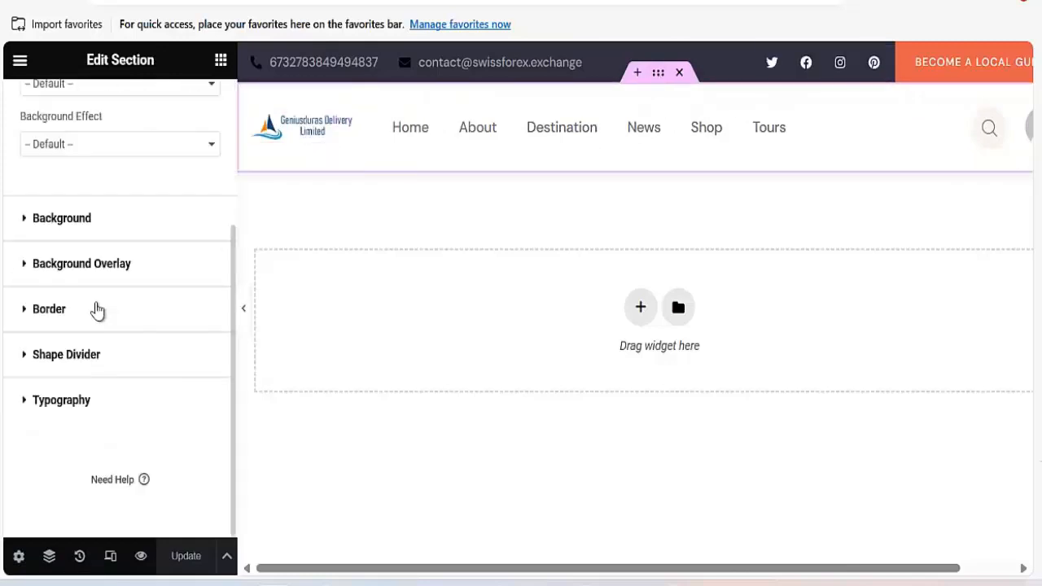
left_click(85, 235)
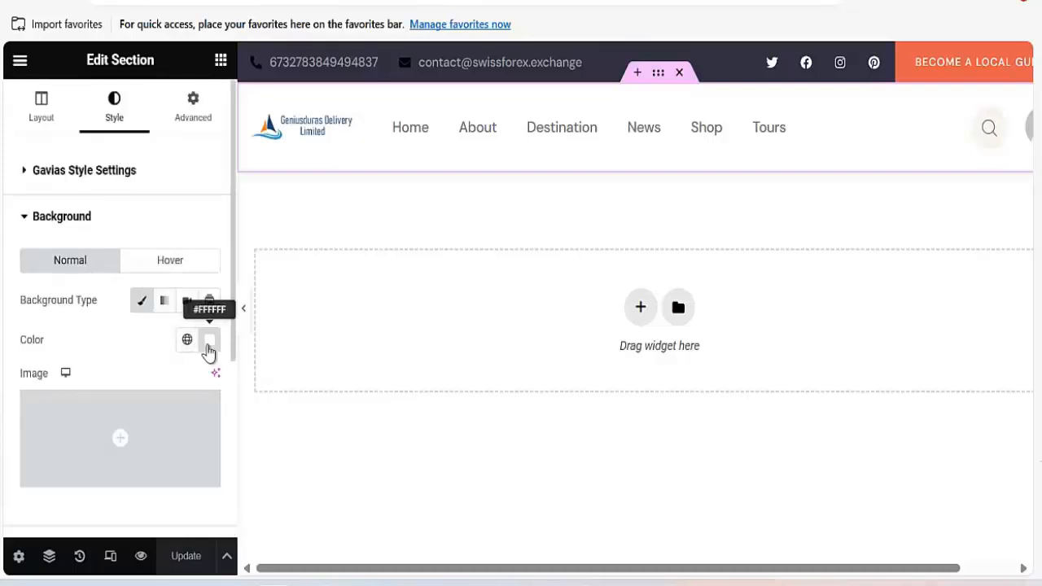
left_click(210, 342)
left_click(386, 315)
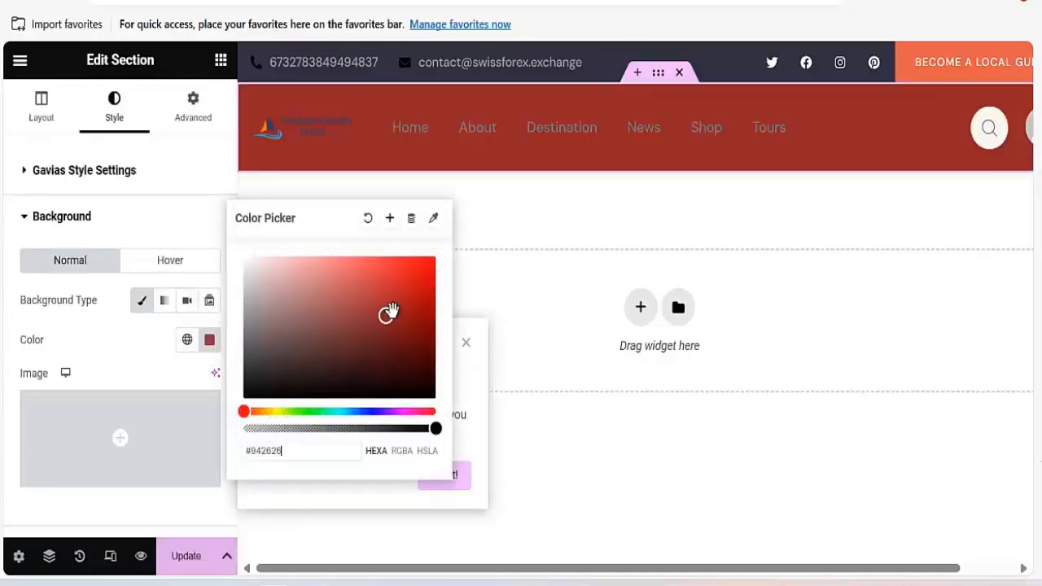
left_click_drag(397, 354, 251, 291)
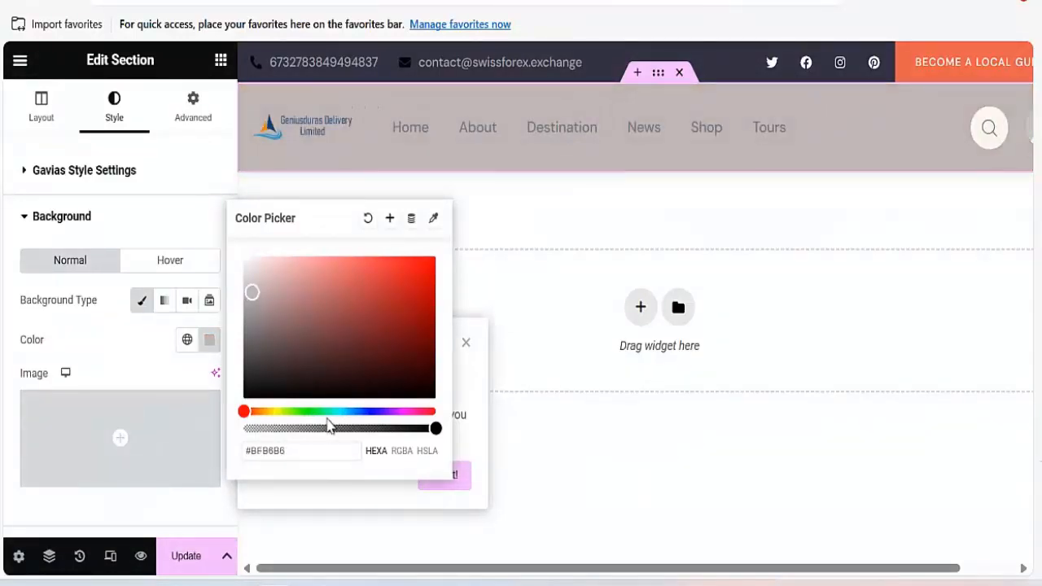
left_click(307, 409)
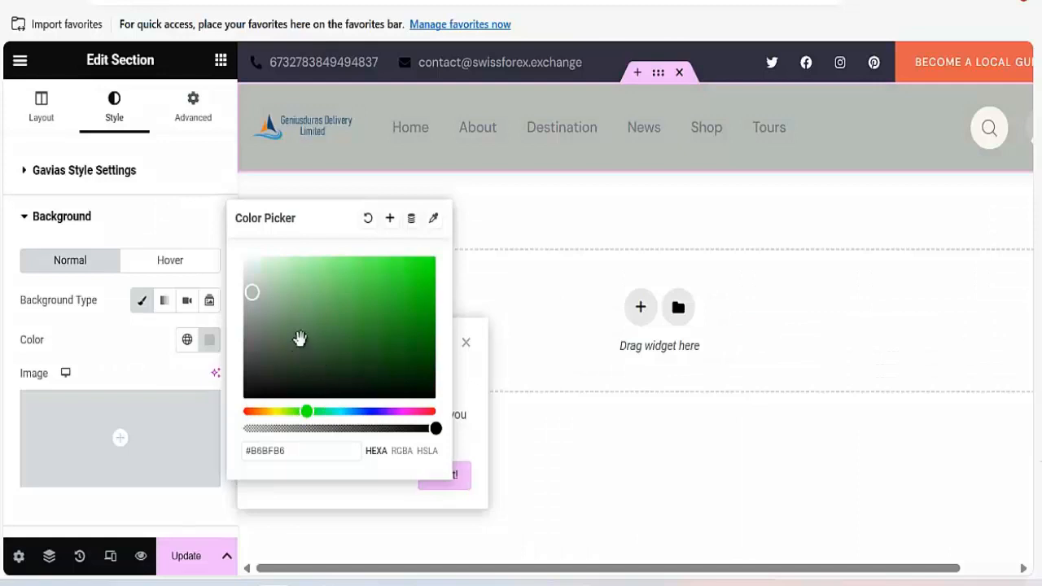
left_click_drag(253, 293, 269, 294)
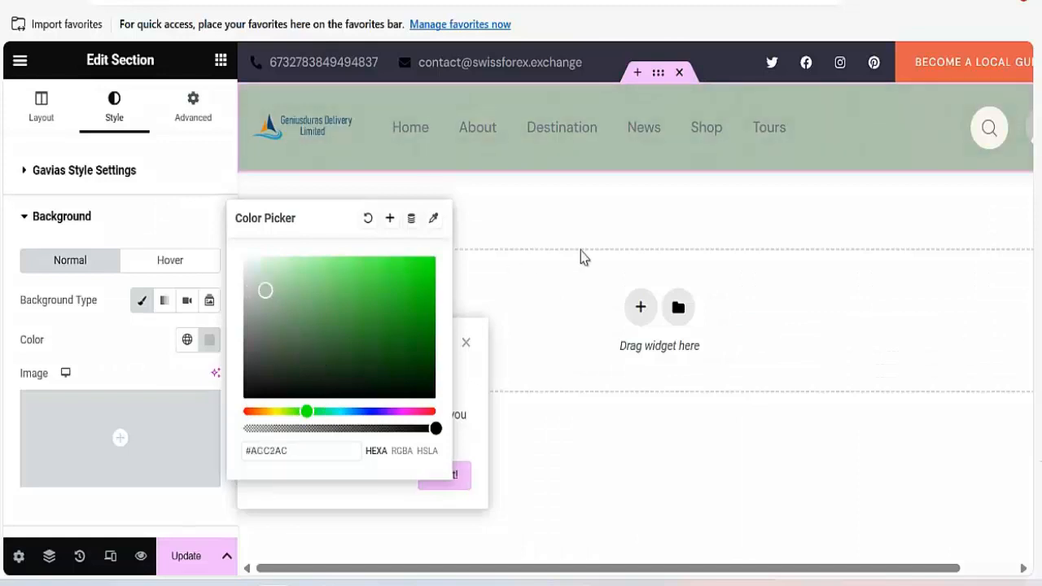
left_click(189, 558)
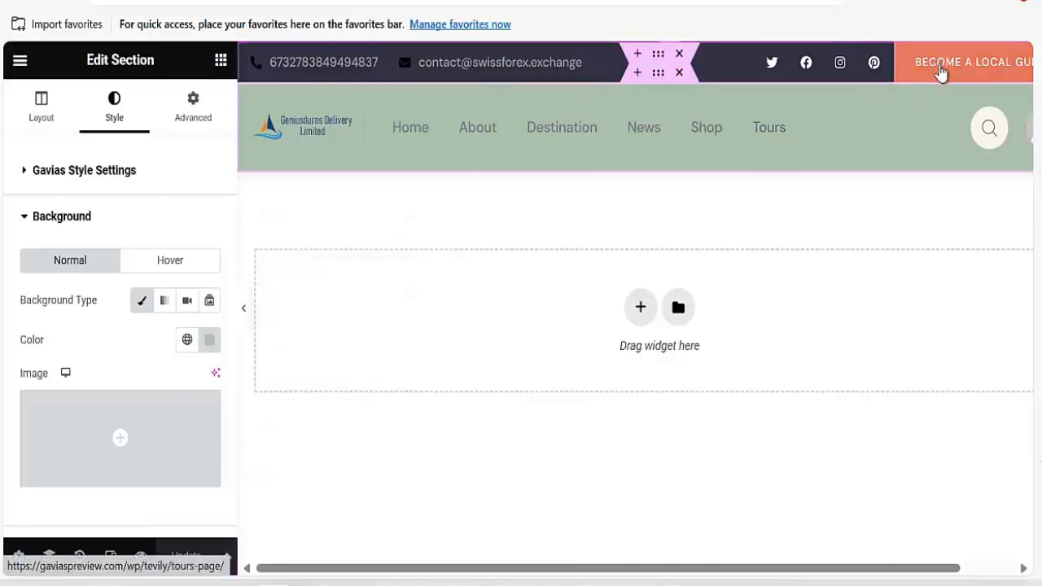
Change the Become a Local Guide button's link to # and save the header.
left_click(961, 70)
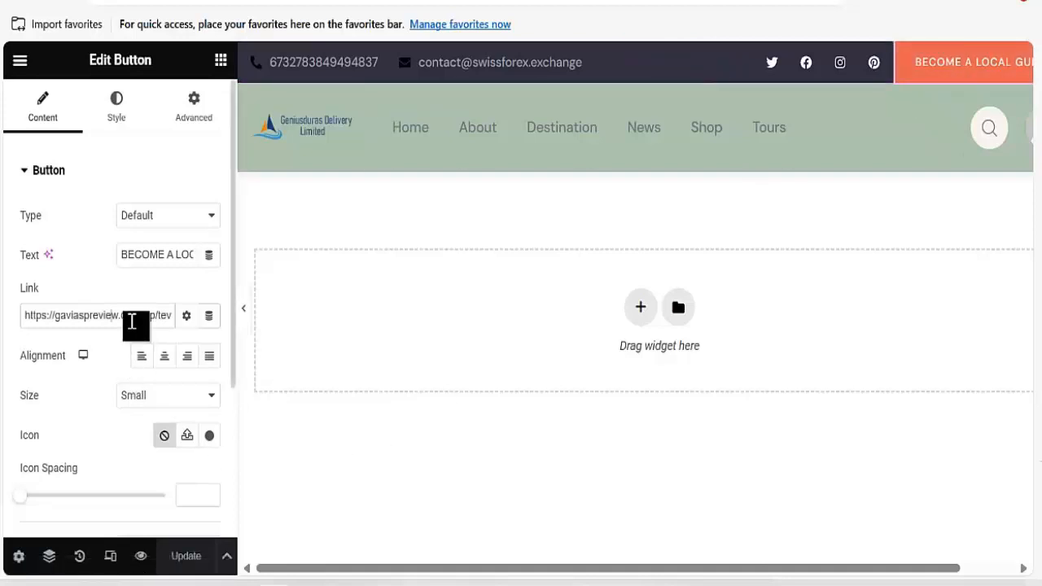
triple_click(132, 317)
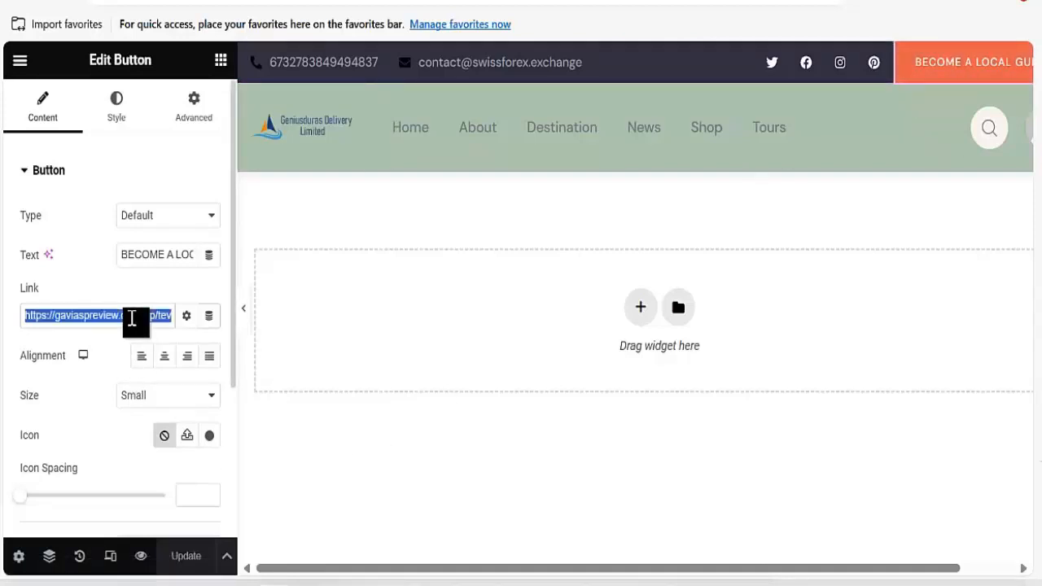
type("#")
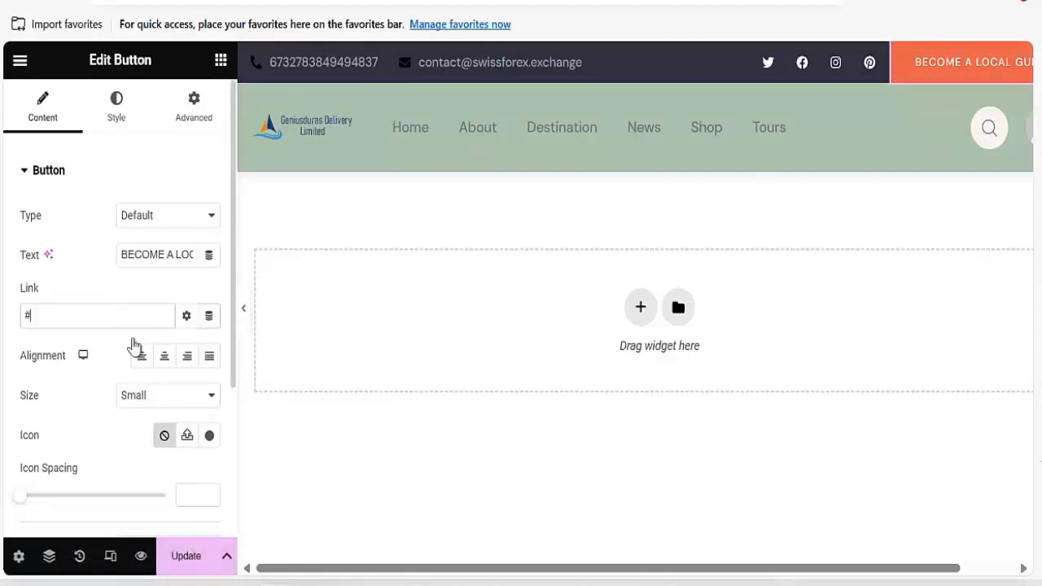
left_click(189, 556)
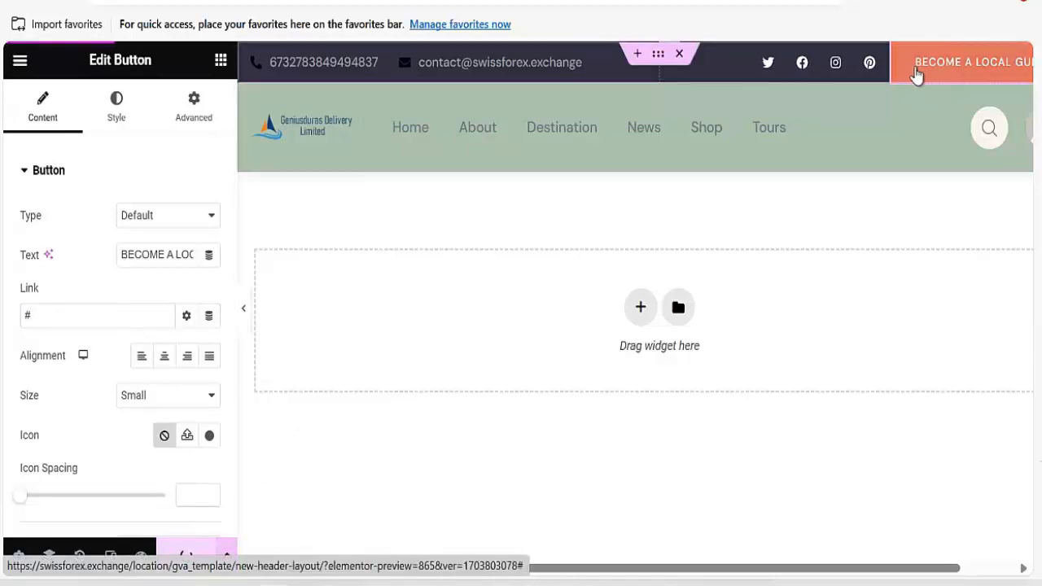
left_click(116, 114)
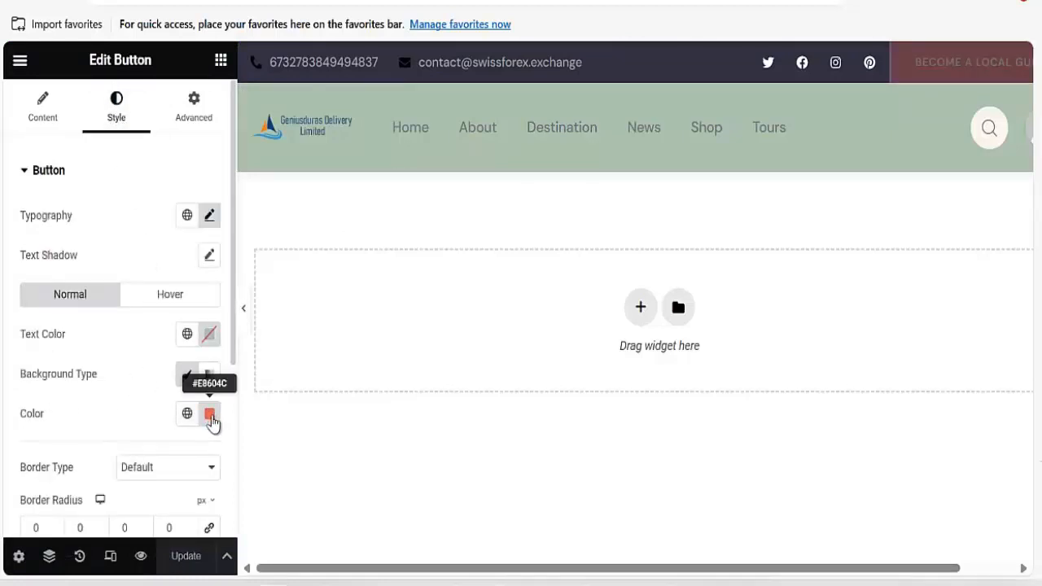
Make the Become a Local Guide button's background pink #E84CDC and save.
left_click(210, 415)
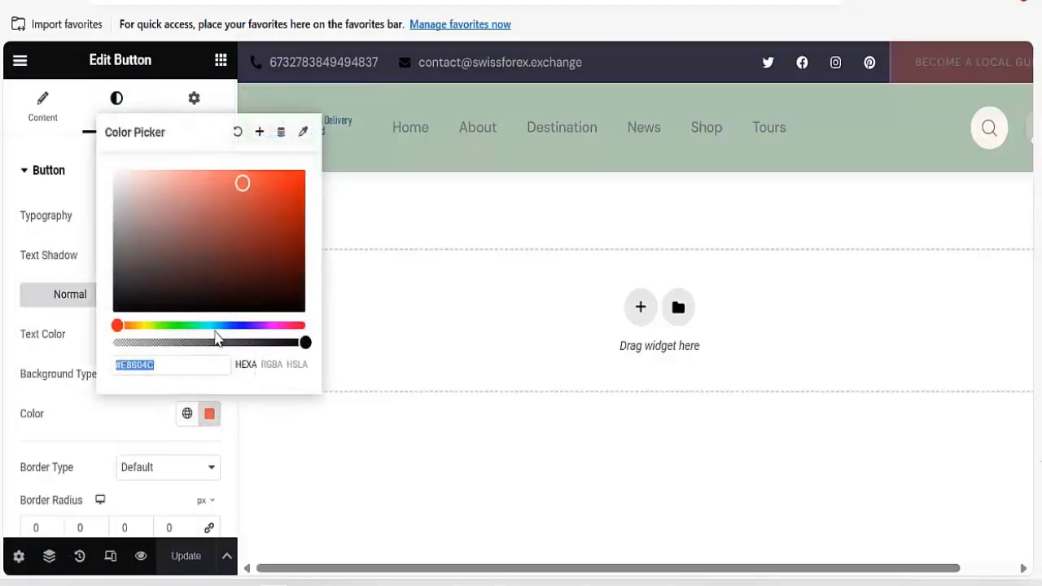
left_click(275, 326)
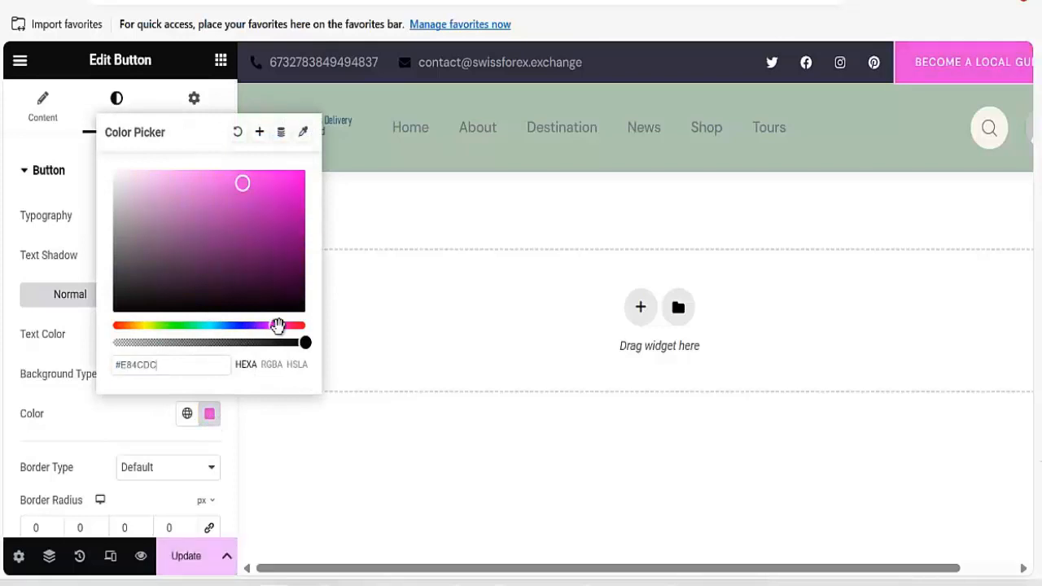
left_click(170, 562)
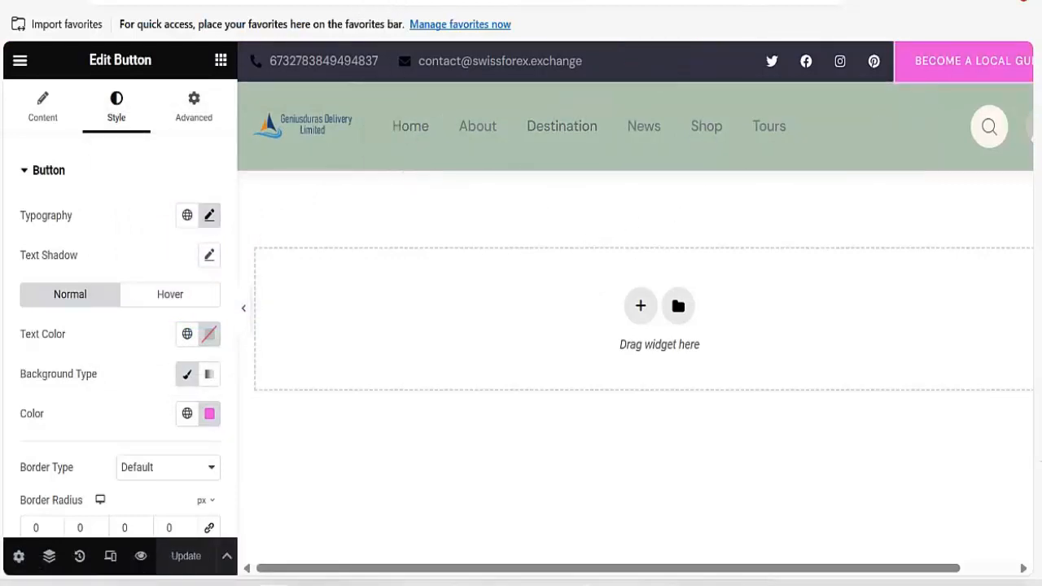
Switch back to the Tevily Template admin page.
left_click(364, 0)
left_click(431, 0)
left_click(364, 1)
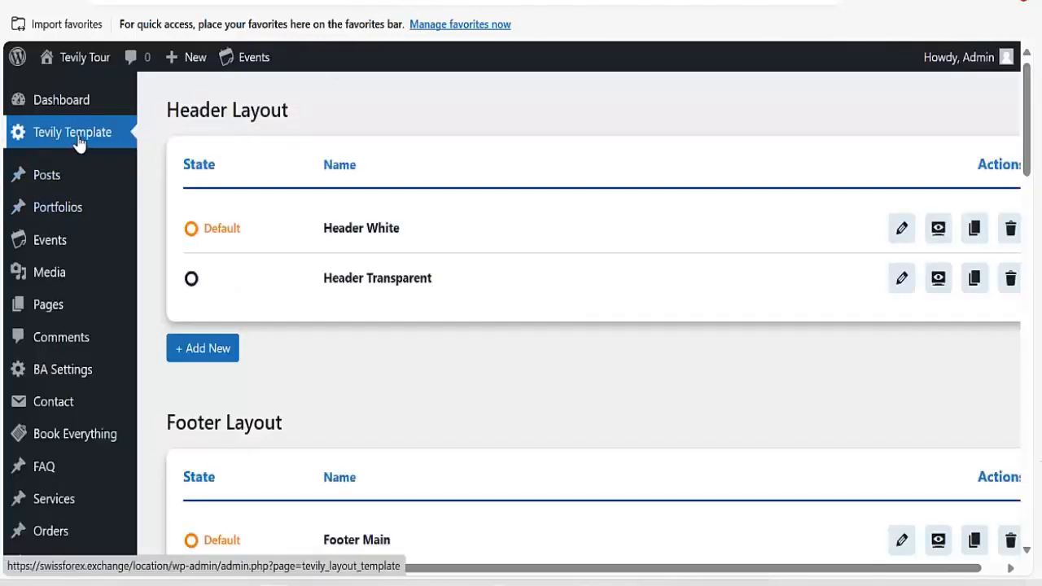
Open the Tevily Tour site via the admin bar's Visit Site link in a new tab.
scroll(416, 326, "down", 5)
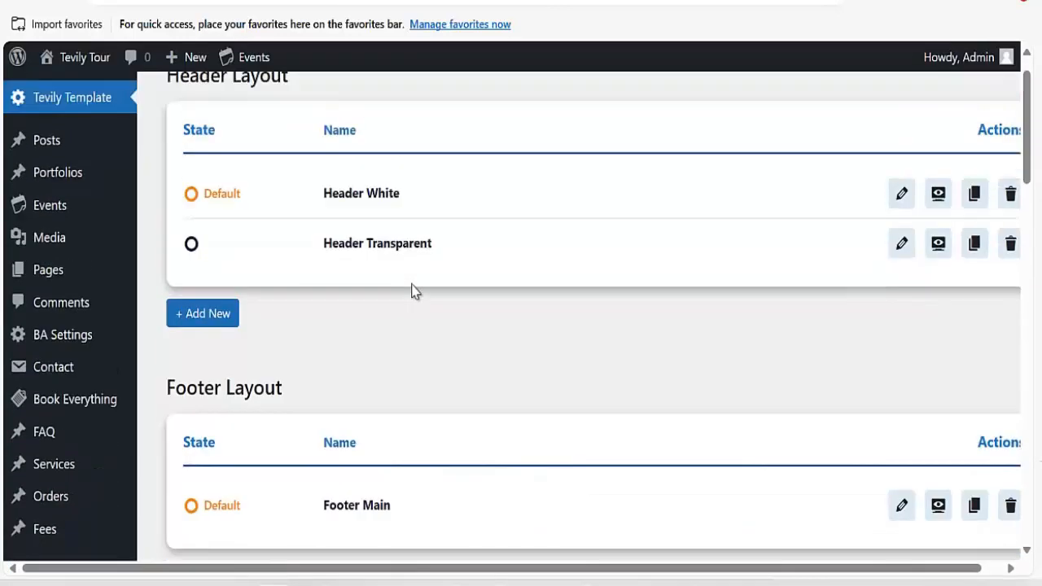
scroll(94, 418, "down", 5)
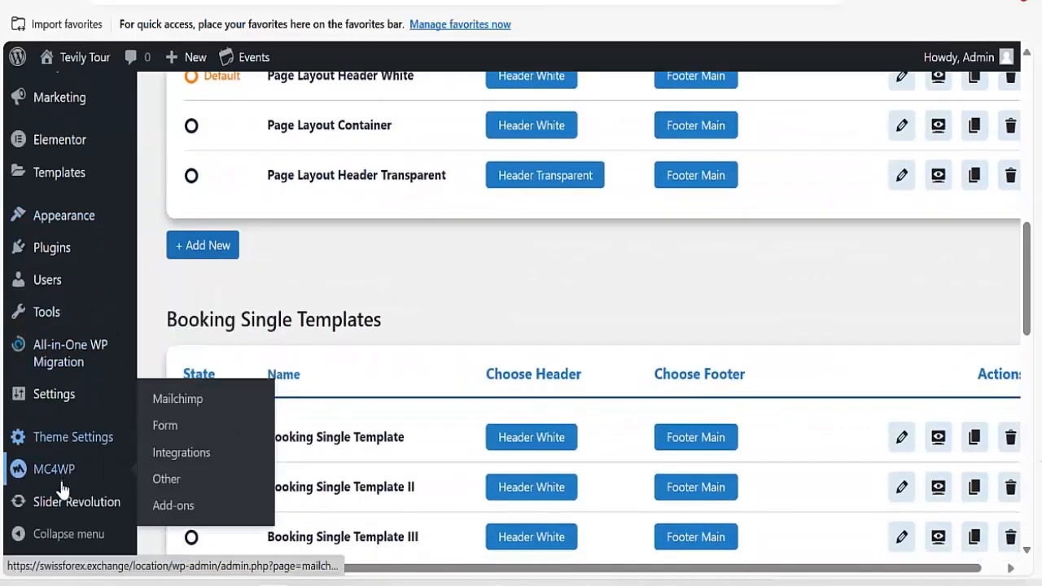
mouse_move(63, 454)
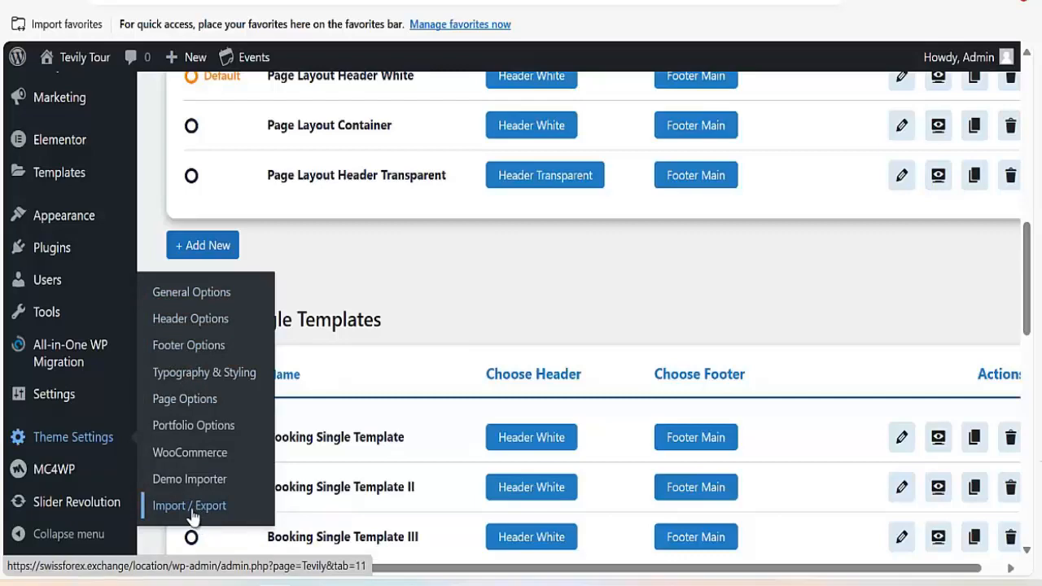
scroll(179, 397, "up", 4)
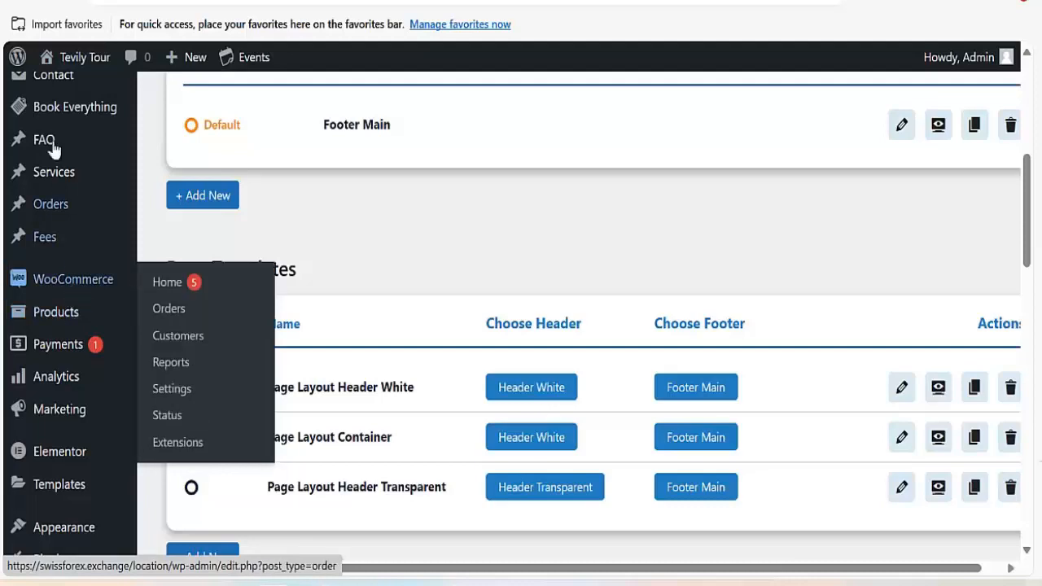
mouse_move(57, 120)
scroll(57, 120, "up", 5)
mouse_move(72, 65)
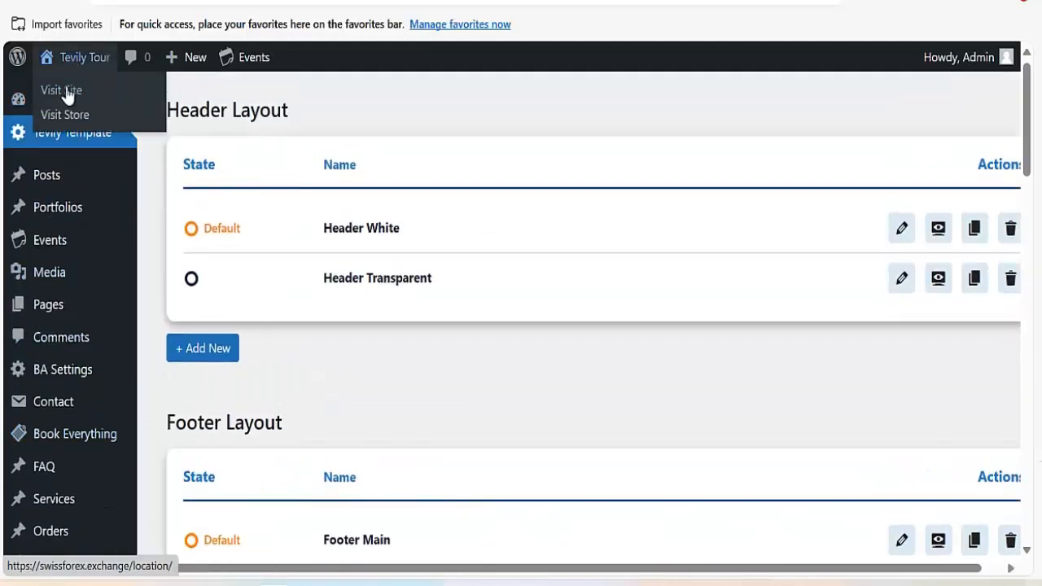
right_click(67, 96)
left_click(154, 106)
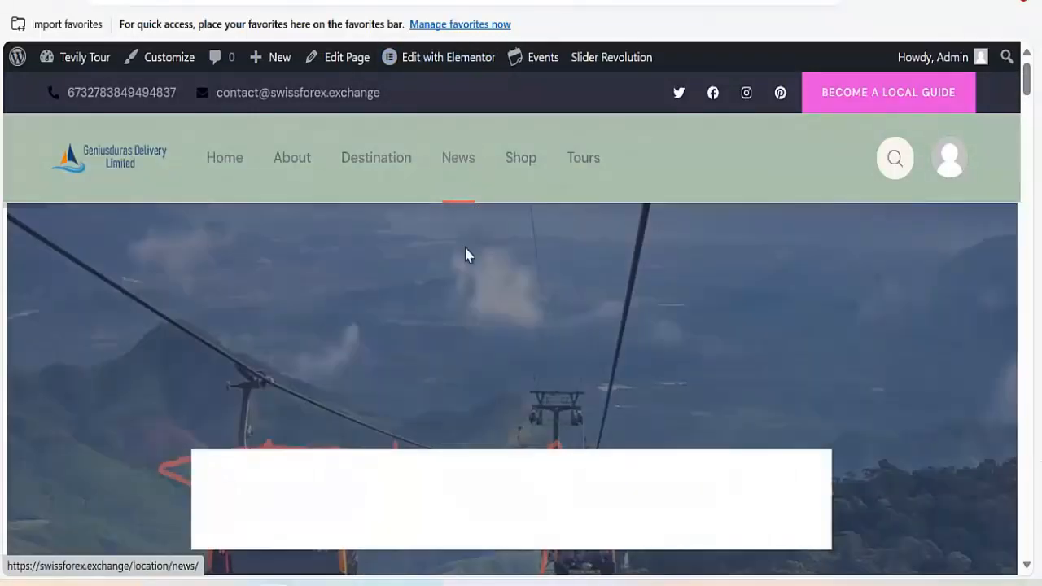
mouse_move(449, 63)
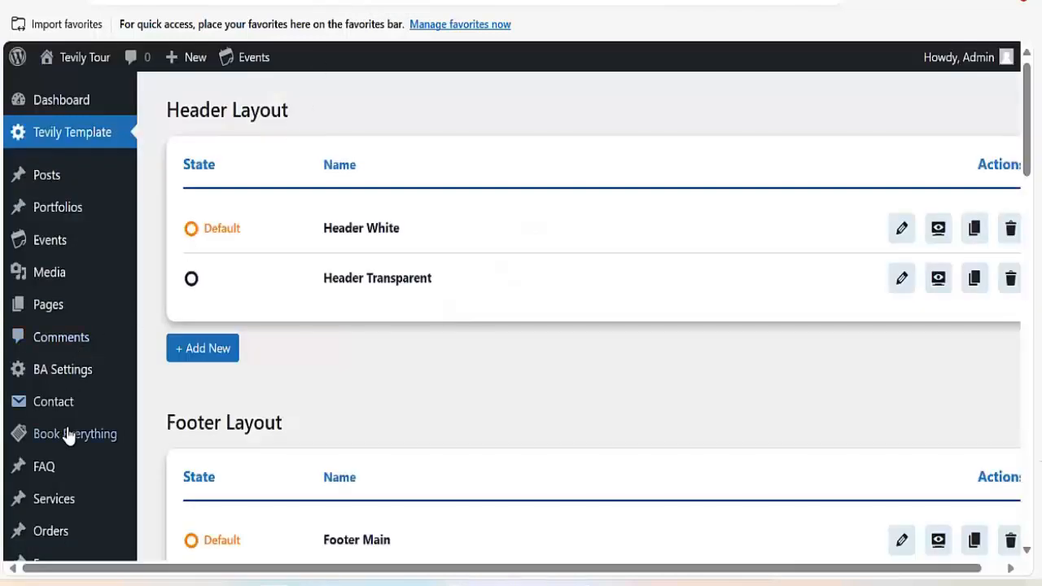
scroll(68, 437, "down", 4)
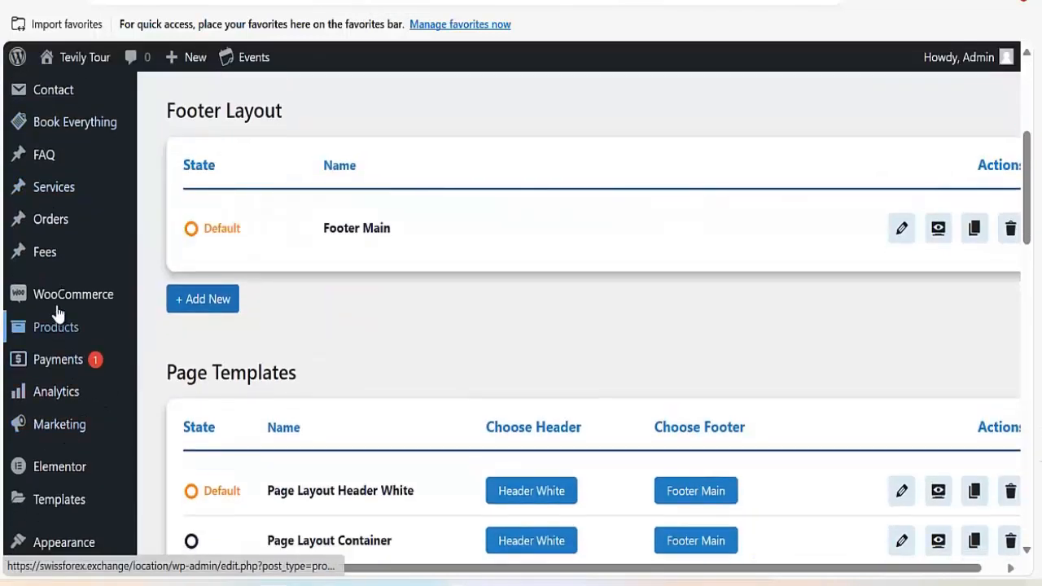
Open WooCommerce's General store settings and scroll through them.
mouse_move(57, 308)
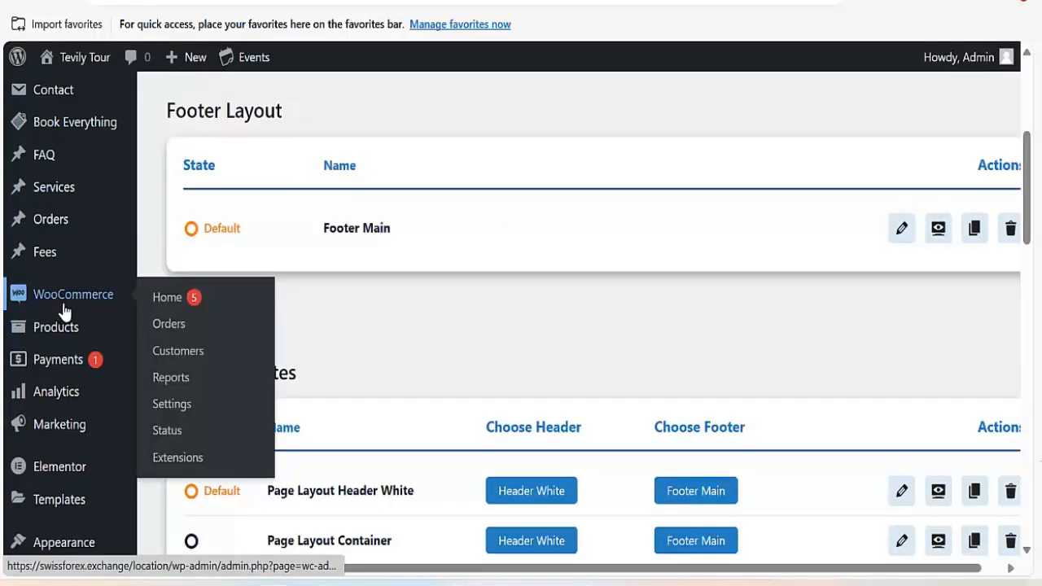
left_click(175, 413)
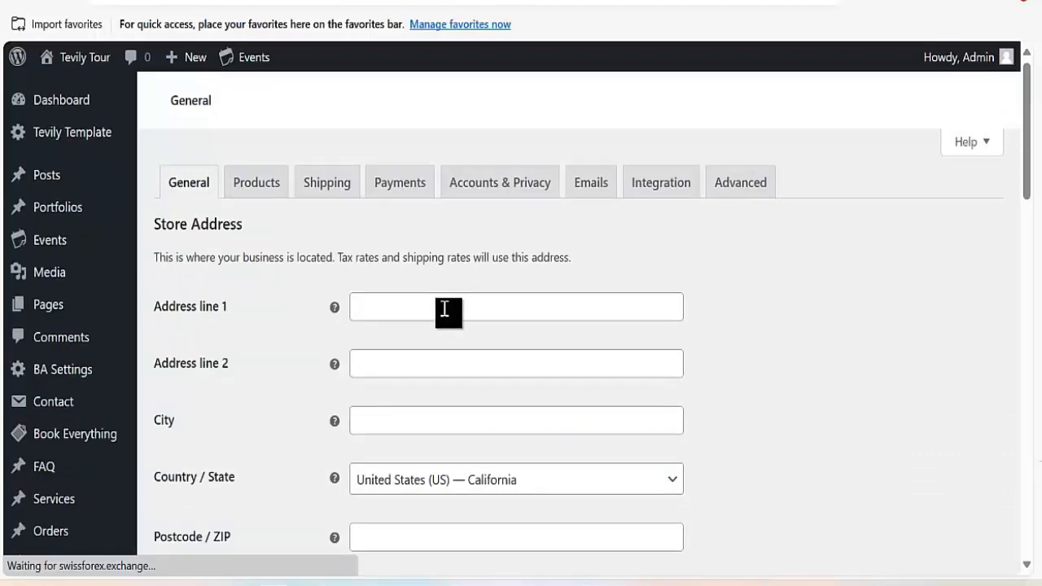
scroll(376, 326, "down", 5)
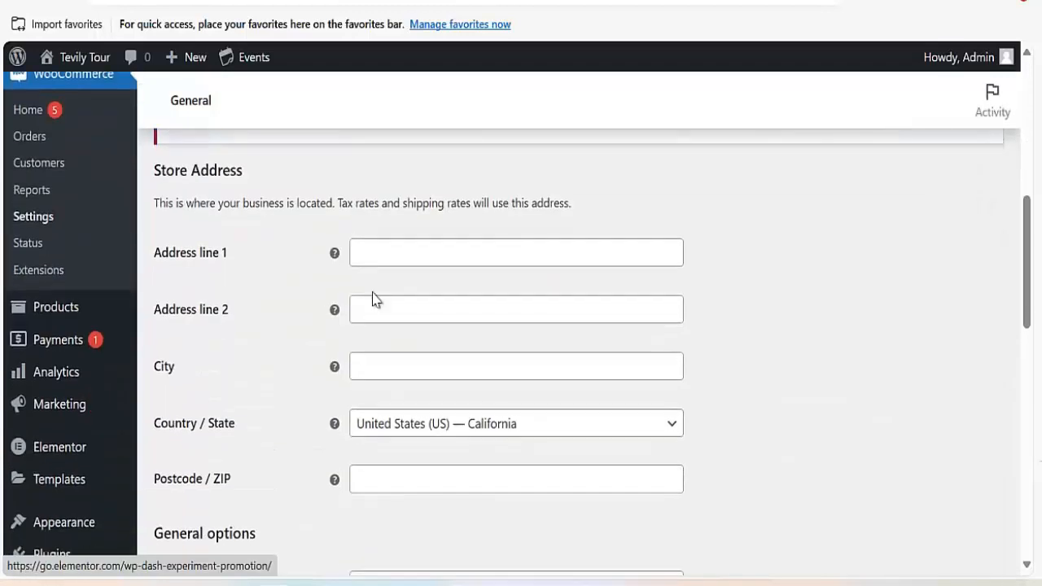
scroll(383, 371, "down", 3)
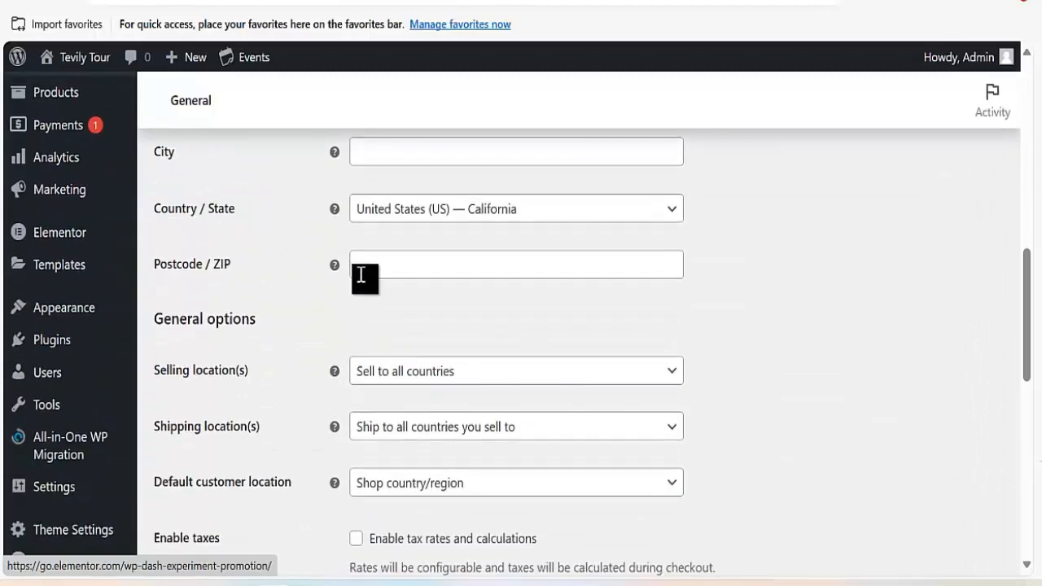
scroll(399, 270, "up", 3)
scroll(402, 398, "down", 7)
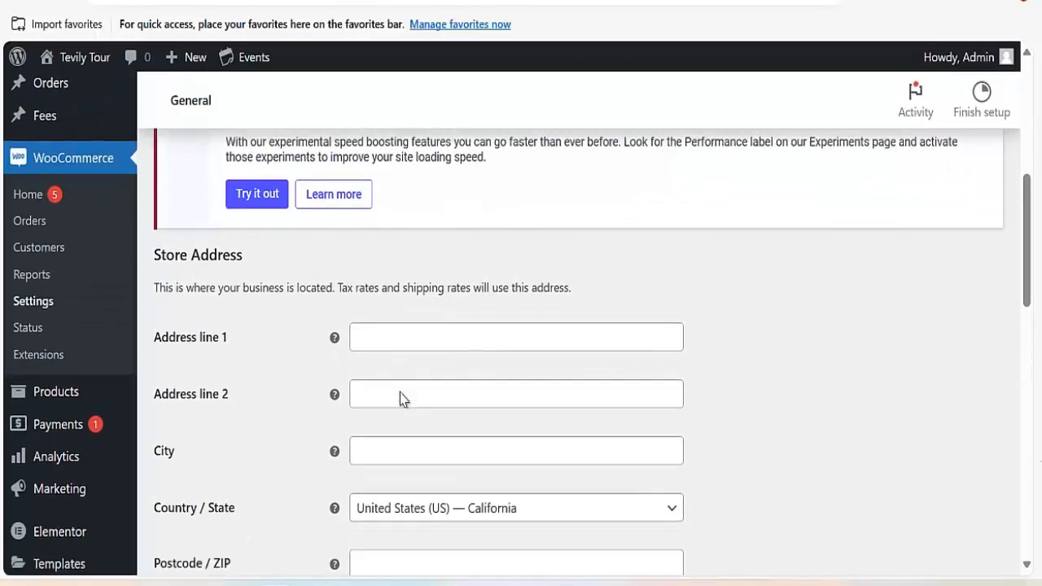
scroll(402, 427, "down", 2)
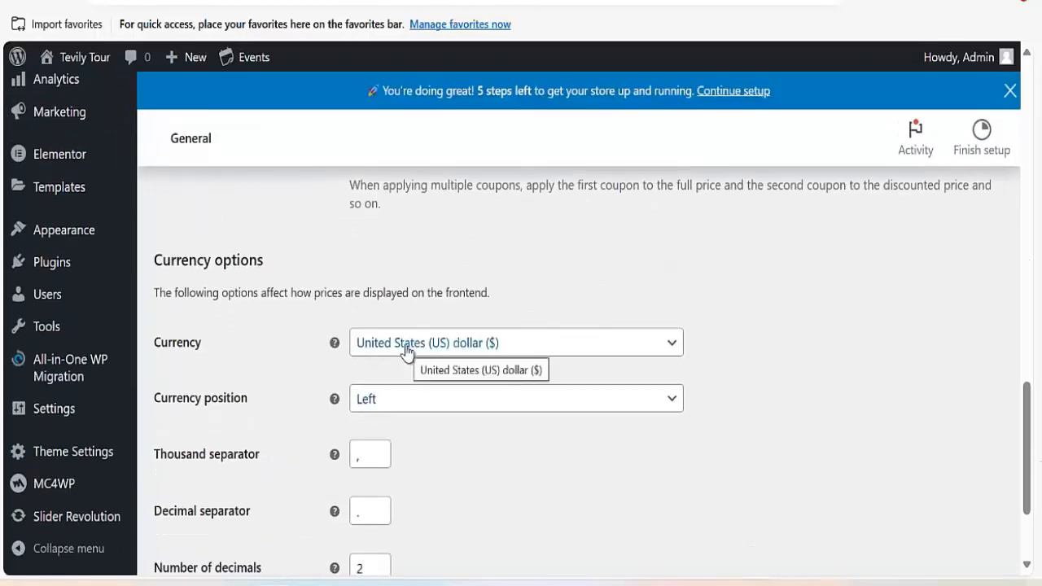
Check the currency list, leaving it as United States (US) dollar.
left_click(525, 355)
left_click(720, 331)
scroll(440, 326, "up", 8)
scroll(440, 354, "up", 4)
scroll(449, 356, "down", 15)
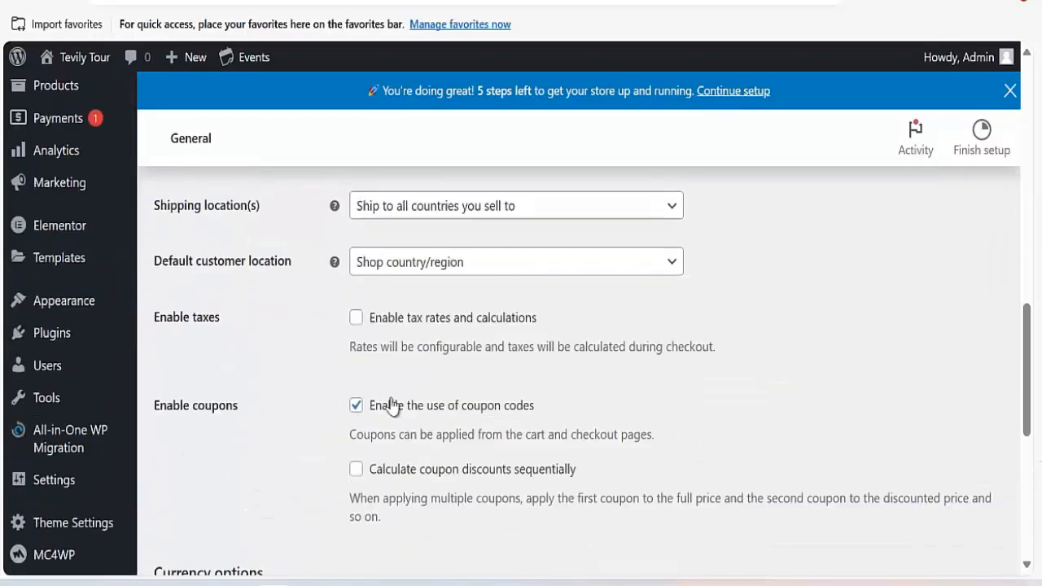
scroll(468, 396, "up", 15)
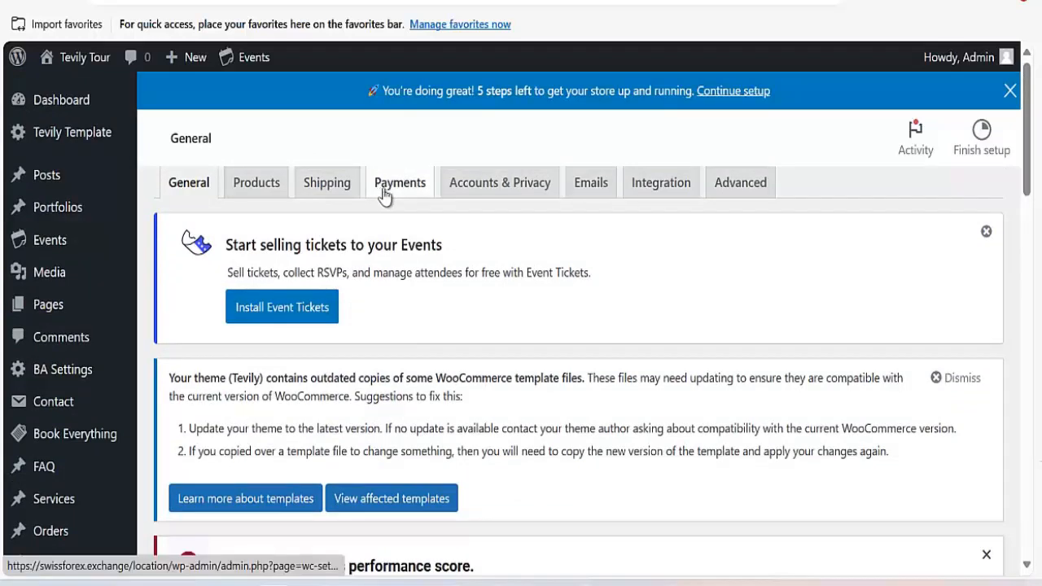
Open WooCommerce's Payments tab and the Cash on delivery method.
left_click(402, 196)
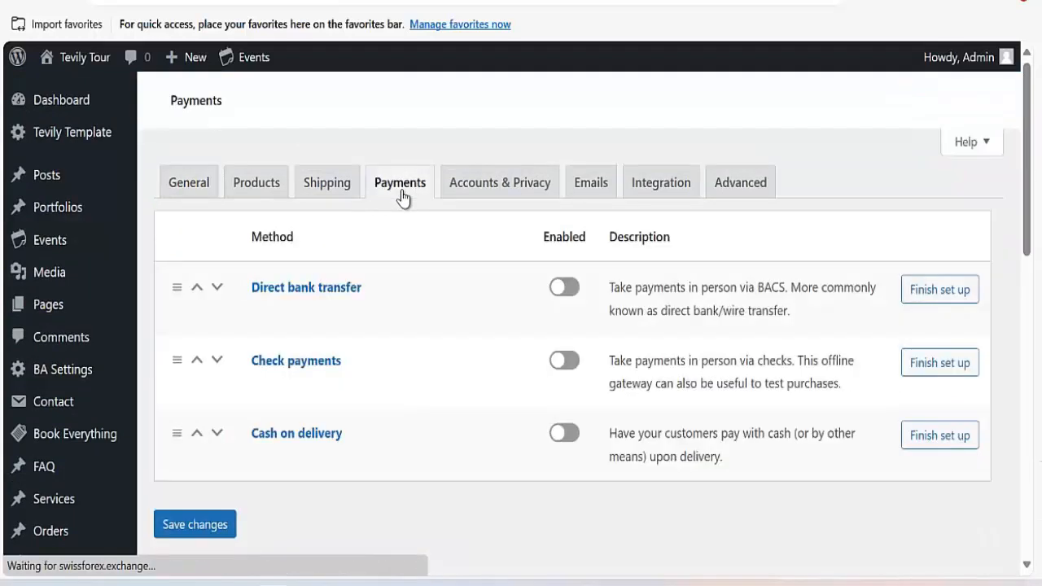
scroll(503, 355, "down", 8)
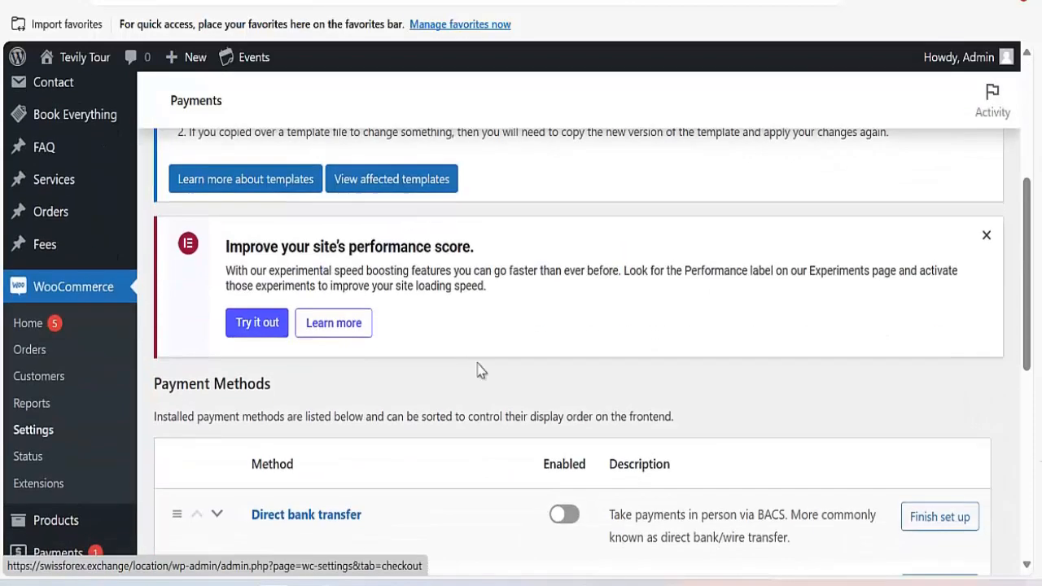
left_click(311, 202)
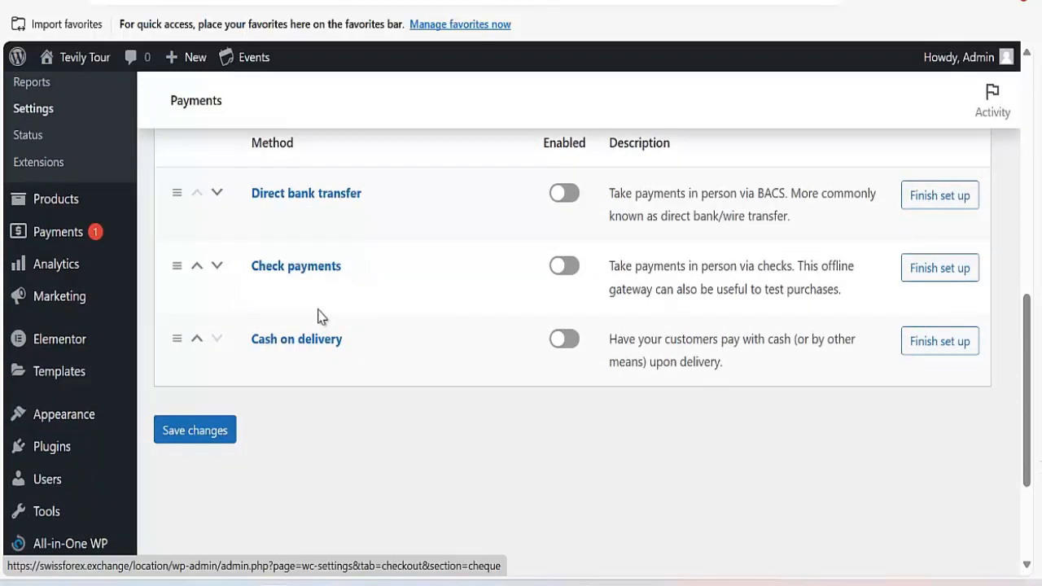
left_click(323, 343)
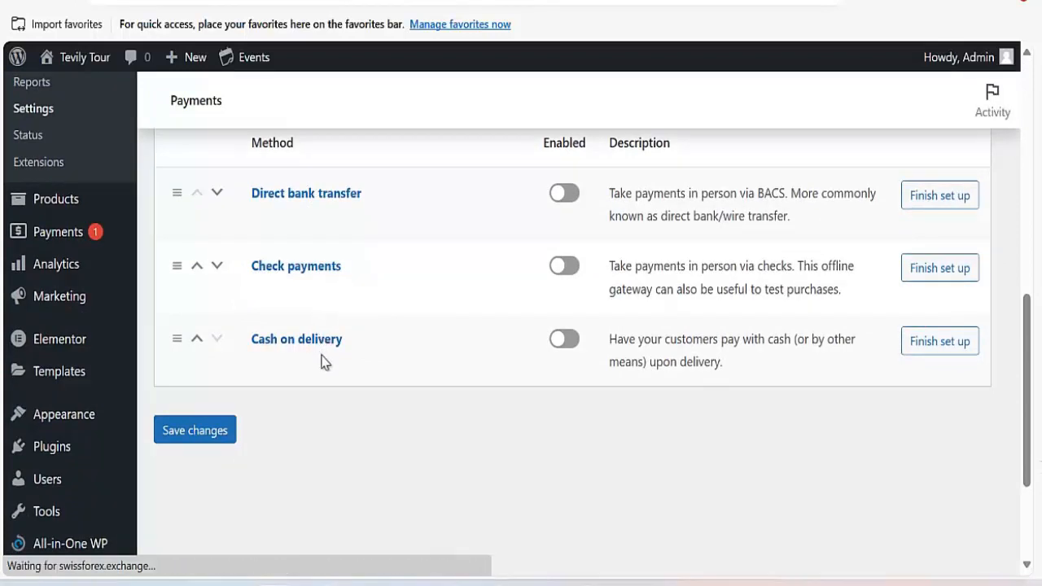
left_click(316, 335)
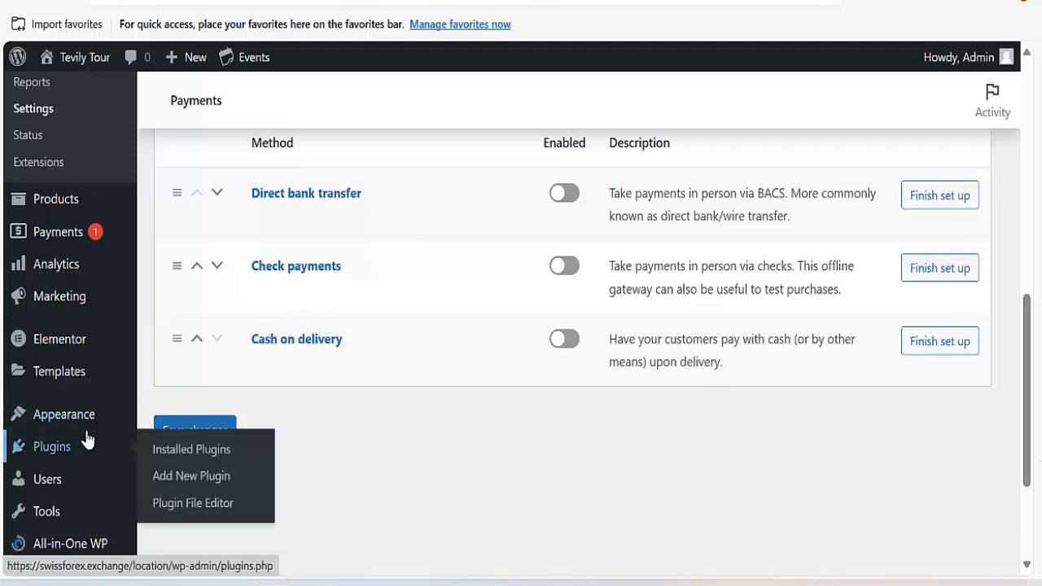
Go to Discover other payment providers in the Woo extensions store.
mouse_move(57, 451)
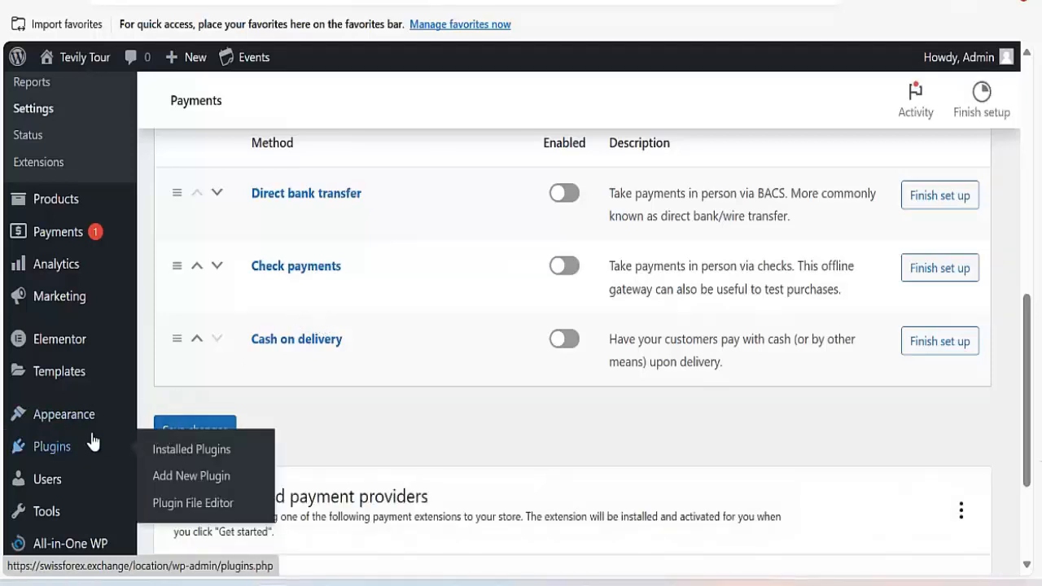
scroll(379, 421, "down", 3)
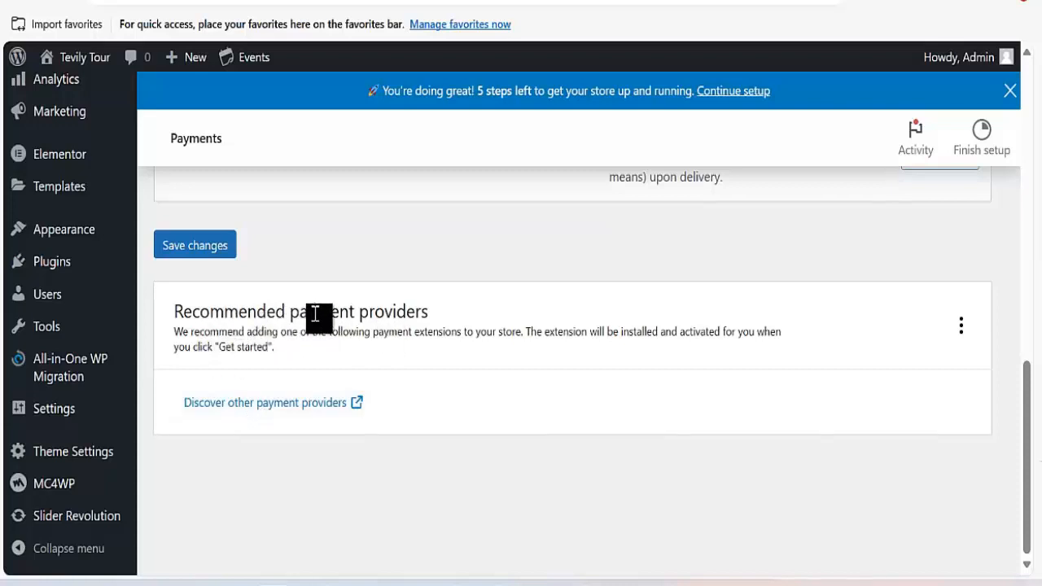
left_click(305, 411)
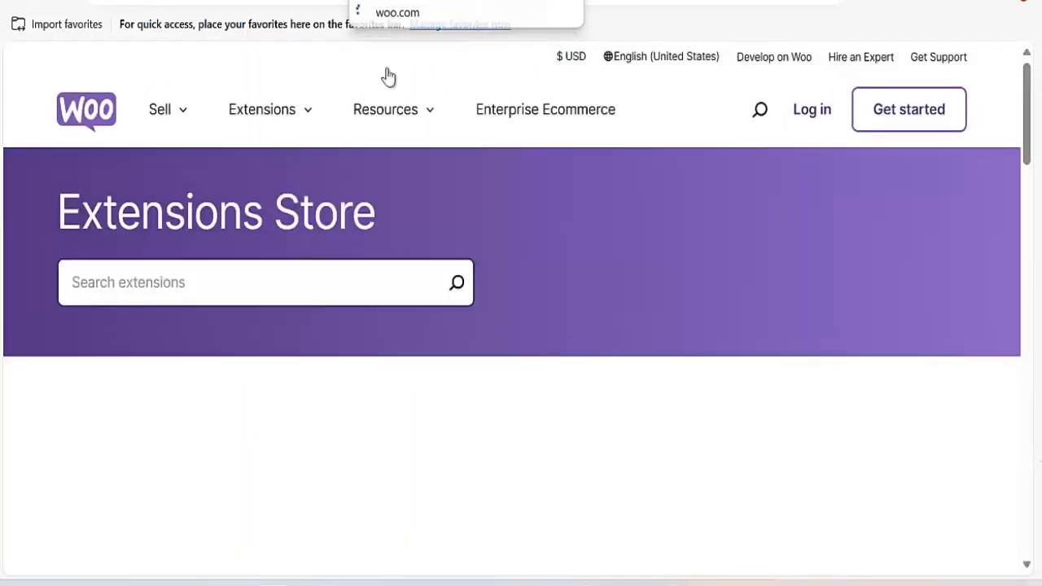
scroll(412, 240, "down", 3)
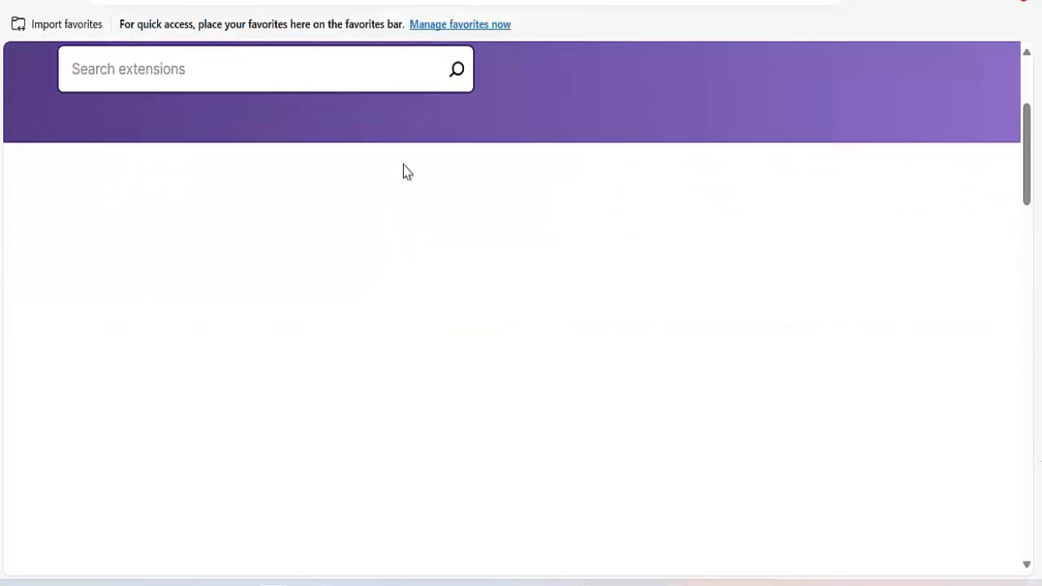
key("ctrl+w")
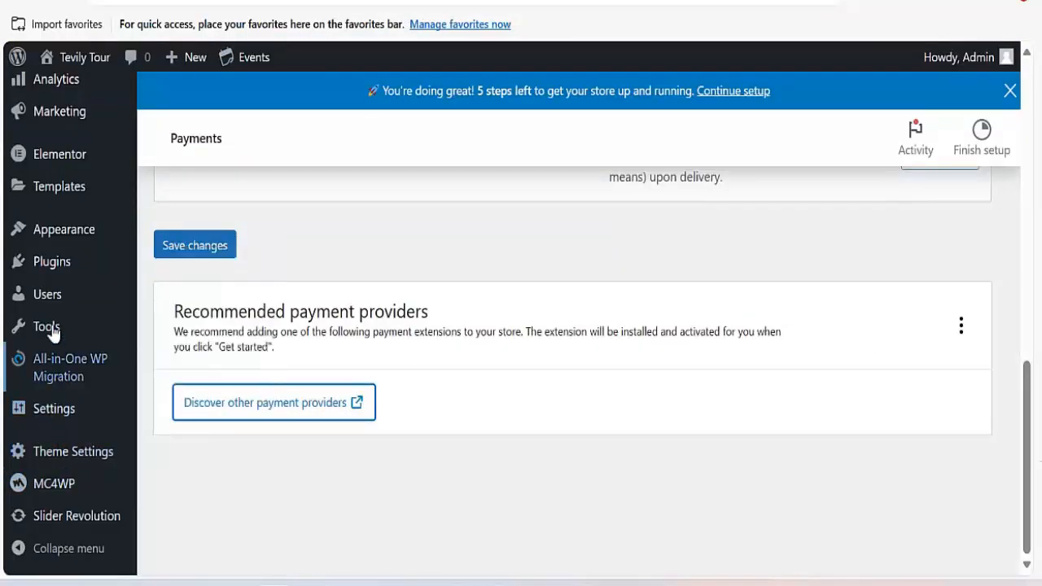
Search Add New Plugin for 'Stripe woocommerce' and browse the Stripe gateway results.
mouse_move(53, 270)
left_click(183, 296)
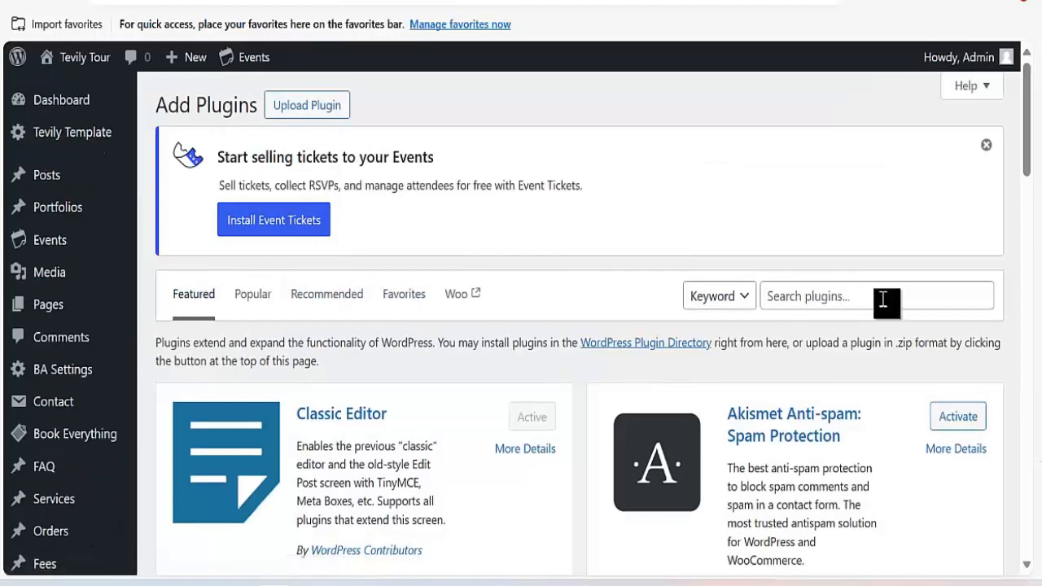
left_click(862, 300)
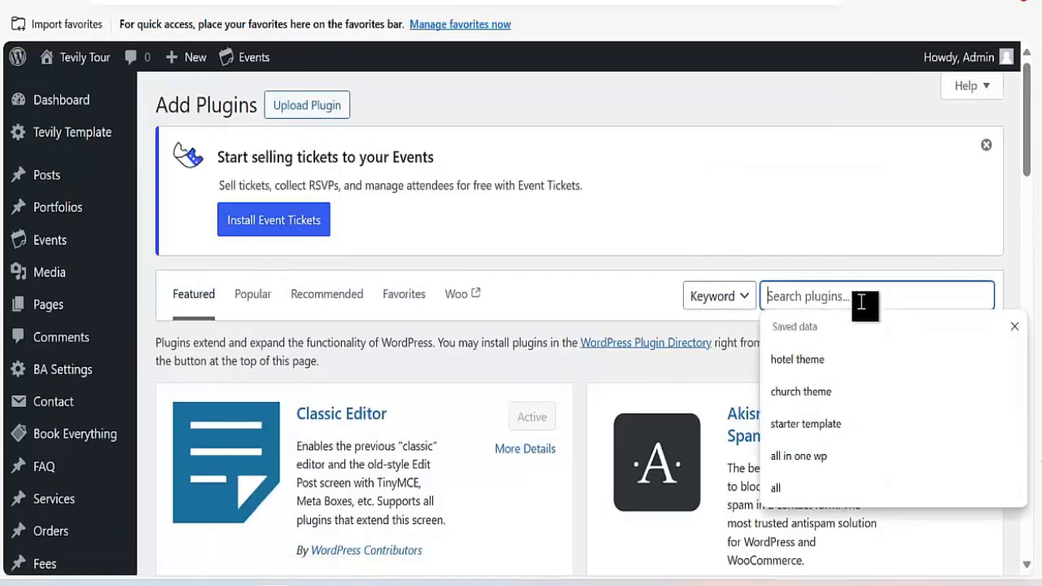
type("Stripe woocommerce")
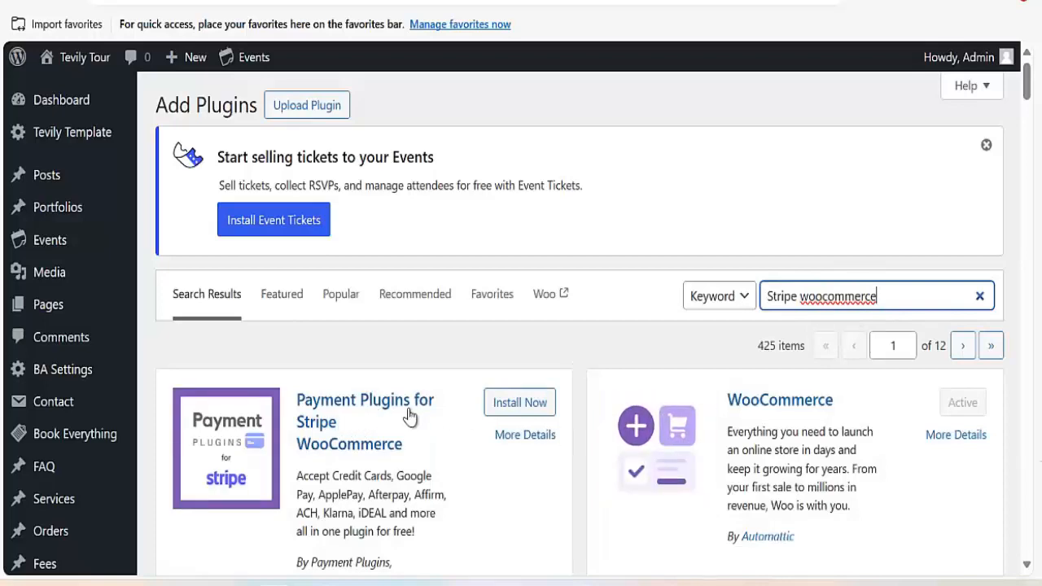
scroll(403, 419, "down", 3)
scroll(407, 468, "down", 2)
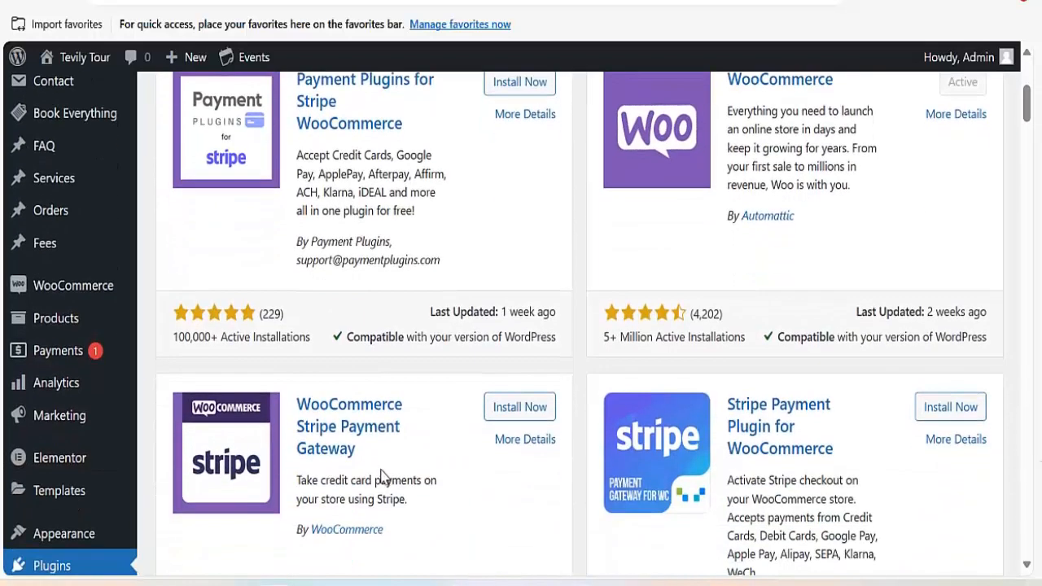
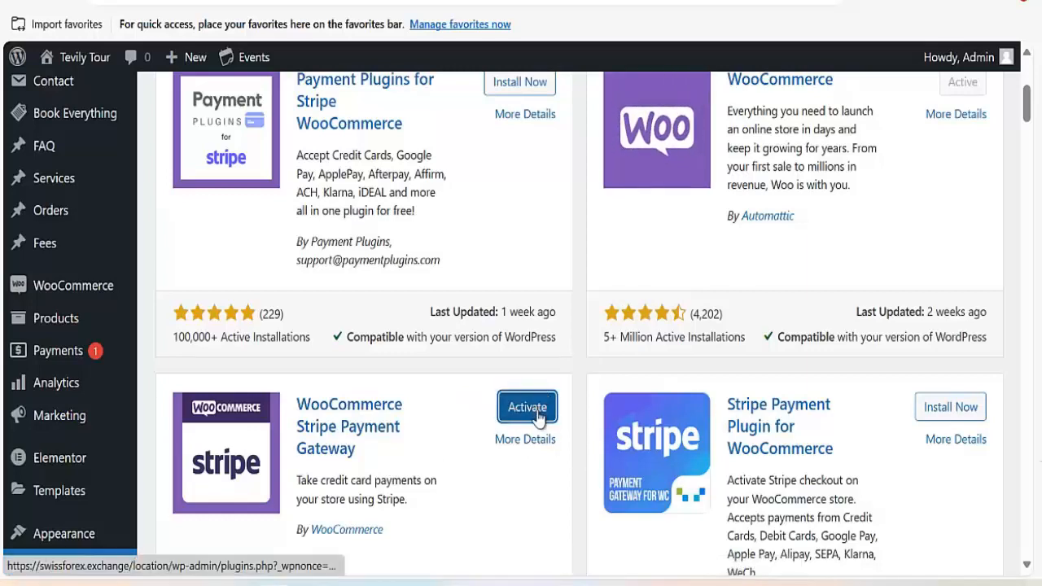
Select the word 'Stripe' in the 'Stripe woocommerce' plugin search query.
scroll(538, 417, "up", 3)
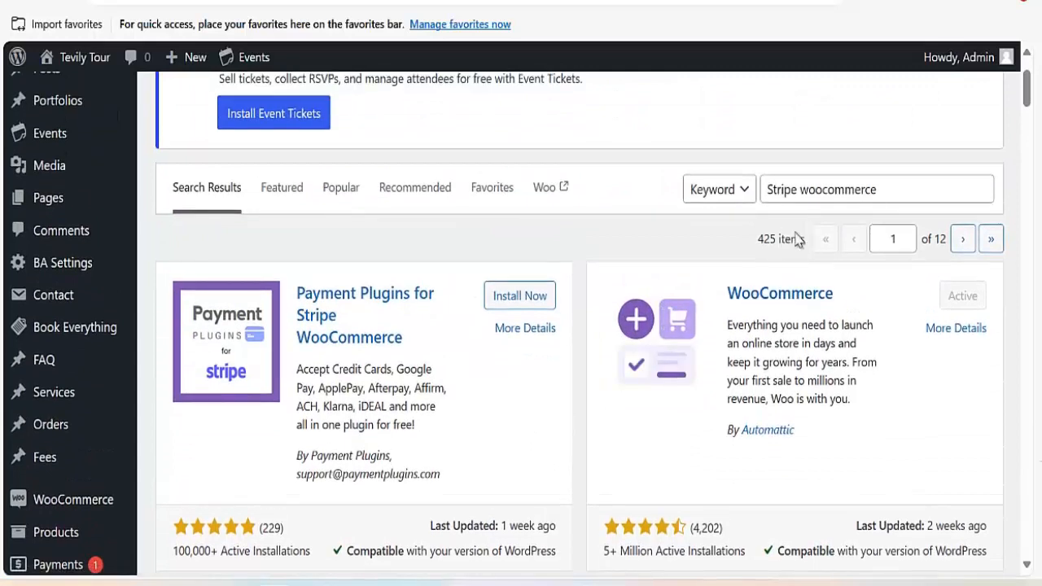
left_click(888, 187)
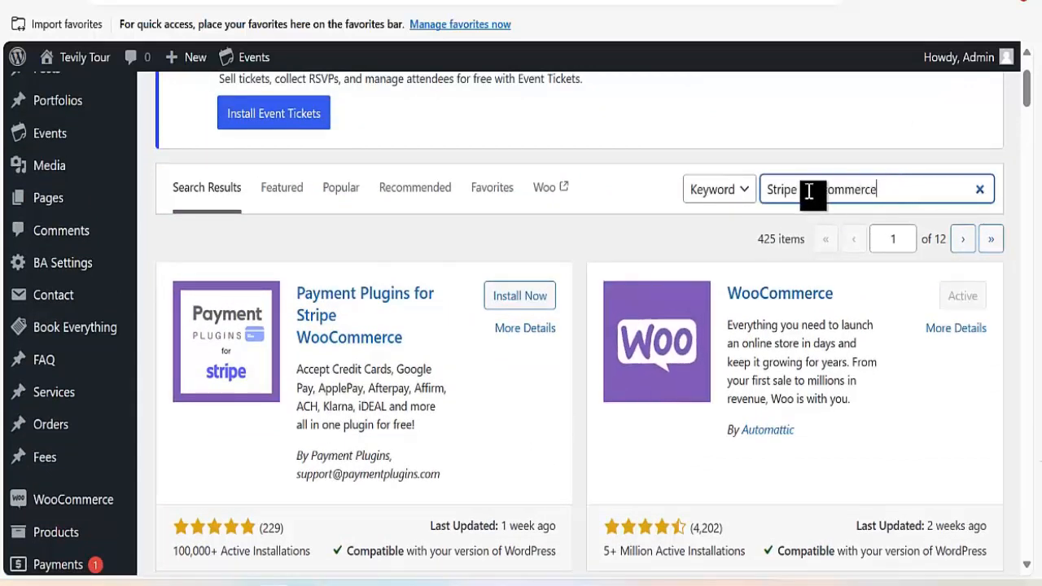
left_click_drag(796, 193, 766, 193)
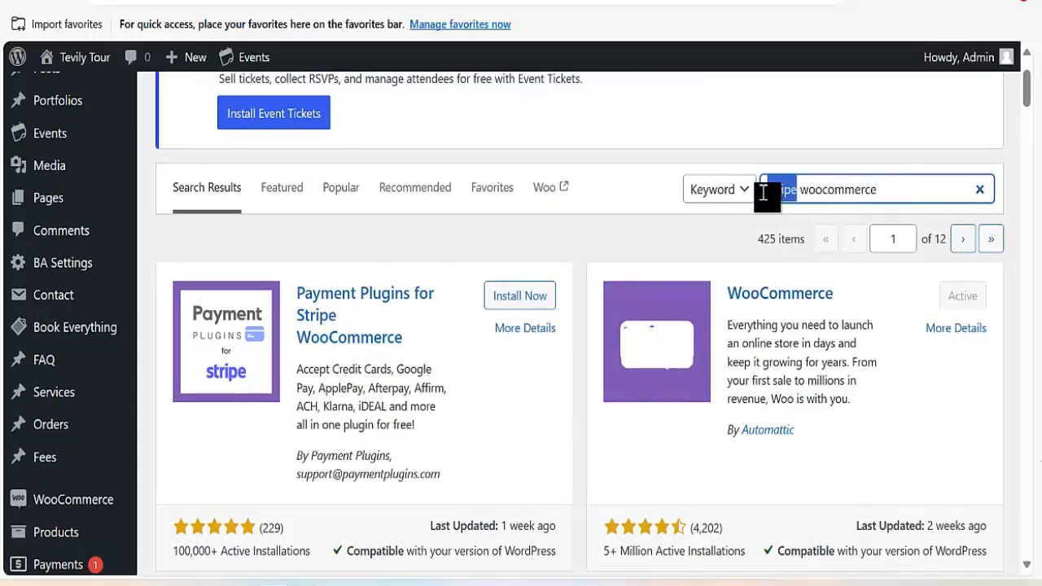
Remove 'Stripe' from the search and install WooCommerce PayPal Payments from the results.
key("BackSpace")
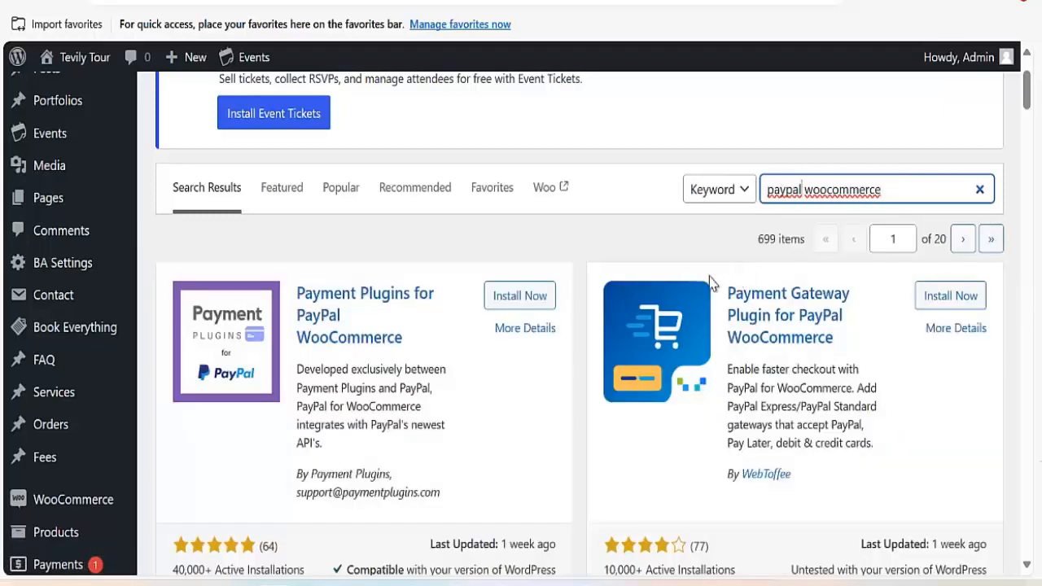
scroll(403, 350, "down", 3)
scroll(383, 380, "up", 3)
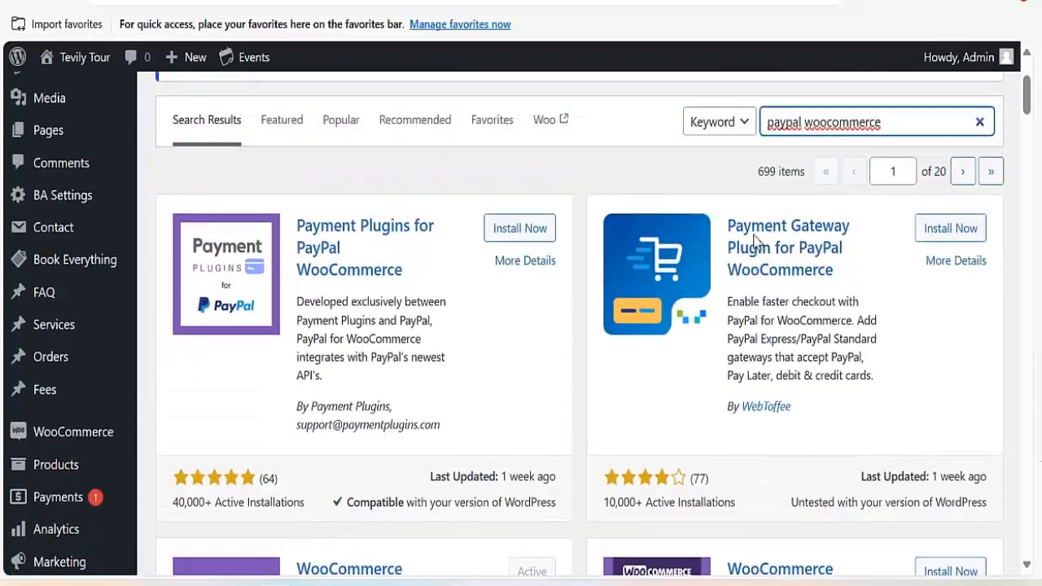
scroll(761, 254, "down", 4)
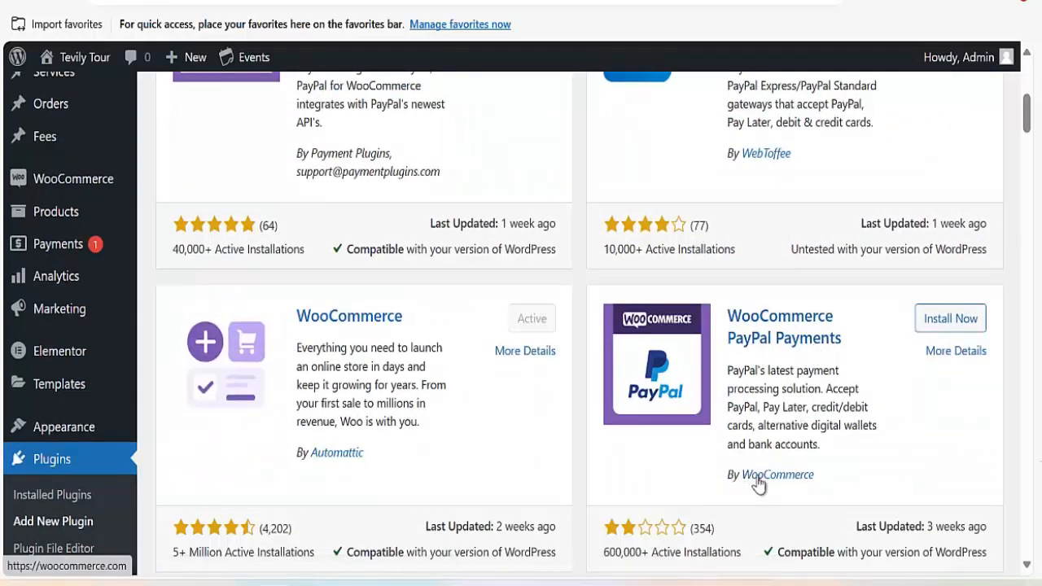
left_click(958, 327)
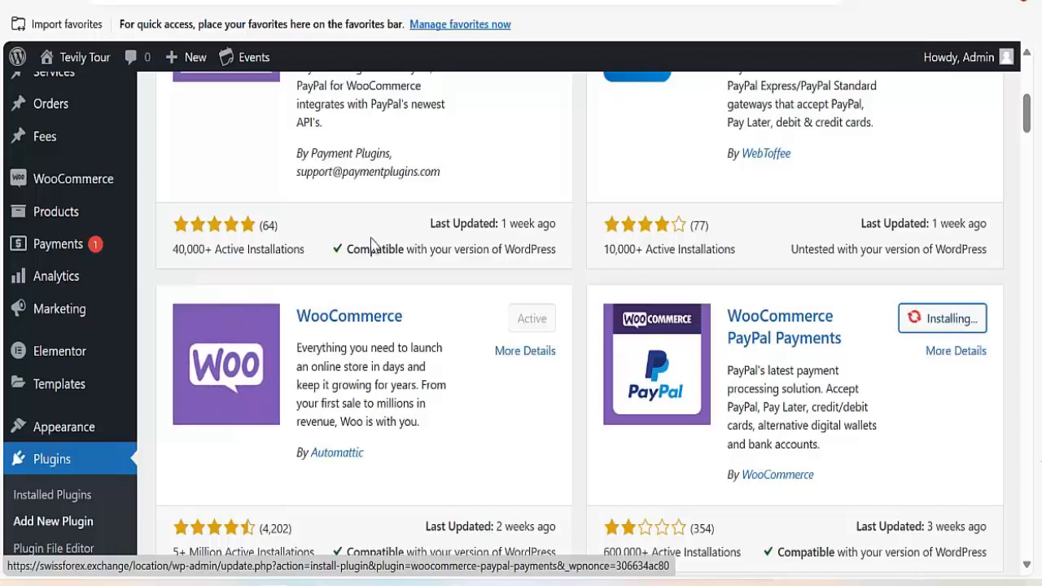
Activate the newly installed WooCommerce PayPal Payments plugin.
scroll(370, 243, "up", 5)
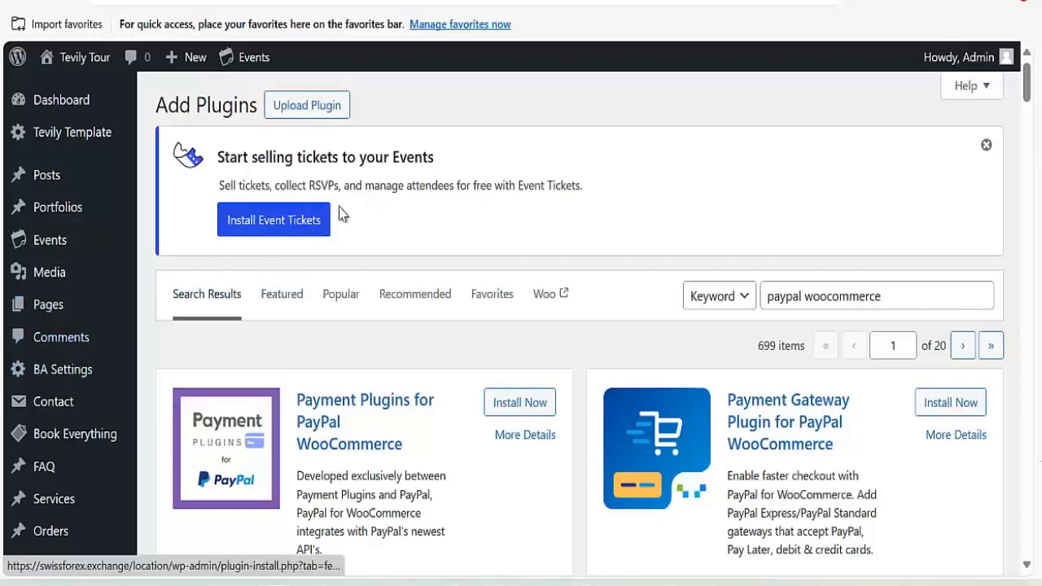
scroll(775, 294, "down", 3)
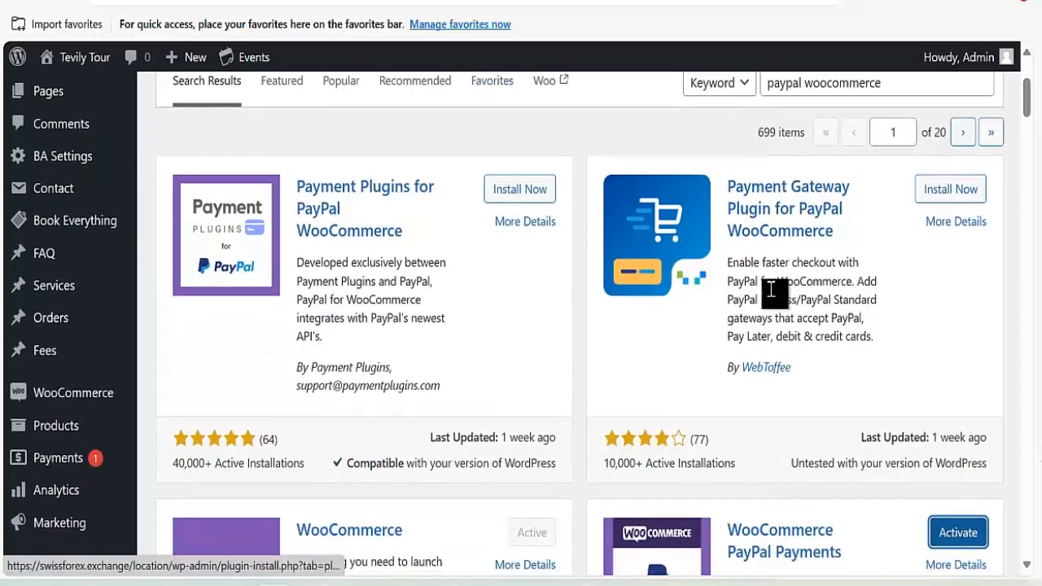
scroll(852, 412, "down", 3)
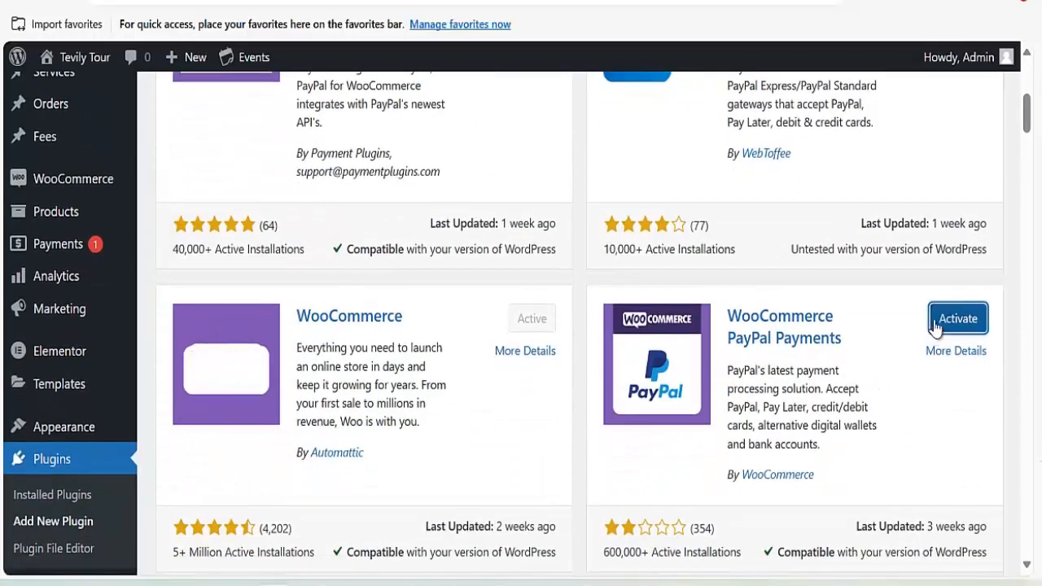
left_click(935, 326)
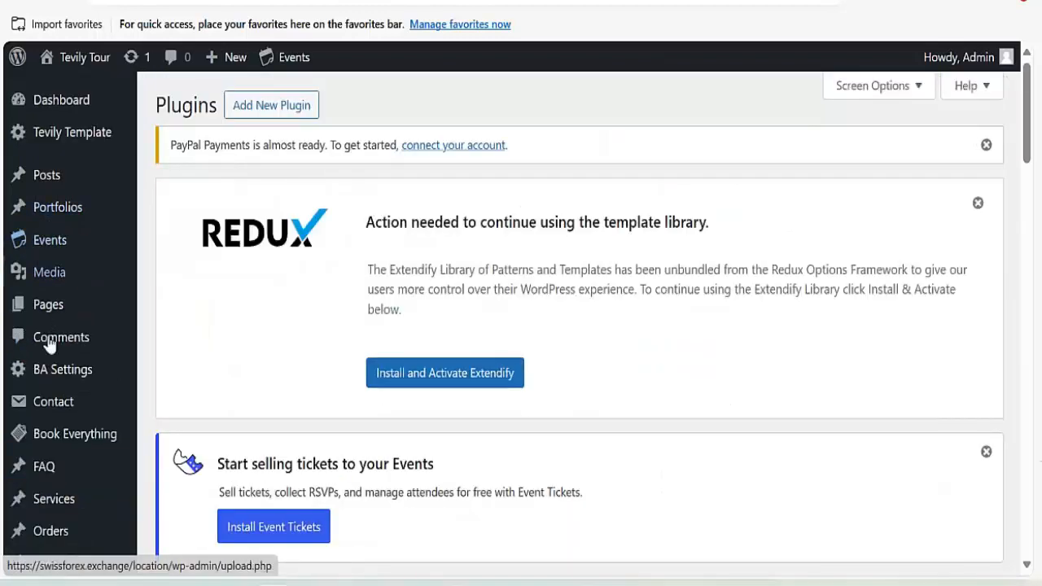
Open WooCommerce Settings on the Payments tab.
scroll(24, 442, "down", 4)
mouse_move(88, 293)
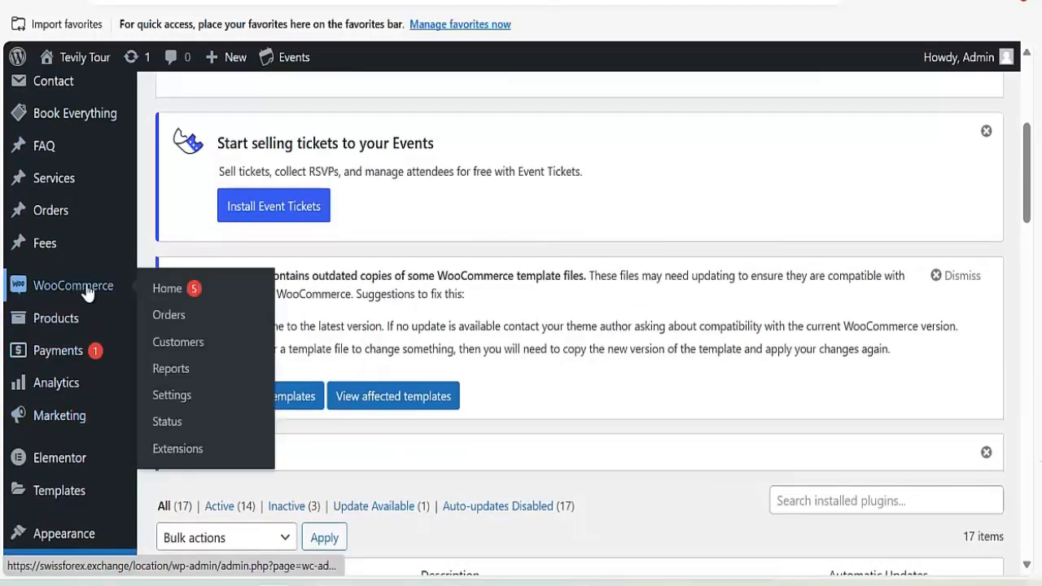
left_click(179, 400)
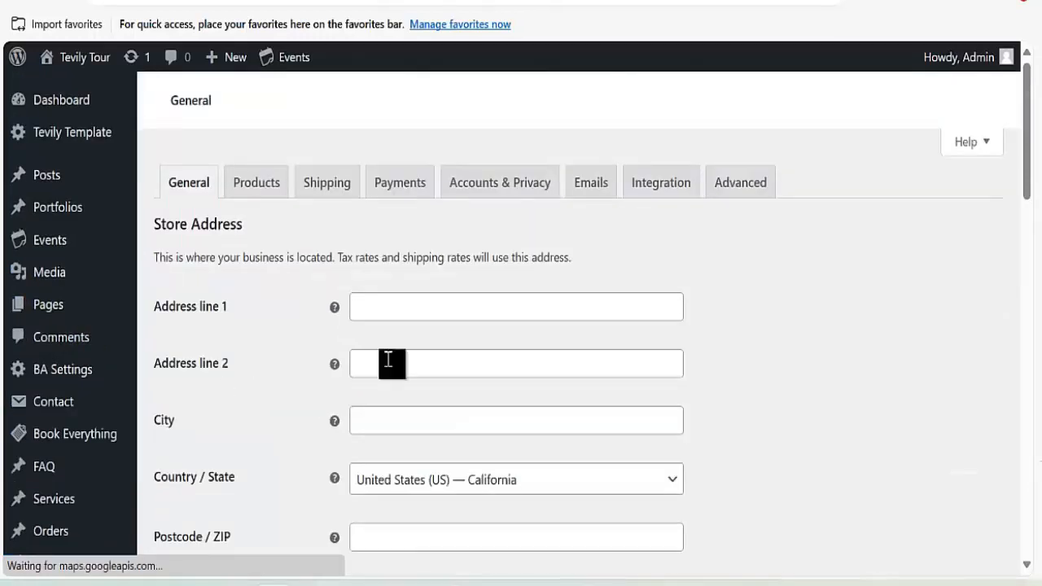
left_click(395, 187)
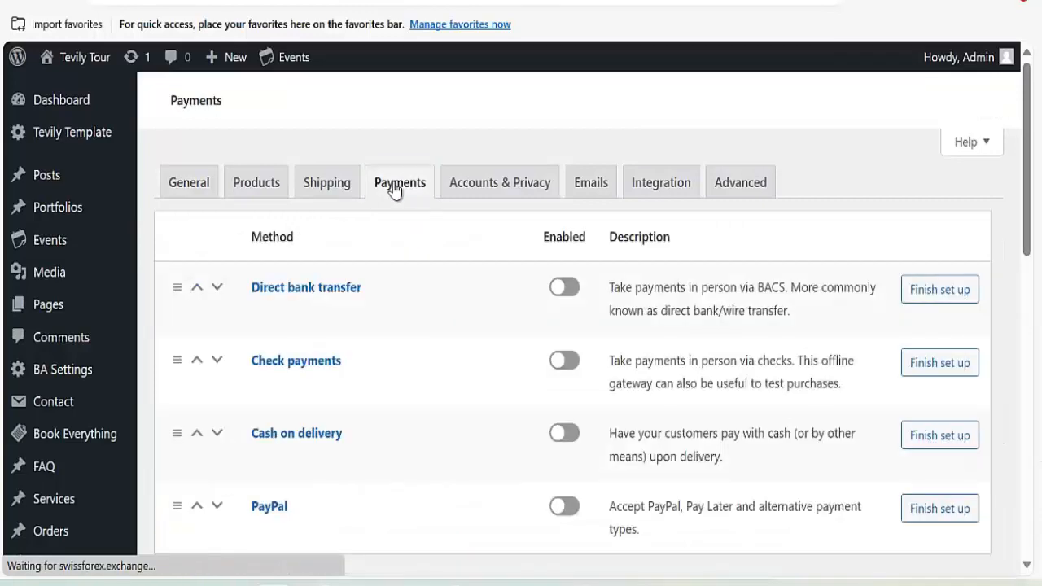
scroll(419, 235, "down", 10)
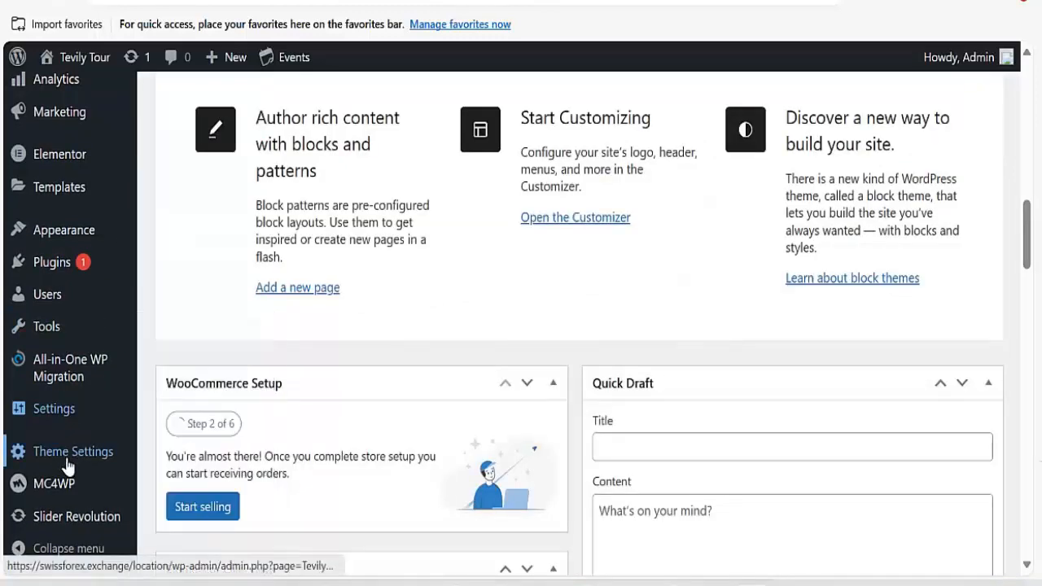
scroll(65, 302, "down", 1)
scroll(63, 361, "up", 5)
Reopen the Payments tab and scroll to the Payment Methods table, where all methods are disabled.
mouse_move(68, 417)
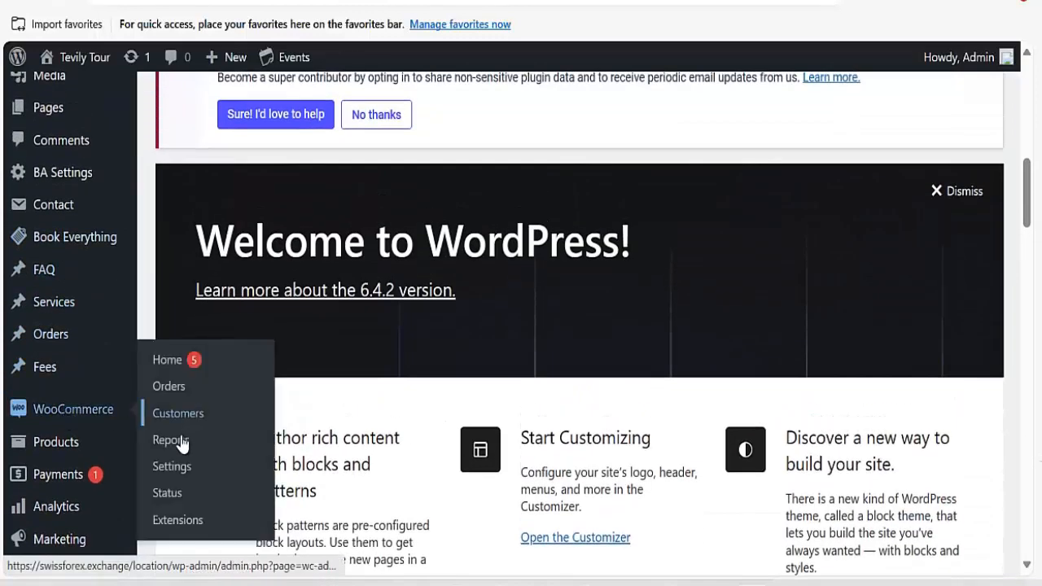
mouse_move(148, 460)
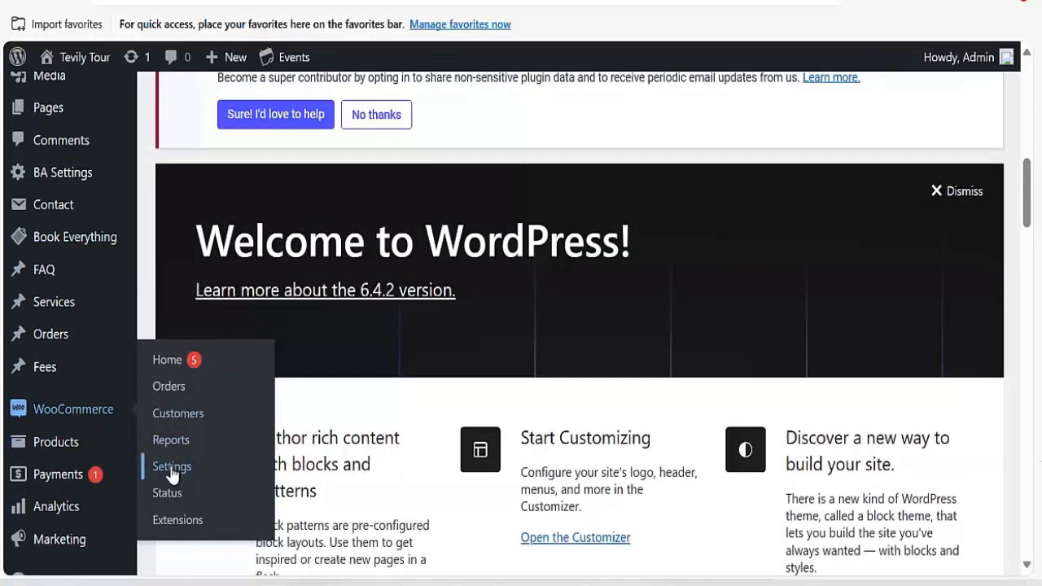
left_click(171, 468)
left_click(381, 184)
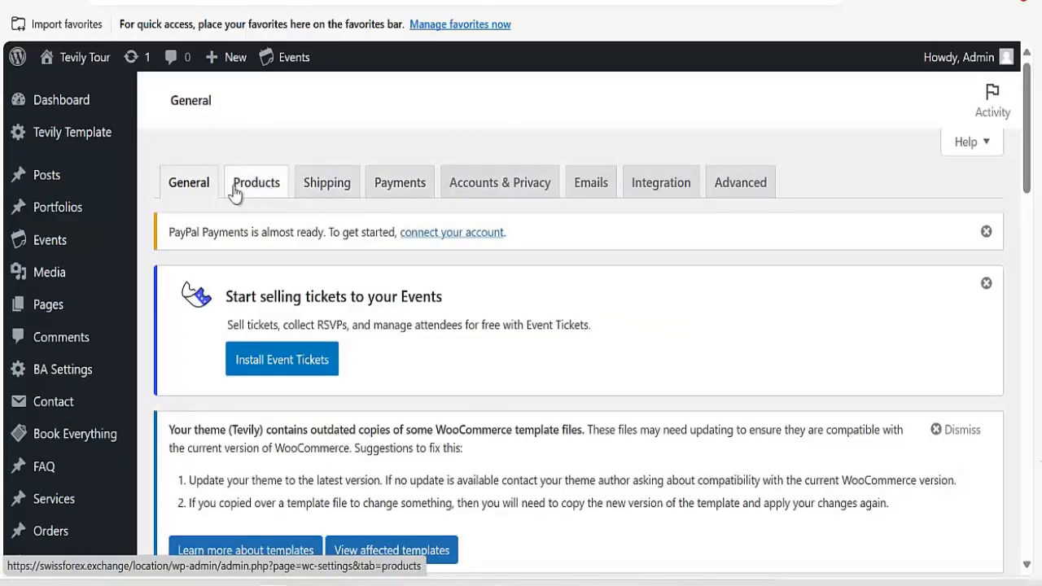
scroll(285, 296, "down", 2)
scroll(285, 296, "down", 5)
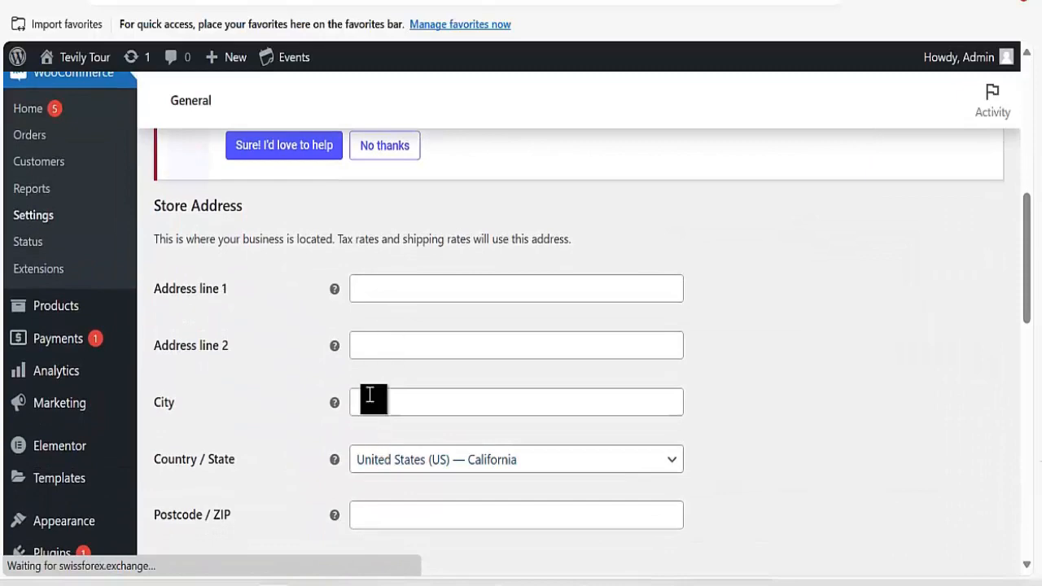
scroll(370, 395, "down", 5)
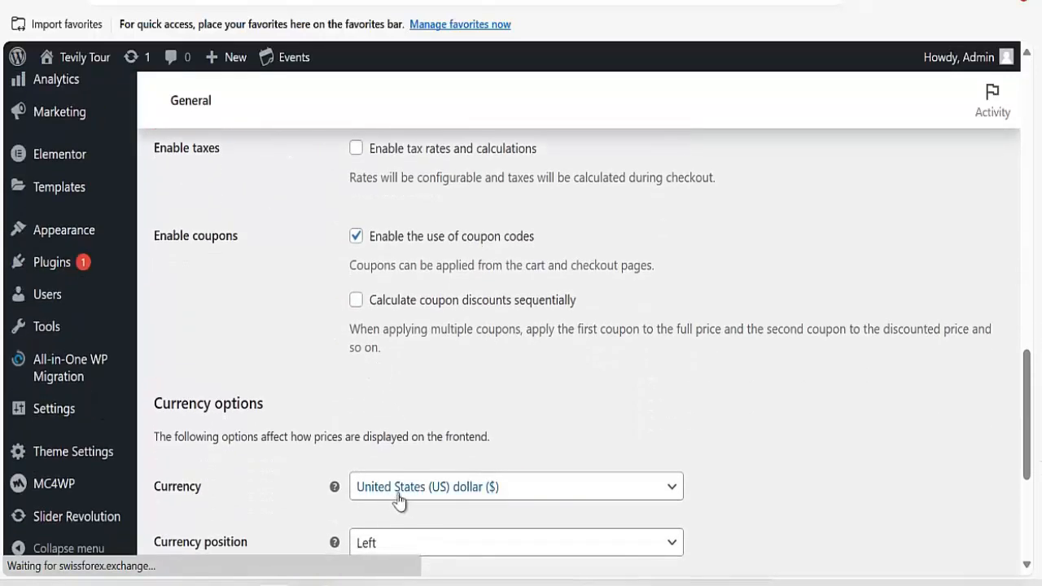
scroll(391, 425, "up", 10)
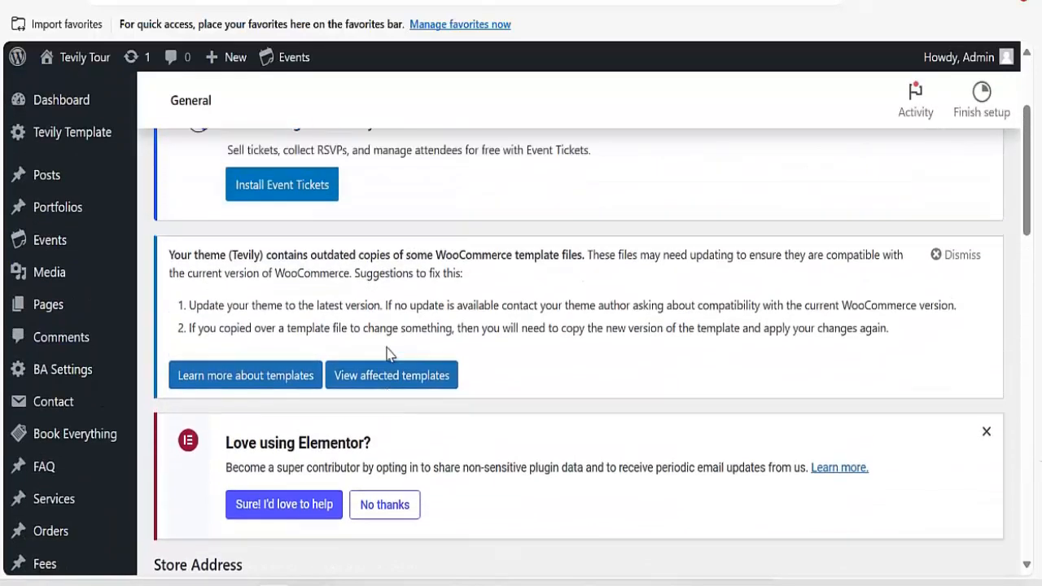
scroll(387, 354, "up", 2)
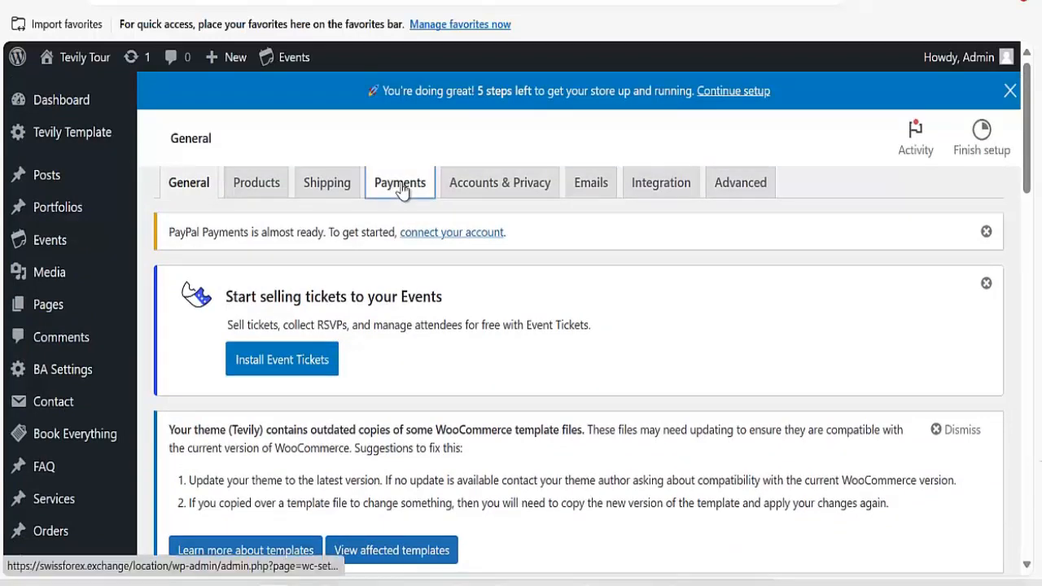
left_click(399, 184)
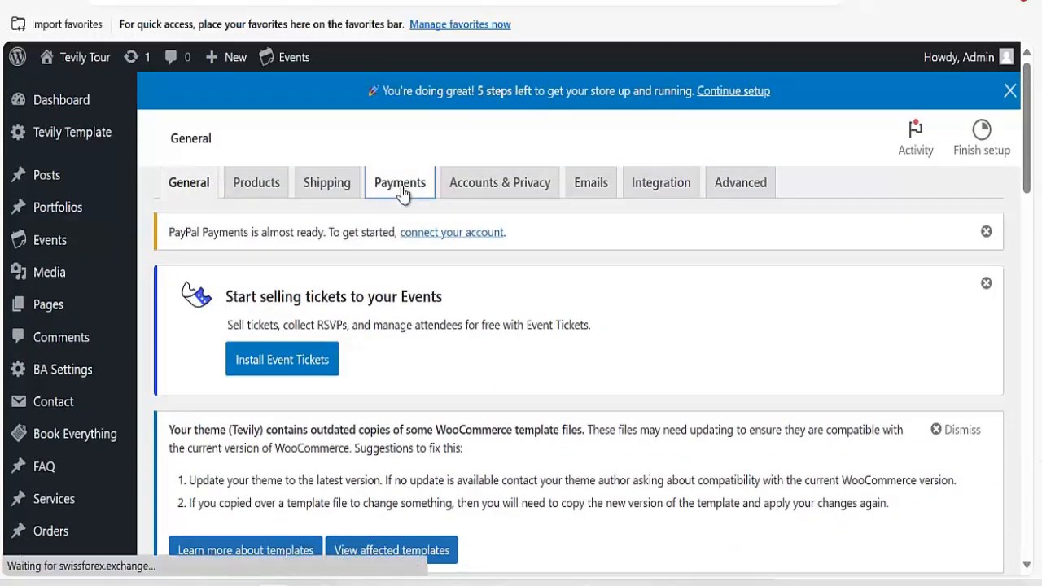
scroll(470, 307, "down", 3)
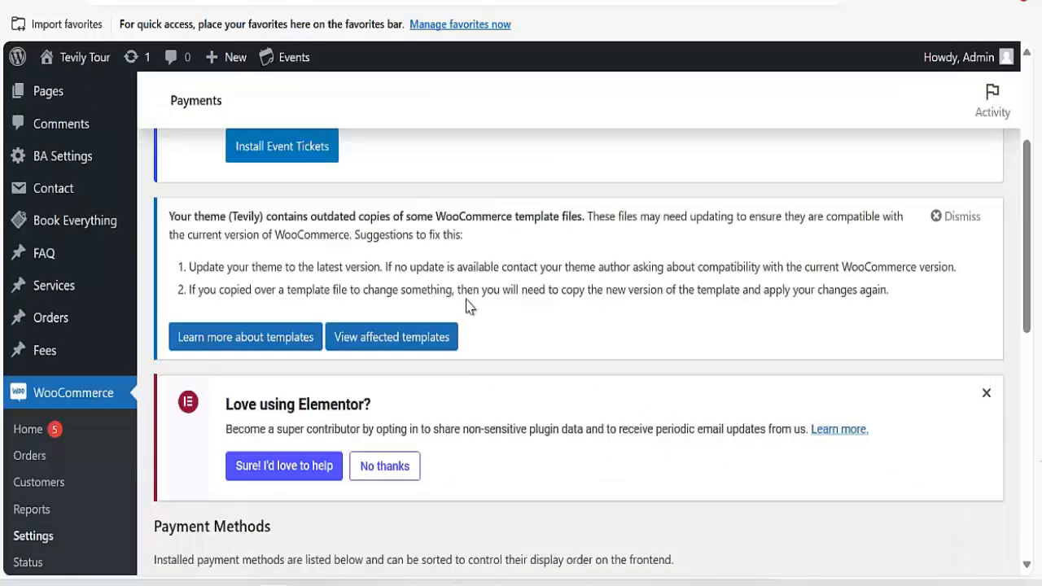
scroll(473, 285, "down", 5)
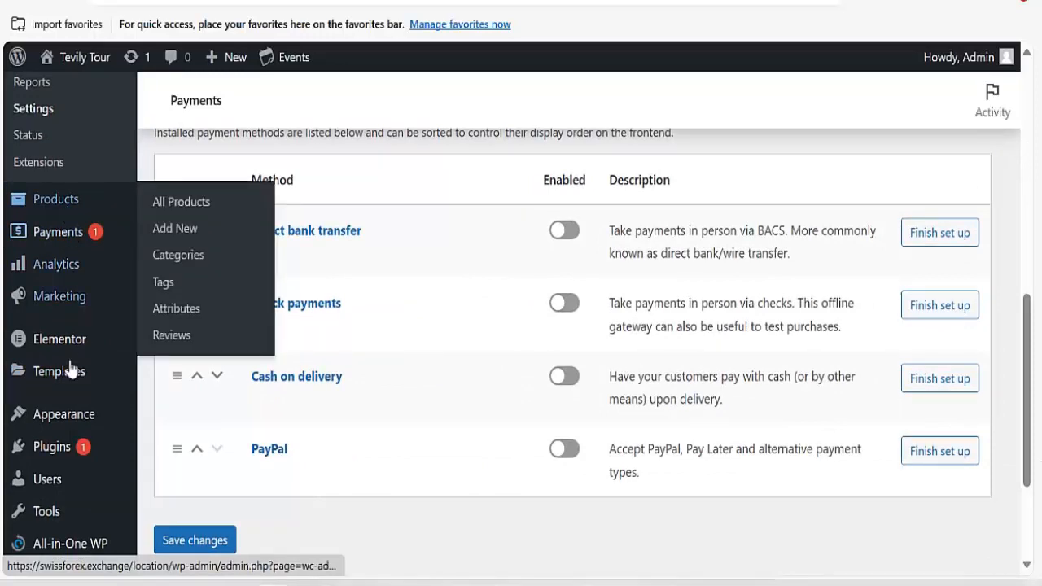
Search Add New Plugin for 'stripe' and activate WooCommerce Stripe Payment Gateway.
mouse_move(66, 456)
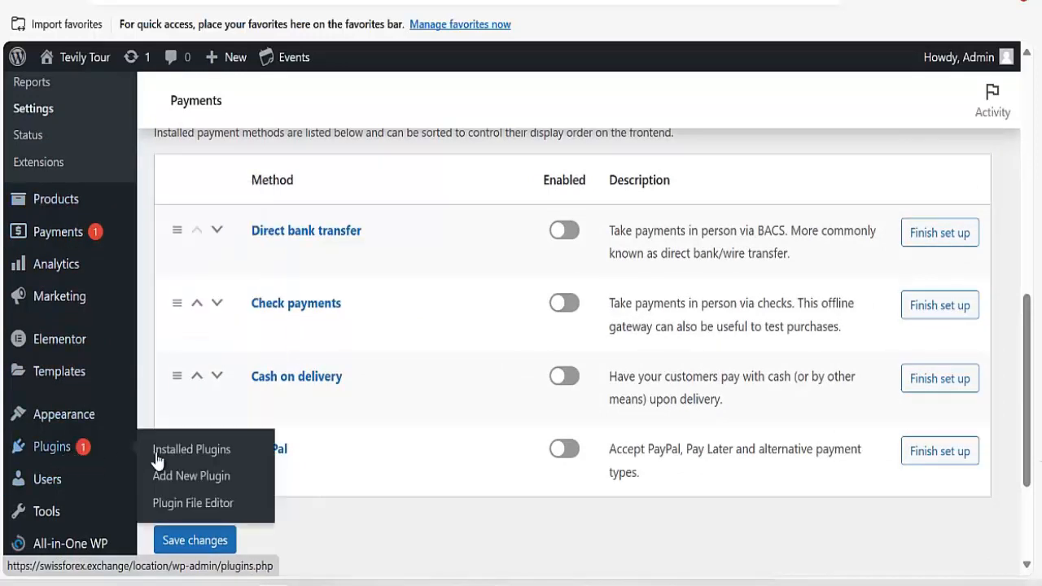
left_click(190, 487)
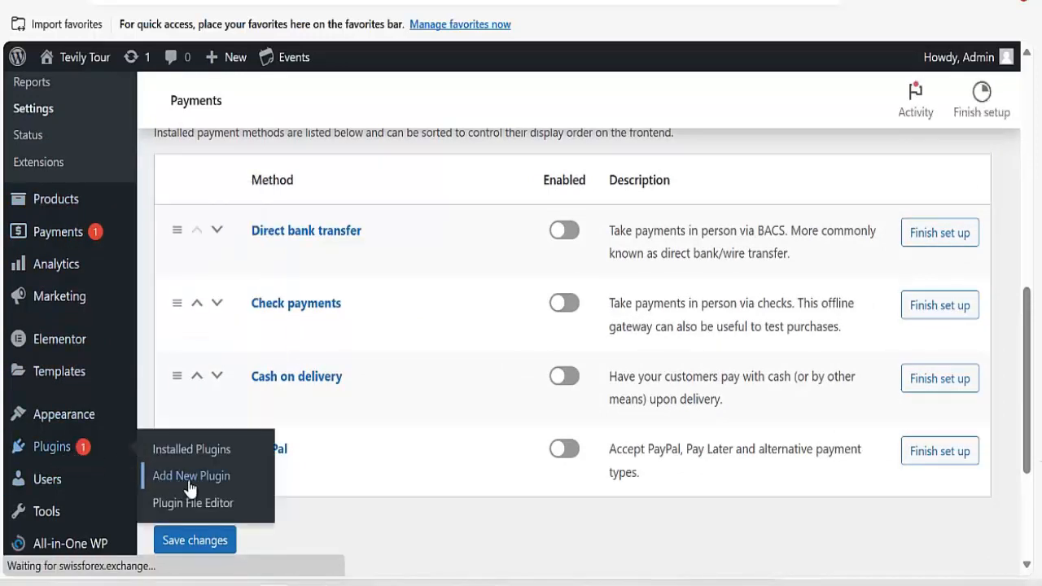
scroll(488, 422, "down", 1)
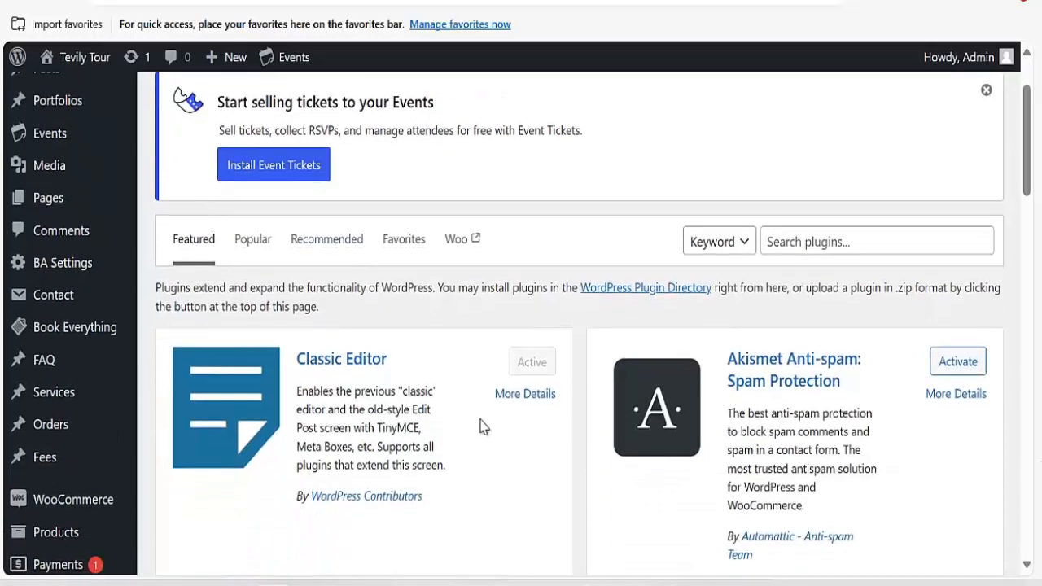
left_click(809, 253)
type("str")
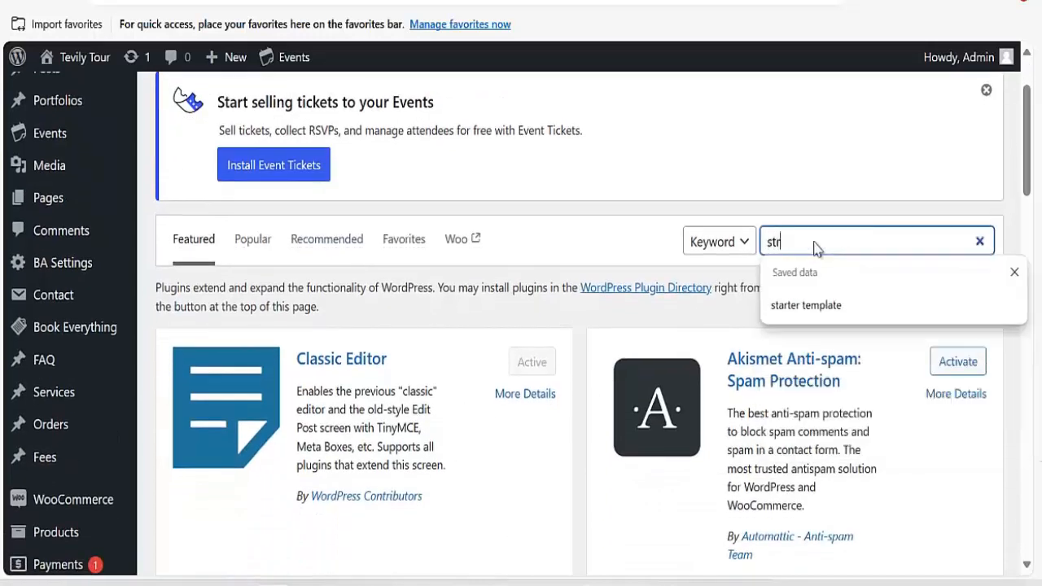
type("ipe woocommerce")
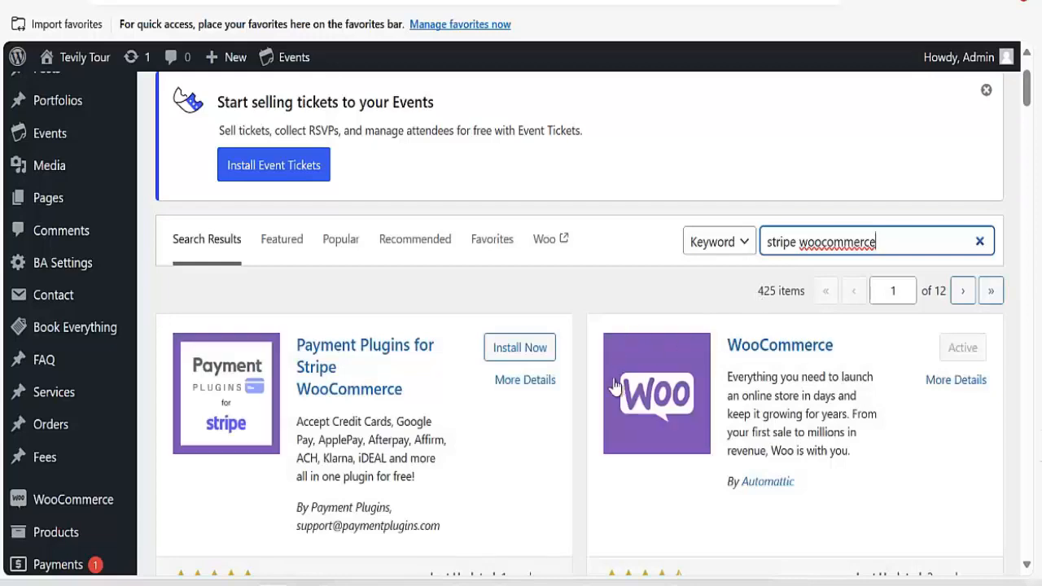
scroll(477, 367, "down", 3)
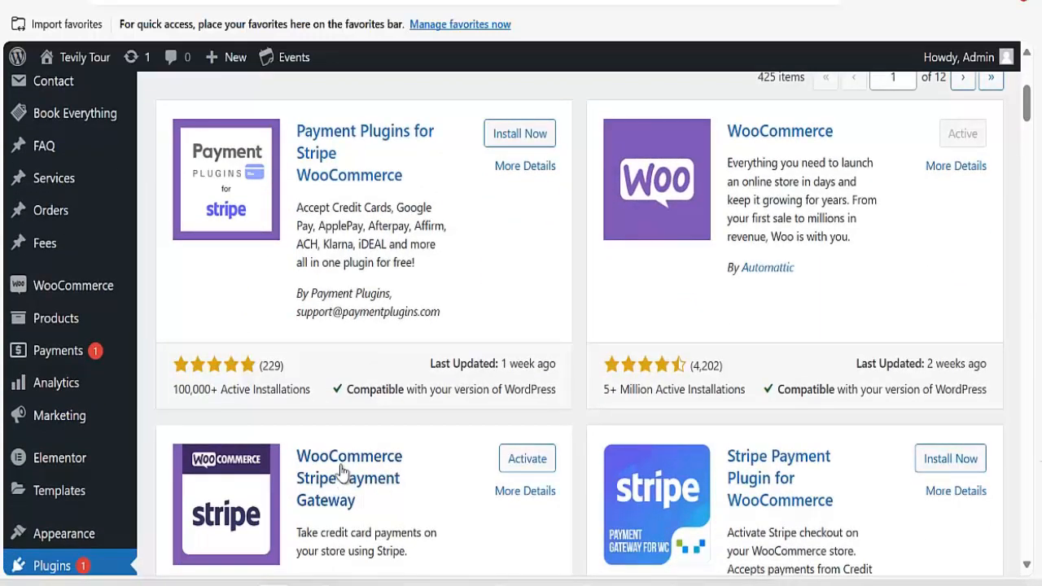
left_click(525, 464)
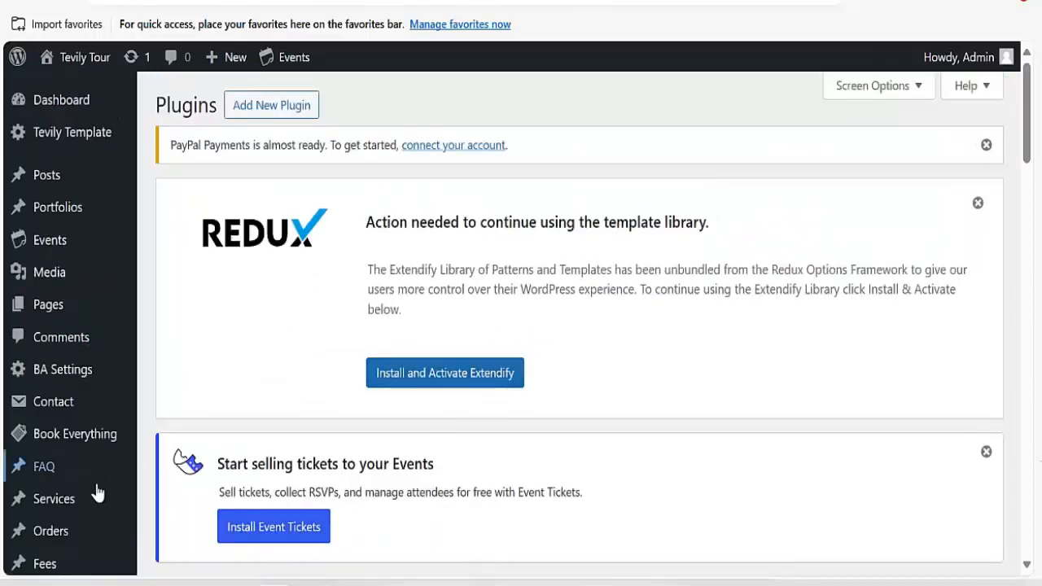
Review WooCommerce Payments, now listing Stripe Credit Card, SEPA Direct Debit and iDEAL alongside PayPal.
scroll(70, 440, "down", 4)
mouse_move(69, 295)
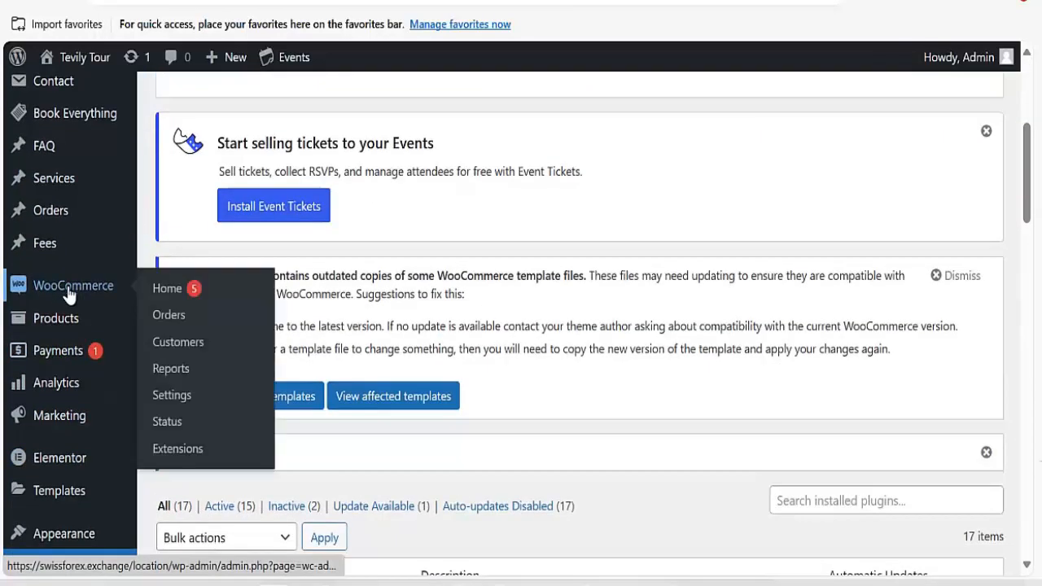
left_click(171, 399)
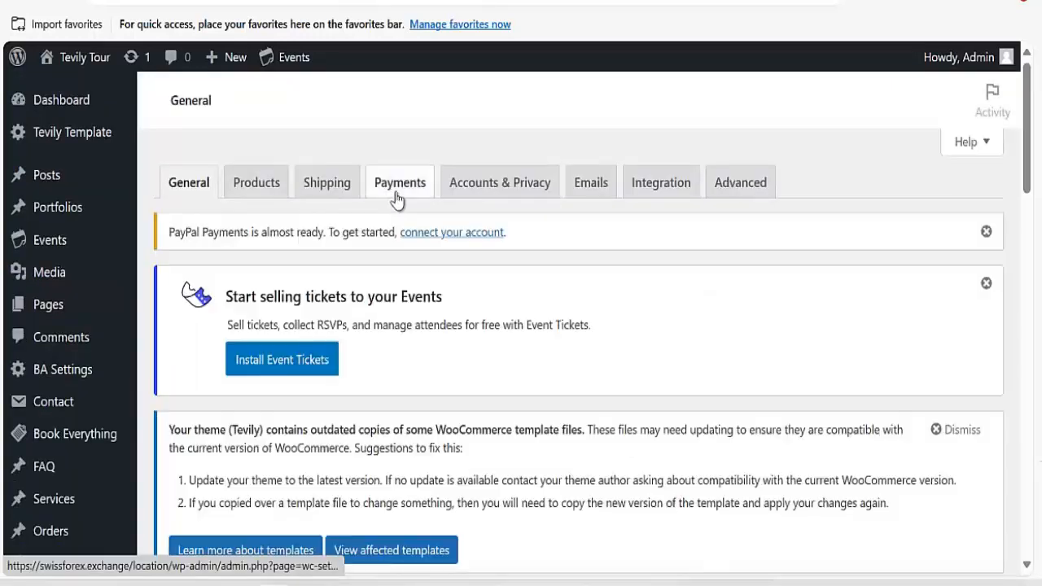
scroll(421, 284, "down", 10)
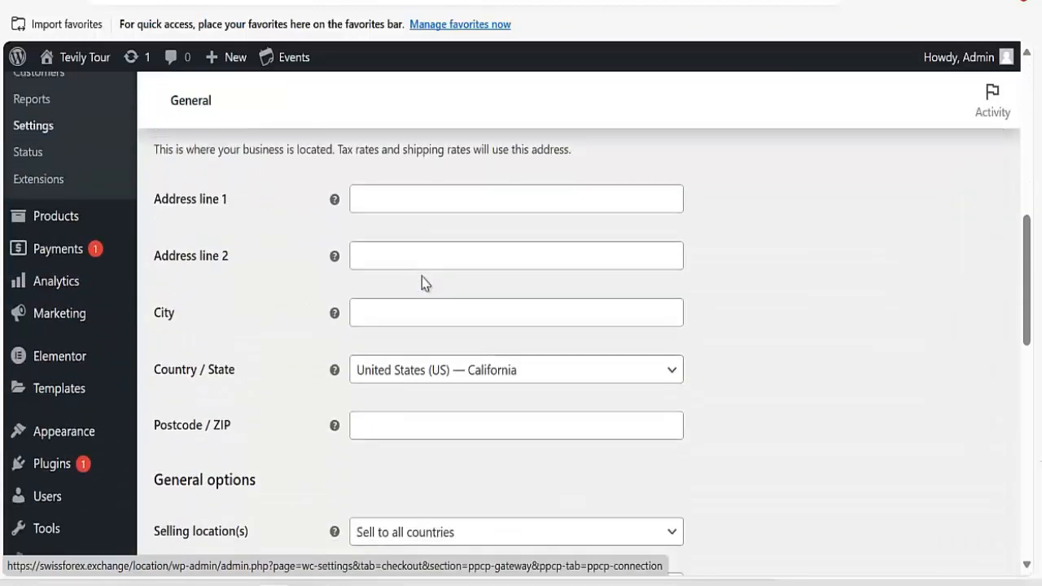
scroll(419, 374, "up", 10)
scroll(429, 288, "down", 9)
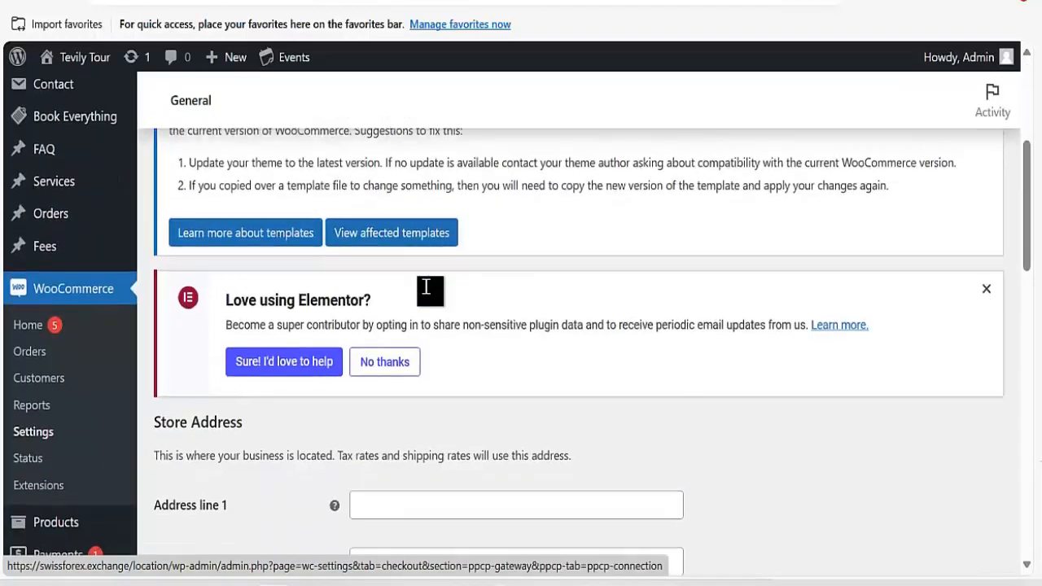
scroll(421, 266, "down", 3)
scroll(419, 266, "up", 10)
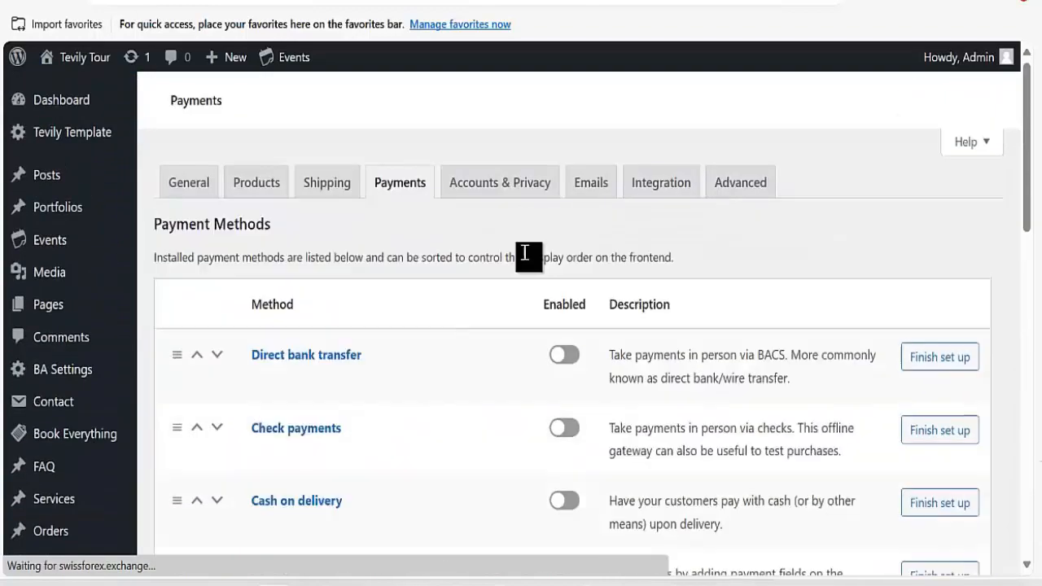
scroll(537, 310, "down", 3)
scroll(491, 286, "down", 10)
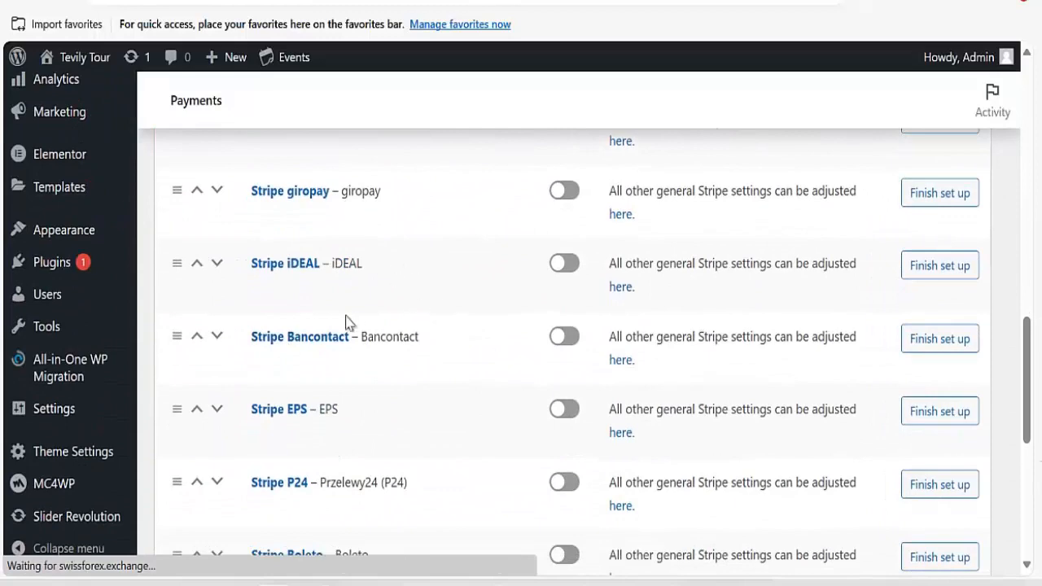
scroll(592, 281, "down", 5)
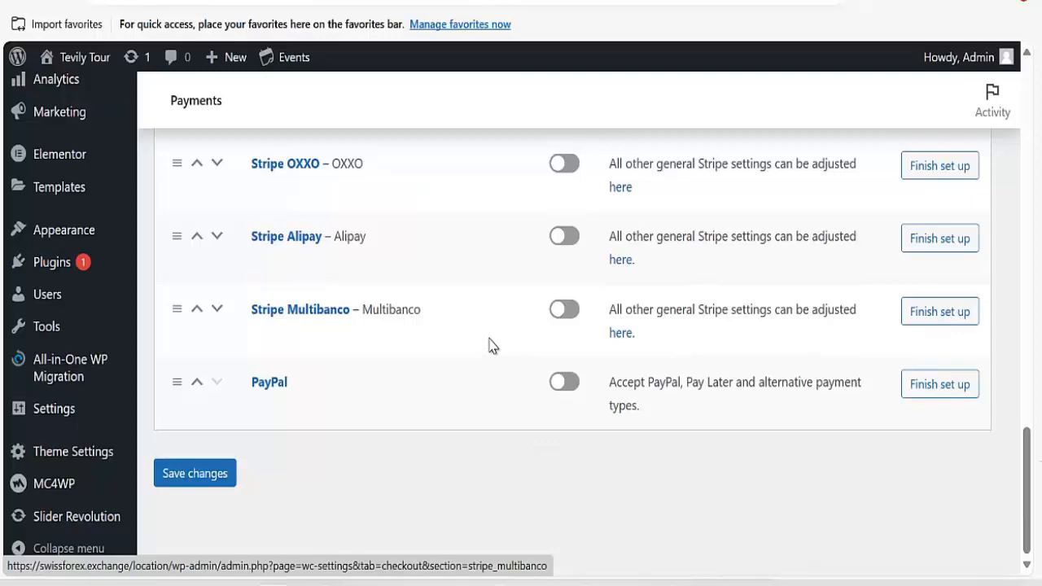
scroll(39, 162, "up", 3)
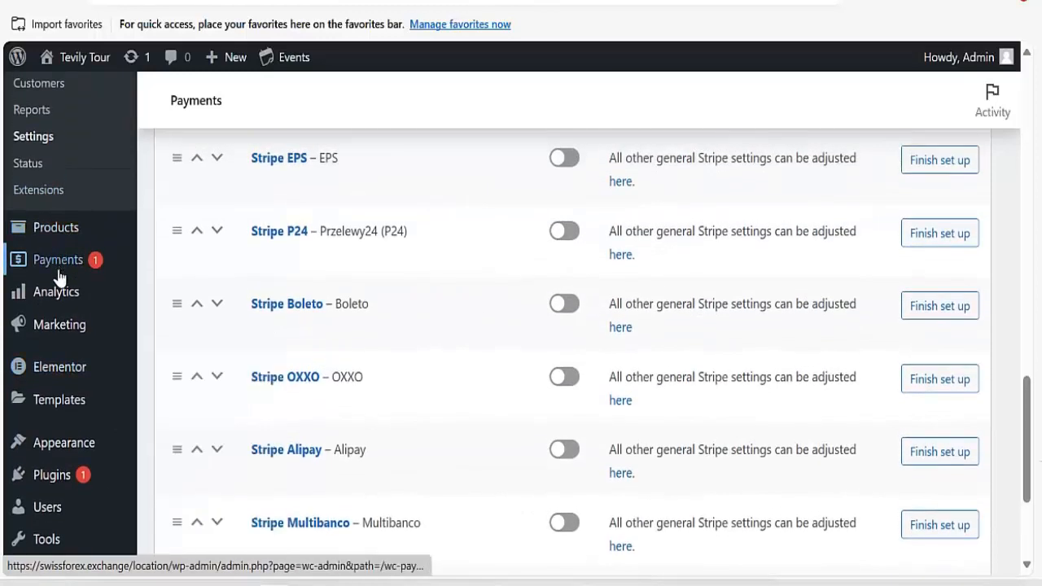
scroll(25, 165, "up", 10)
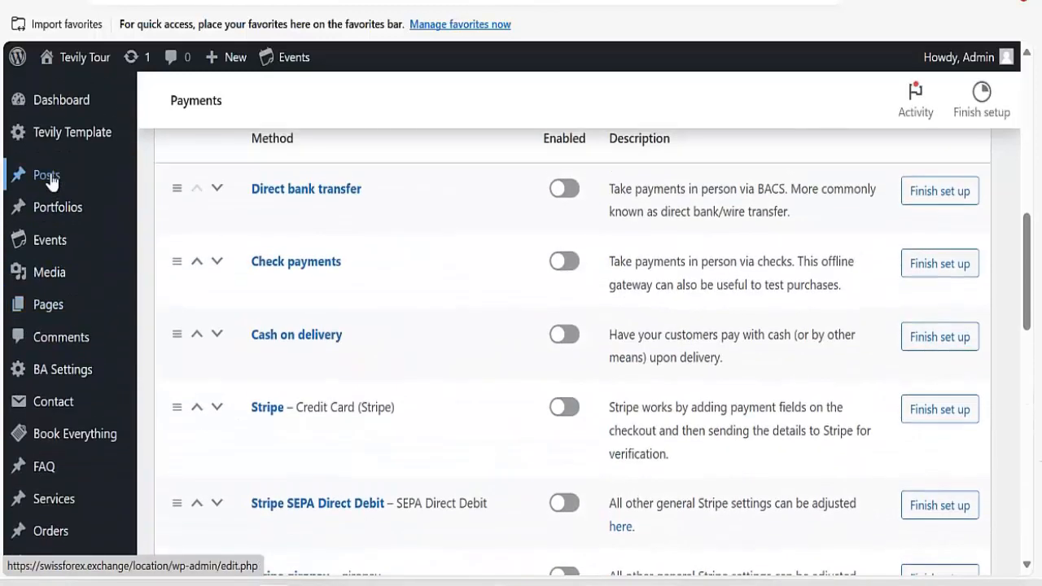
scroll(40, 285, "down", 3)
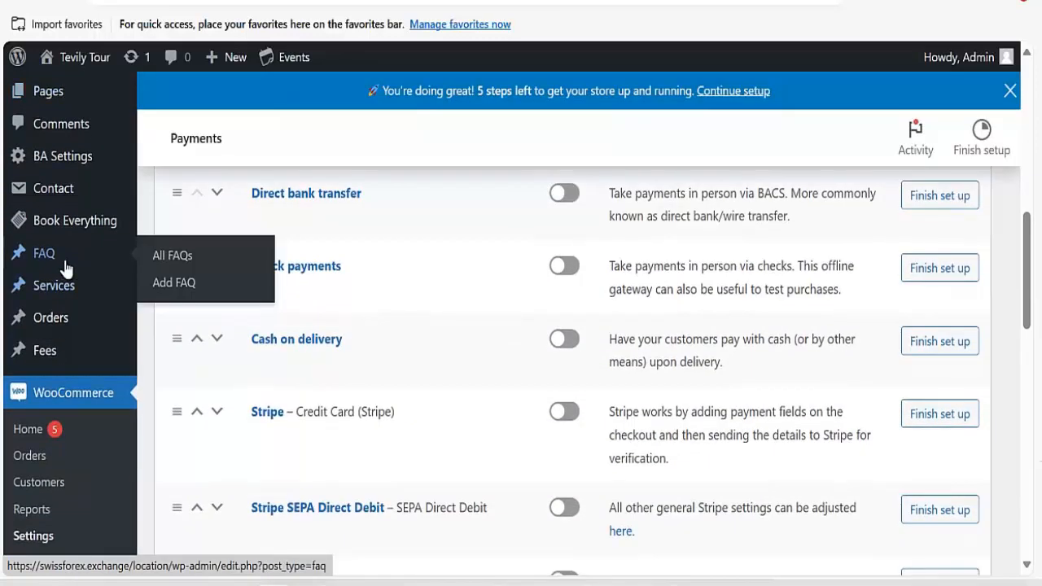
scroll(59, 171, "up", 4)
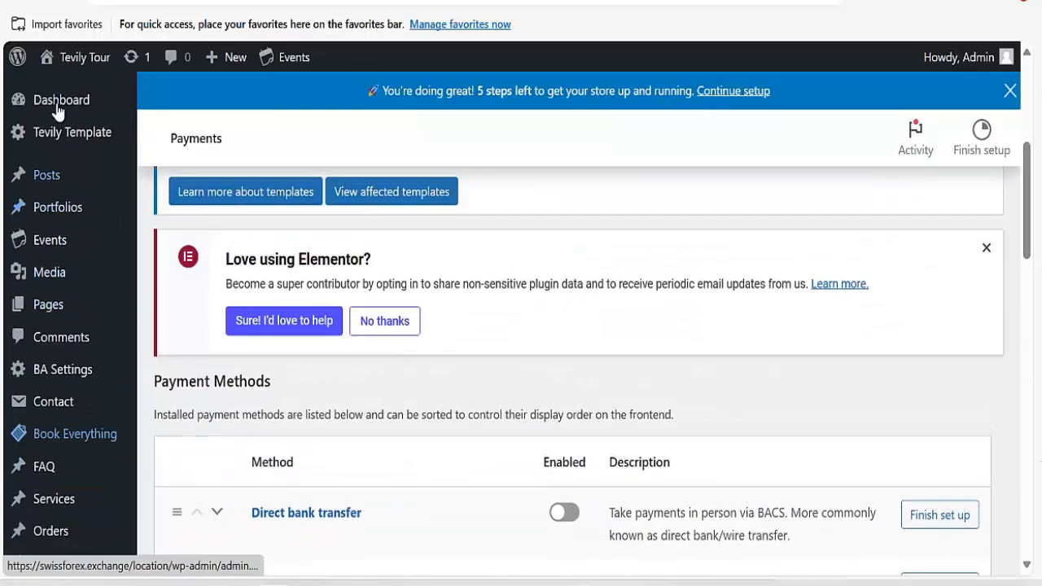
Open the Tevily Tour live site in a new tab and scroll to the Morocco, Singapore and Italy cards.
mouse_move(67, 72)
right_click(54, 91)
left_click(128, 106)
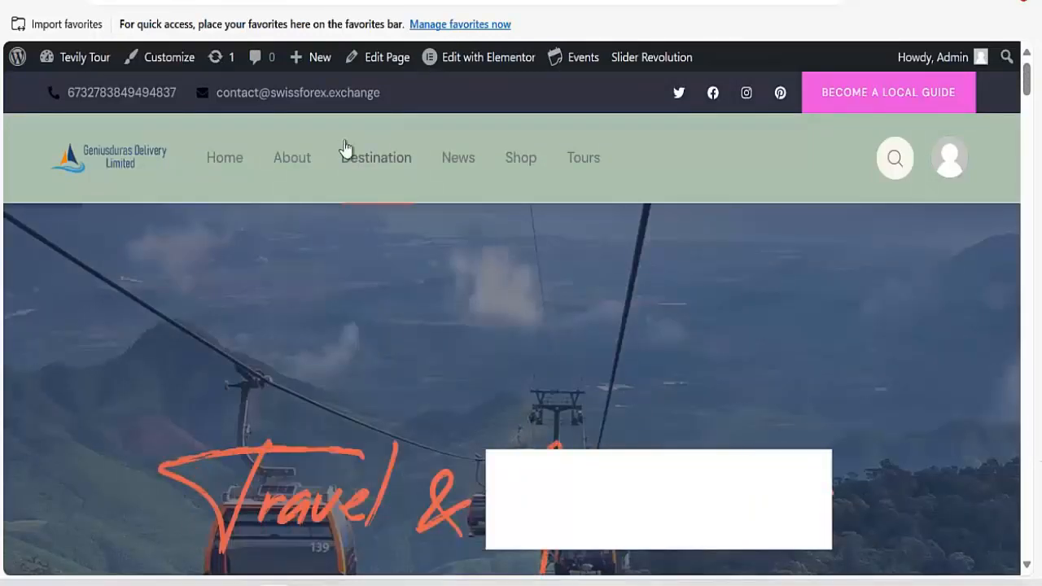
scroll(412, 139, "down", 10)
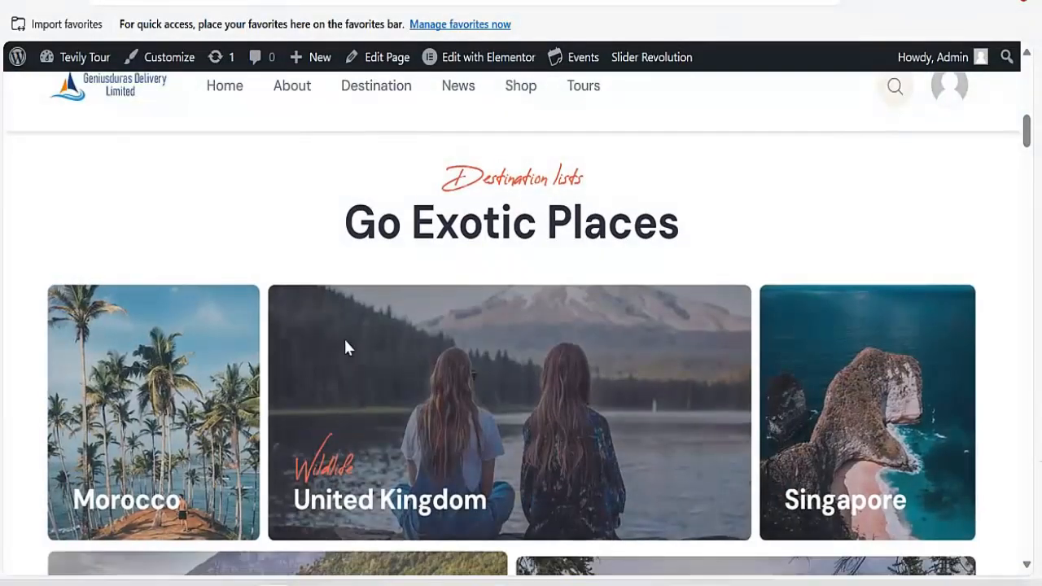
scroll(445, 179, "down", 3)
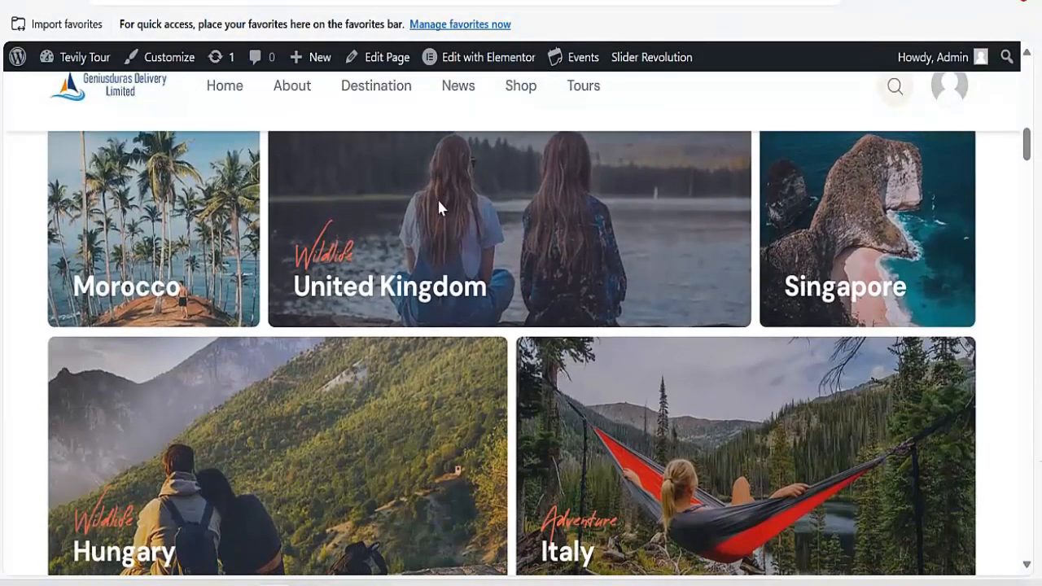
scroll(437, 197, "down", 10)
mouse_move(468, 59)
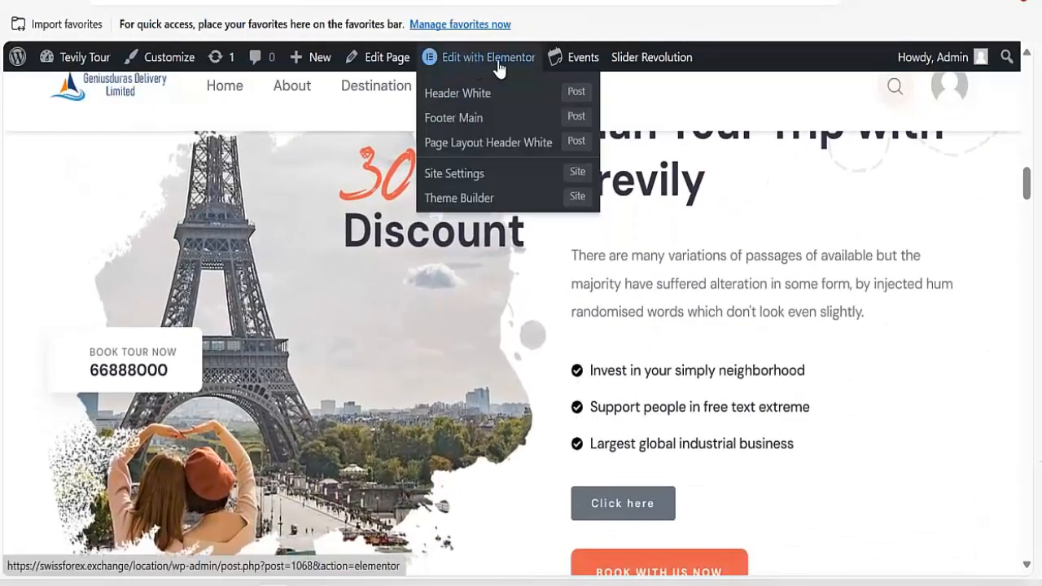
Open the homepage in Elementor and select the Morocco destination banner.
left_click(498, 64)
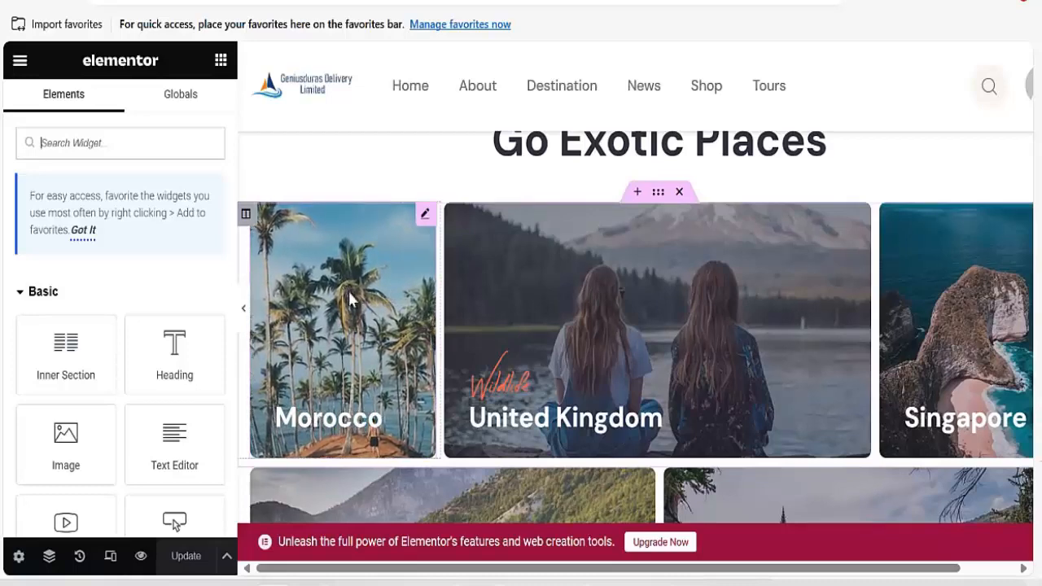
scroll(354, 311, "down", 3)
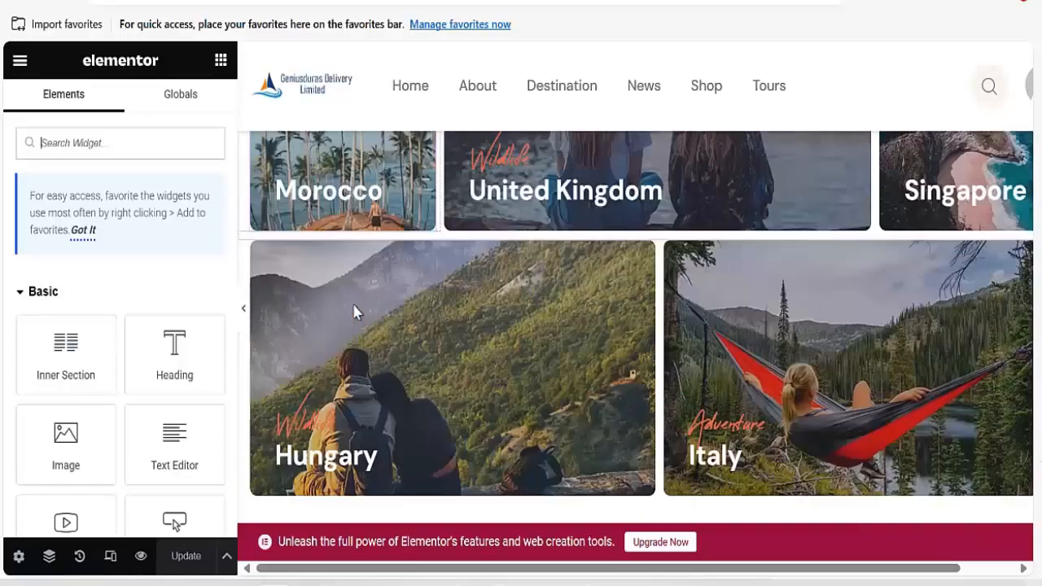
scroll(355, 311, "up", 3)
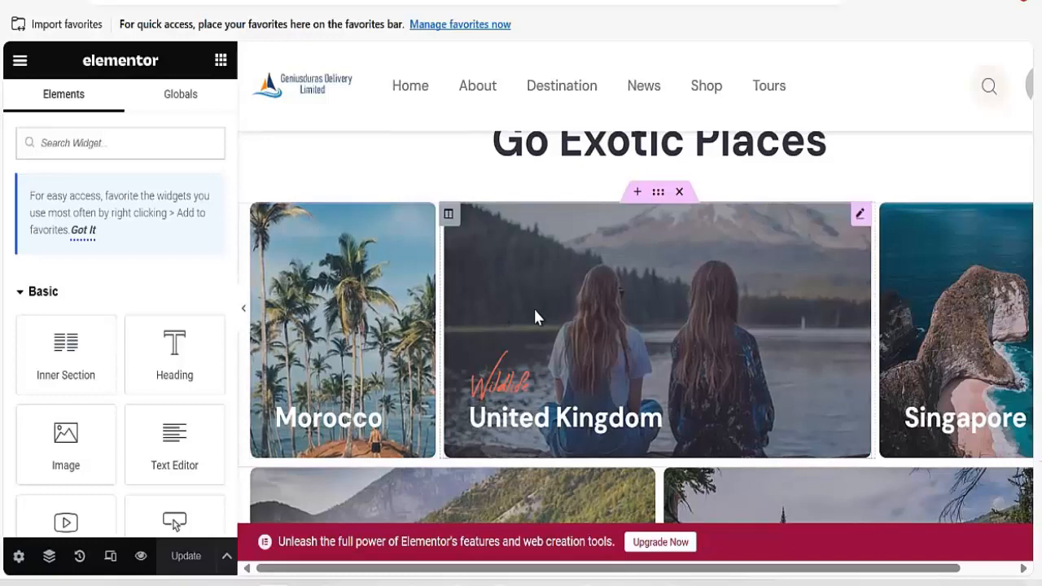
left_click(533, 317)
left_click(372, 304)
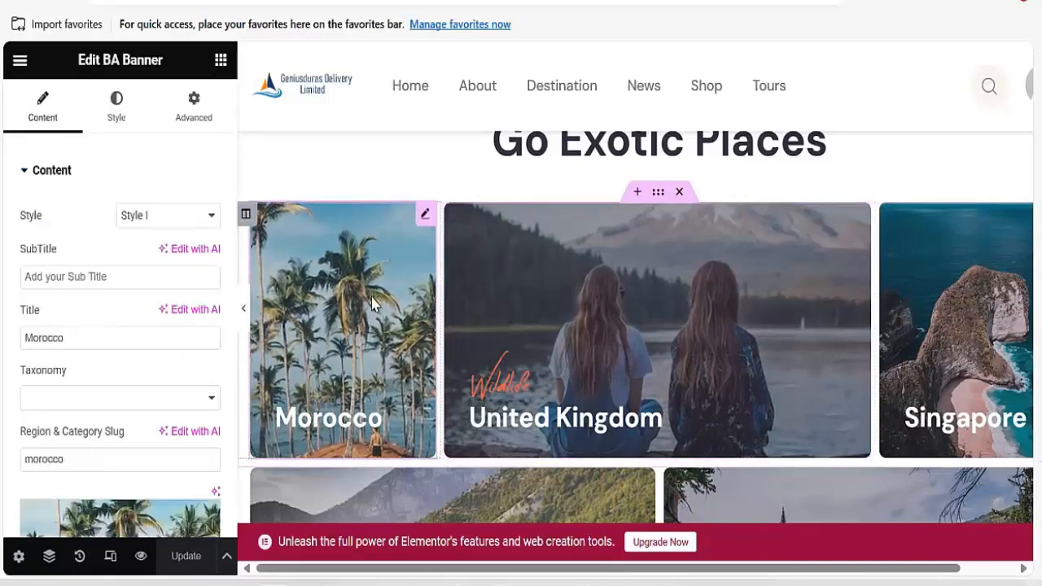
scroll(122, 326, "down", 4)
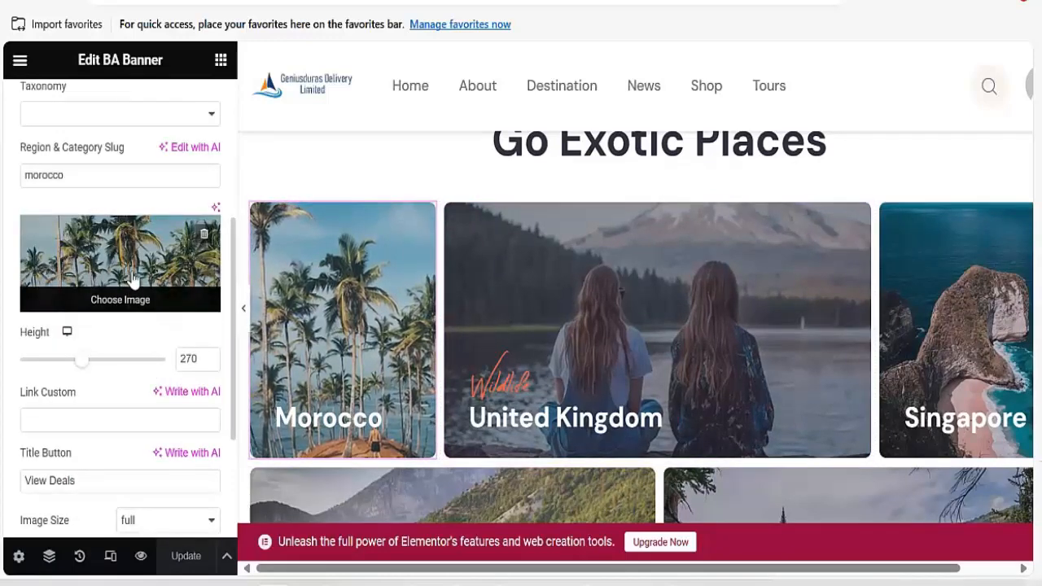
Show the United Kingdom banner's BA Banner settings and scroll through them.
left_click(581, 326)
scroll(109, 448, "down", 5)
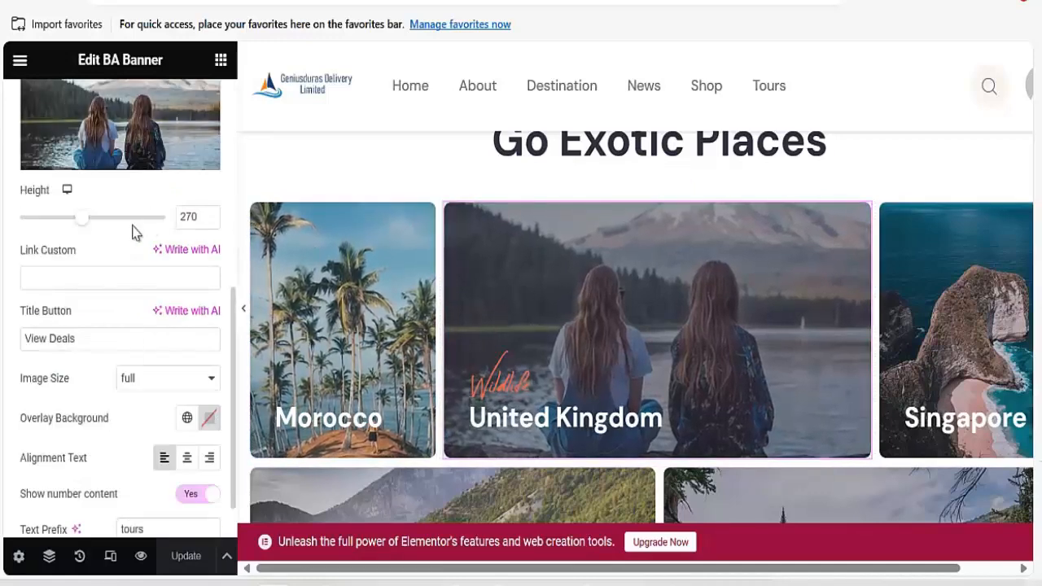
scroll(163, 342, "down", 1)
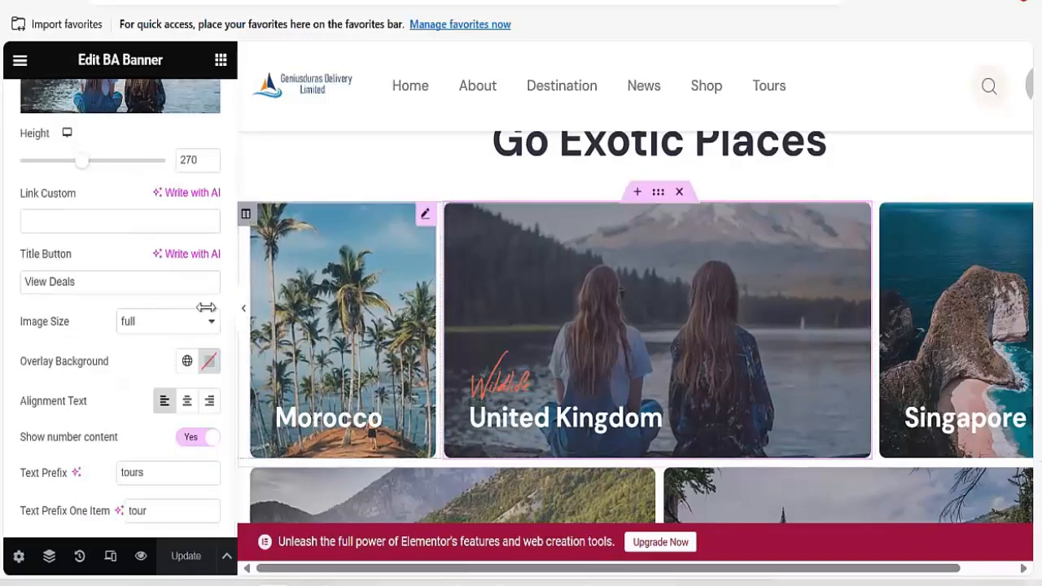
scroll(151, 309, "up", 6)
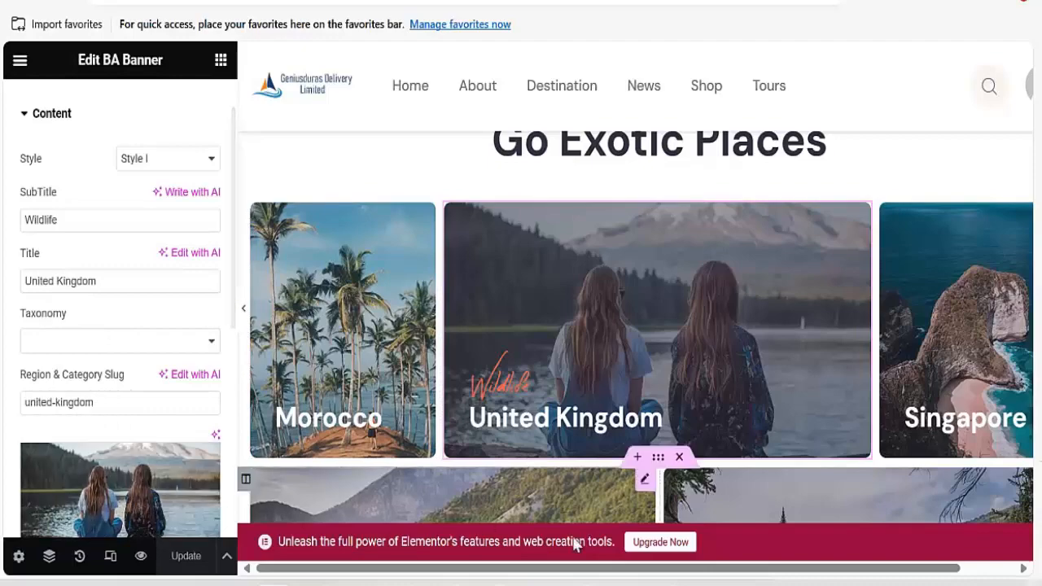
scroll(523, 237, "up", 10)
scroll(522, 237, "down", 12)
scroll(521, 239, "down", 3)
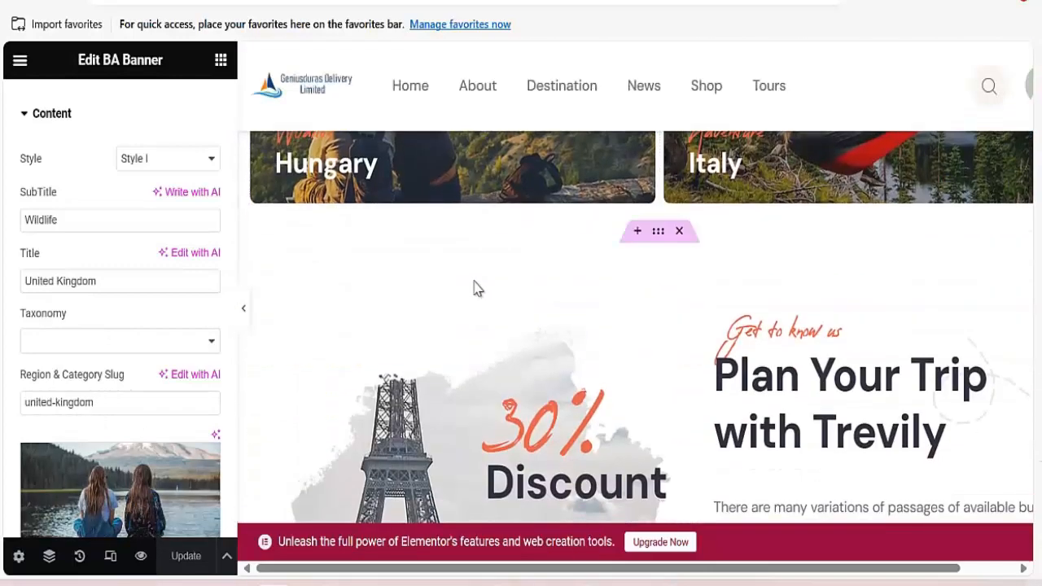
scroll(477, 288, "up", 8)
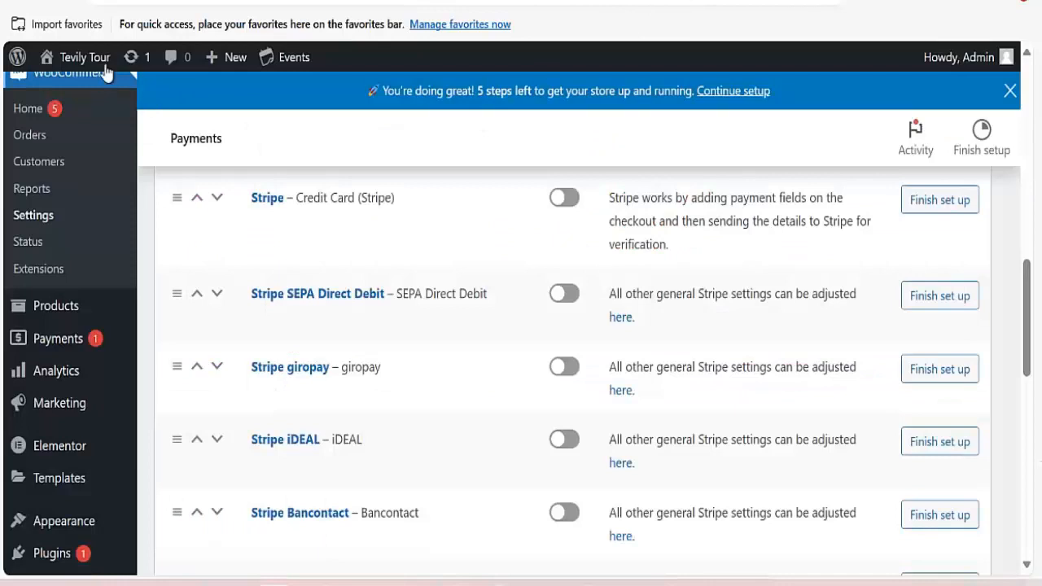
Open the live homepage in a new tab and view the Travel & Adventures, Hungary/Italy and 30% discount sections.
mouse_move(84, 63)
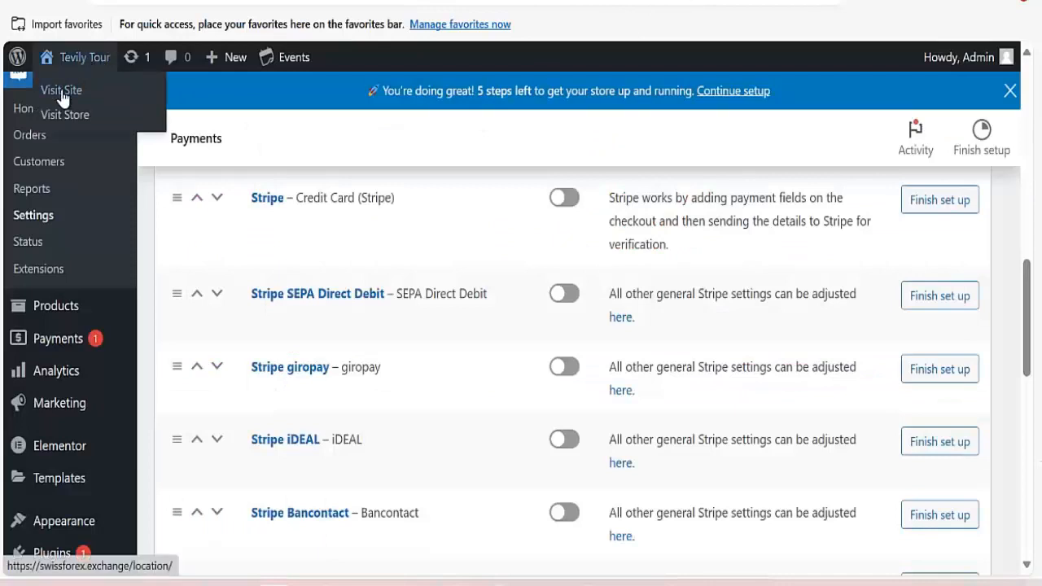
right_click(57, 89)
left_click(98, 104)
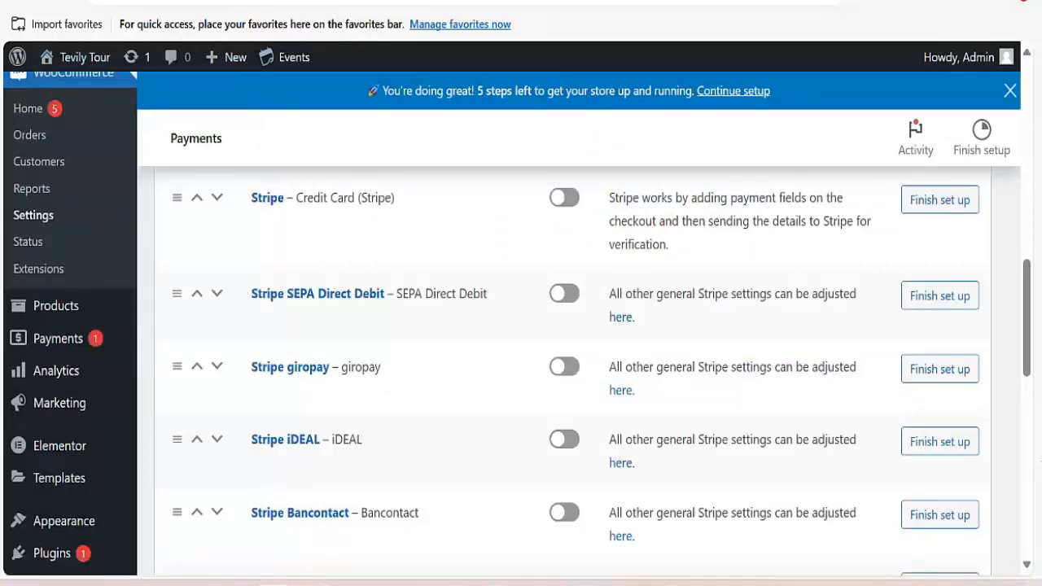
left_click(721, 2)
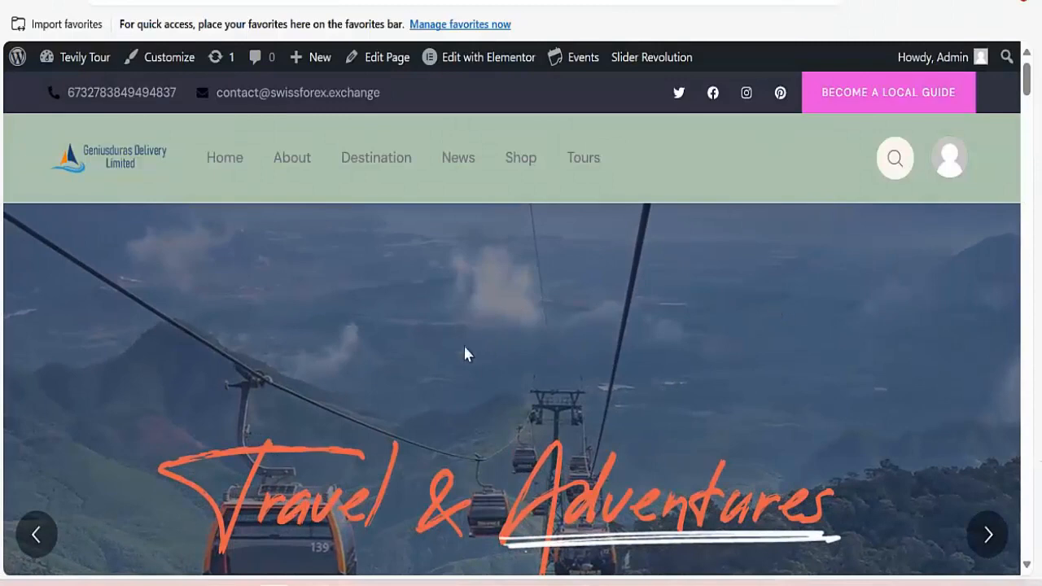
scroll(542, 389, "down", 3)
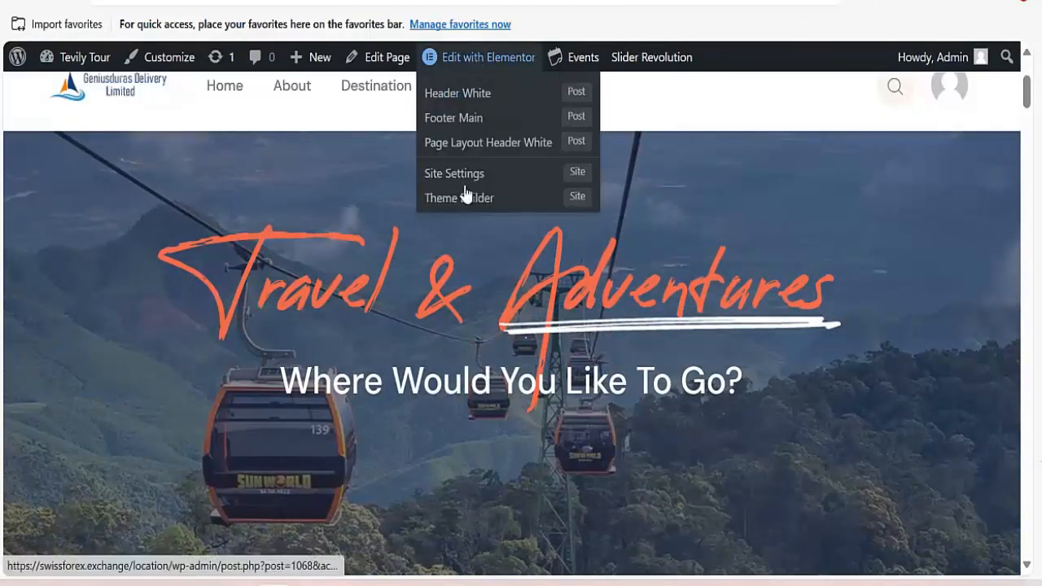
scroll(437, 322, "down", 3)
scroll(436, 323, "down", 15)
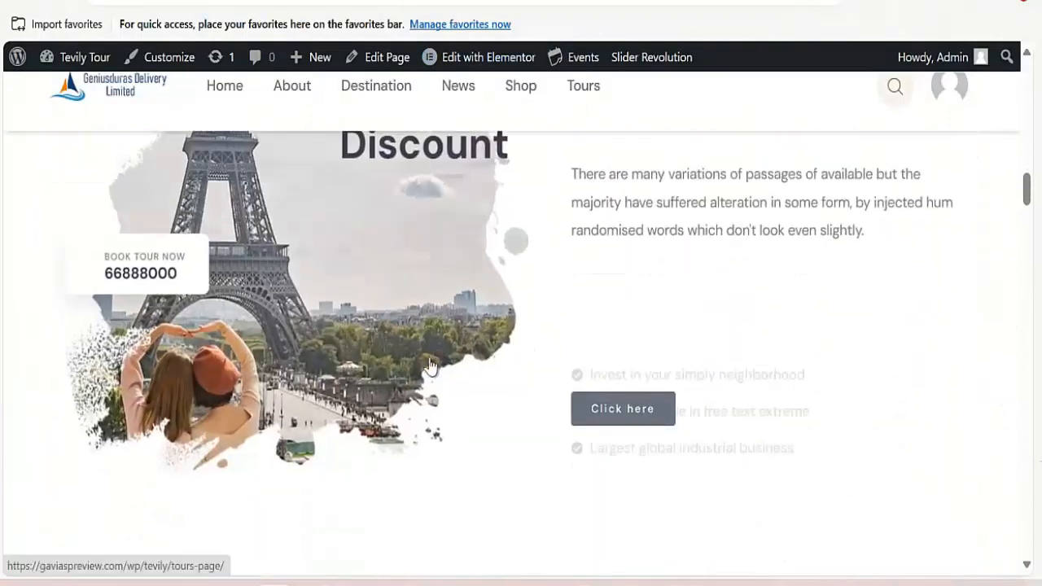
scroll(550, 232, "up", 6)
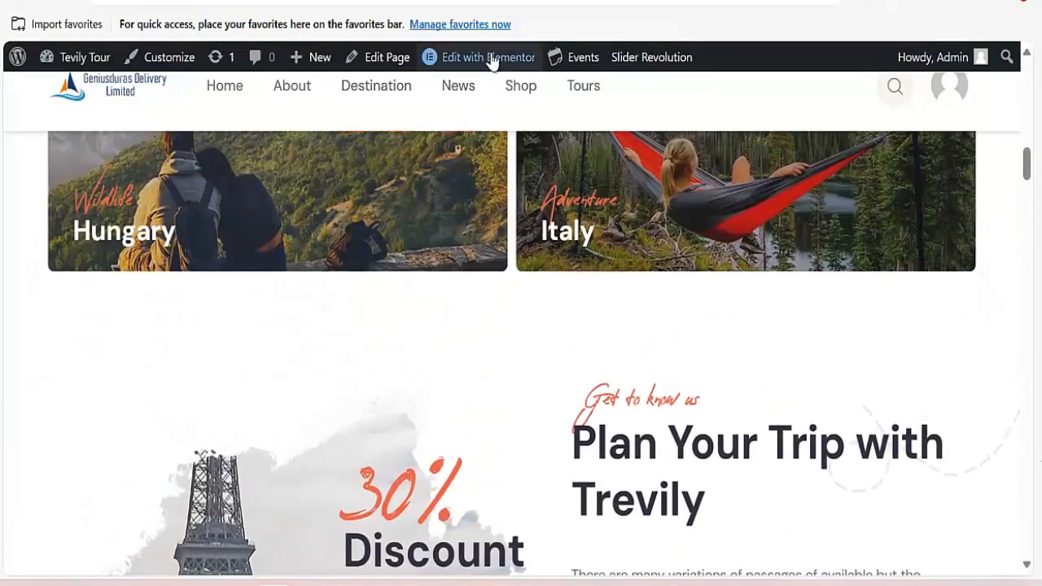
mouse_move(489, 58)
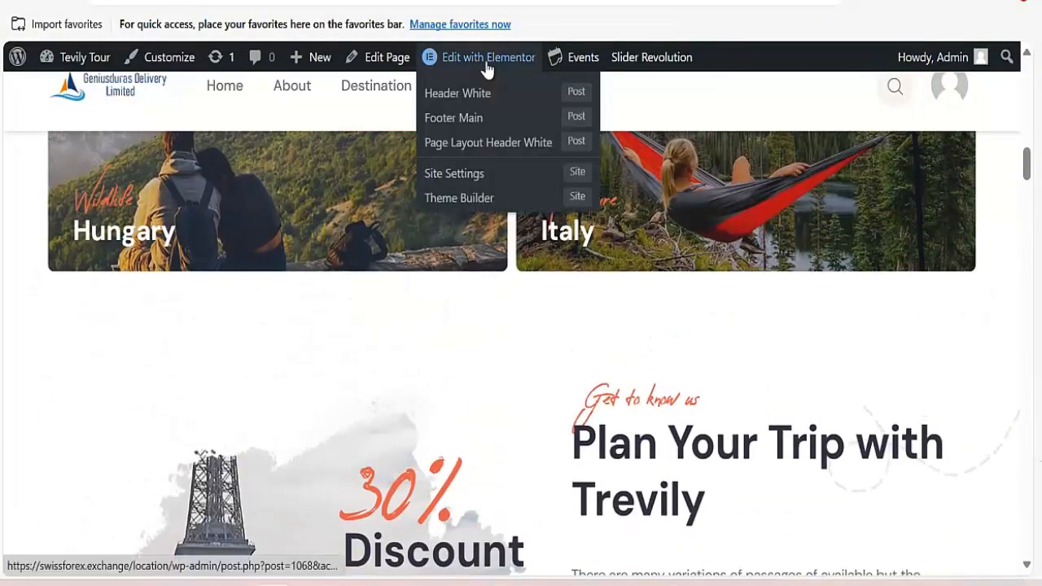
Open the homepage in Elementor and scroll the preview to the Plan Your Trip section.
left_click(487, 58)
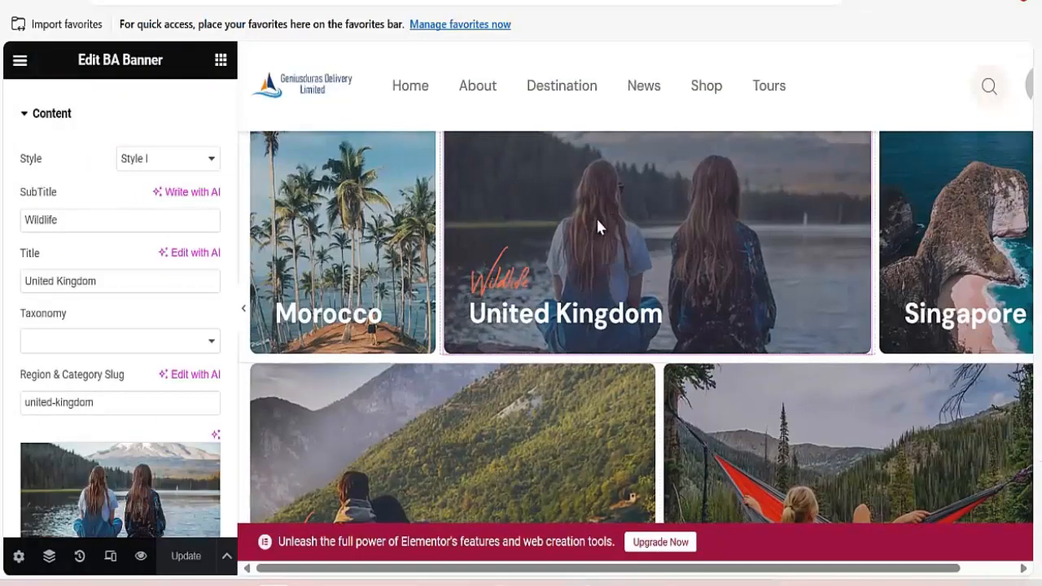
scroll(961, 256, "down", 5)
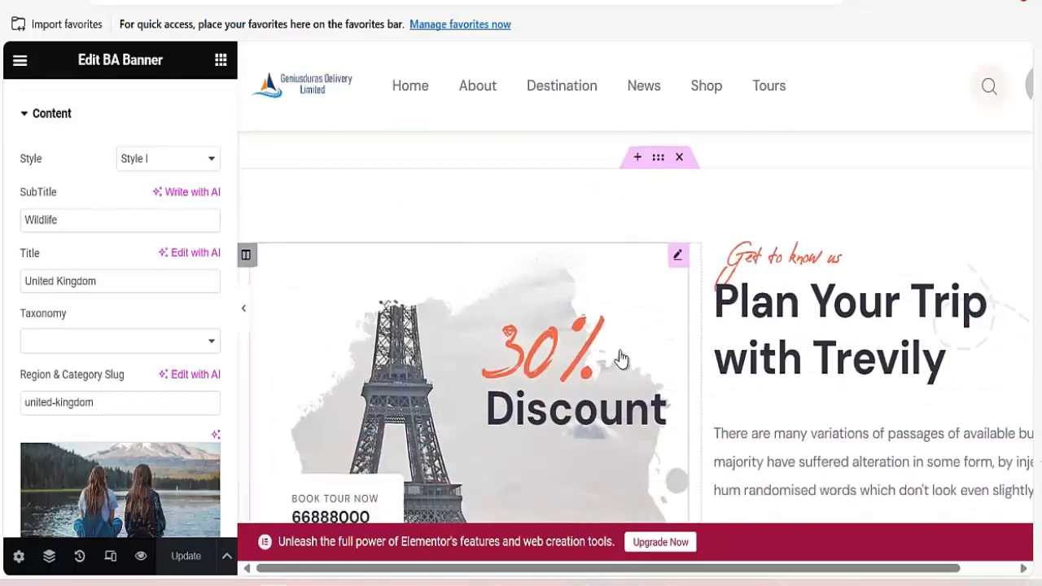
scroll(808, 329, "down", 5)
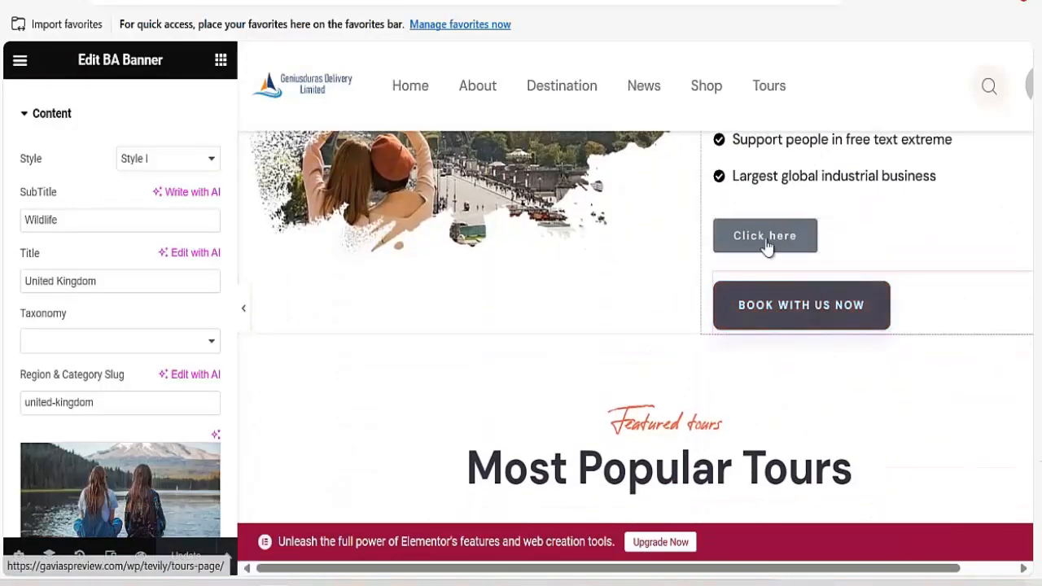
scroll(761, 367, "down", 5)
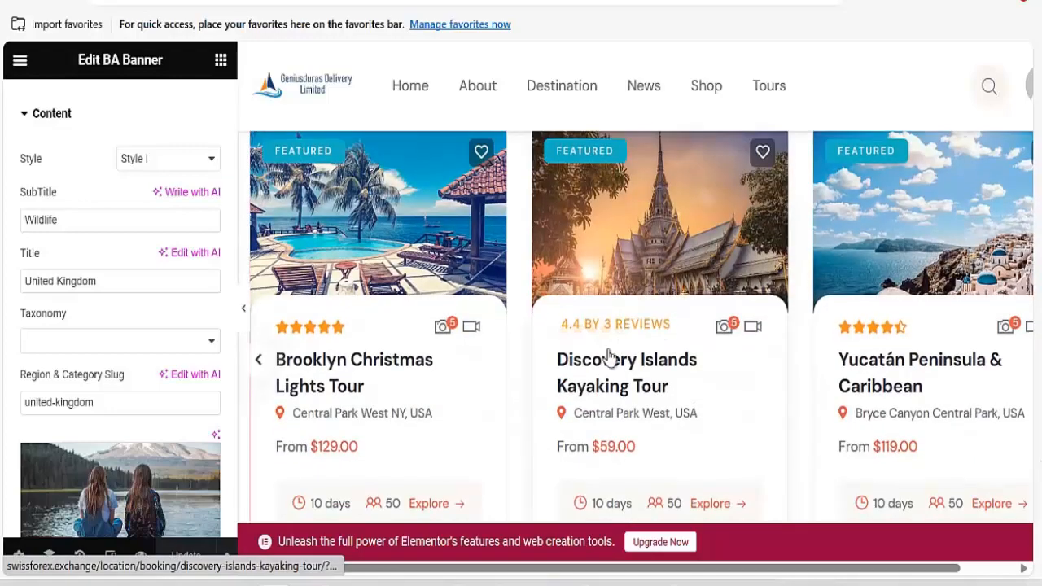
scroll(730, 284, "up", 5)
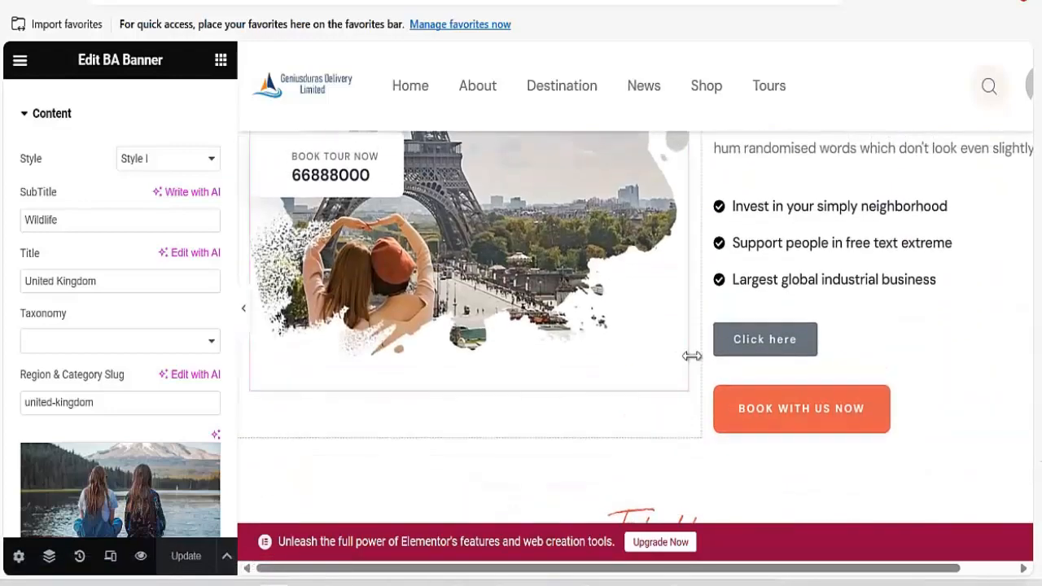
scroll(667, 415, "down", 2)
scroll(807, 237, "up", 4)
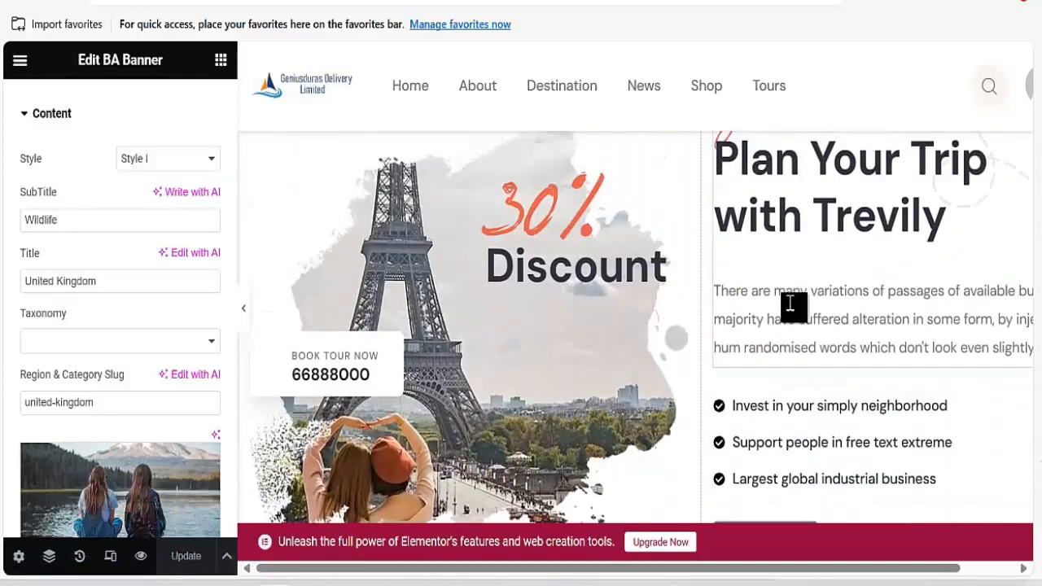
Open Edit Heading Block for 'Plan Your Trip with Trevily' and scroll its settings.
left_click(781, 334)
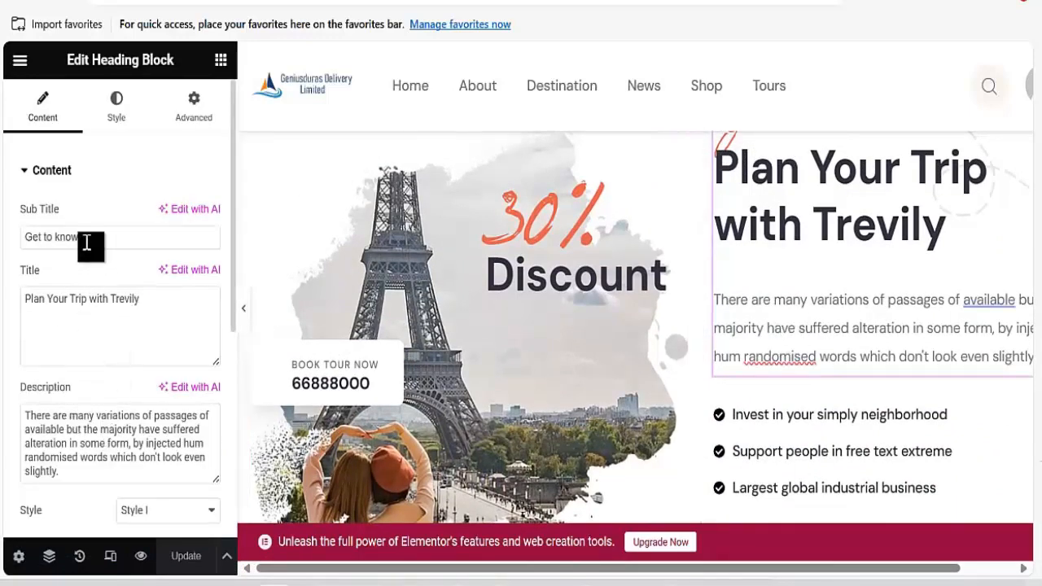
scroll(85, 310, "down", 5)
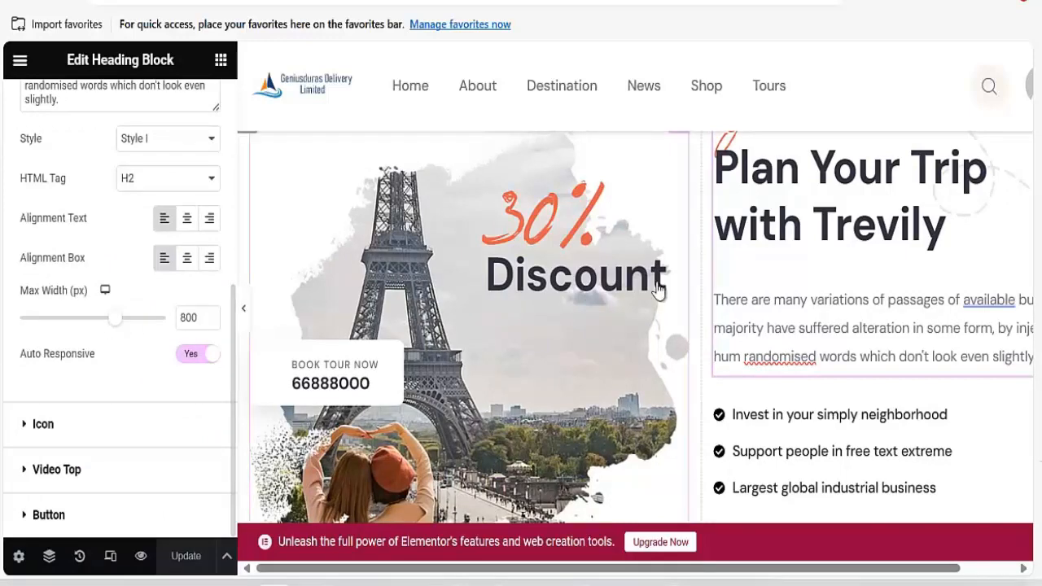
scroll(658, 291, "down", 4)
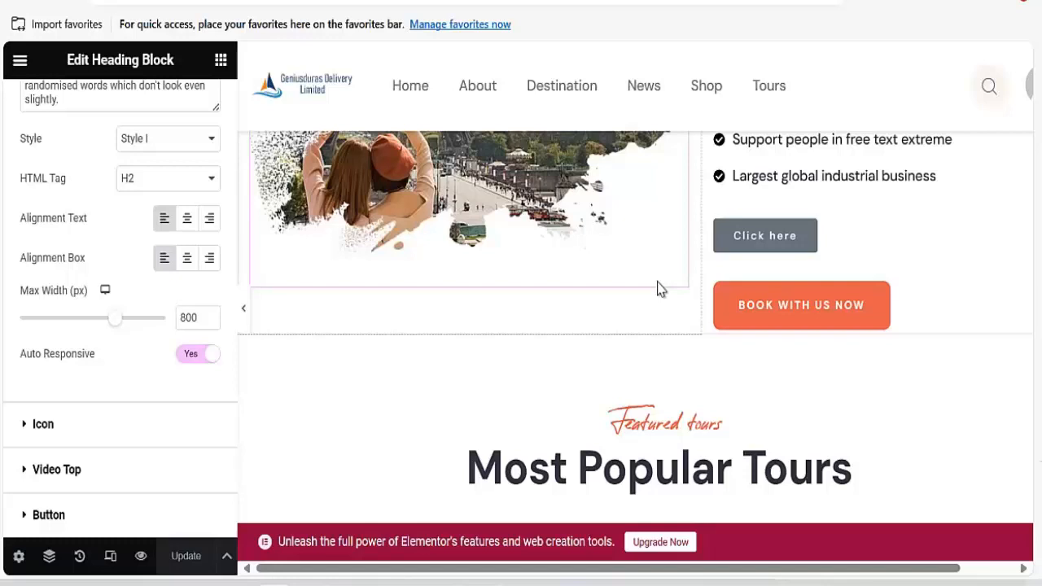
scroll(660, 290, "down", 8)
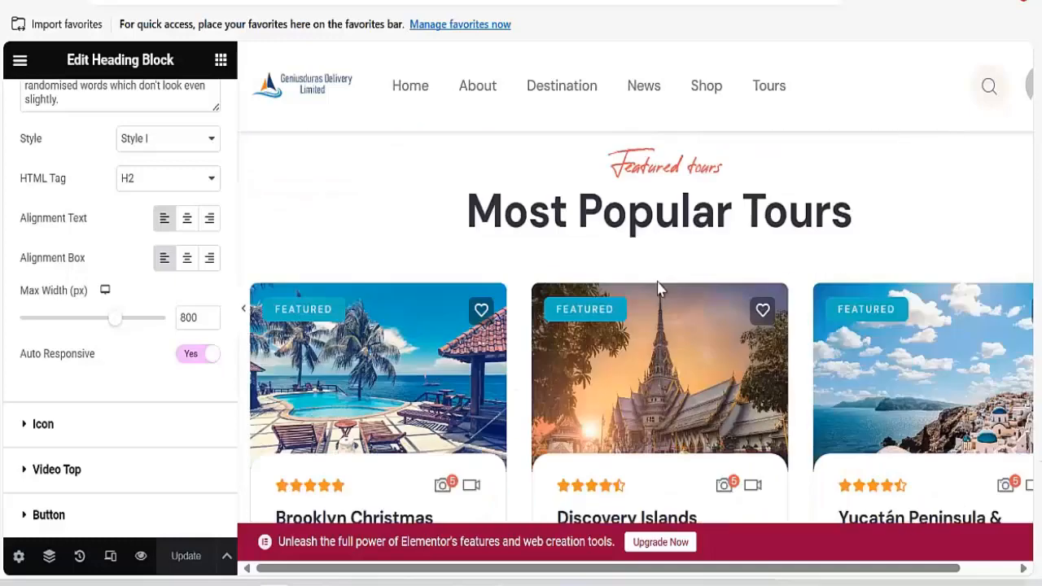
scroll(647, 303, "up", 3)
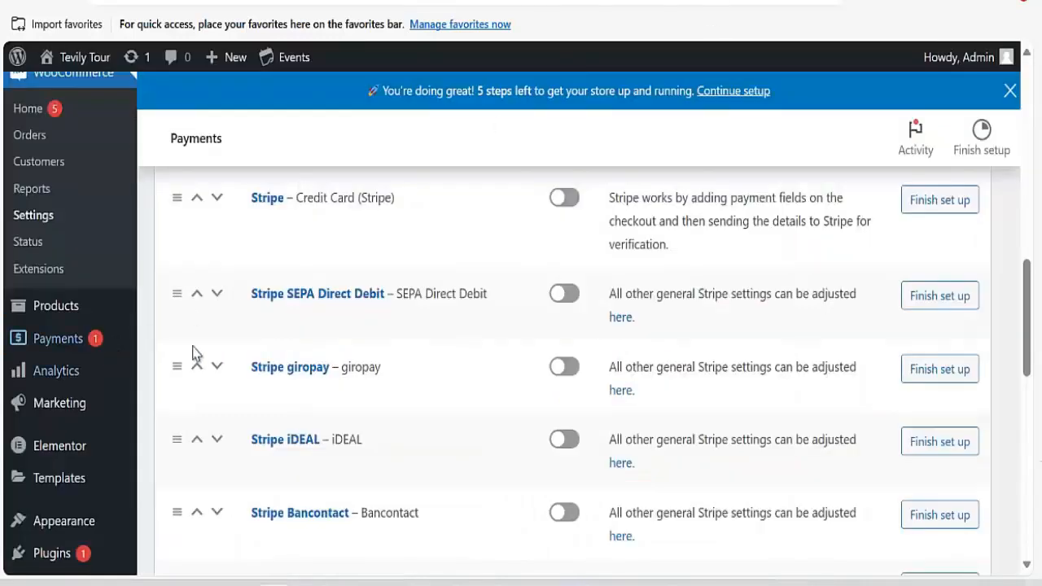
Scroll to the top of WooCommerce Payments and show the Book Everything submenu.
scroll(193, 352, "up", 15)
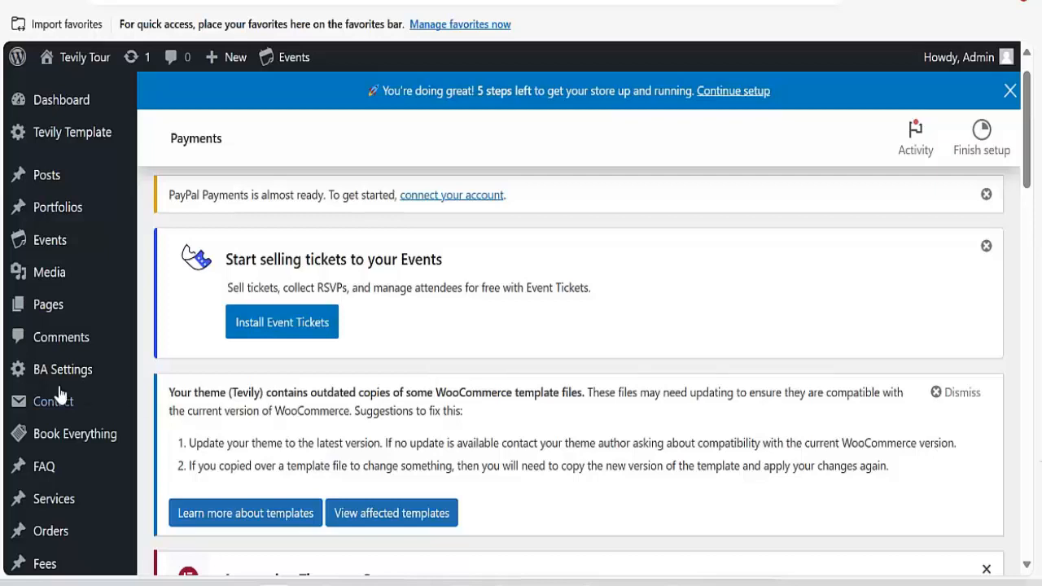
mouse_move(62, 438)
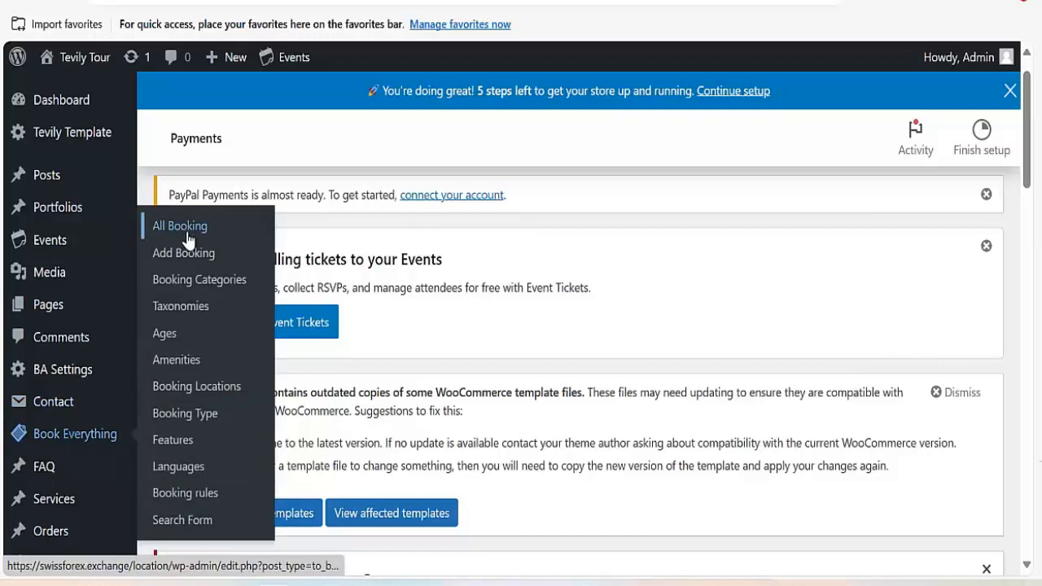
Open All Booking, browse all 18 tour bookings, then go to the Amenities page.
left_click(189, 240)
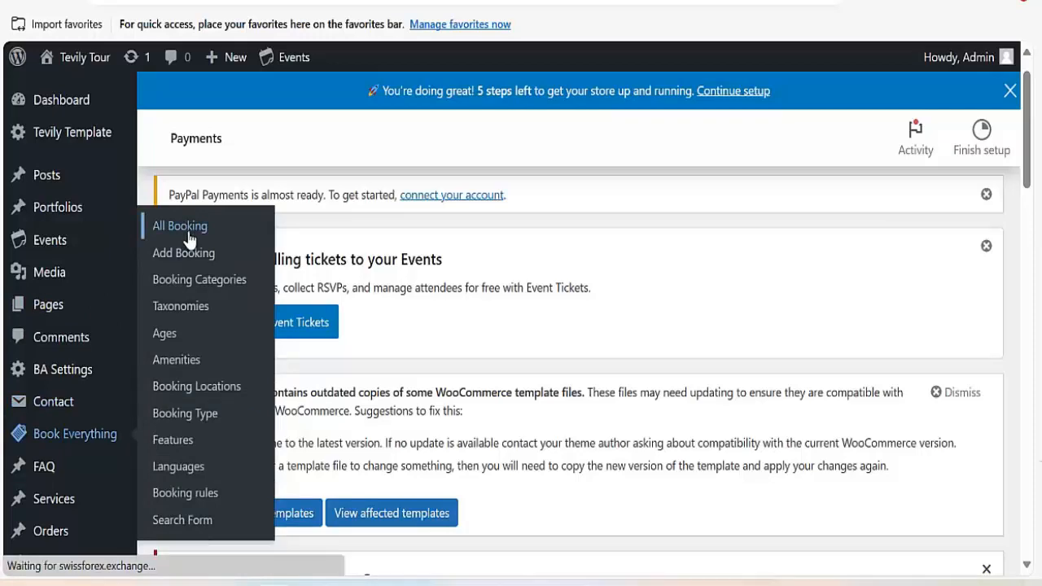
scroll(296, 321, "down", 5)
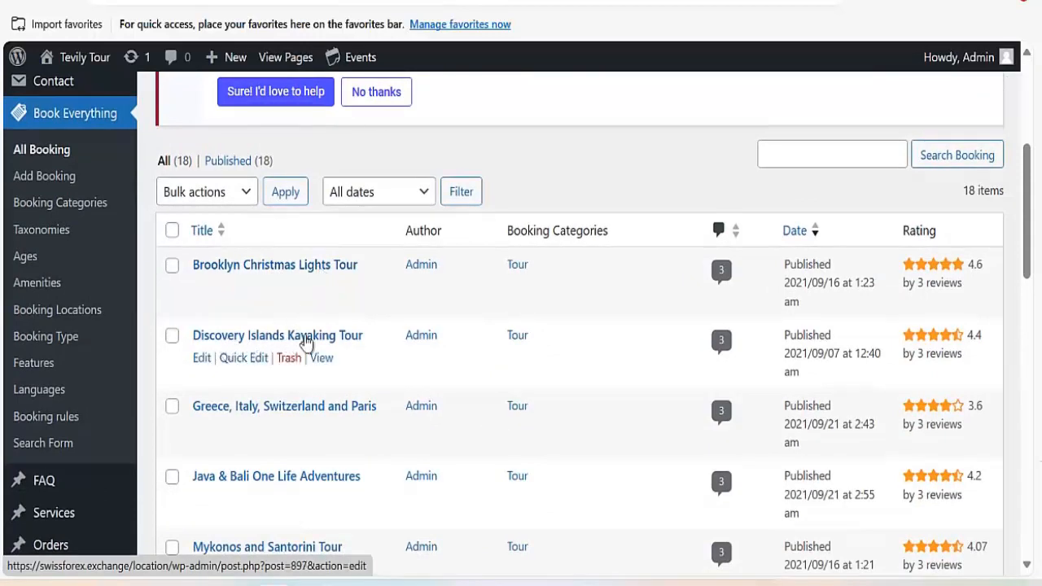
scroll(291, 361, "down", 8)
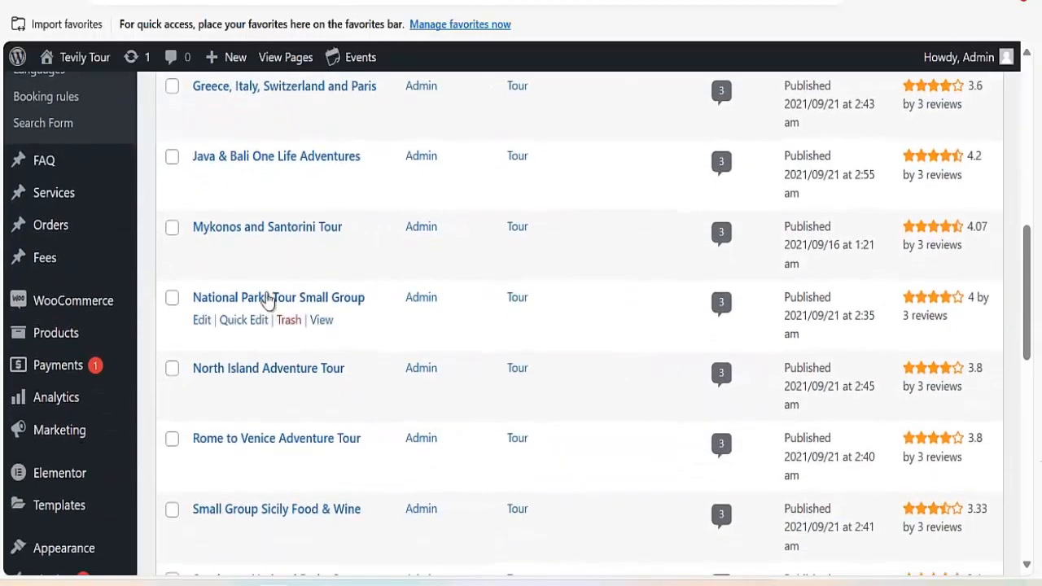
scroll(269, 320, "down", 6)
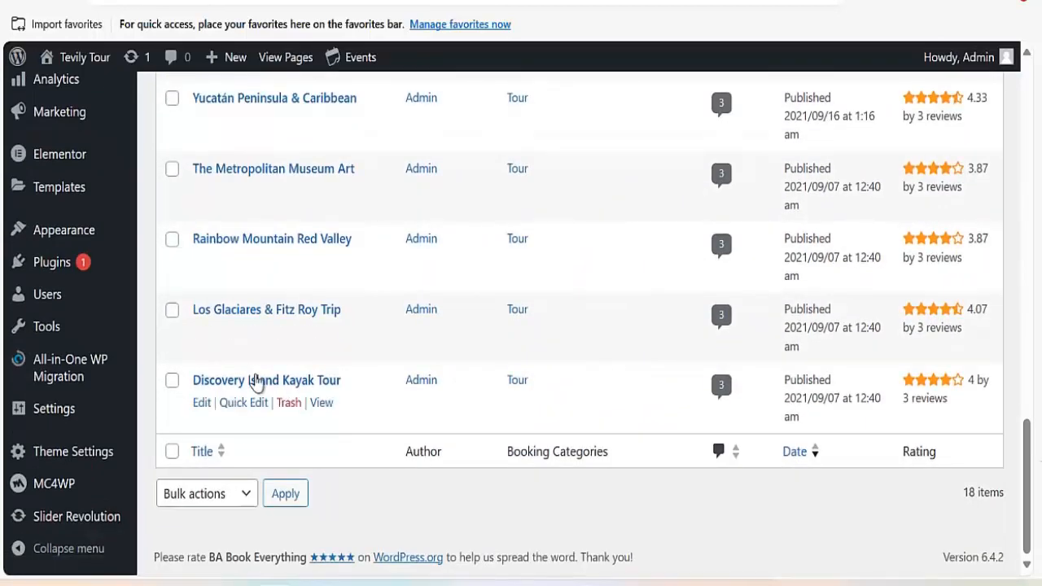
scroll(255, 384, "up", 1)
scroll(257, 293, "up", 5)
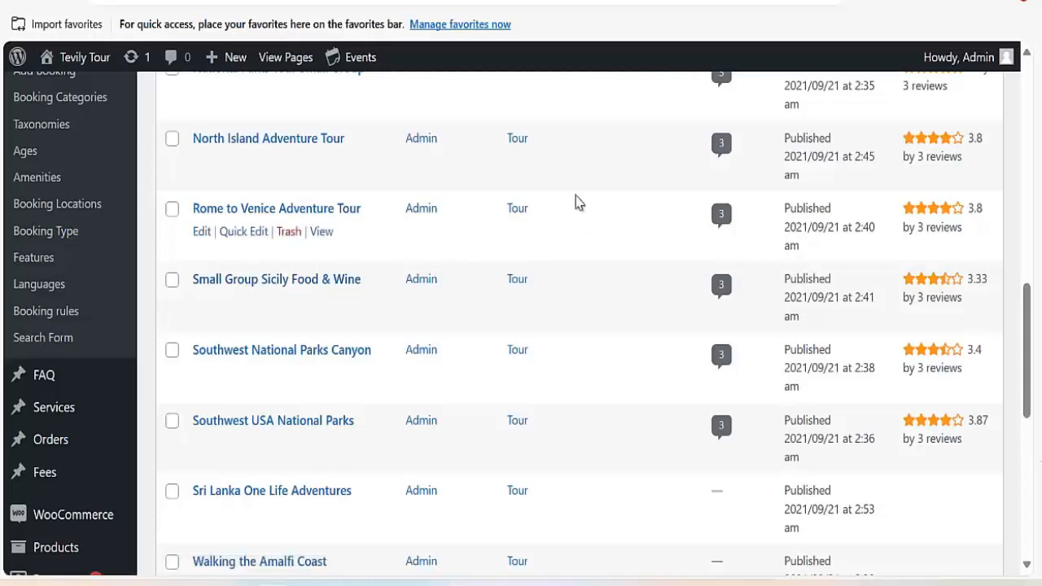
scroll(576, 203, "up", 4)
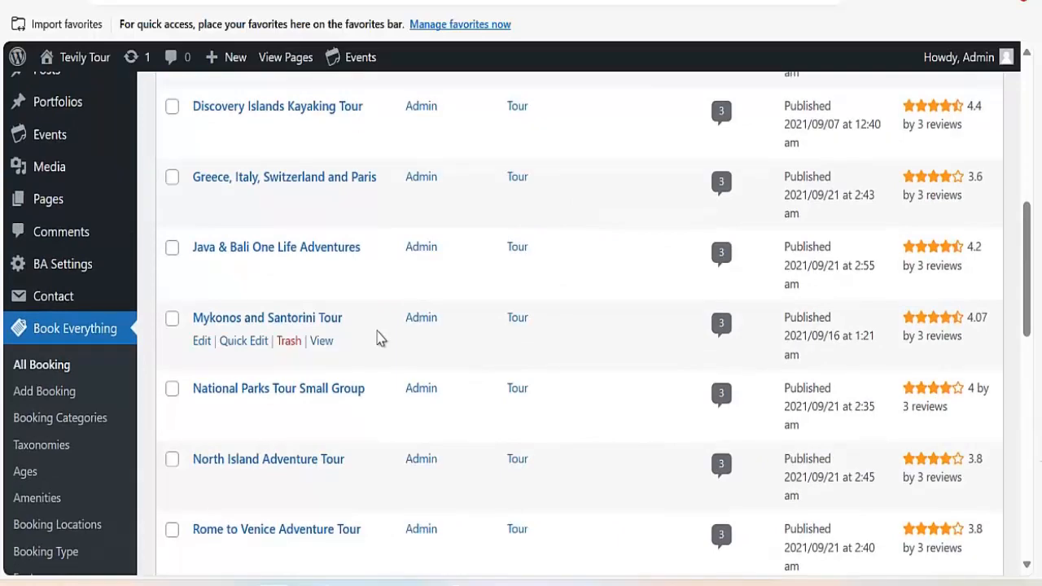
scroll(44, 424, "down", 3)
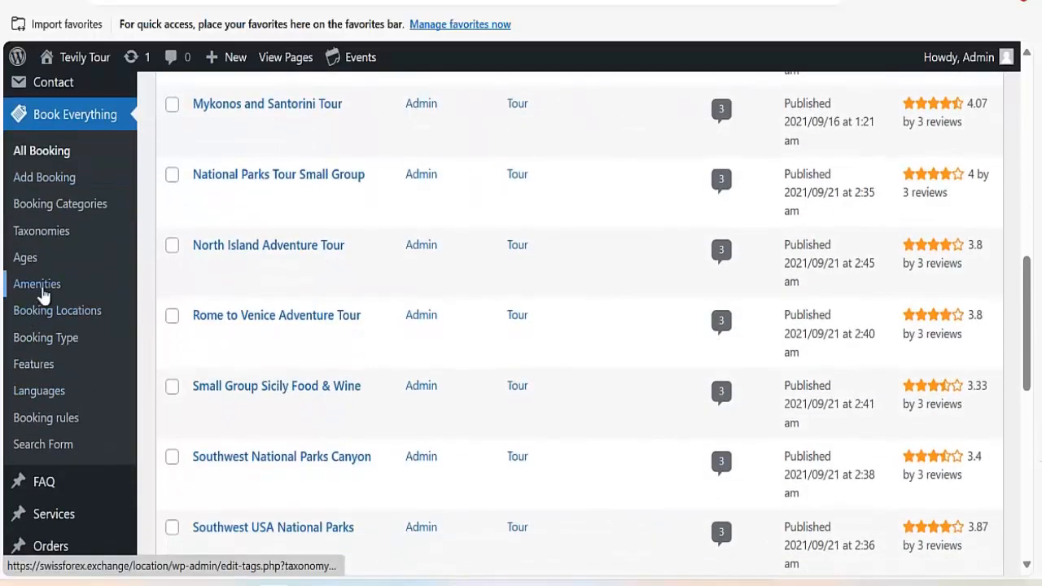
left_click(42, 294)
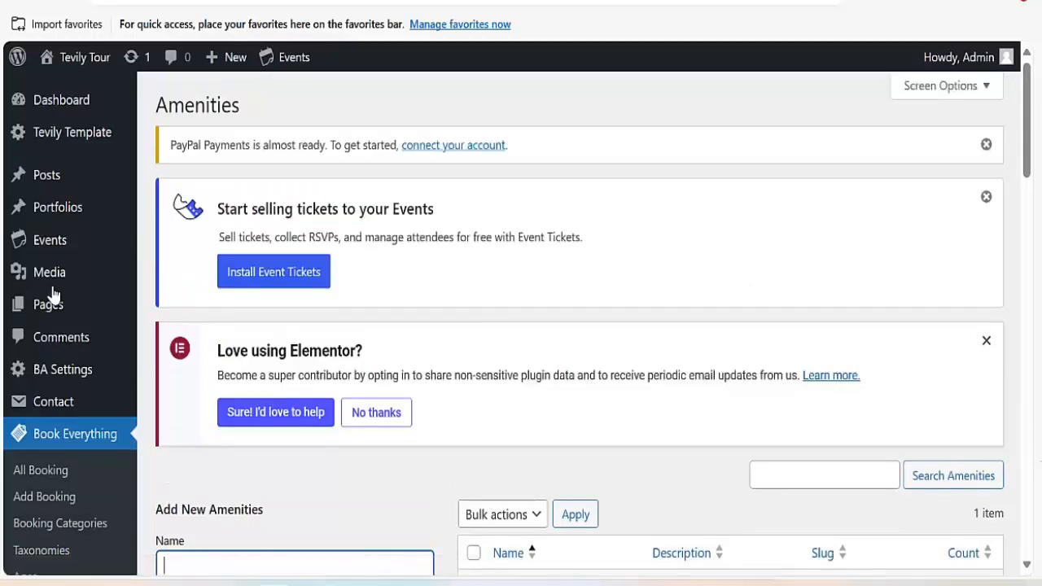
Look over the Amenities page: the Add New Amenities form and the lone wifi entry.
scroll(331, 337, "down", 4)
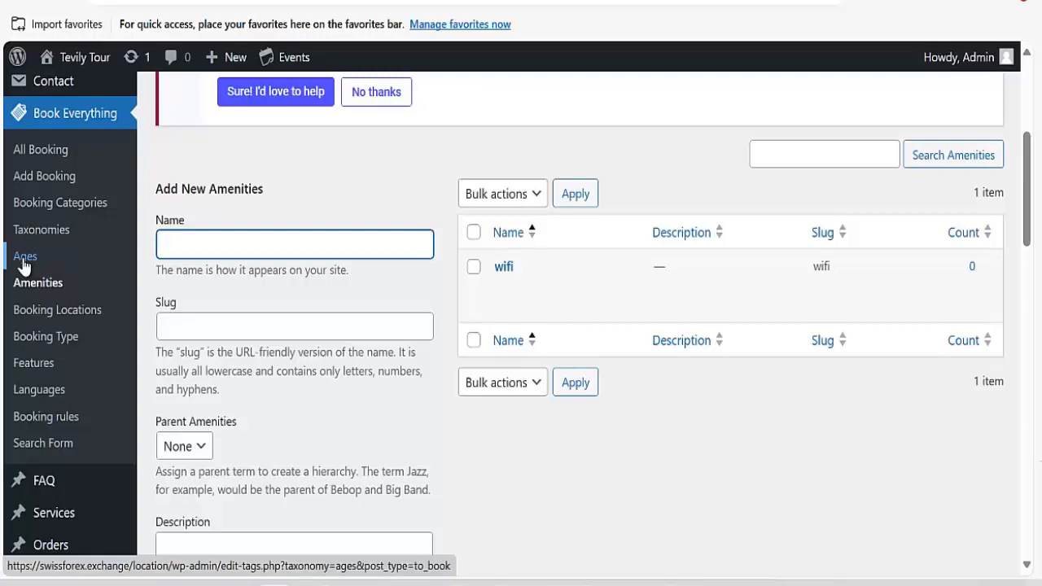
scroll(451, 312, "up", 2)
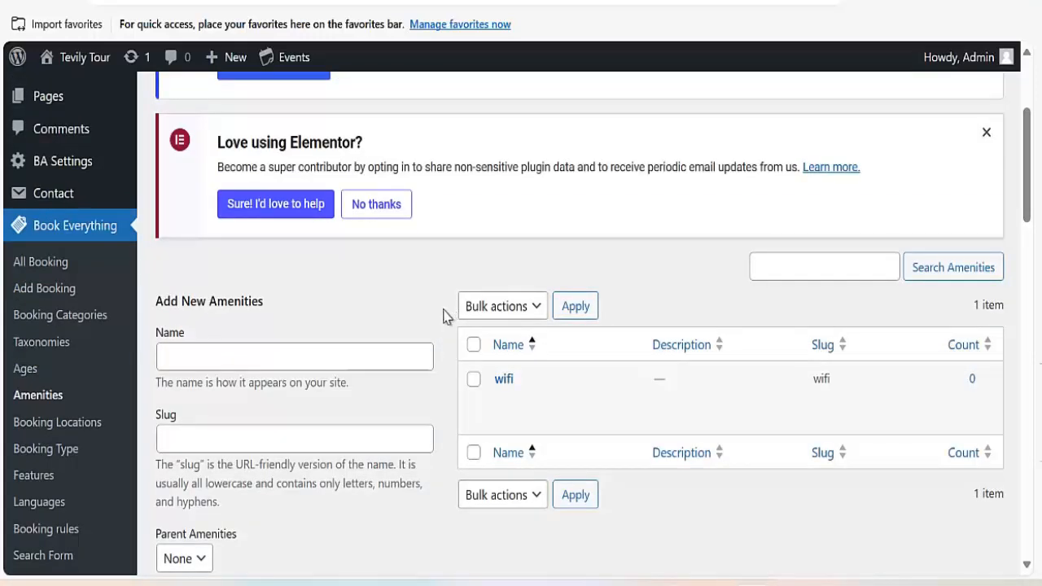
scroll(80, 420, "down", 15)
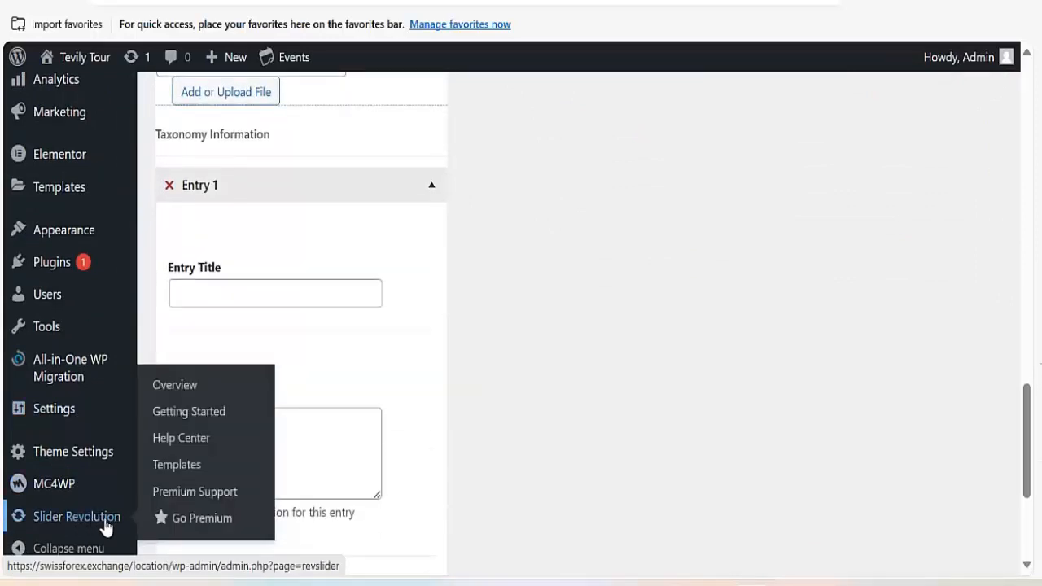
Open Slider Revolution, close the welcome screen and accept sharing usage data.
left_click(90, 526)
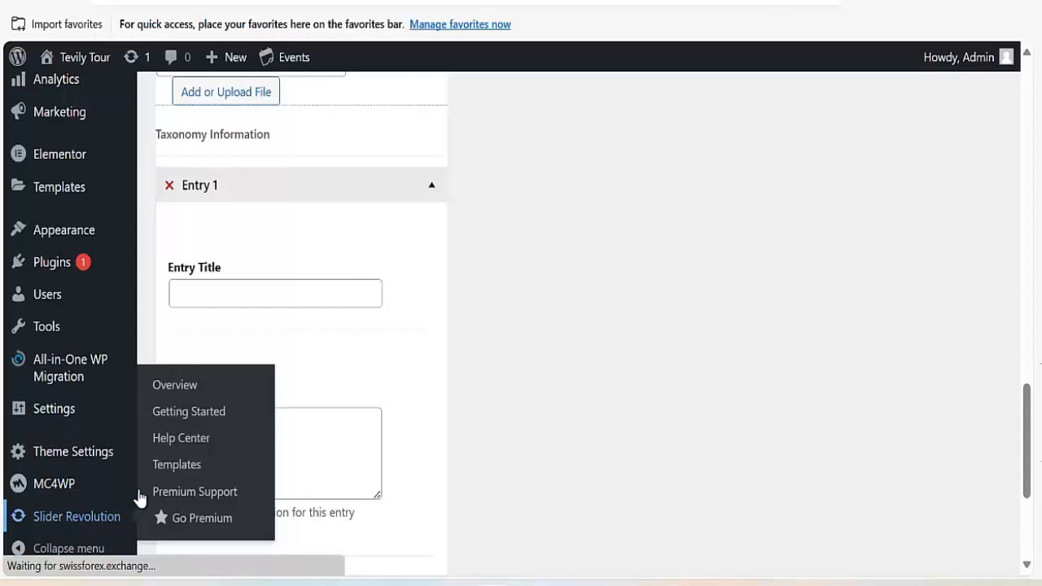
scroll(447, 385, "down", 8)
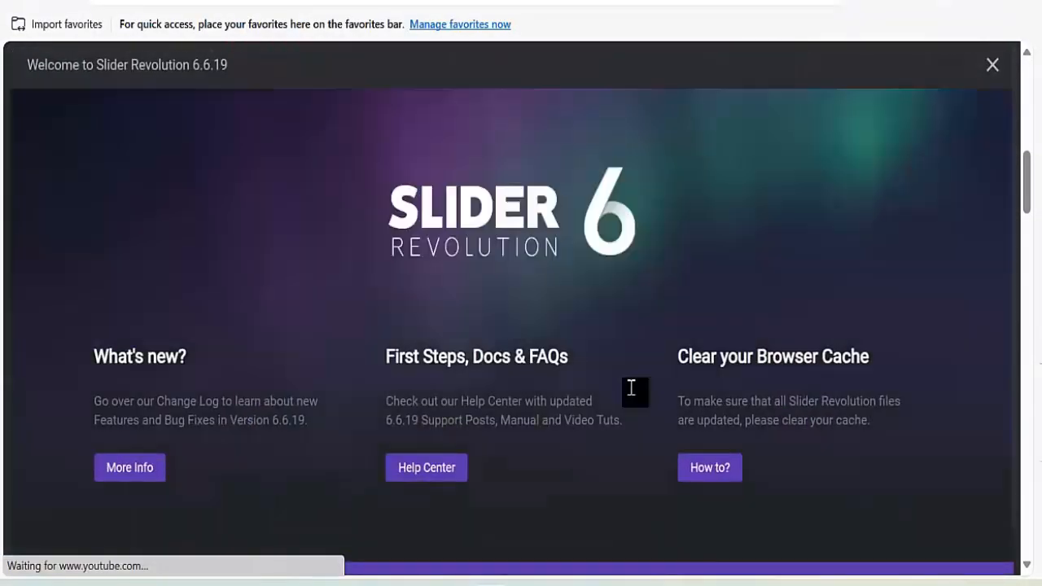
left_click(989, 66)
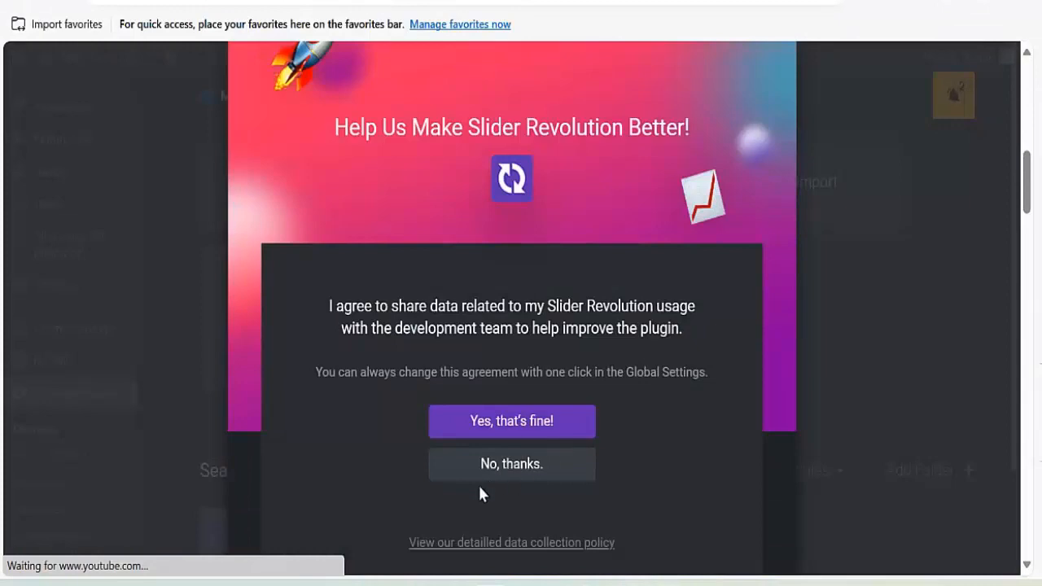
left_click(532, 430)
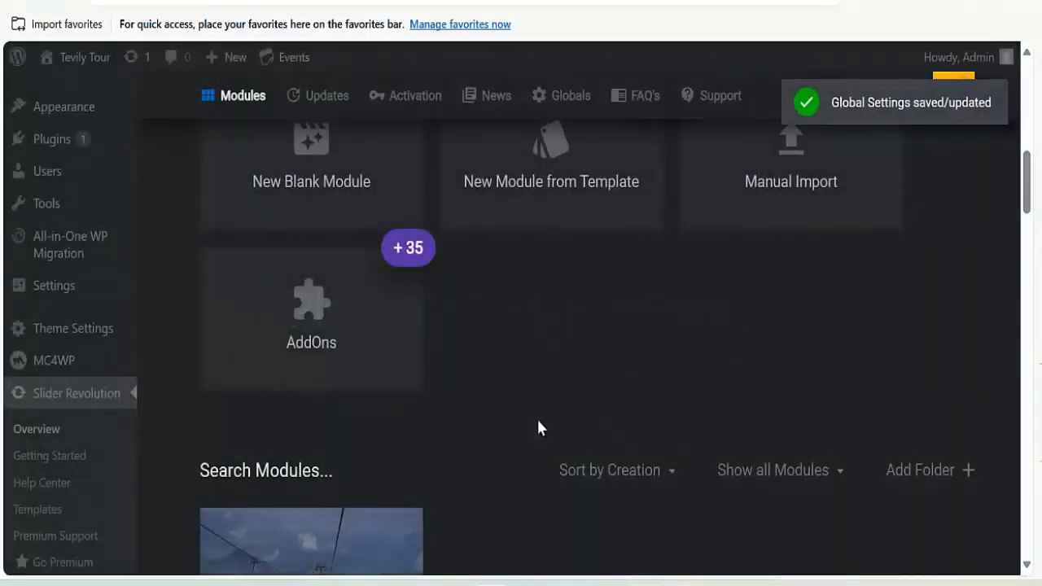
scroll(569, 359, "down", 6)
scroll(424, 350, "up", 3)
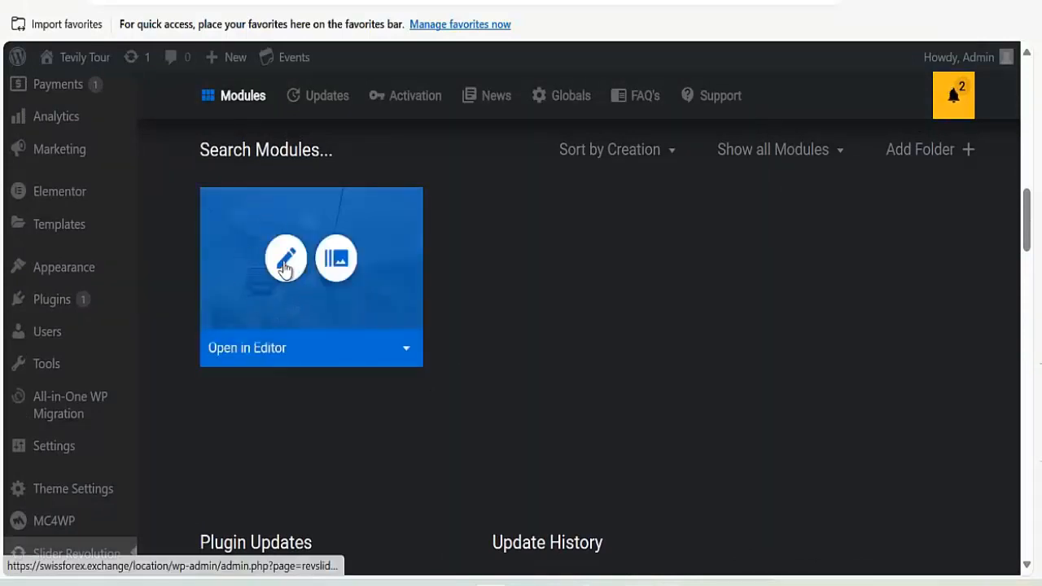
Edit Slider I, select the Travel & Adventures layer and view the slide background options.
left_click(285, 265)
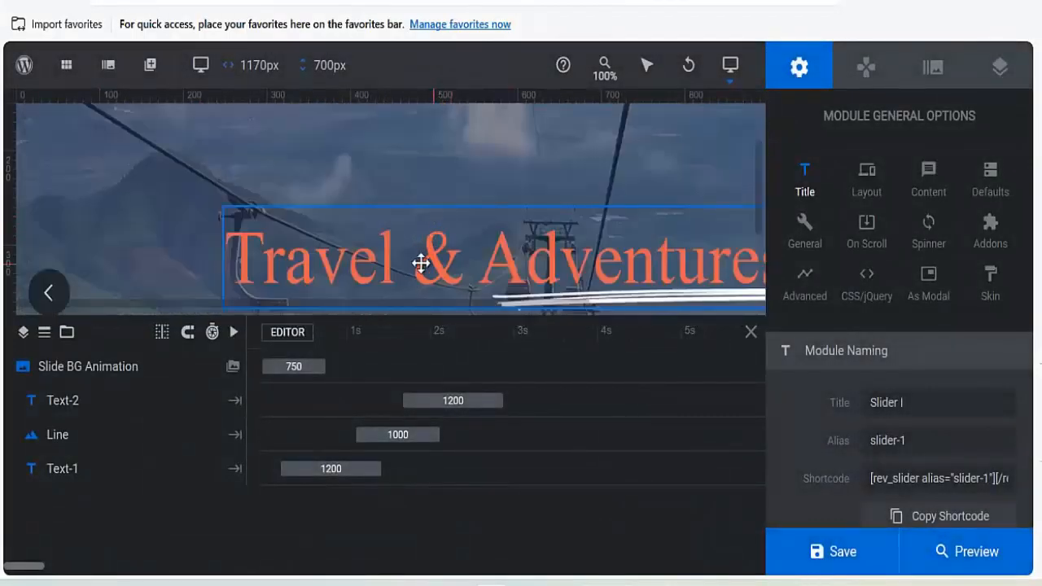
left_click(419, 258)
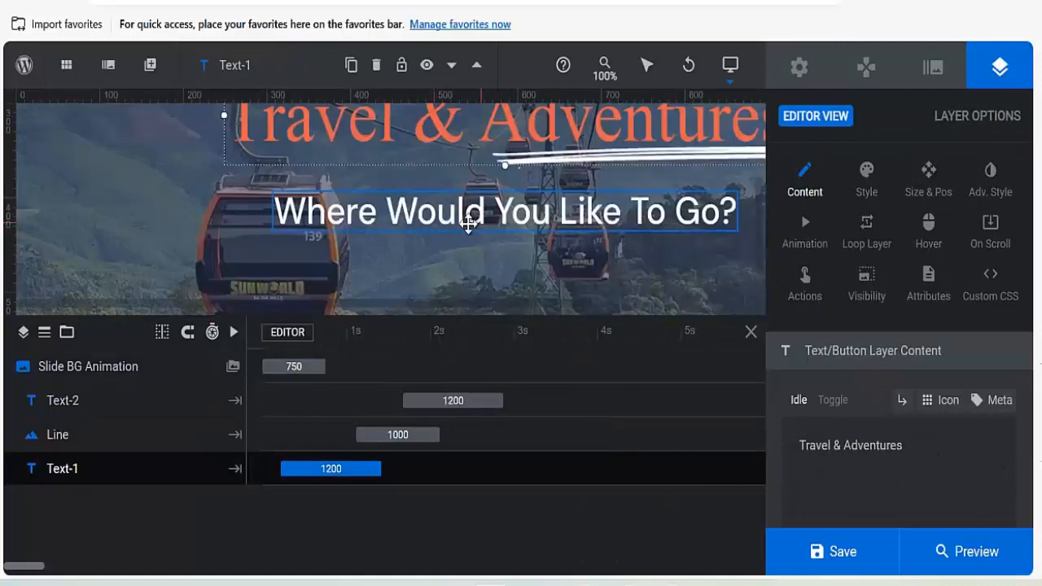
left_click(933, 72)
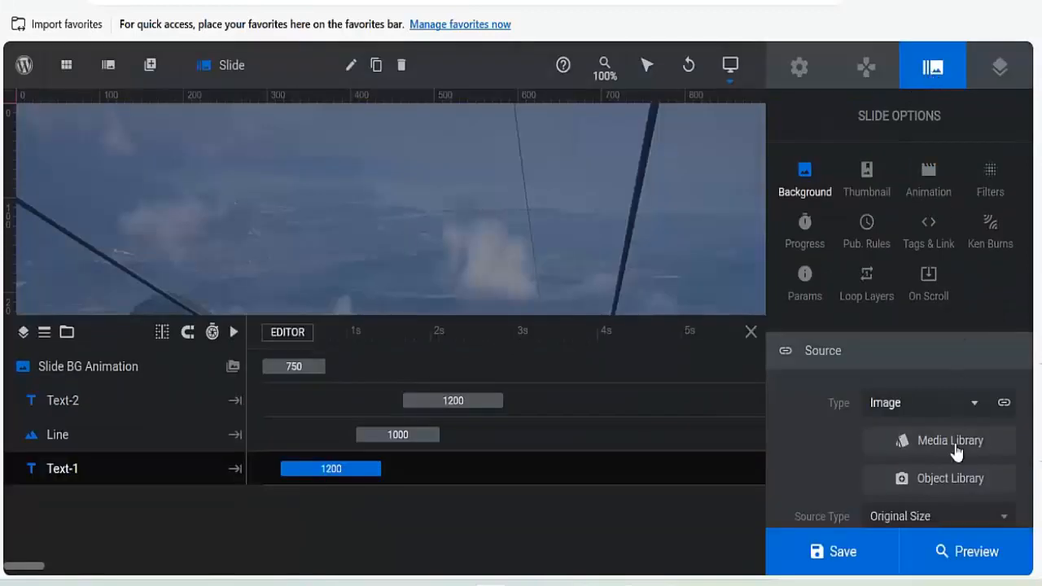
scroll(937, 434, "down", 2)
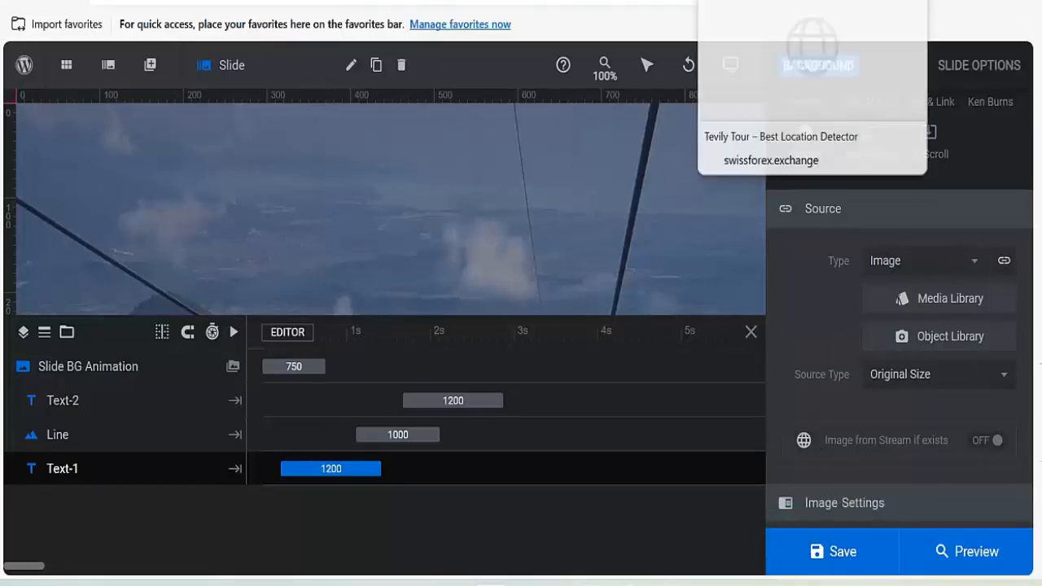
left_click(715, 8)
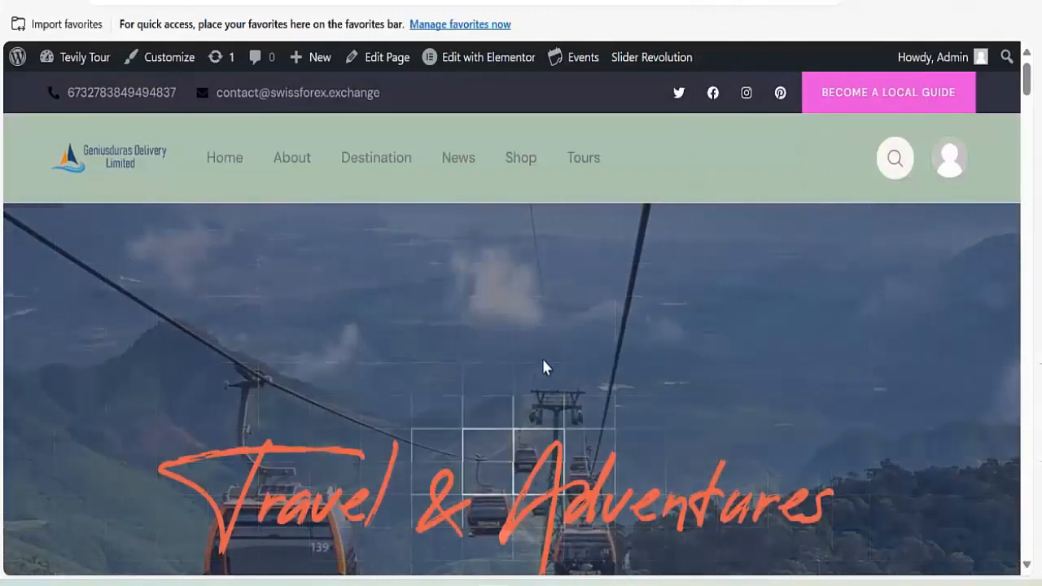
Compare the slider editor with the live homepage, ending at its Travel & Adventures hero.
scroll(562, 355, "down", 2)
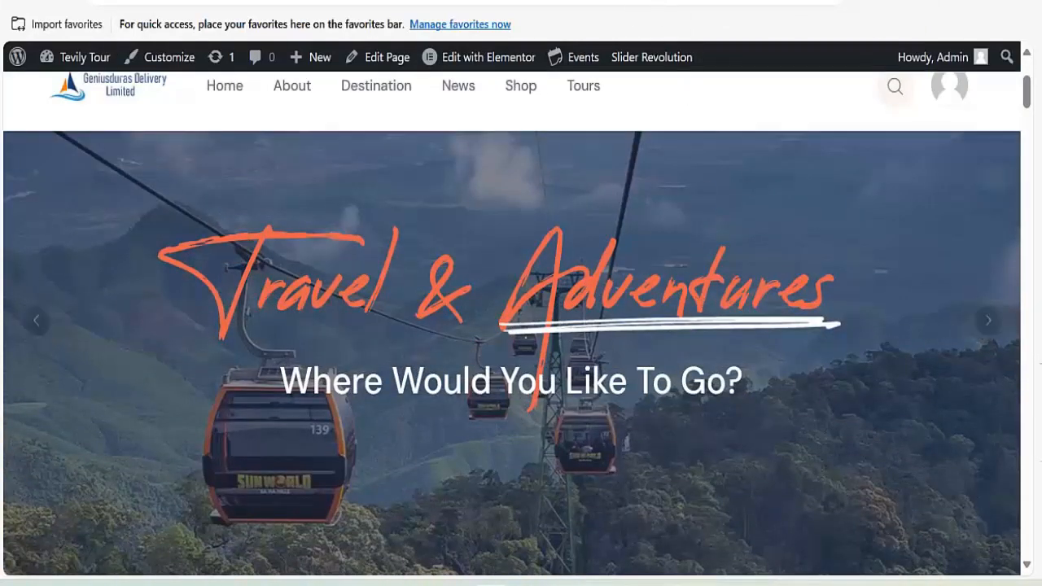
left_click(648, 4)
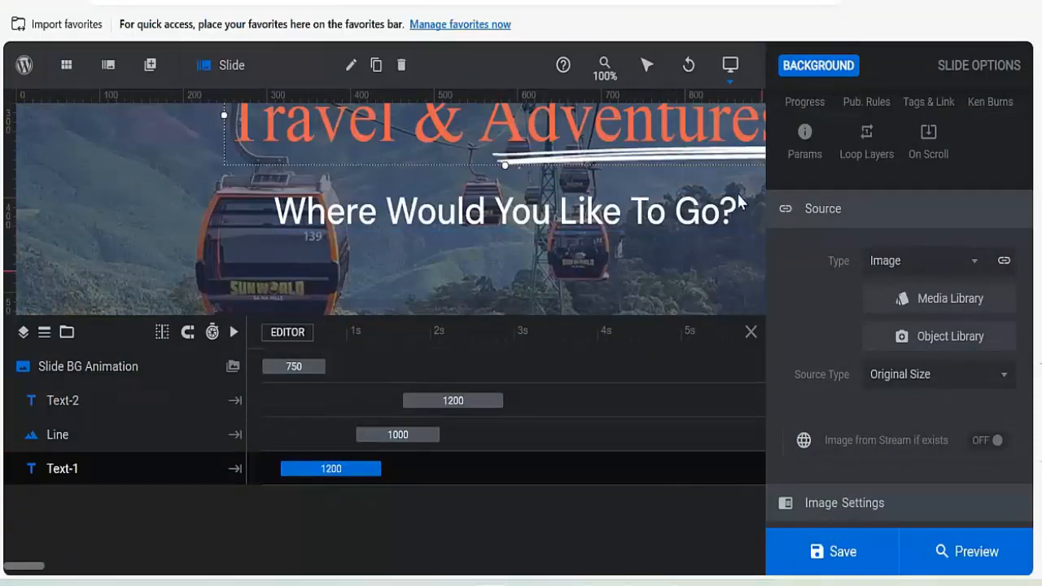
left_click(751, 3)
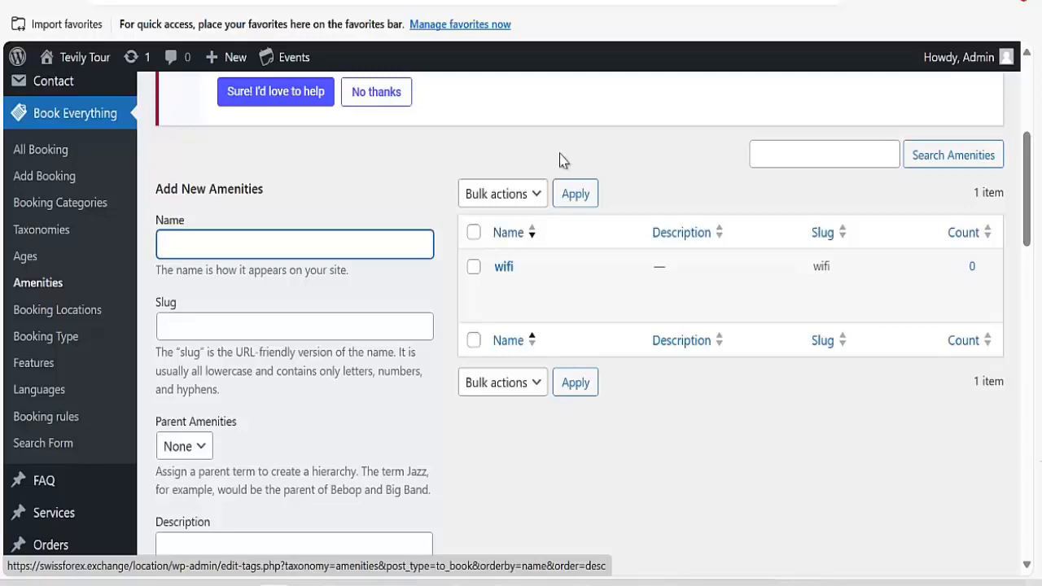
left_click(702, 1)
scroll(442, 269, "up", 15)
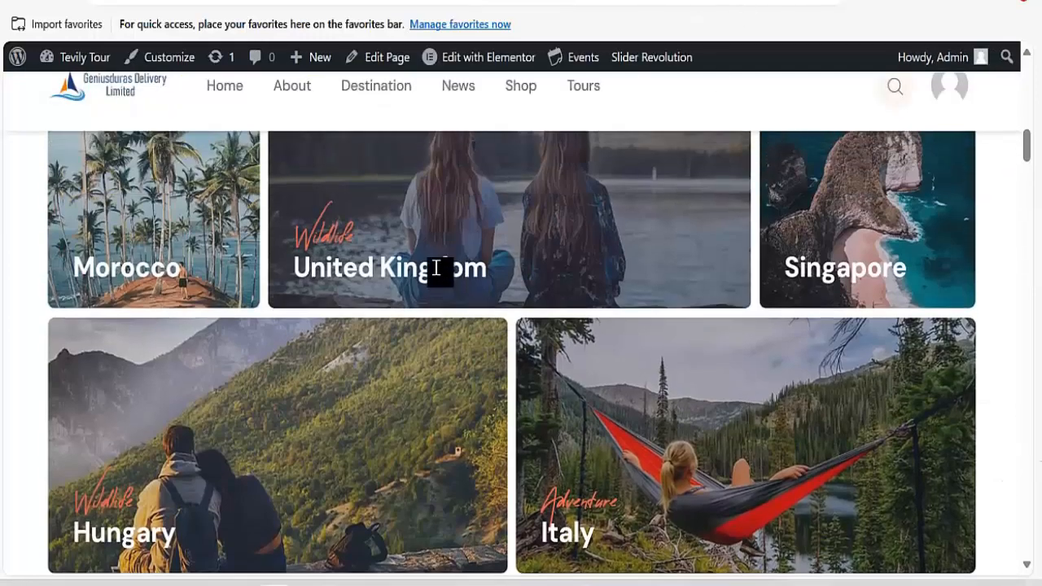
scroll(403, 281, "up", 5)
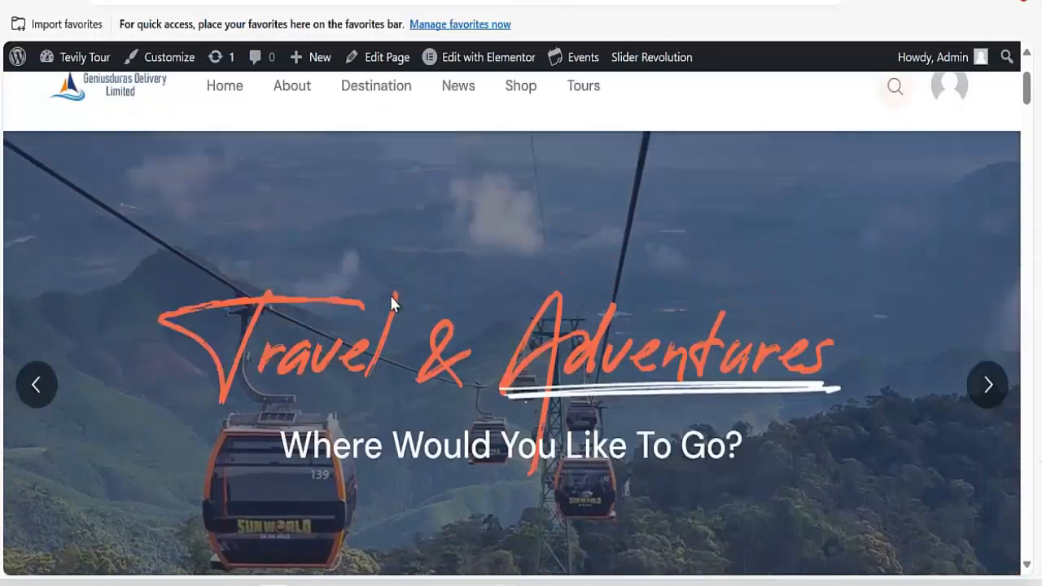